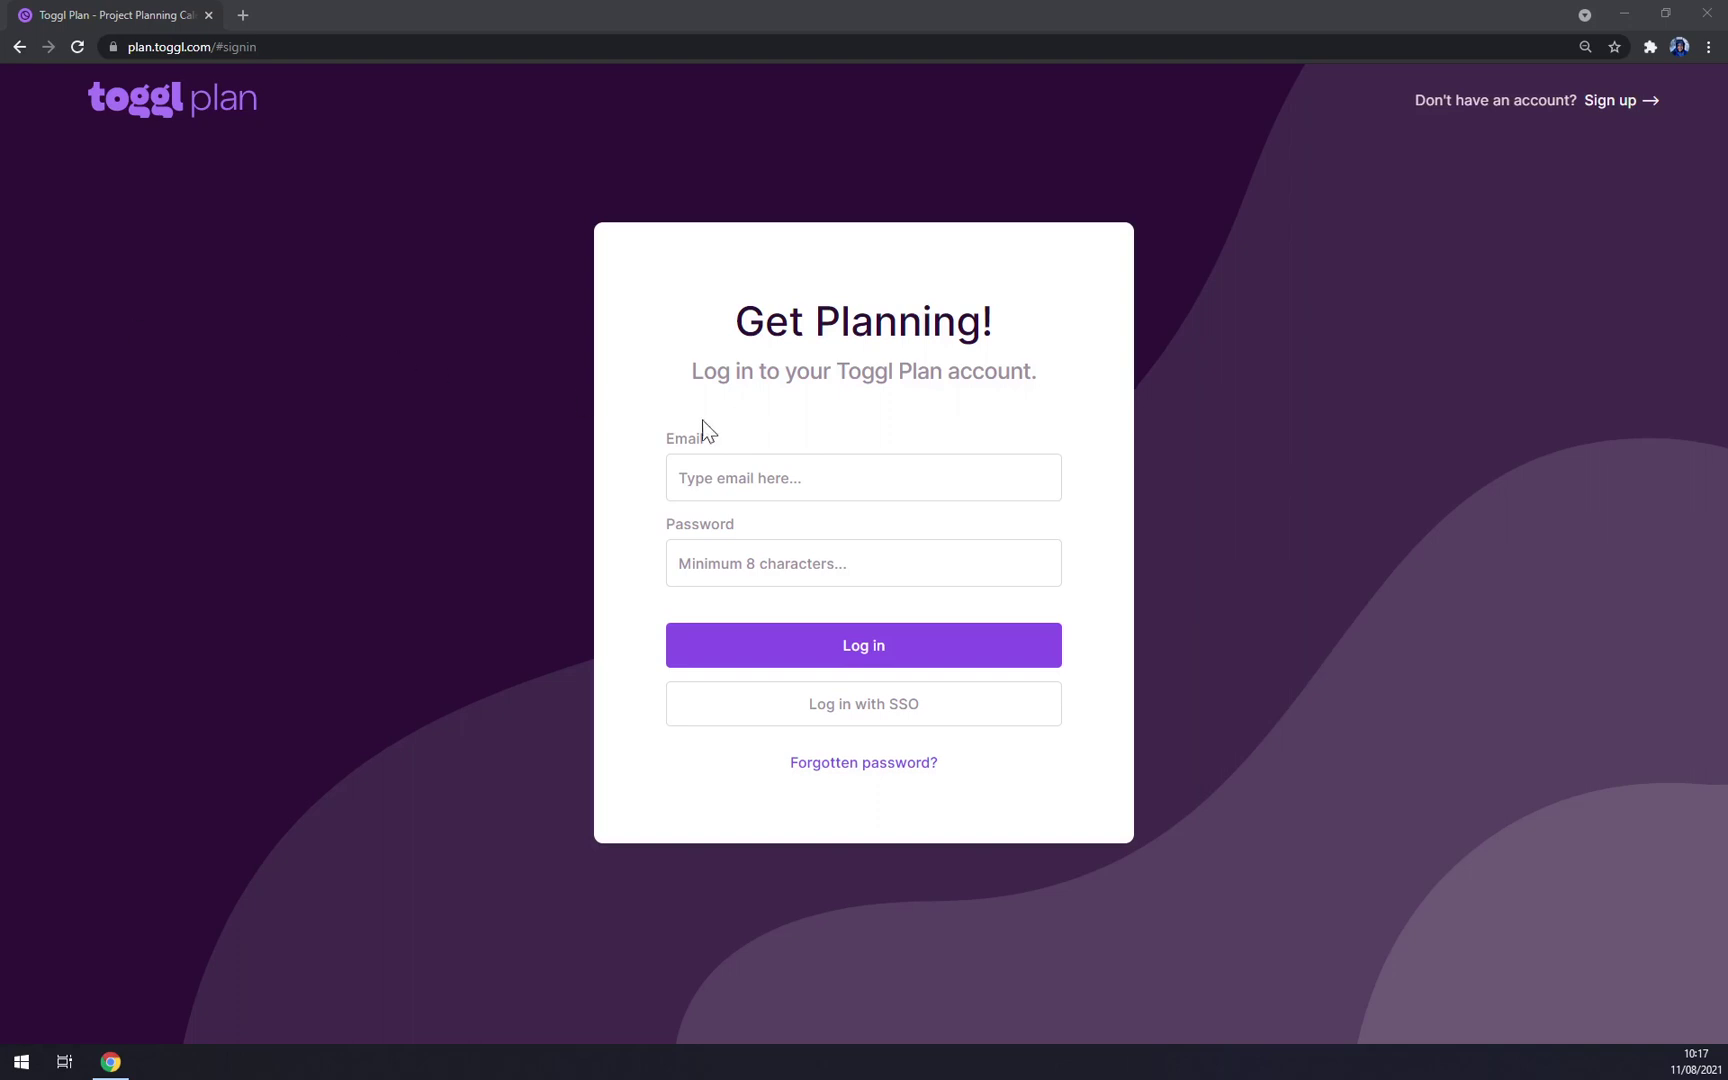
# Step: Log in to Toggl Plan with the saved email suggestion and the account password
pyautogui.click(720, 478)
pyautogui.click(742, 516)
pyautogui.press('Tab')
pyautogui.write('••••••')
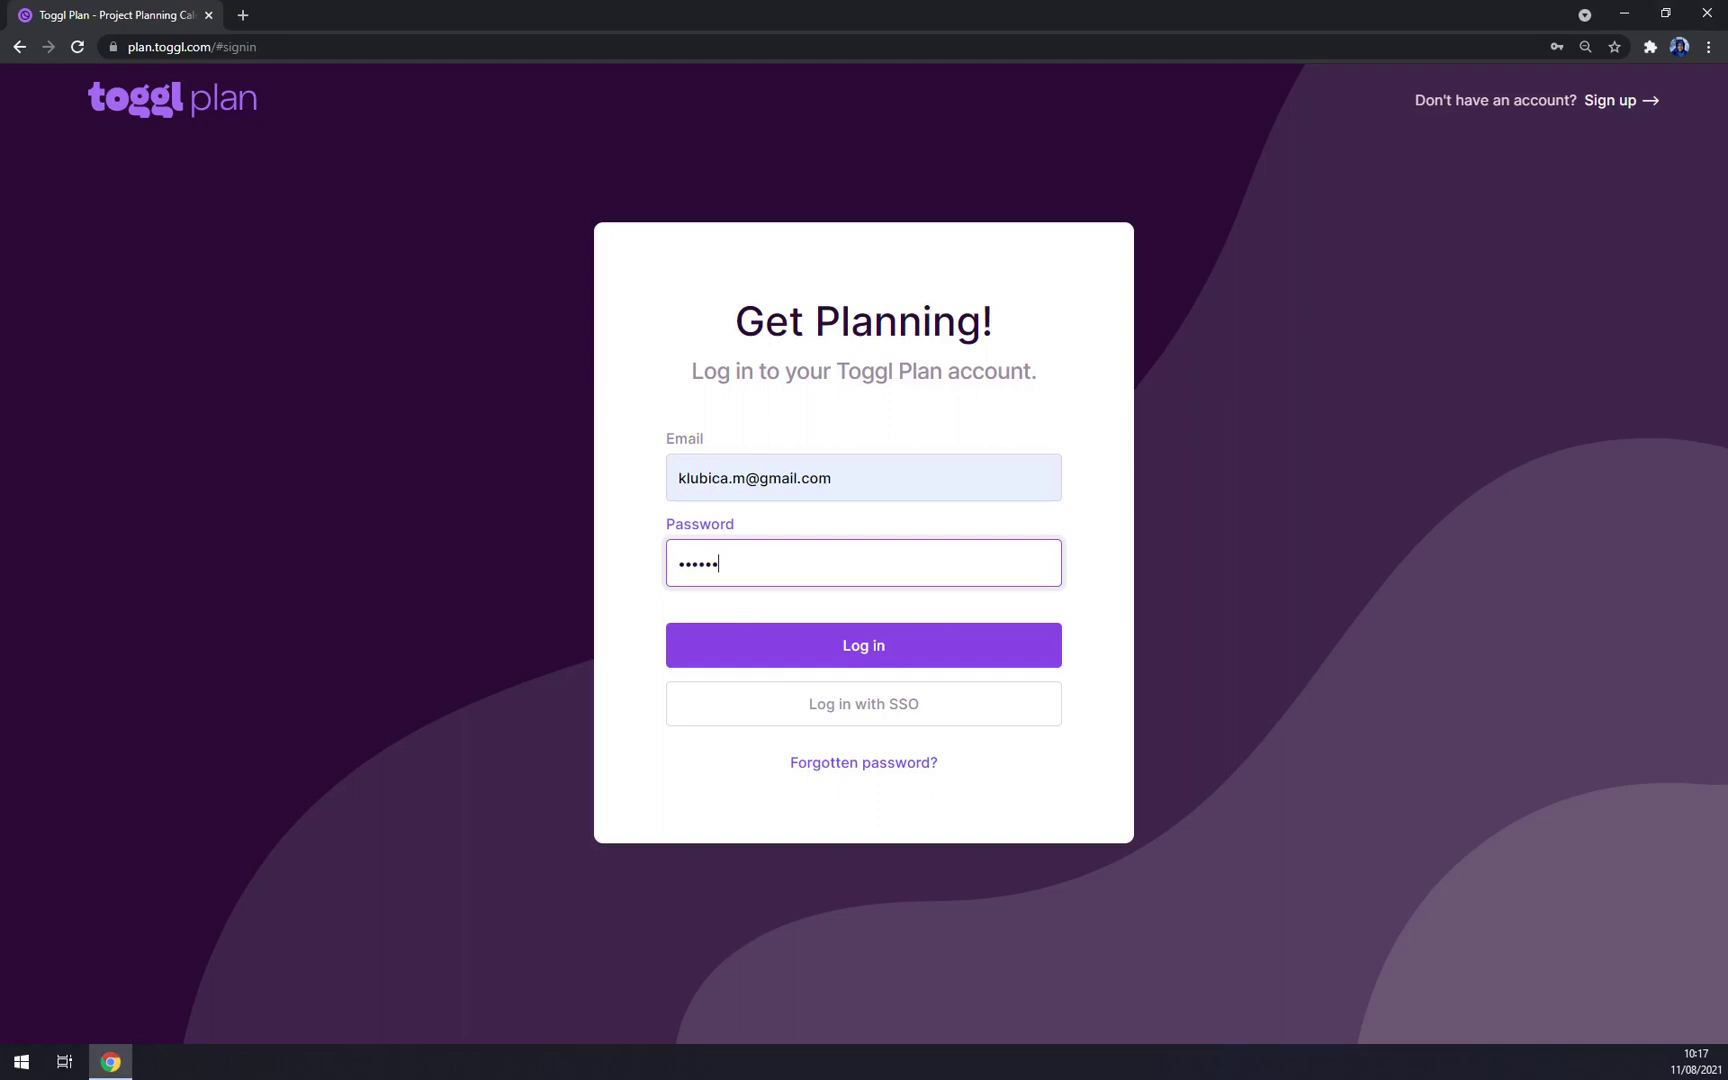
pyautogui.write('•••••')
pyautogui.click(727, 648)
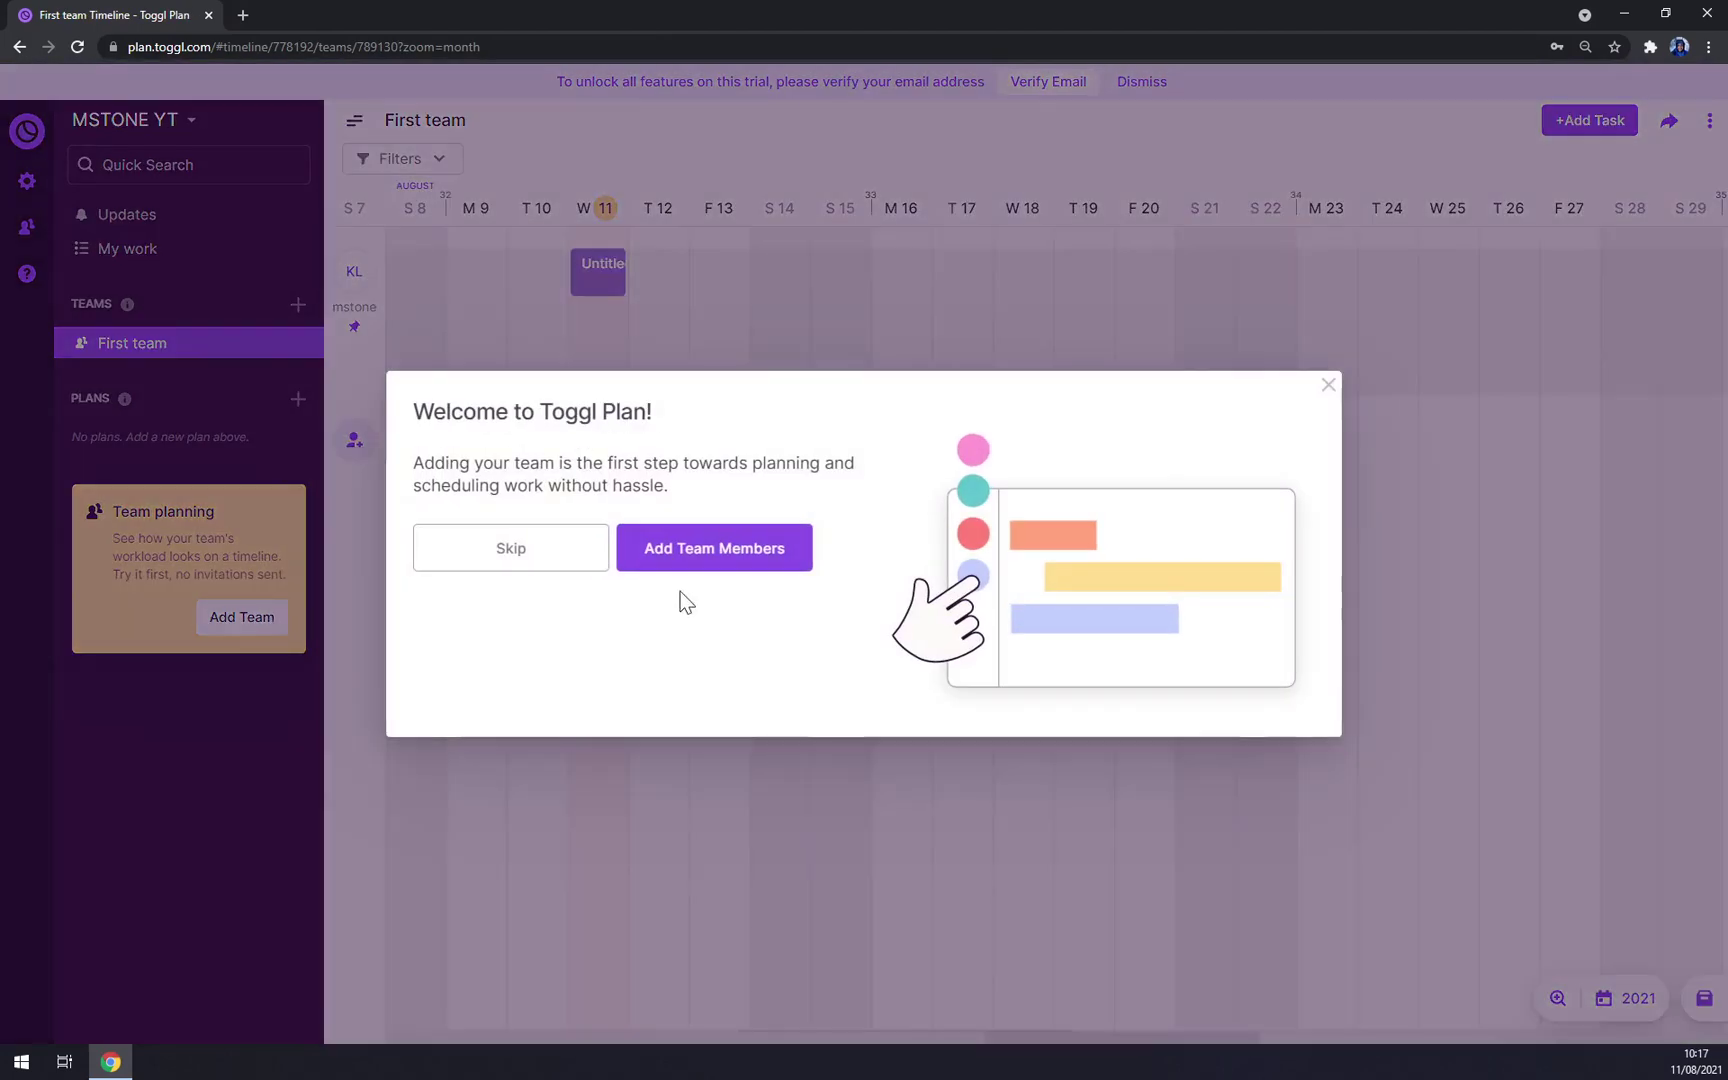
# Step: Skip the welcome team setup and keep MSTONE YT as the current workspace
pyautogui.click(576, 562)
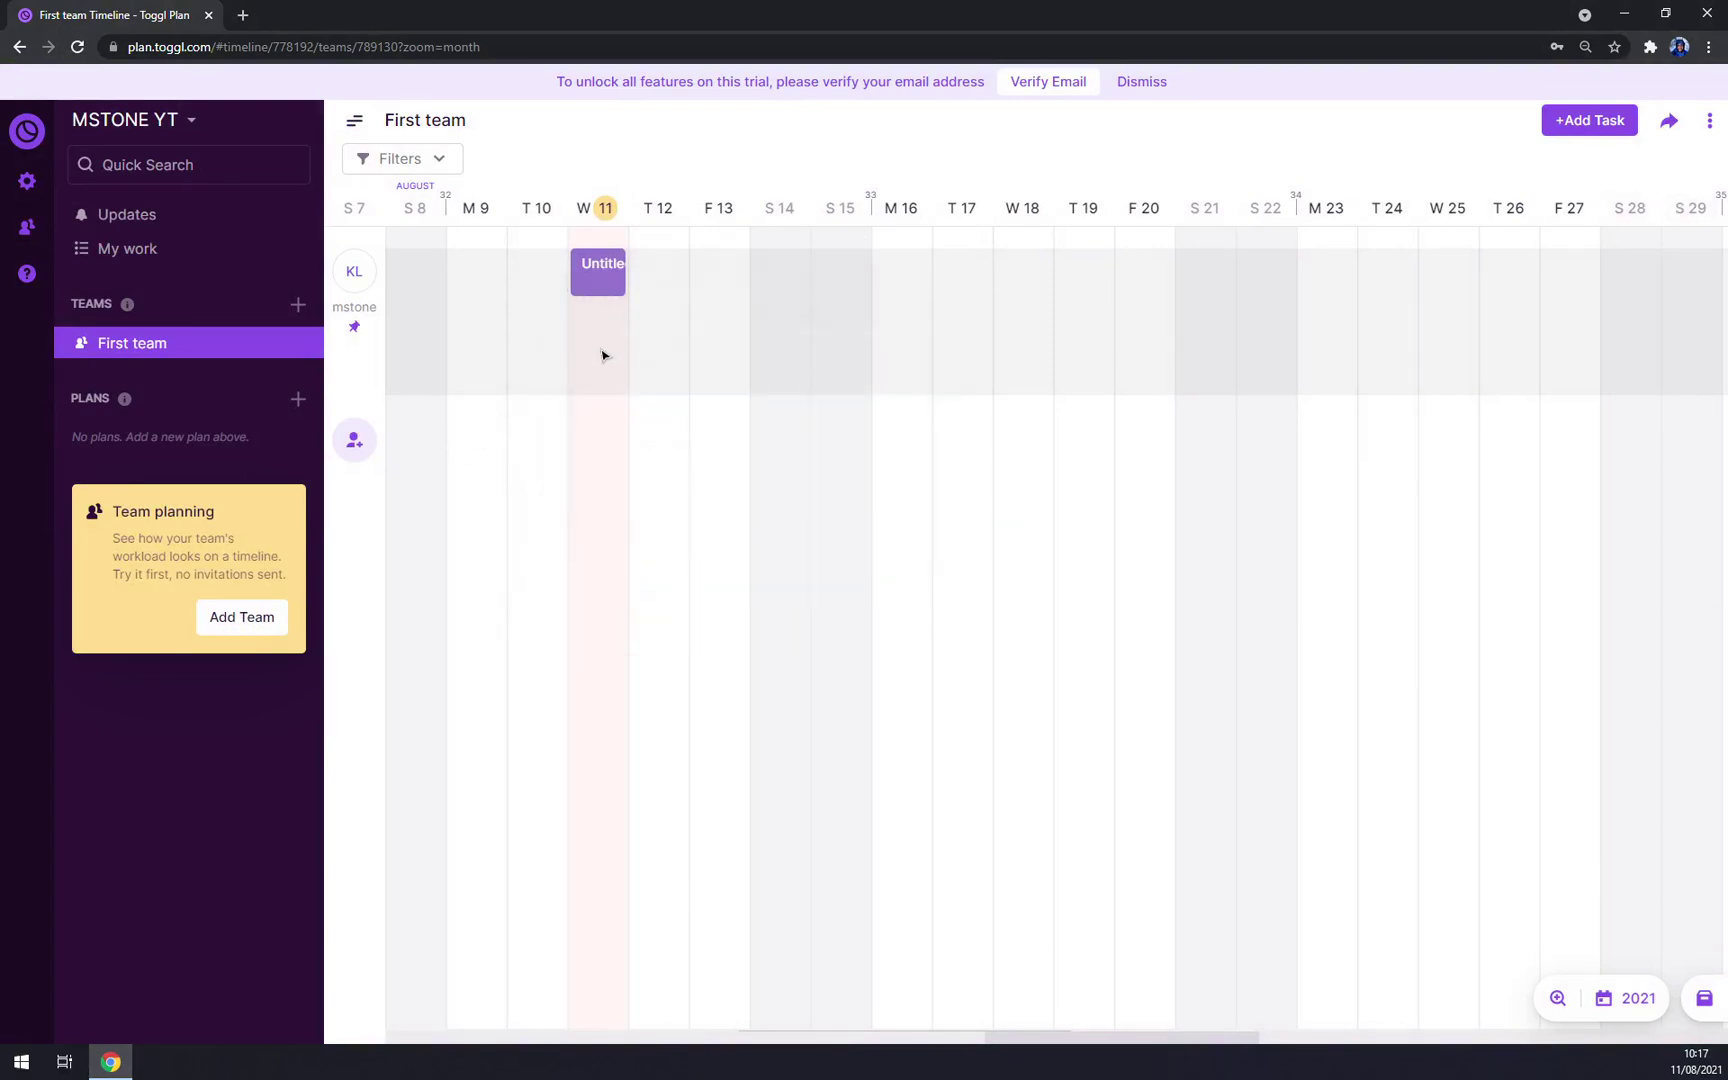
pyautogui.click(191, 119)
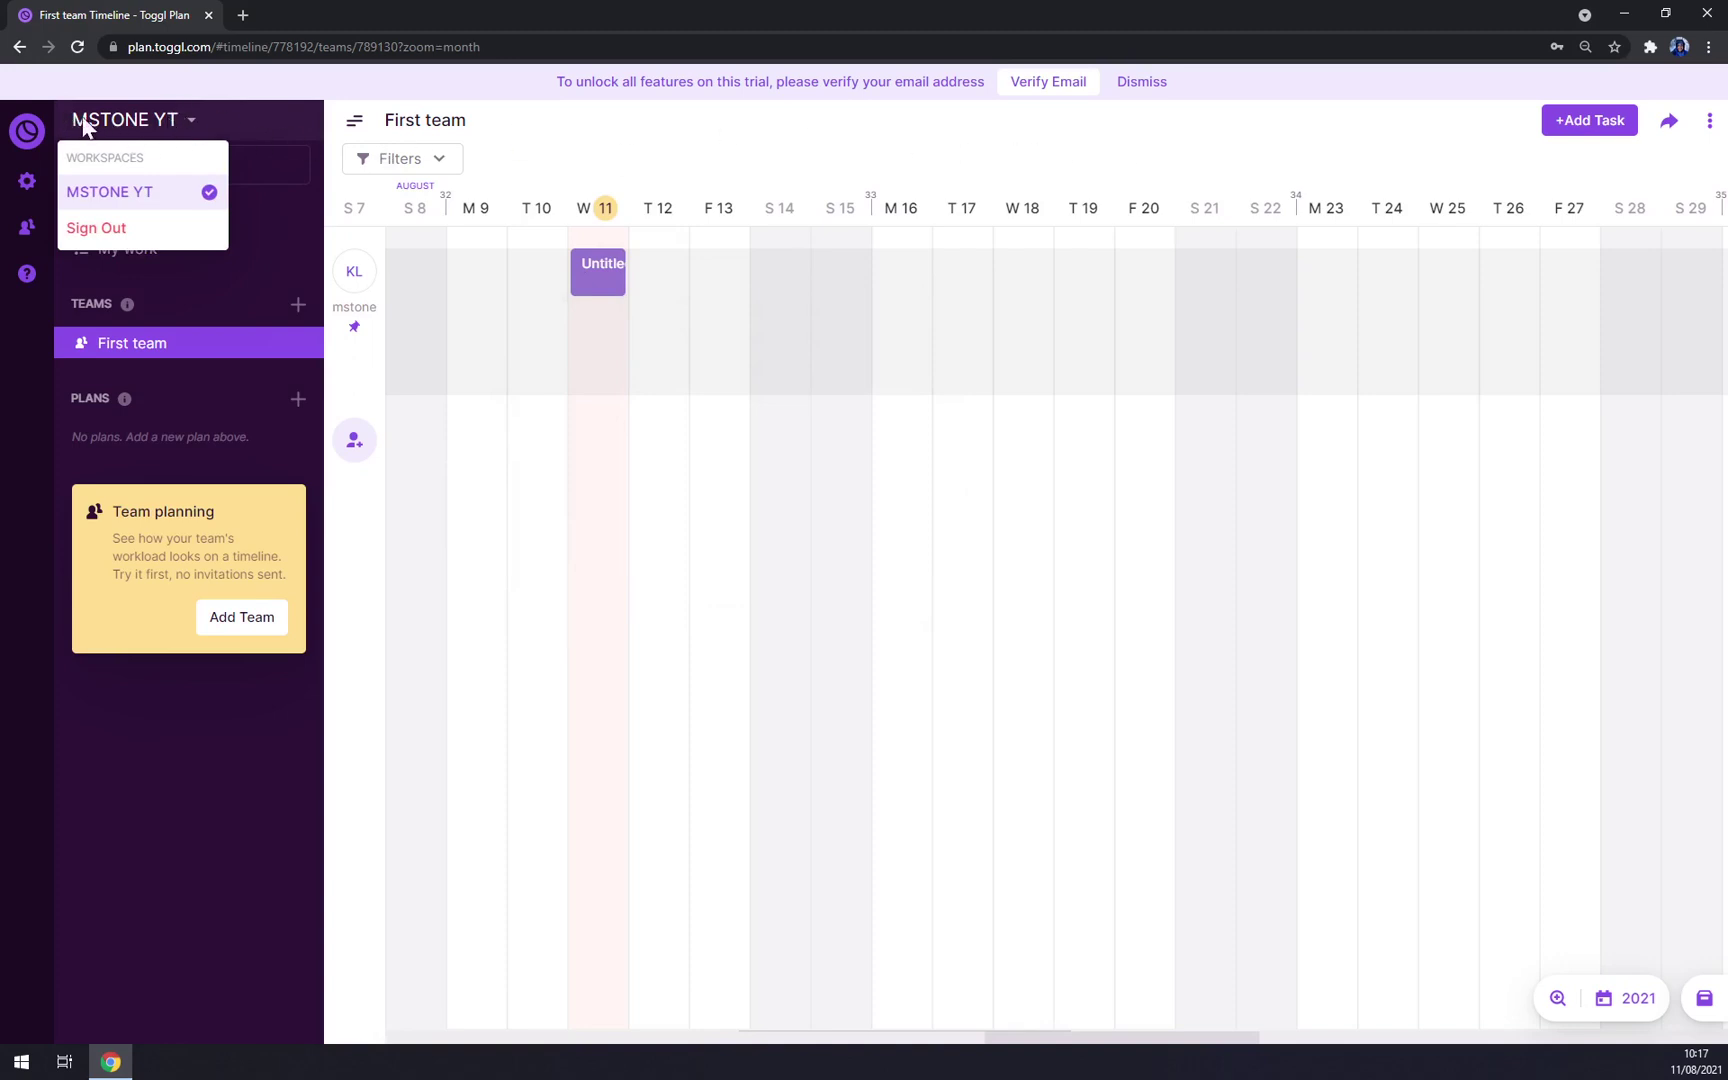
pyautogui.click(136, 184)
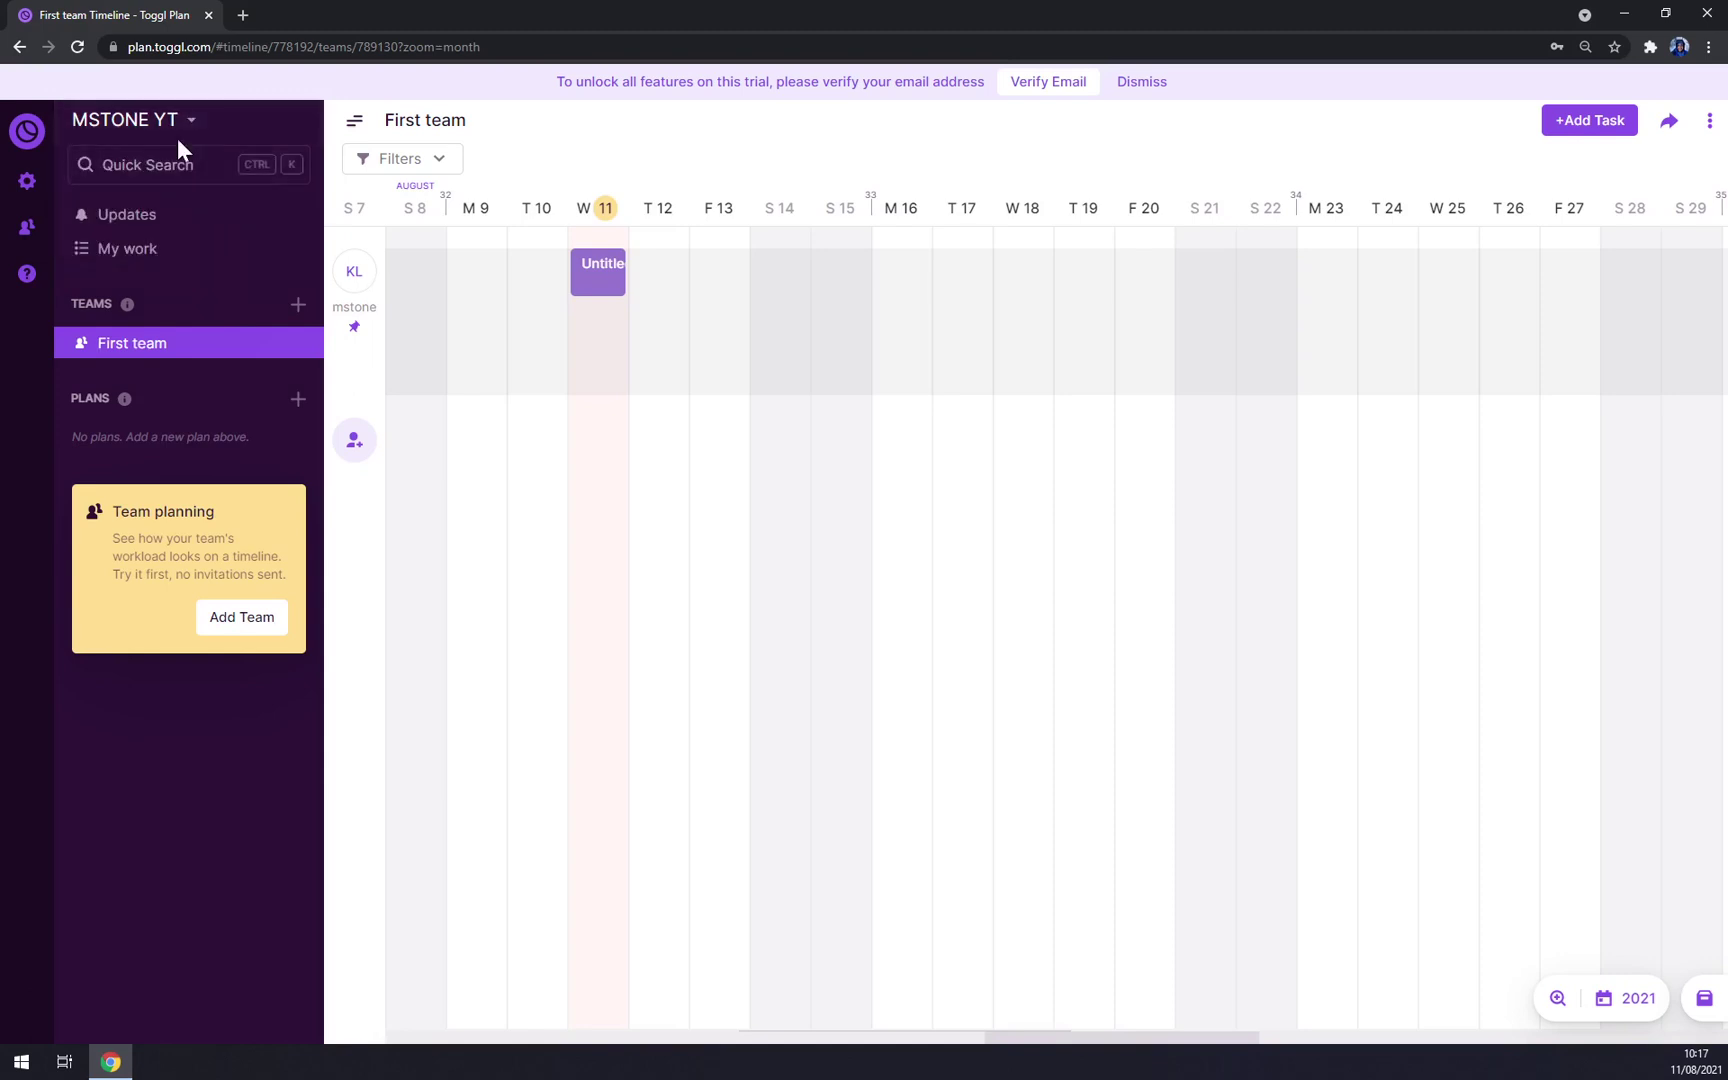
pyautogui.click(177, 132)
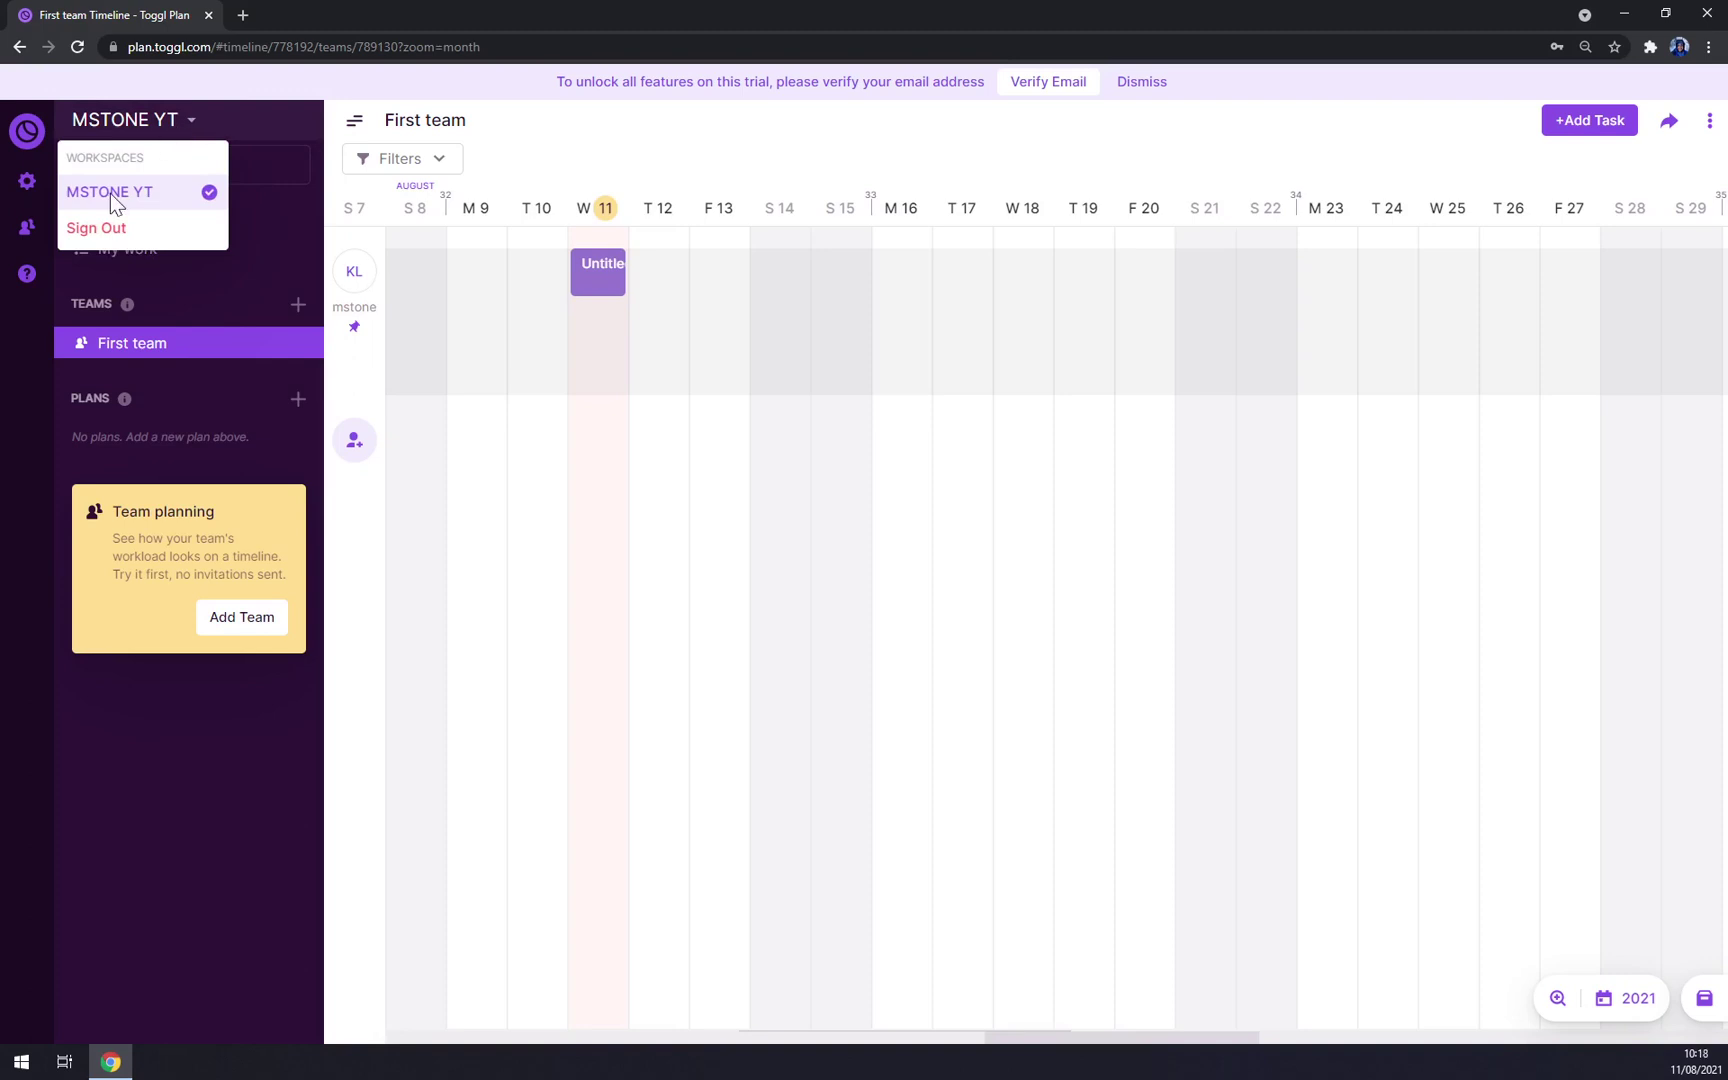
pyautogui.click(220, 122)
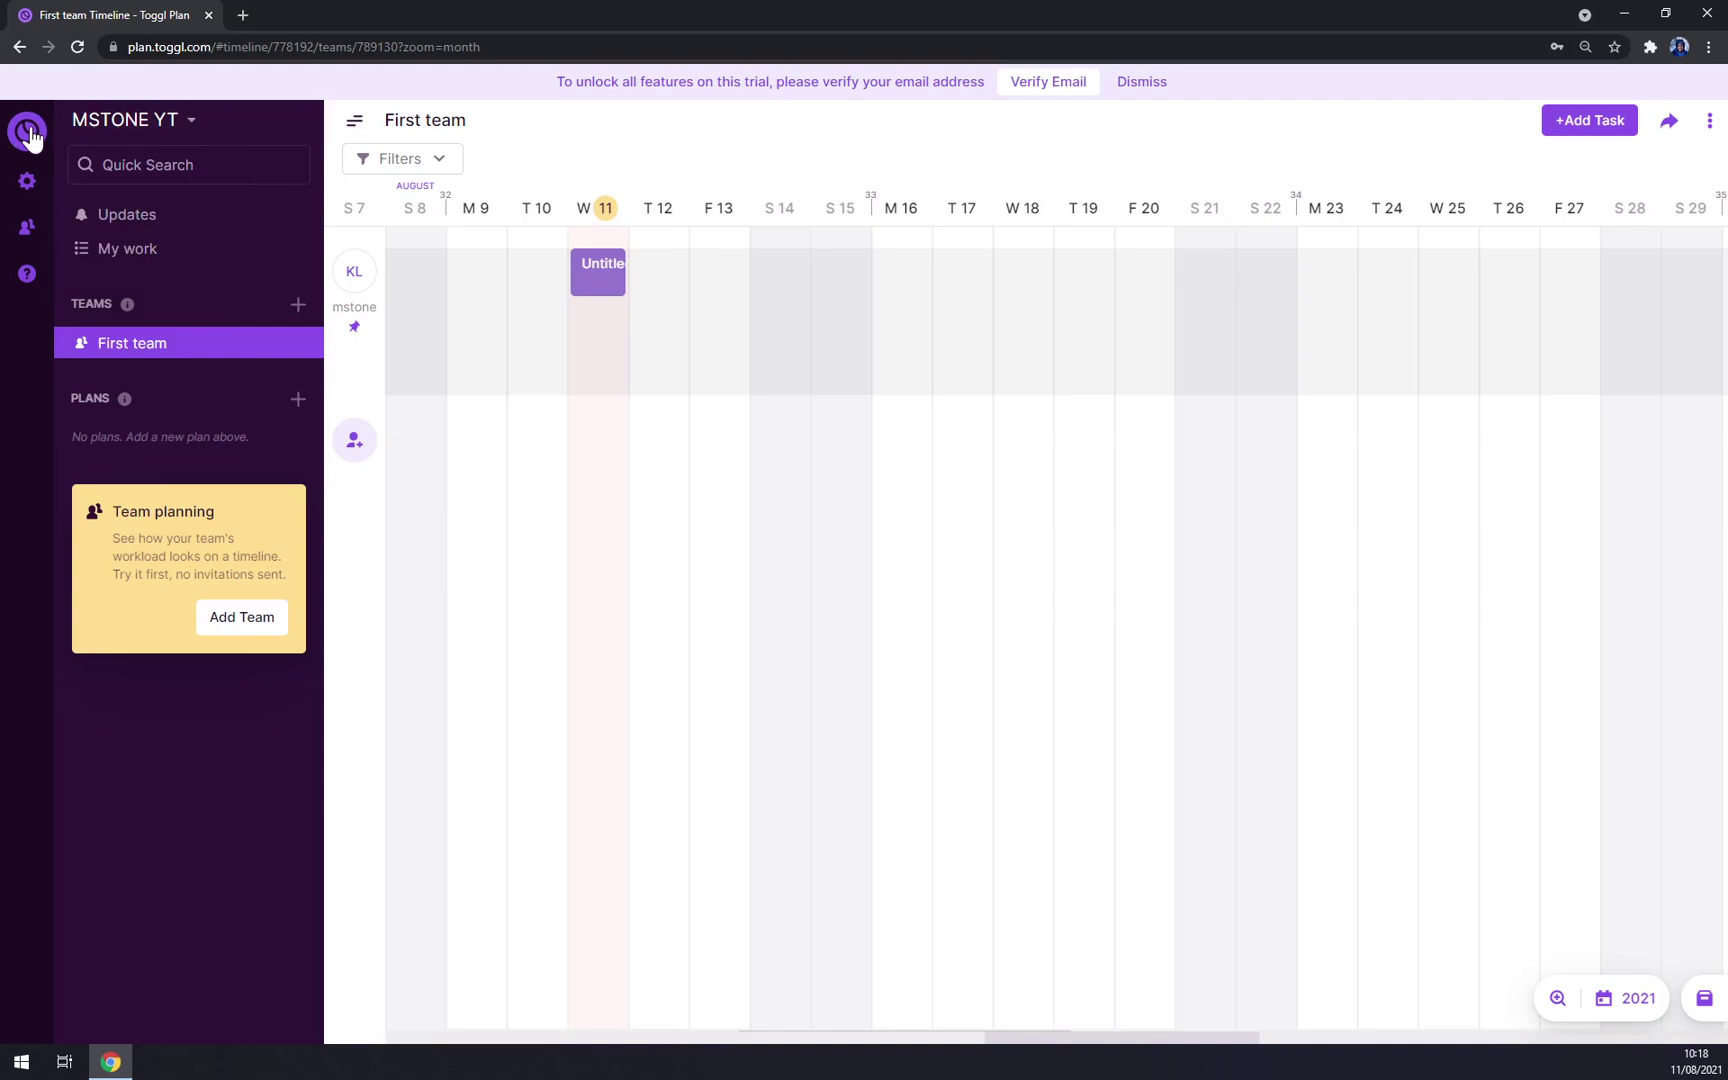
# Step: Open the profile's Workspaces list and cancel out of editing the MSTONE YT workspace
pyautogui.click(28, 179)
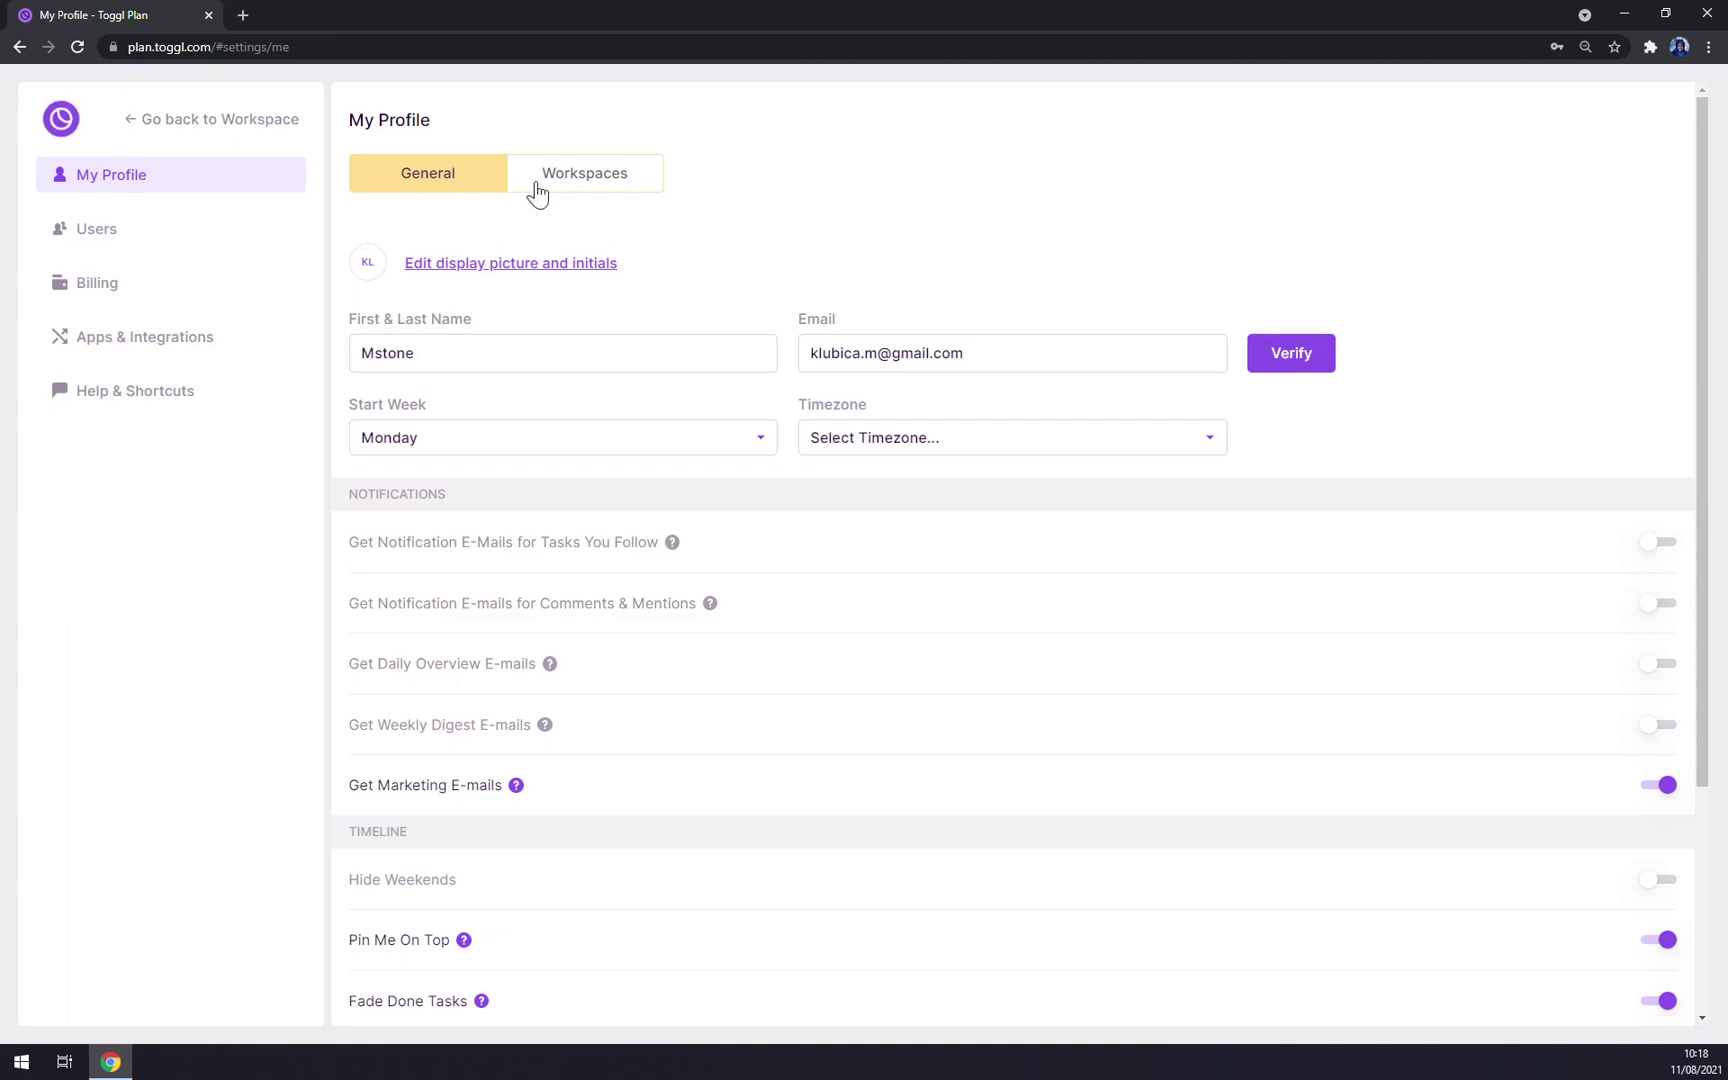
pyautogui.click(609, 189)
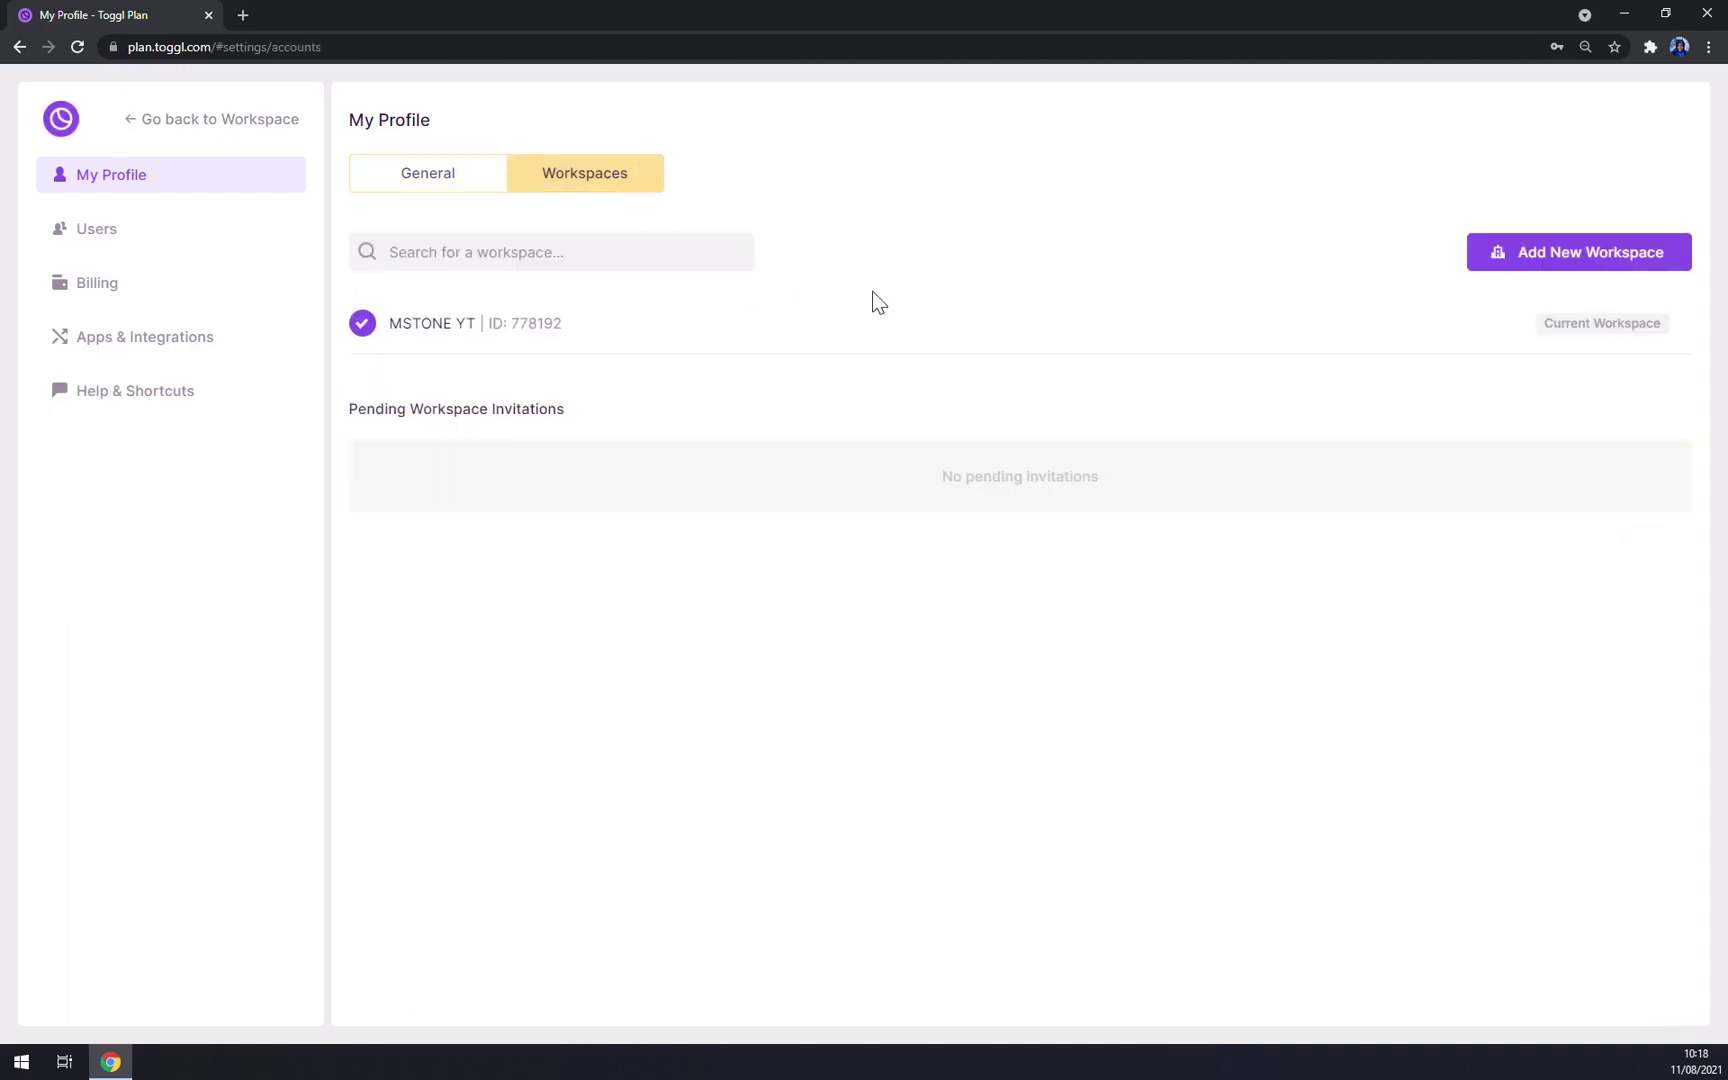
pyautogui.moveTo(1527, 343)
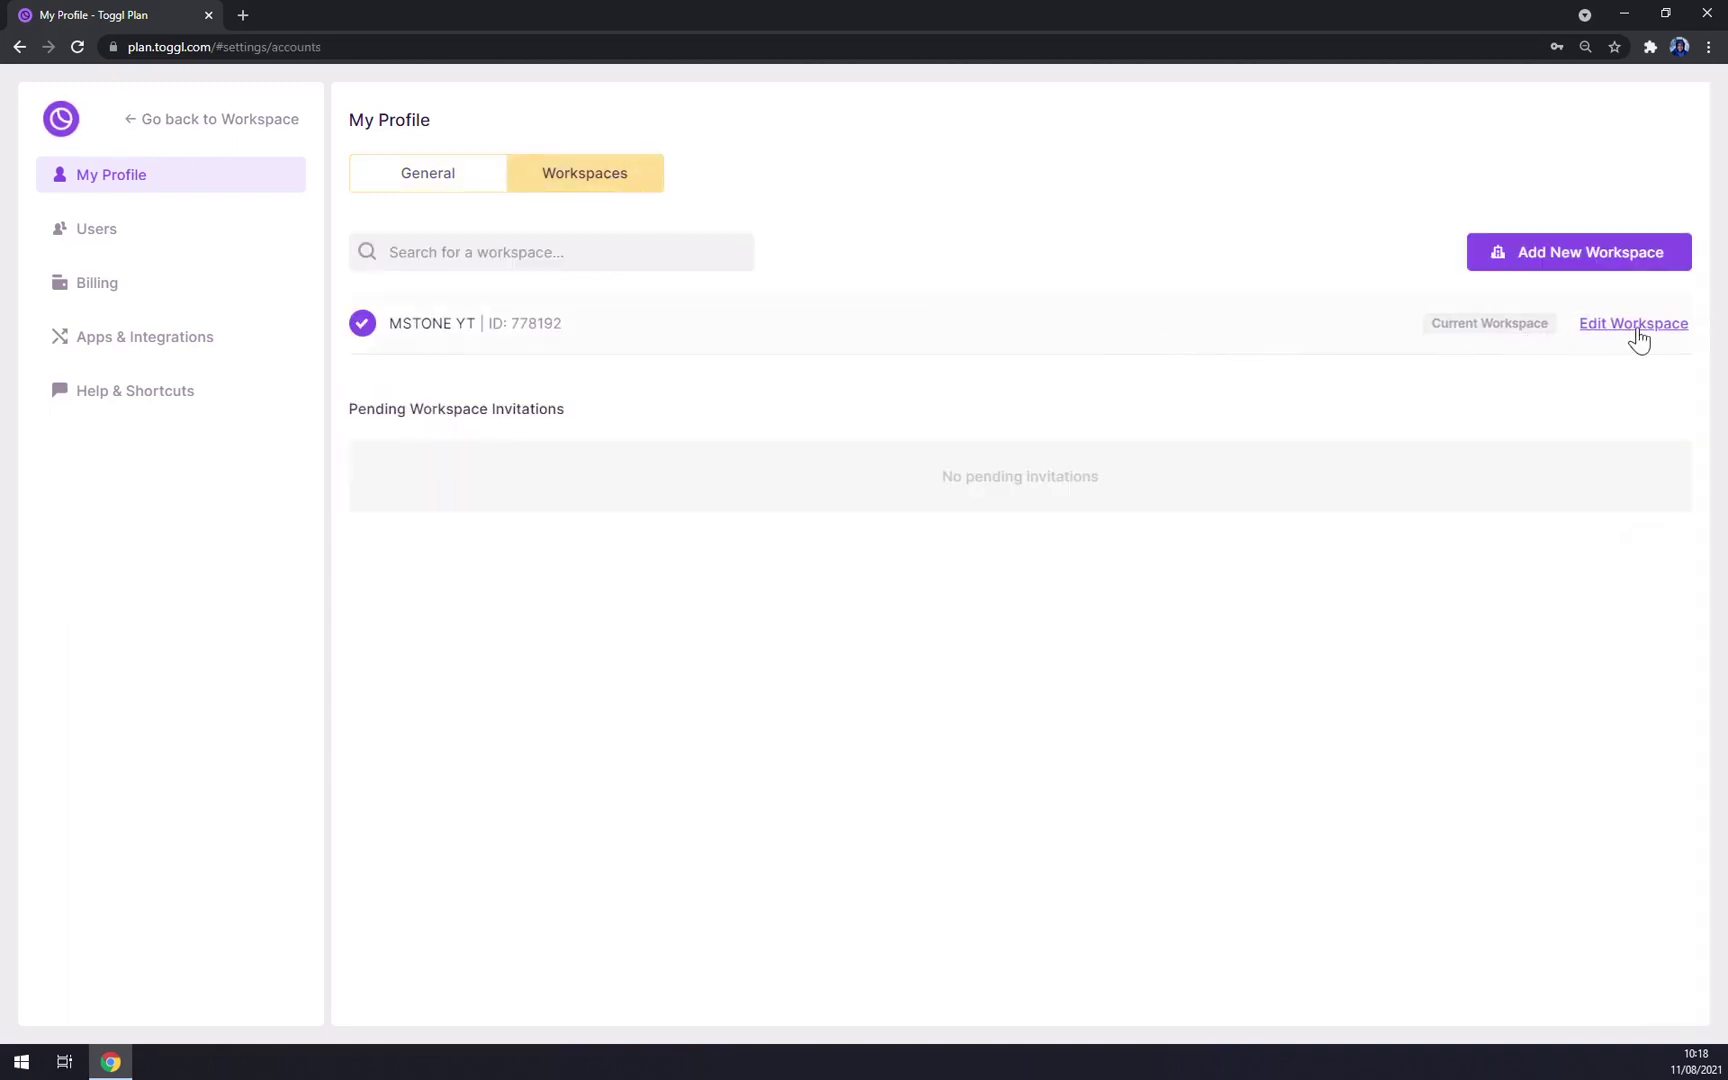
pyautogui.click(1636, 325)
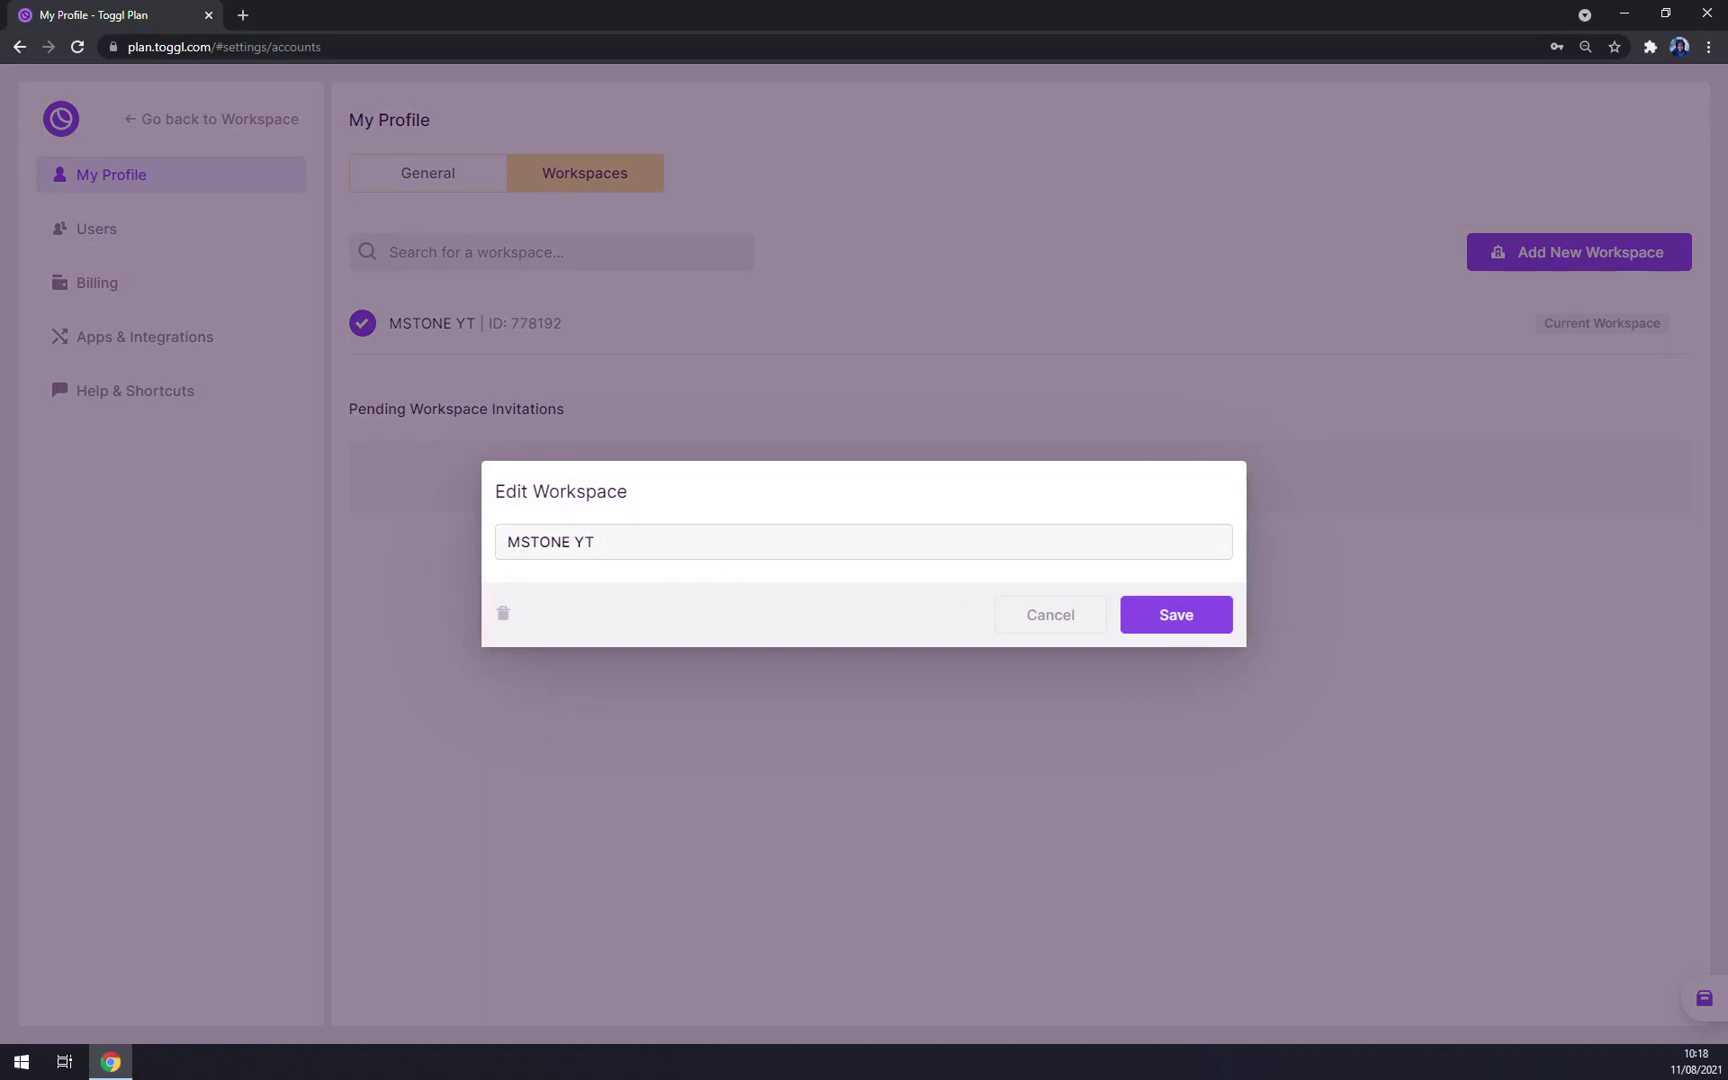
pyautogui.click(494, 548)
pyautogui.click(1057, 616)
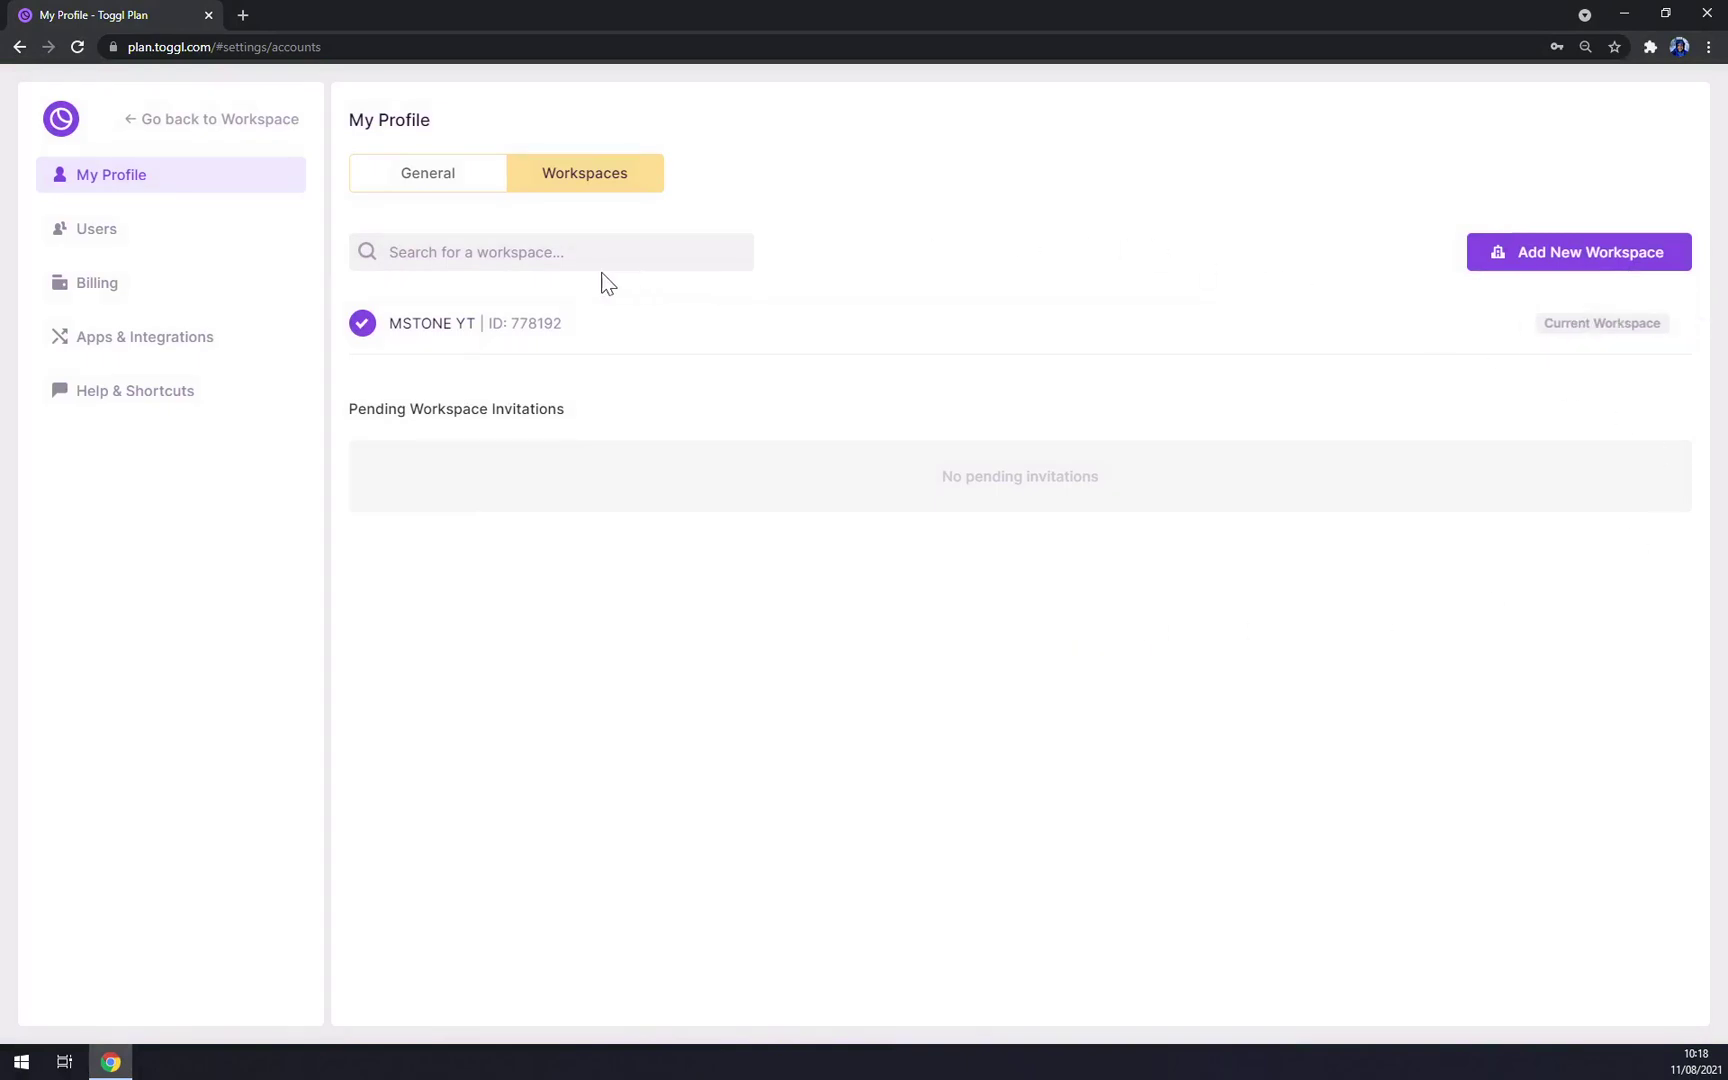
# Step: Send the email-verification link from Add New Workspace and close the notice
pyautogui.click(1624, 256)
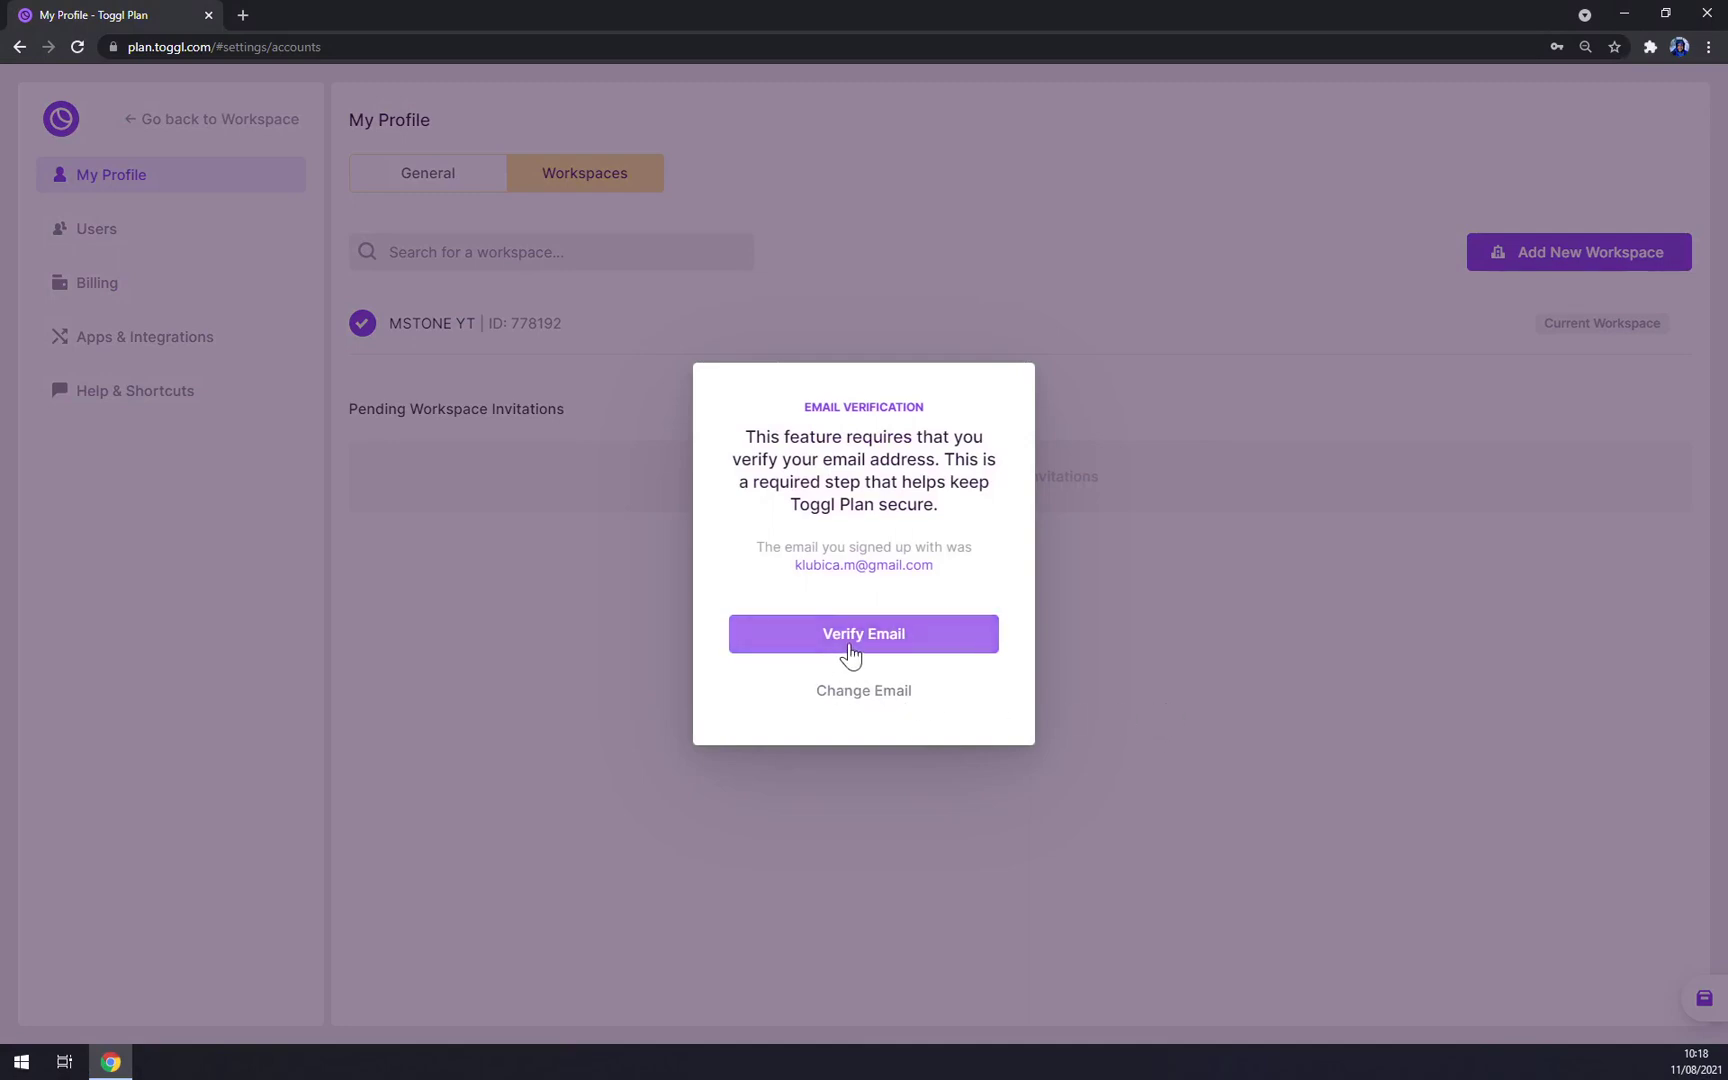
pyautogui.click(852, 650)
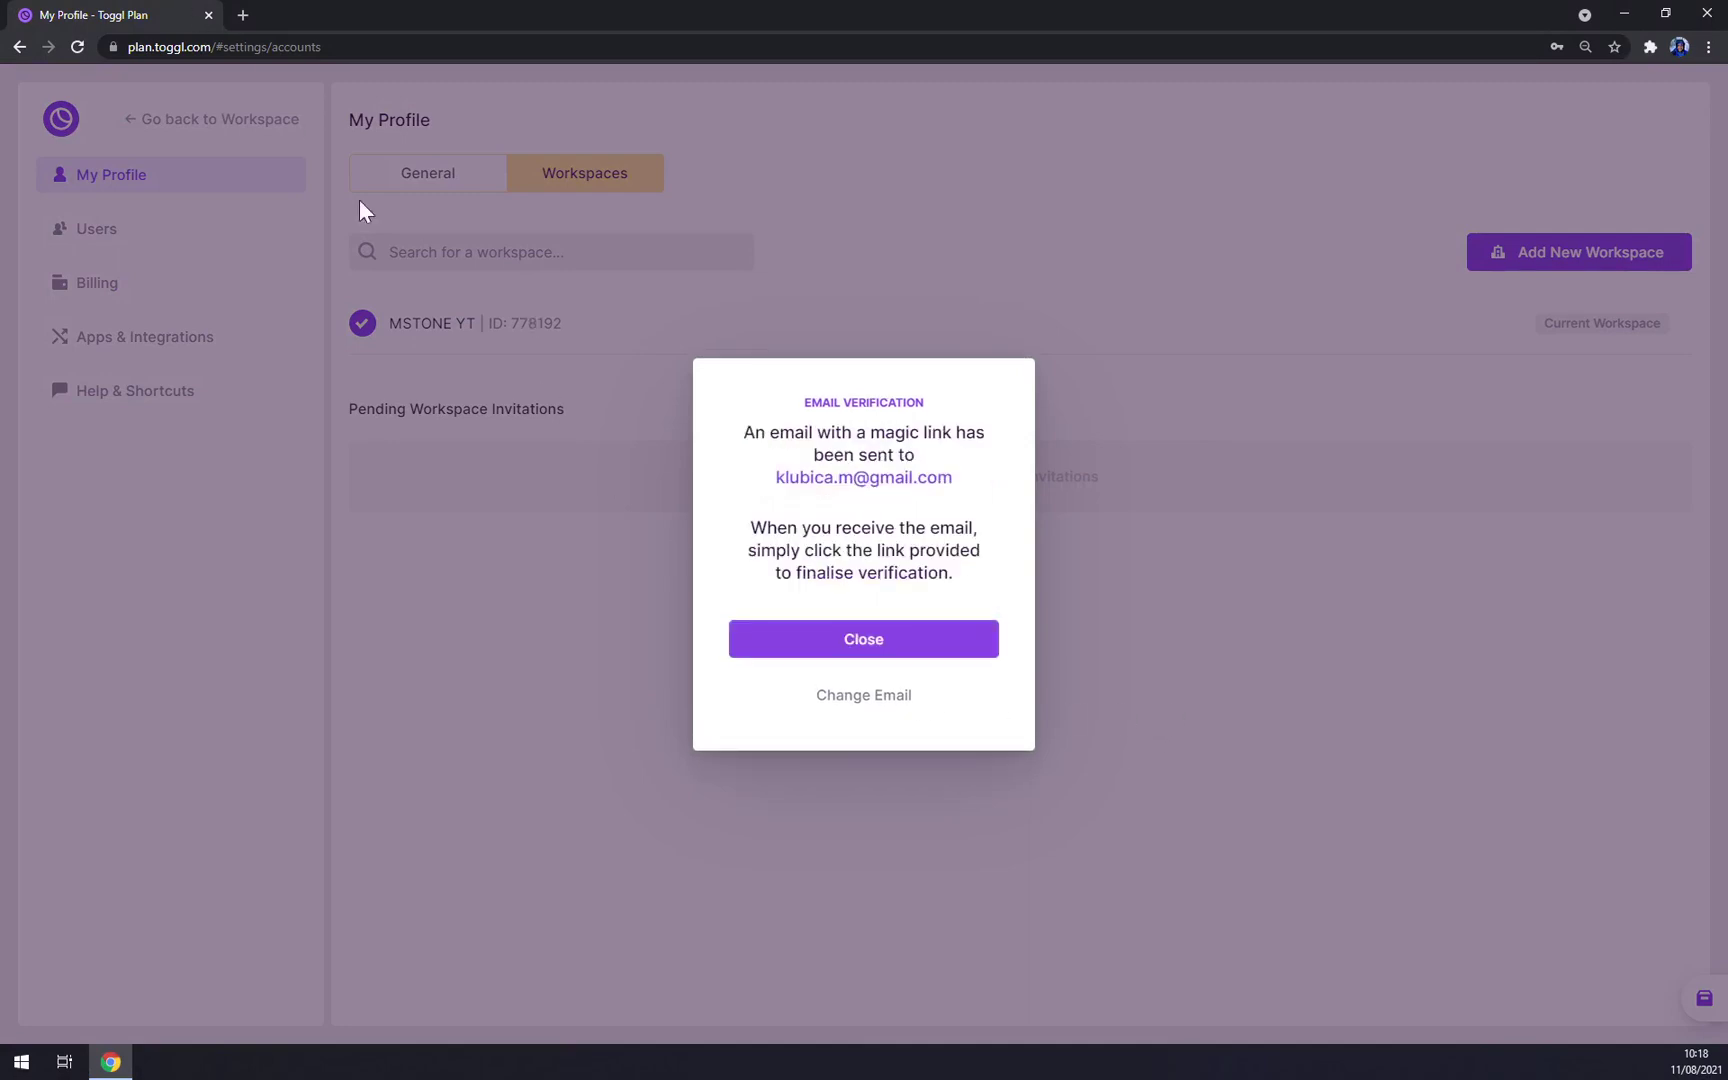
pyautogui.click(880, 645)
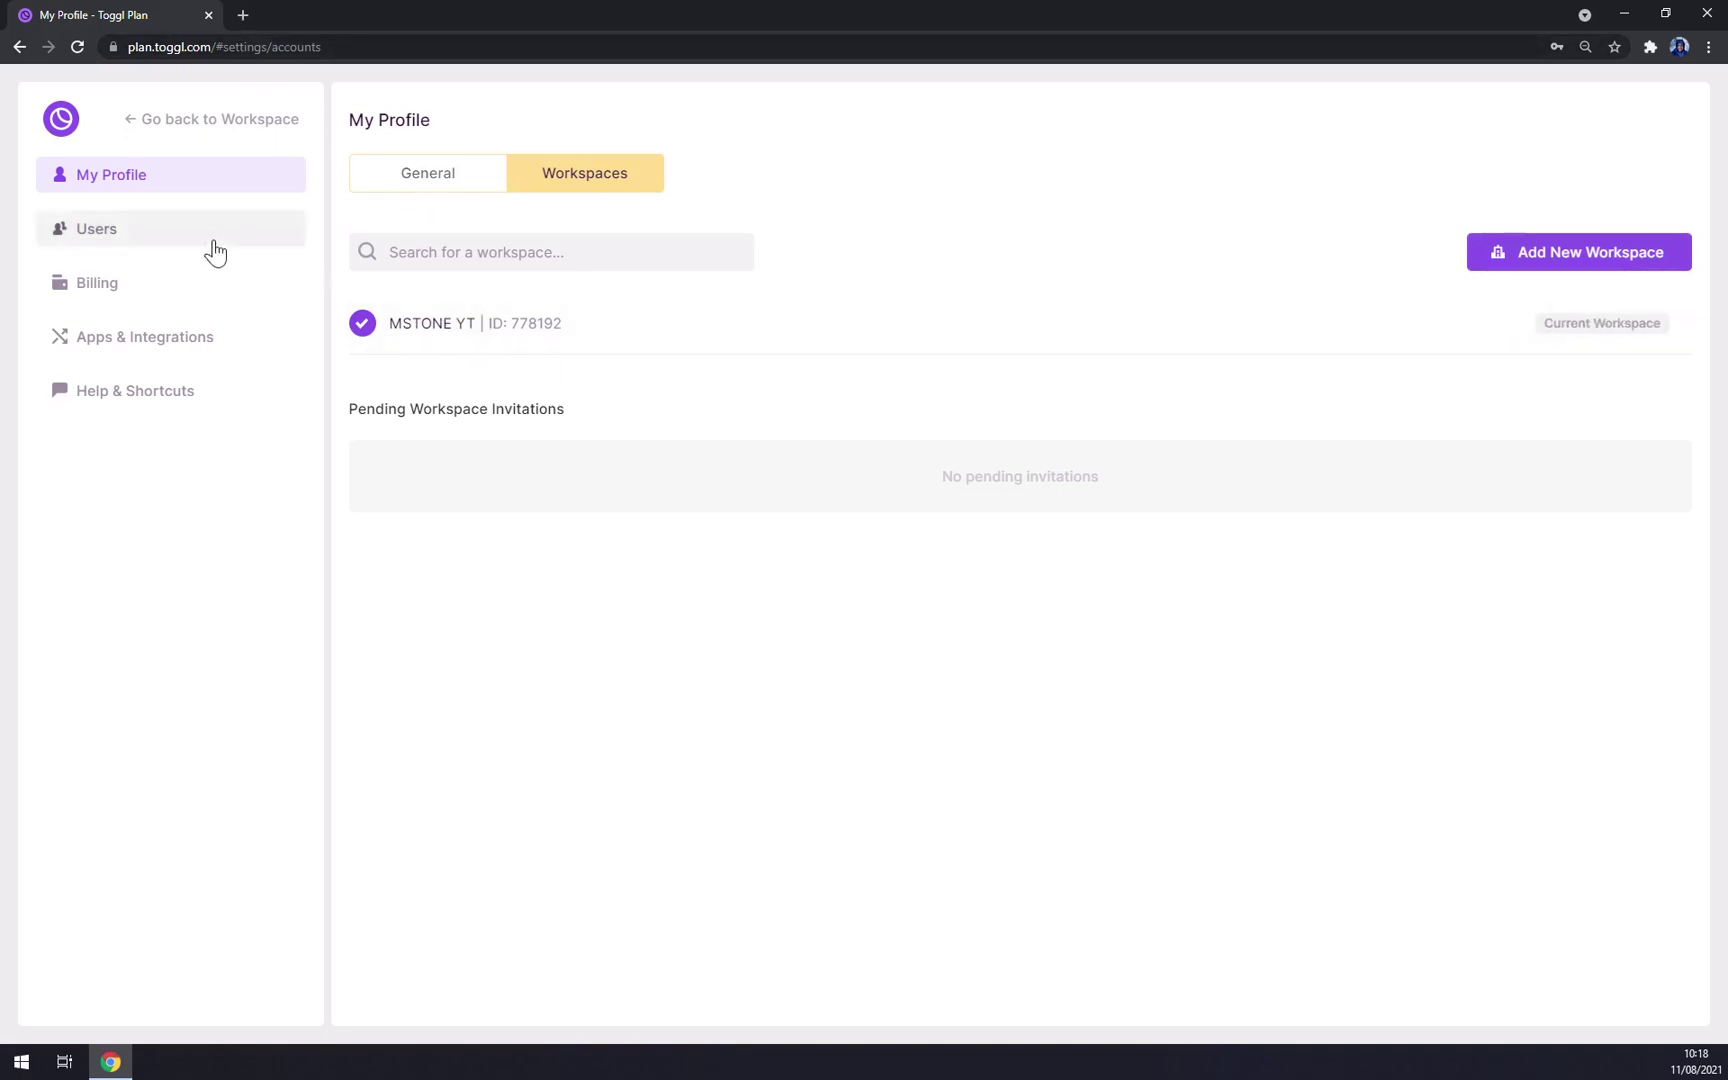
pyautogui.click(147, 247)
# Step: Return to the General profile settings, leave the Timezone unchanged, and scroll through the options
pyautogui.click(205, 180)
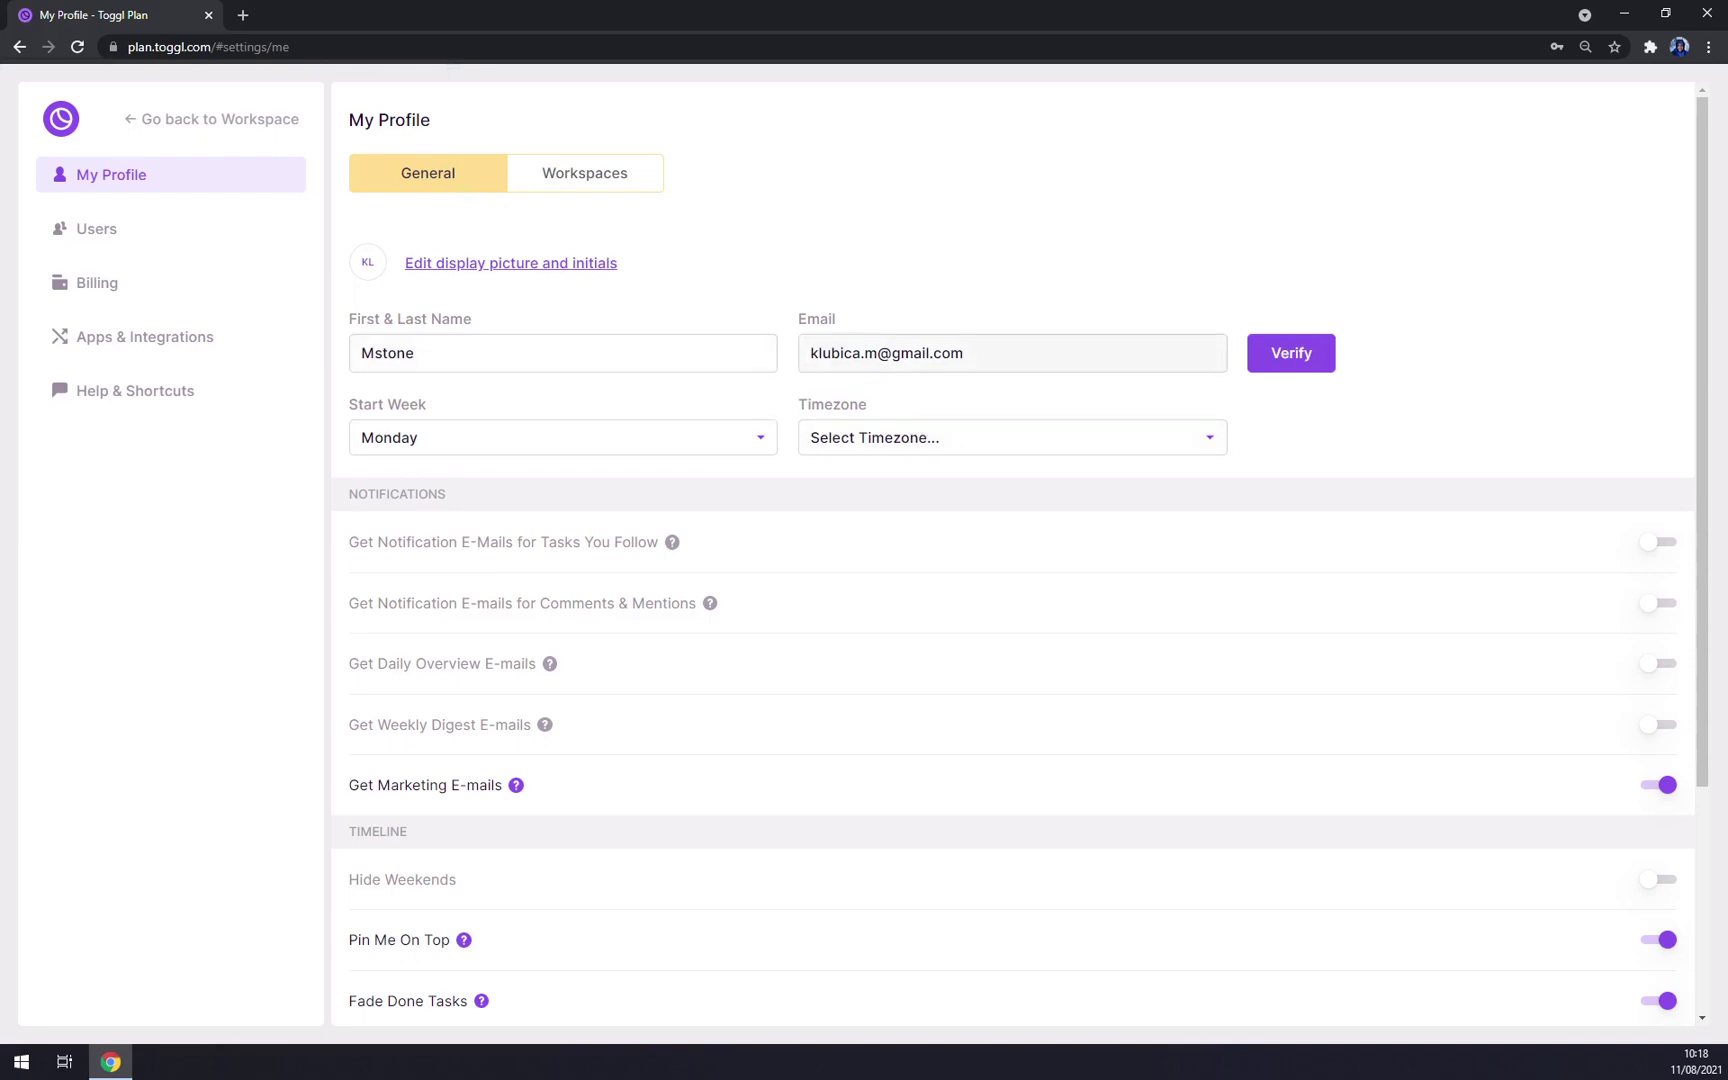
pyautogui.scroll(-2, 428, 428)
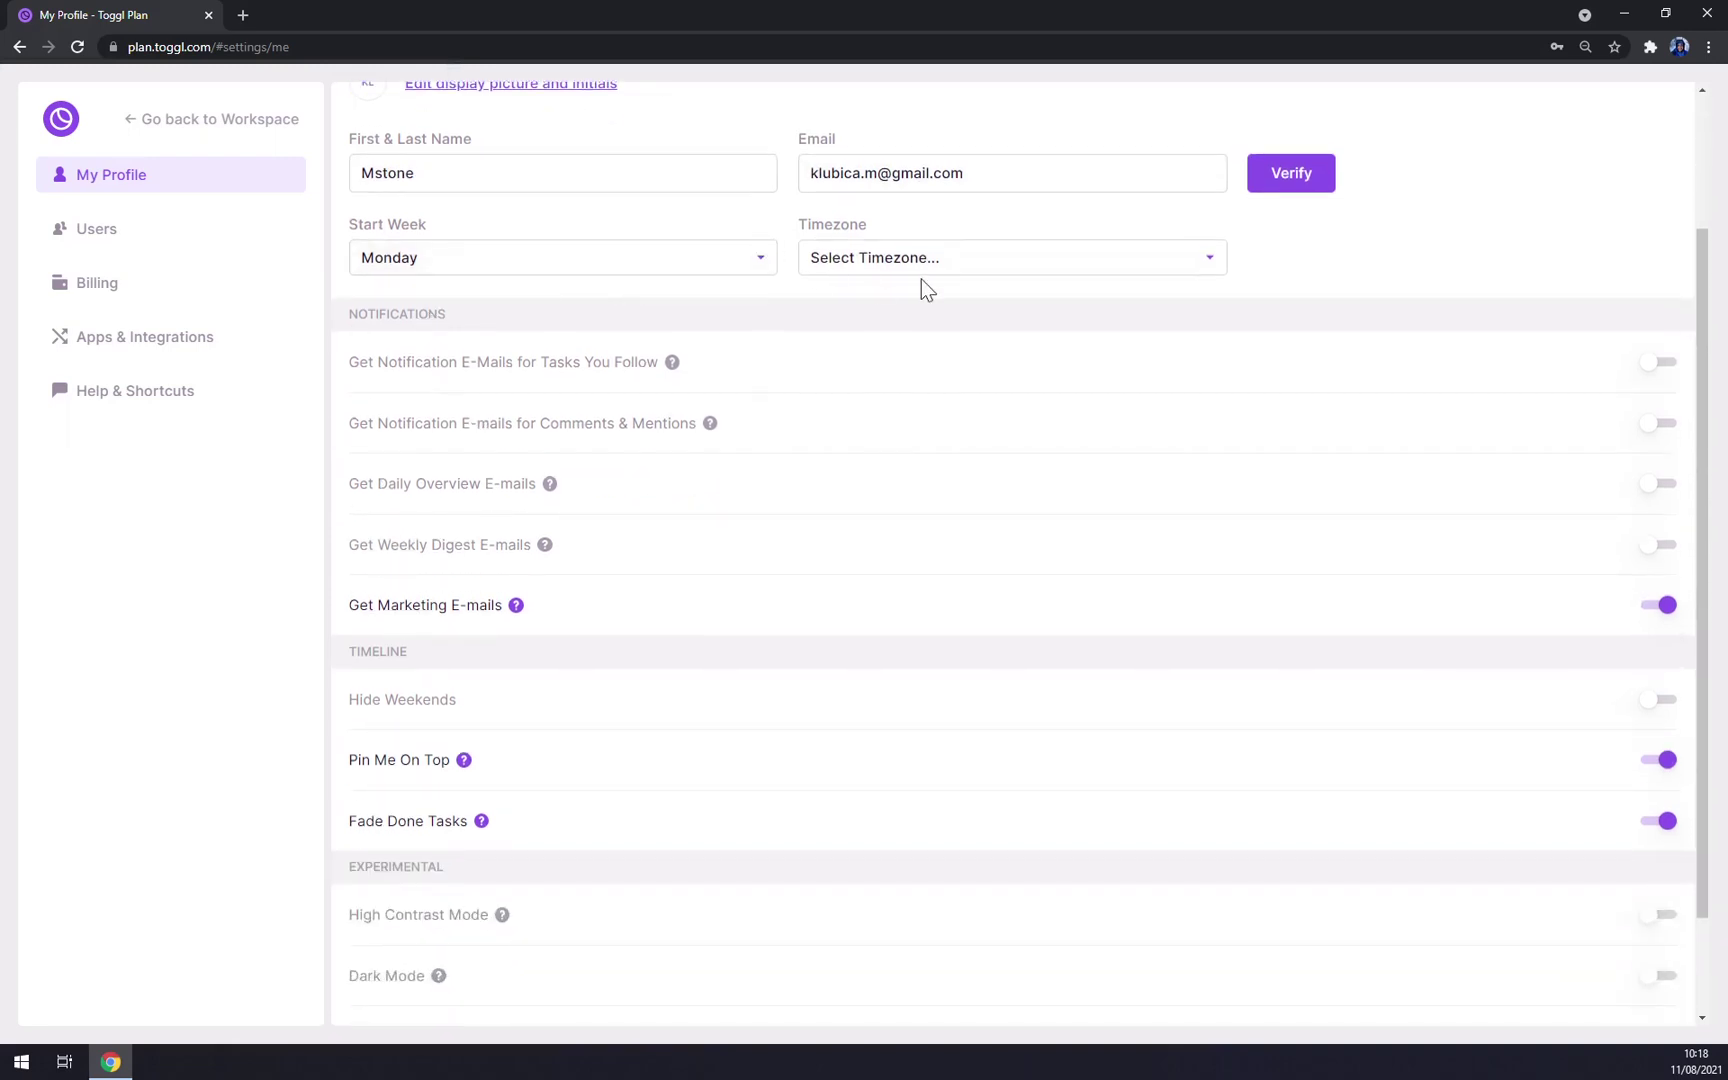
pyautogui.click(918, 268)
pyautogui.scroll(-3, 899, 370)
pyautogui.click(1341, 251)
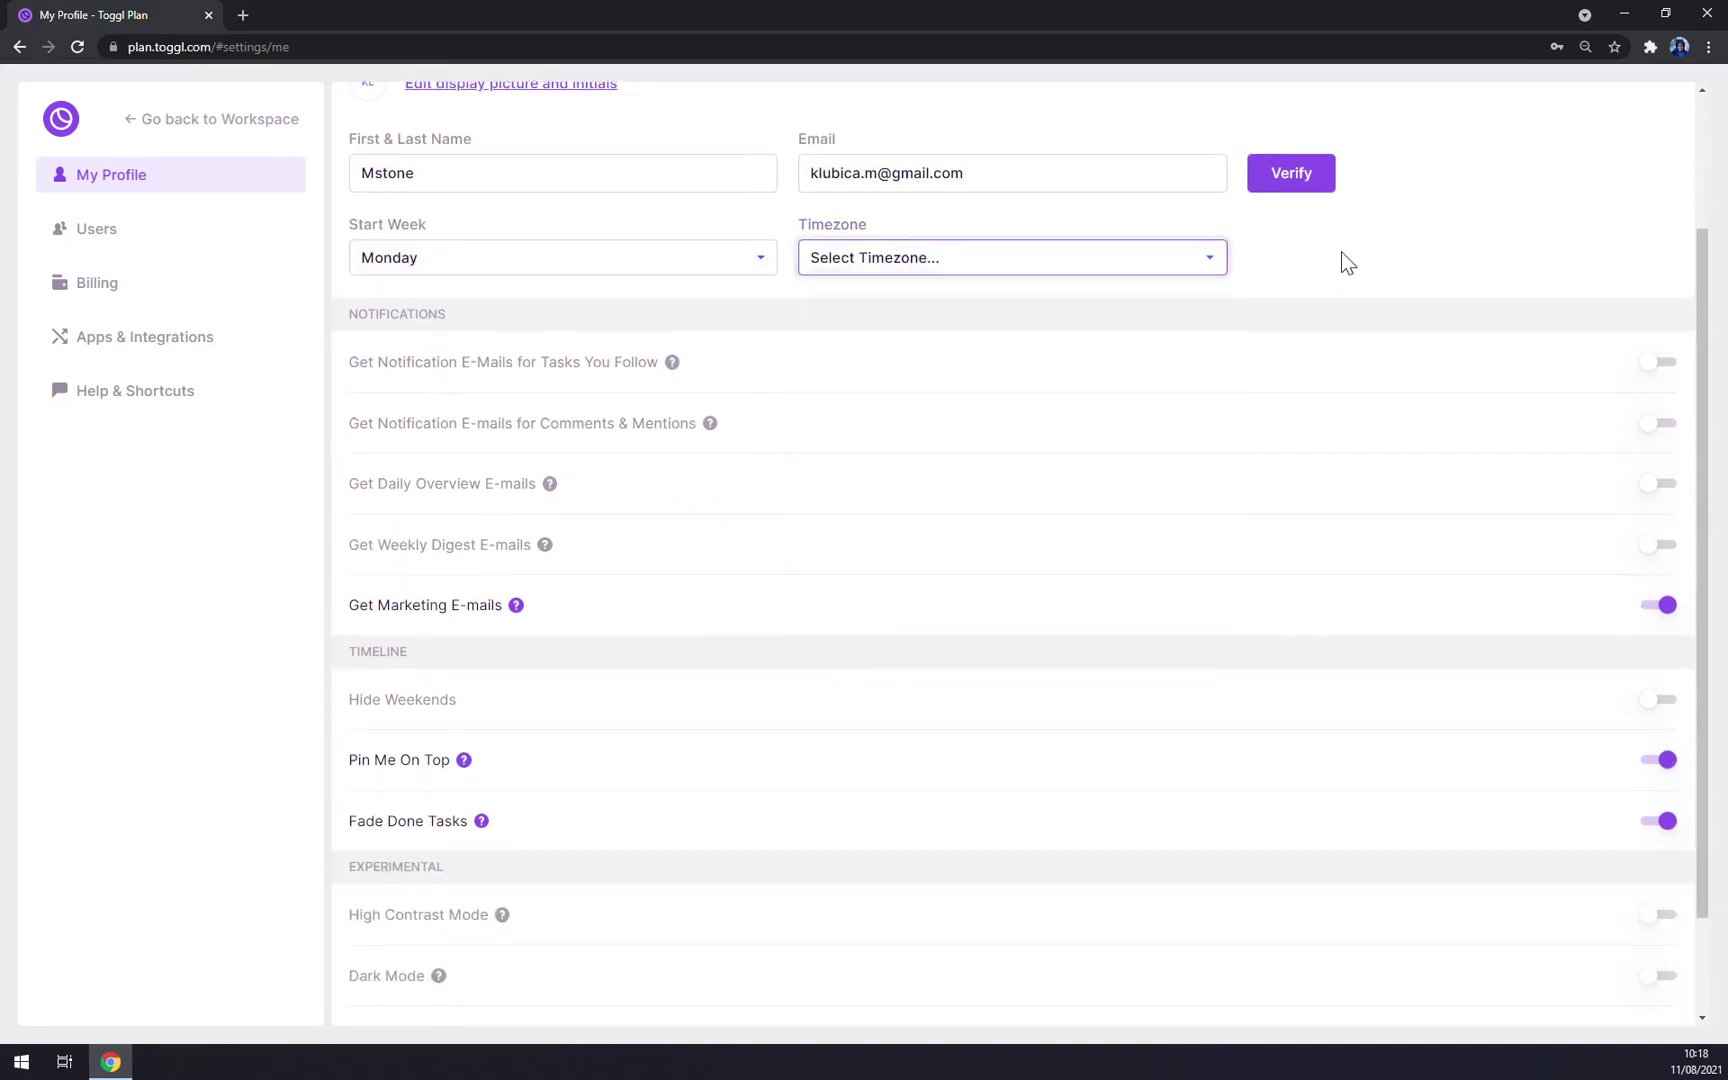
pyautogui.scroll(-1, 365, 356)
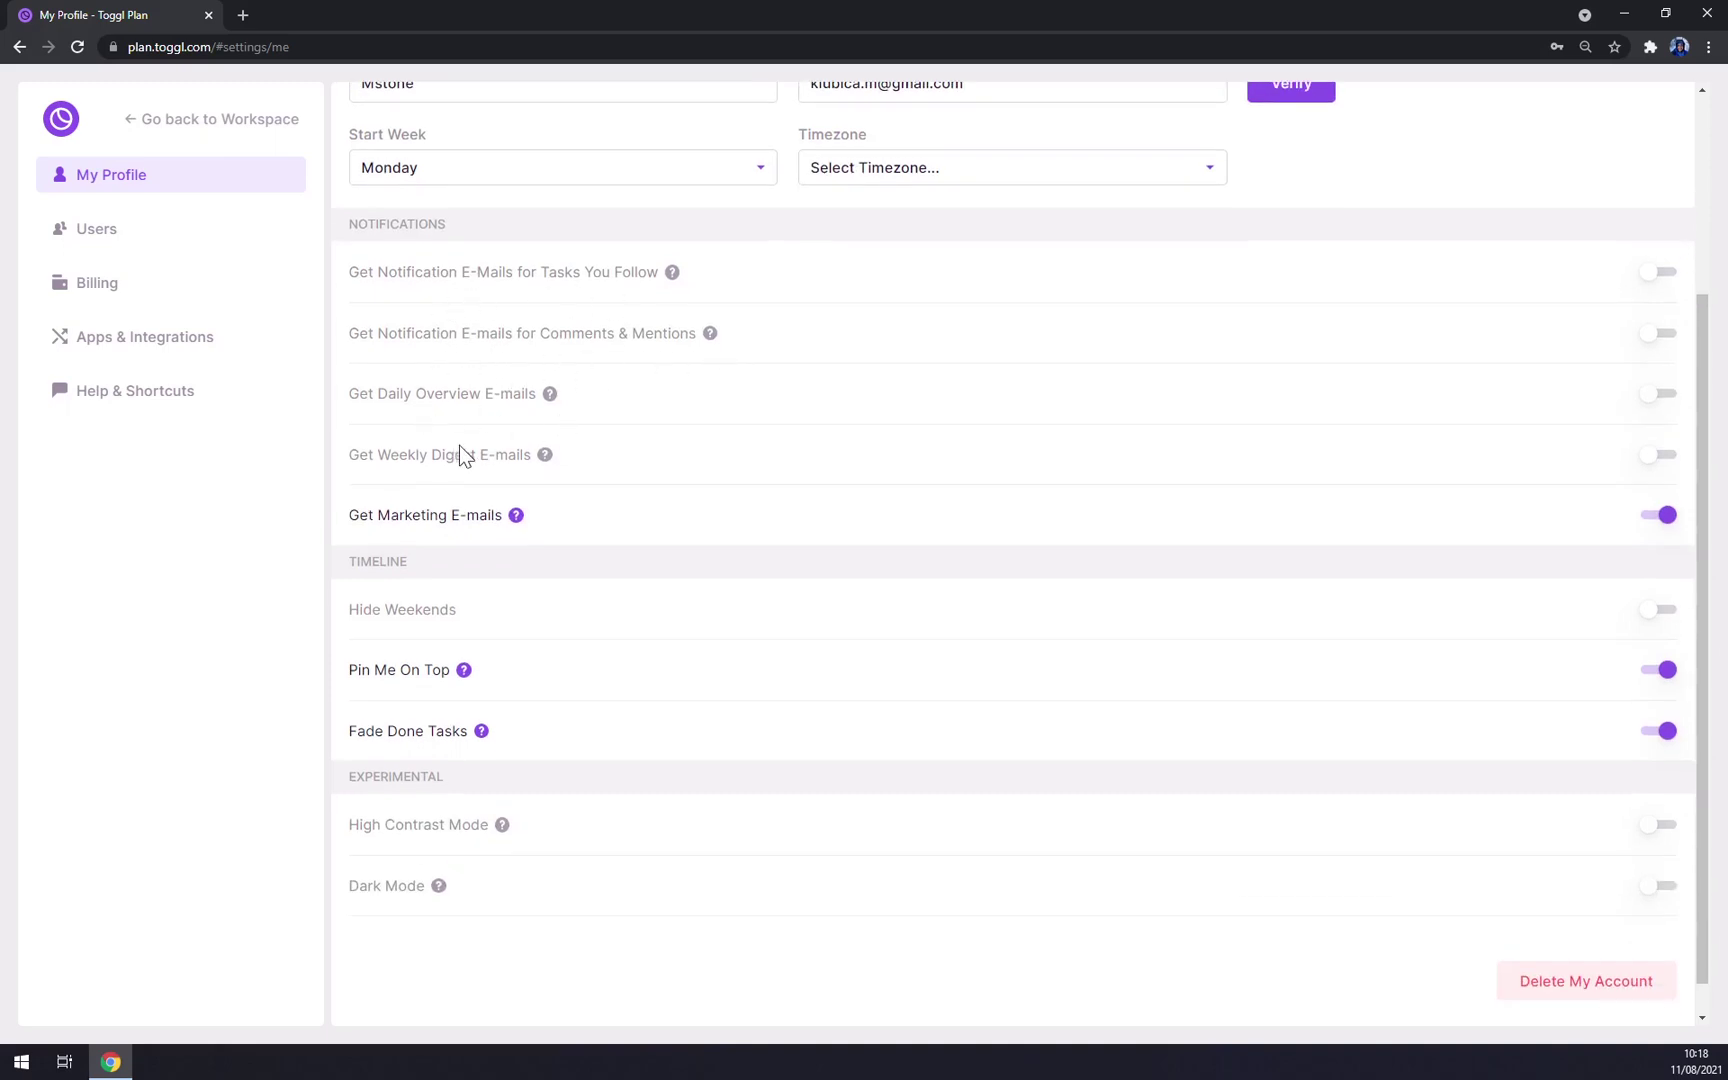
pyautogui.scroll(-1, 459, 446)
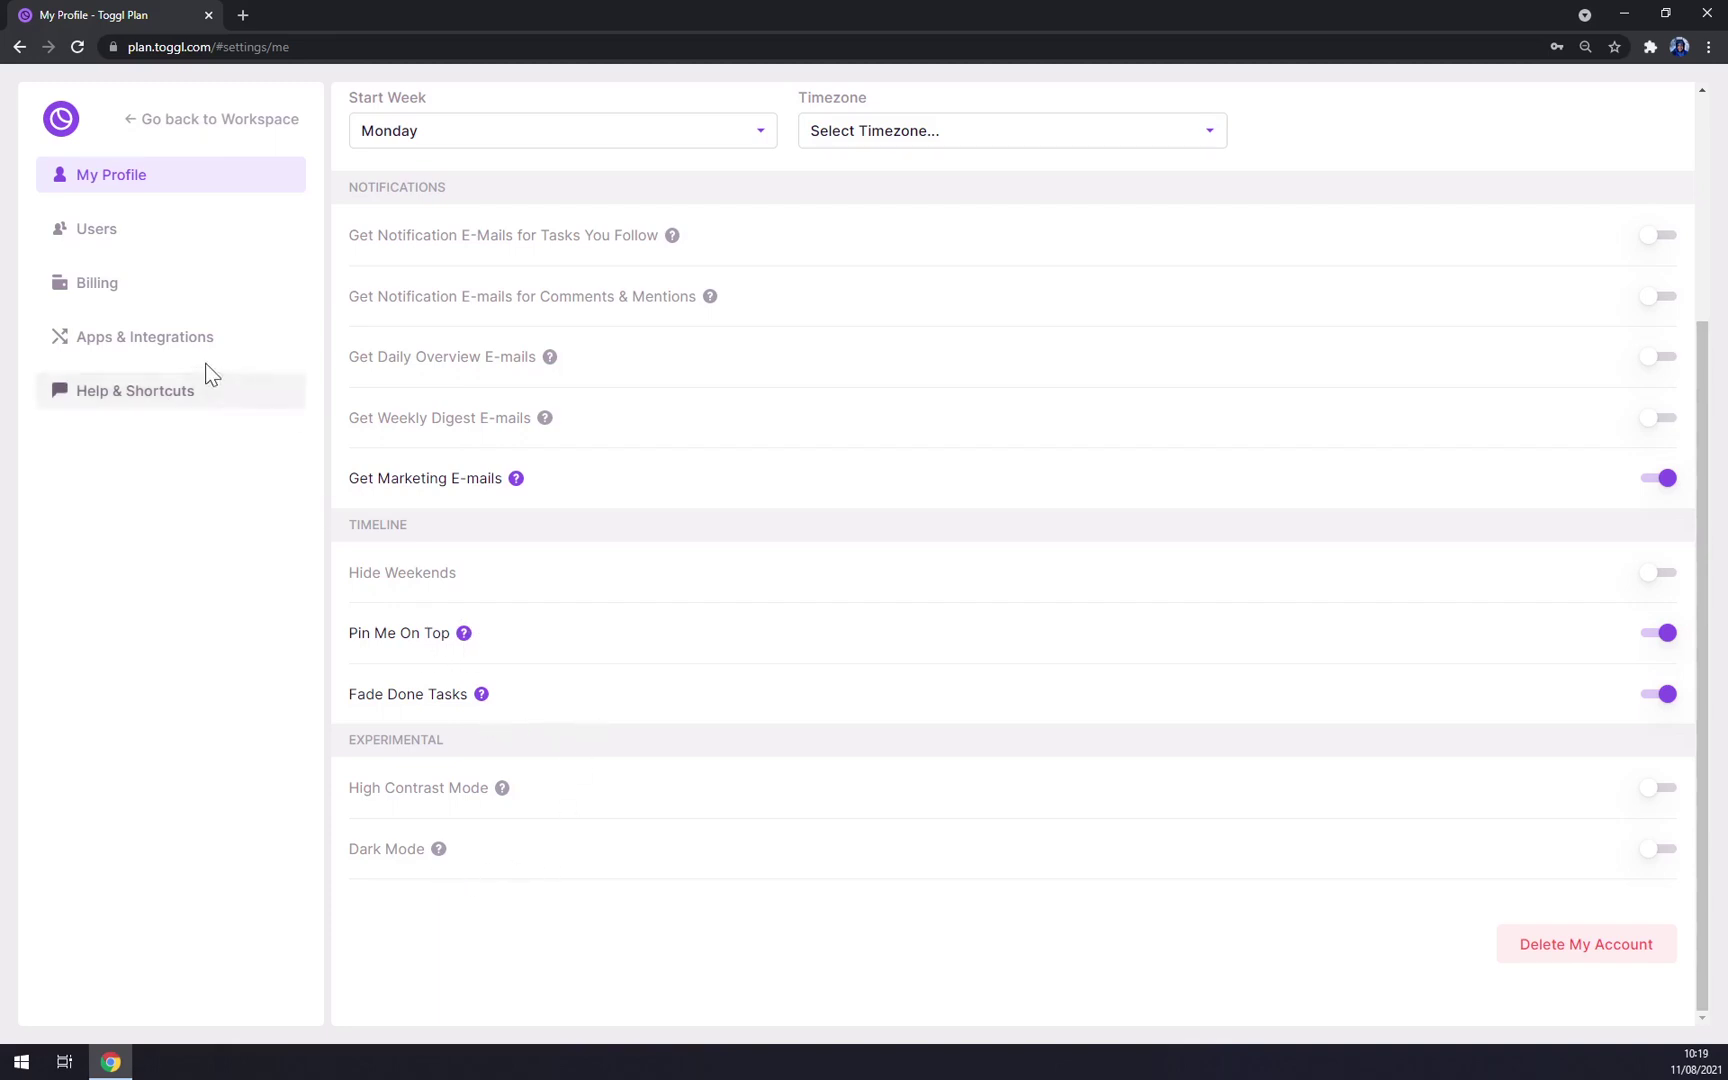
# Step: Start inviting a new user named Matt and enter his e-mail address
pyautogui.click(117, 252)
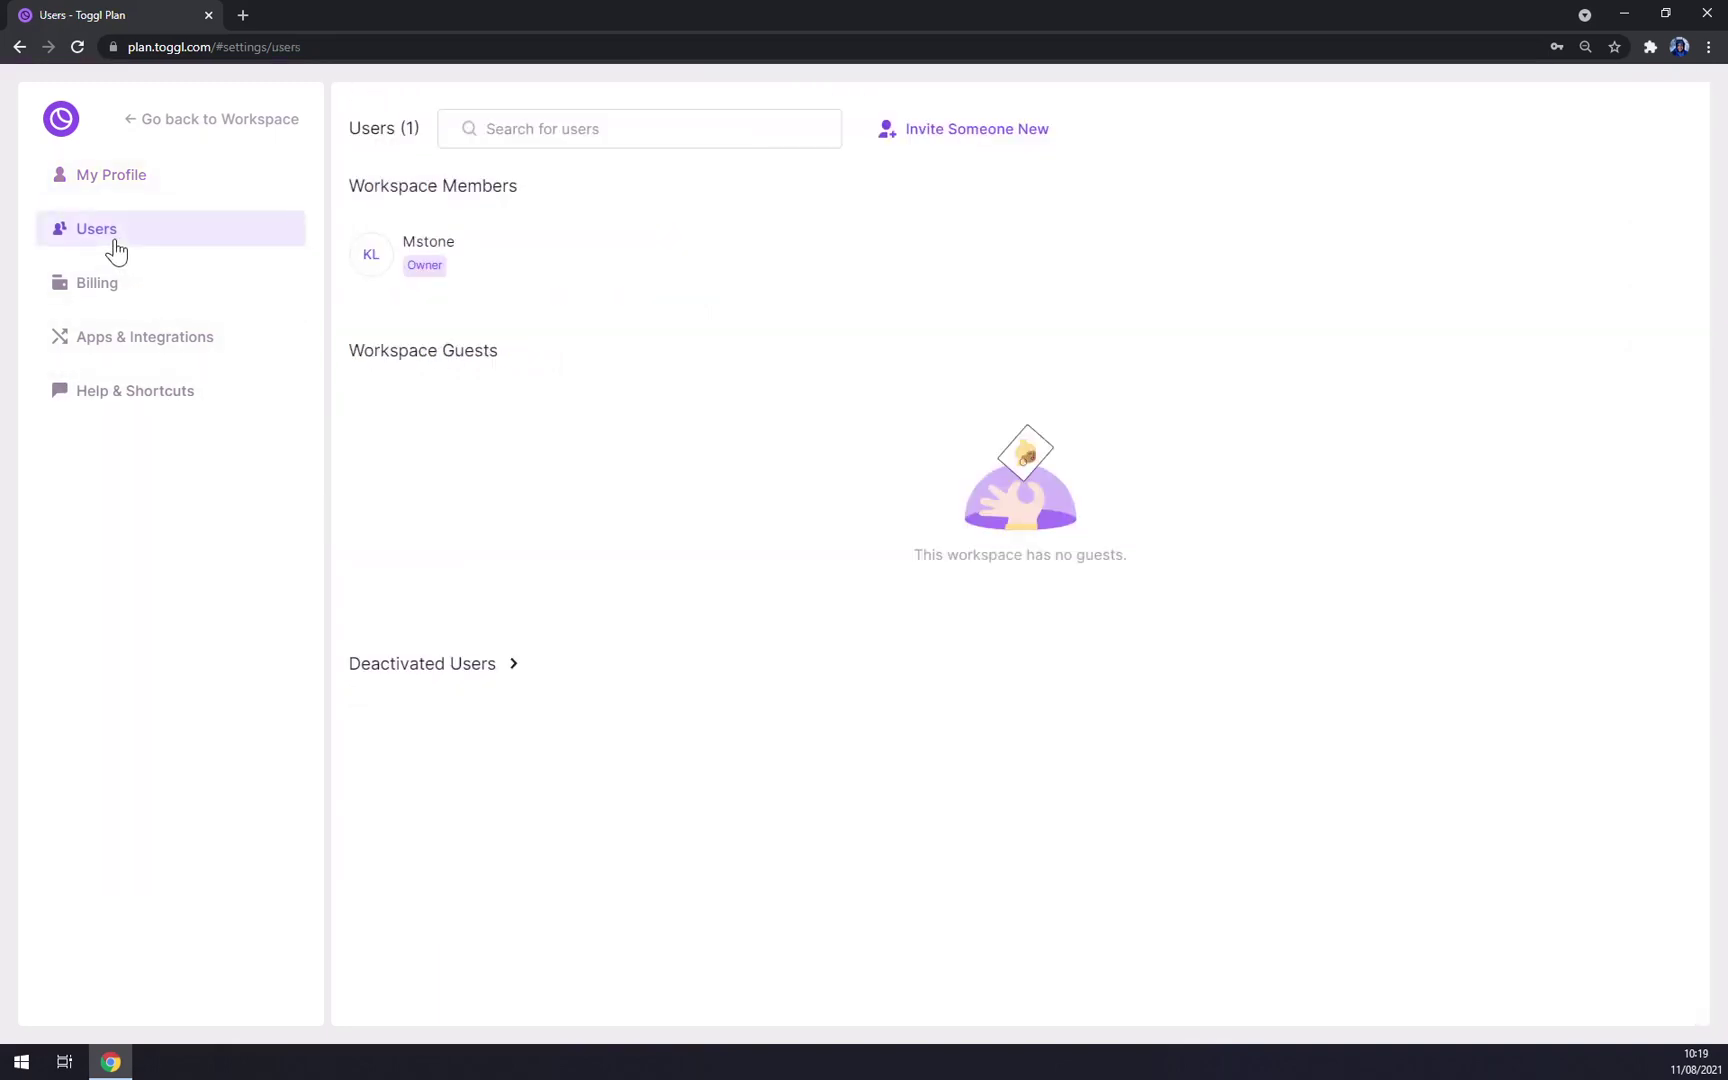
pyautogui.click(540, 128)
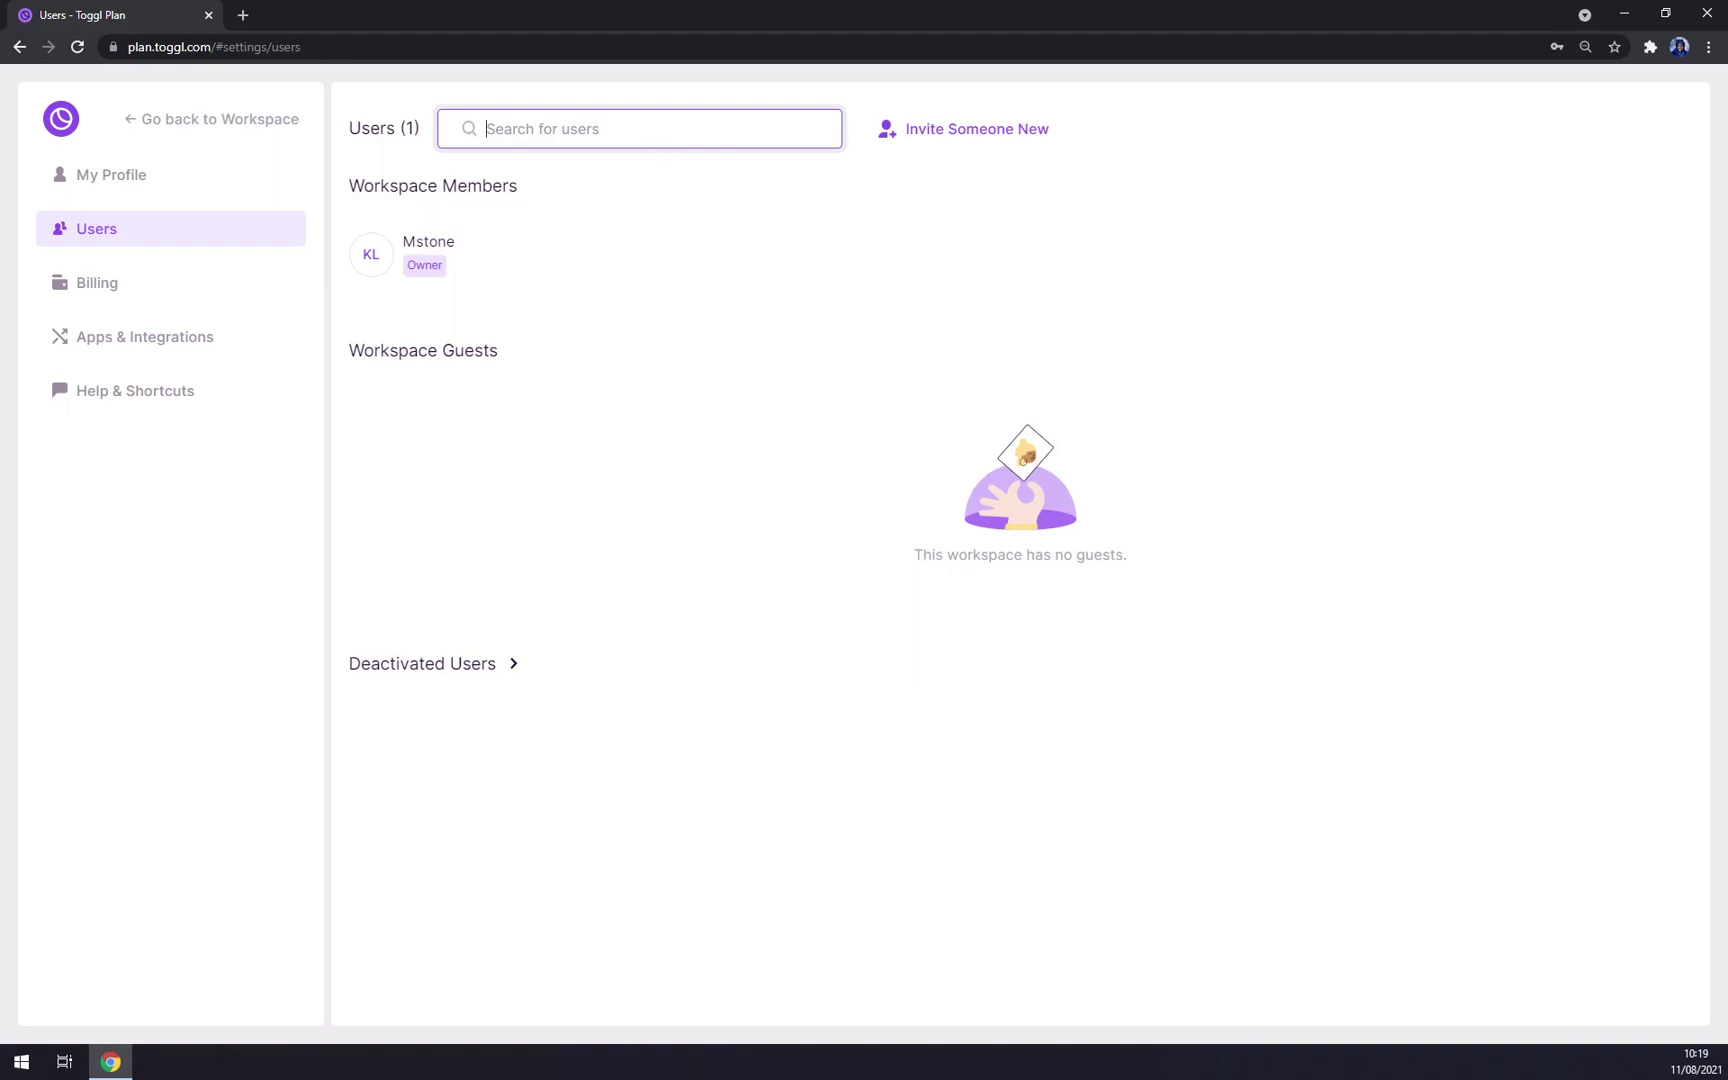
pyautogui.click(978, 132)
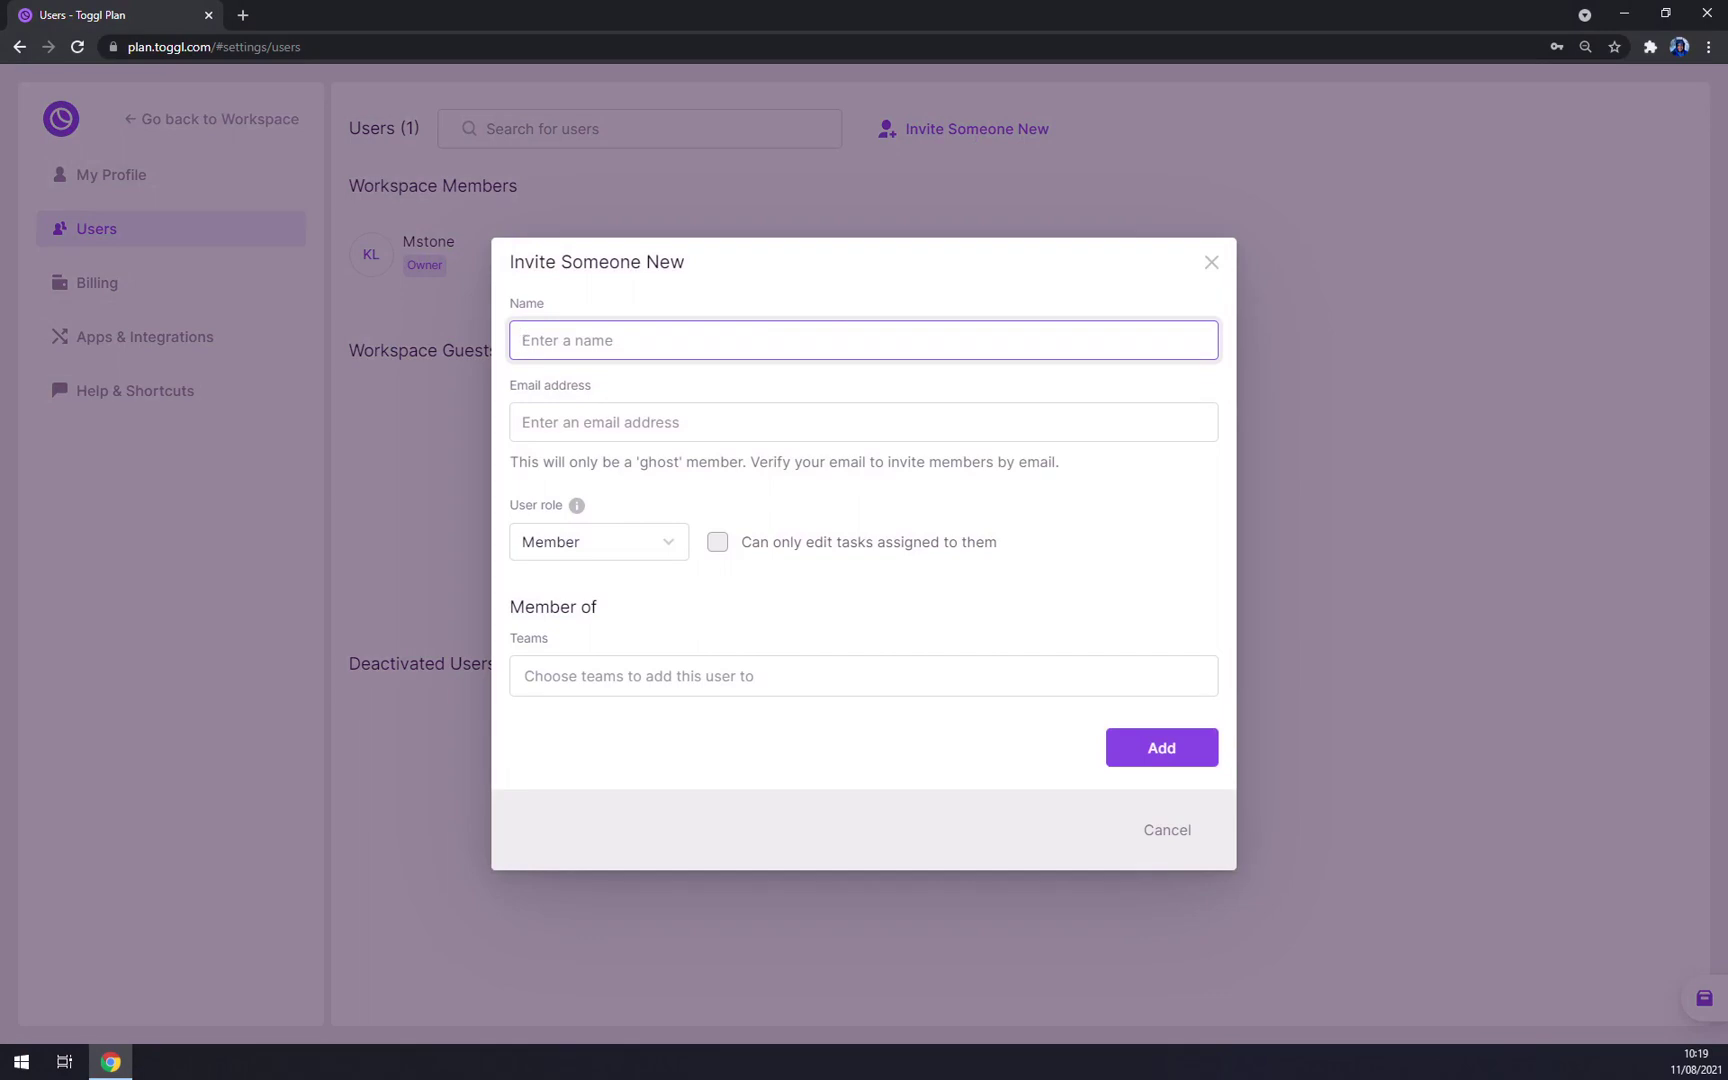
pyautogui.write('Matt')
pyautogui.click(850, 421)
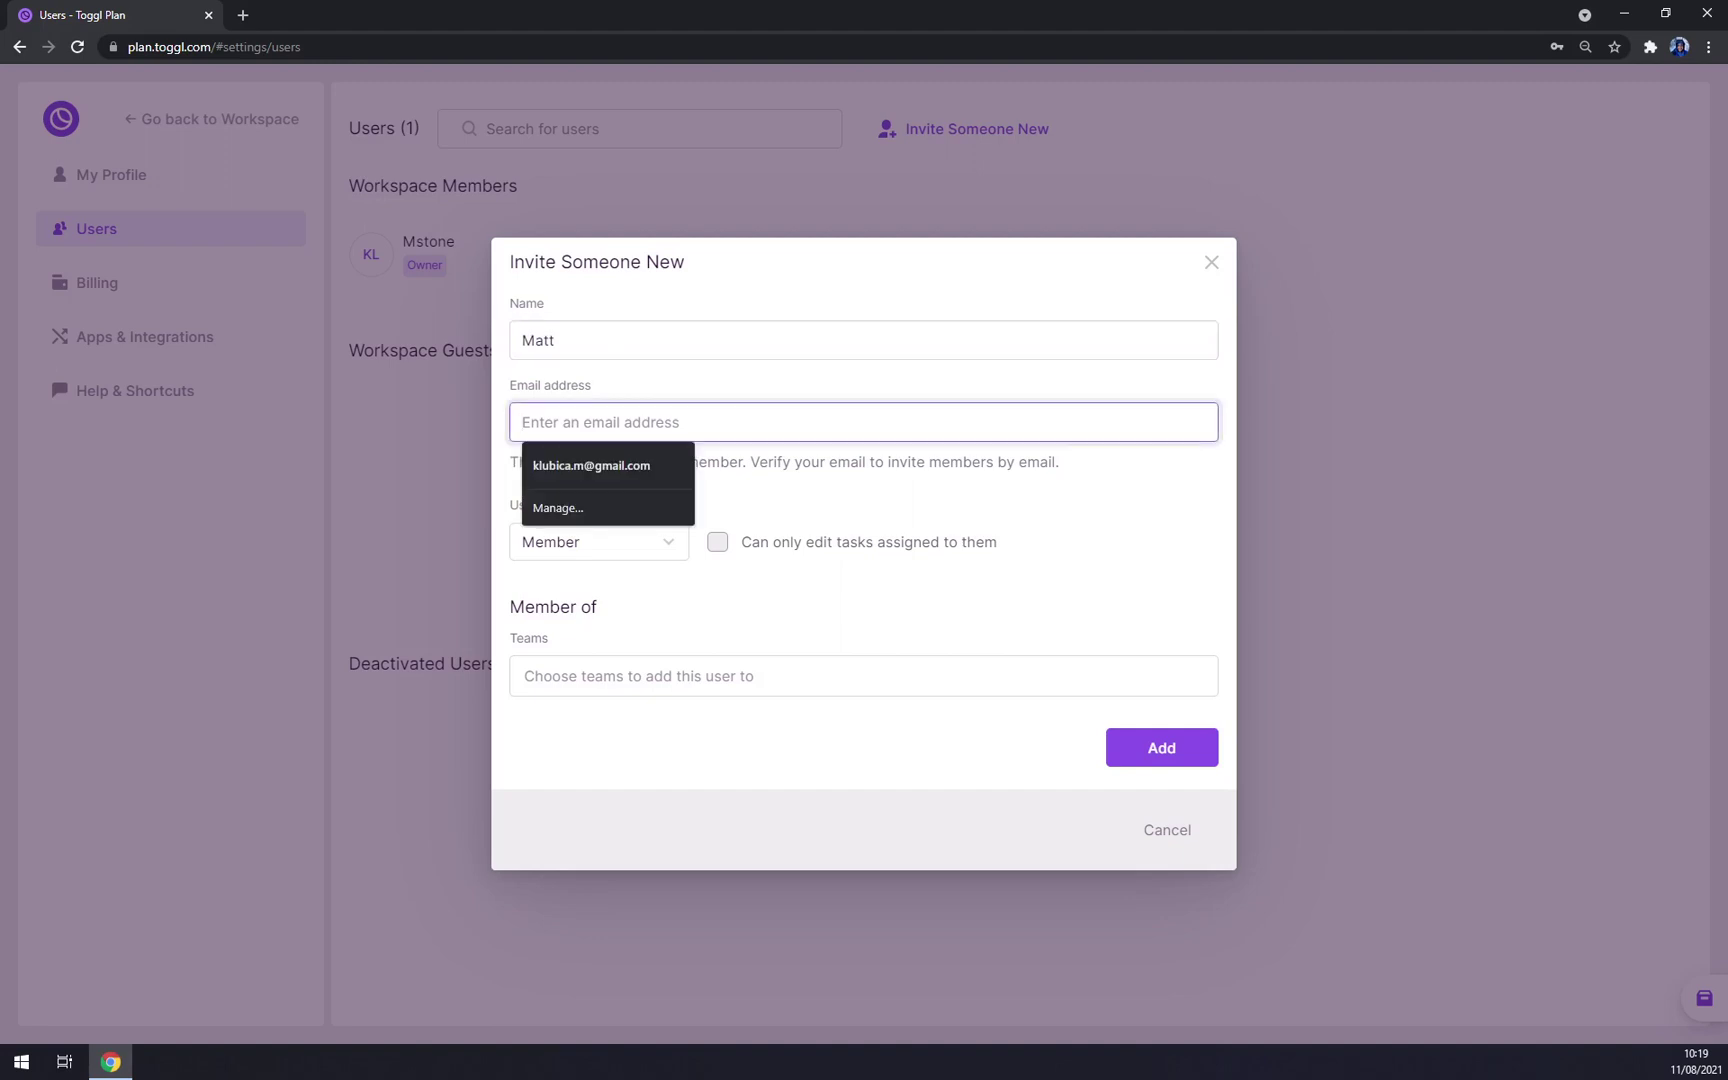
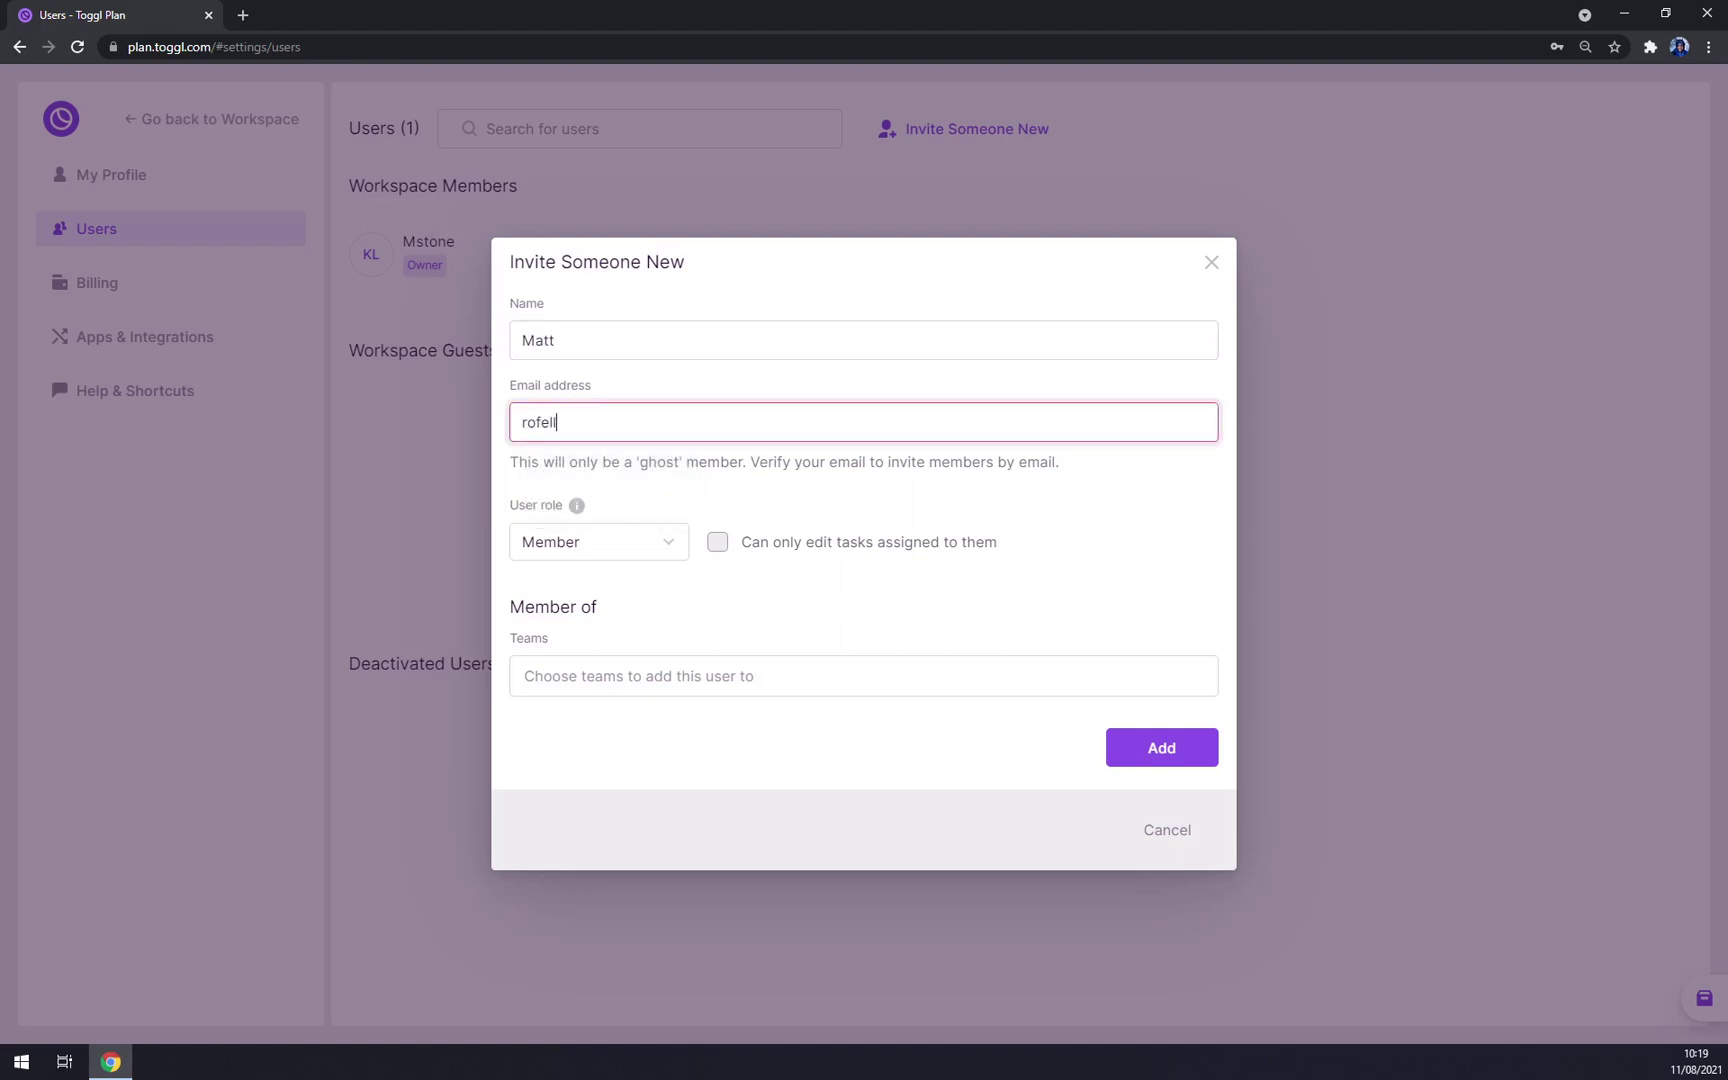
# Step: Keep Matt's role as Member, assign him to First team, and add him
pyautogui.click(674, 543)
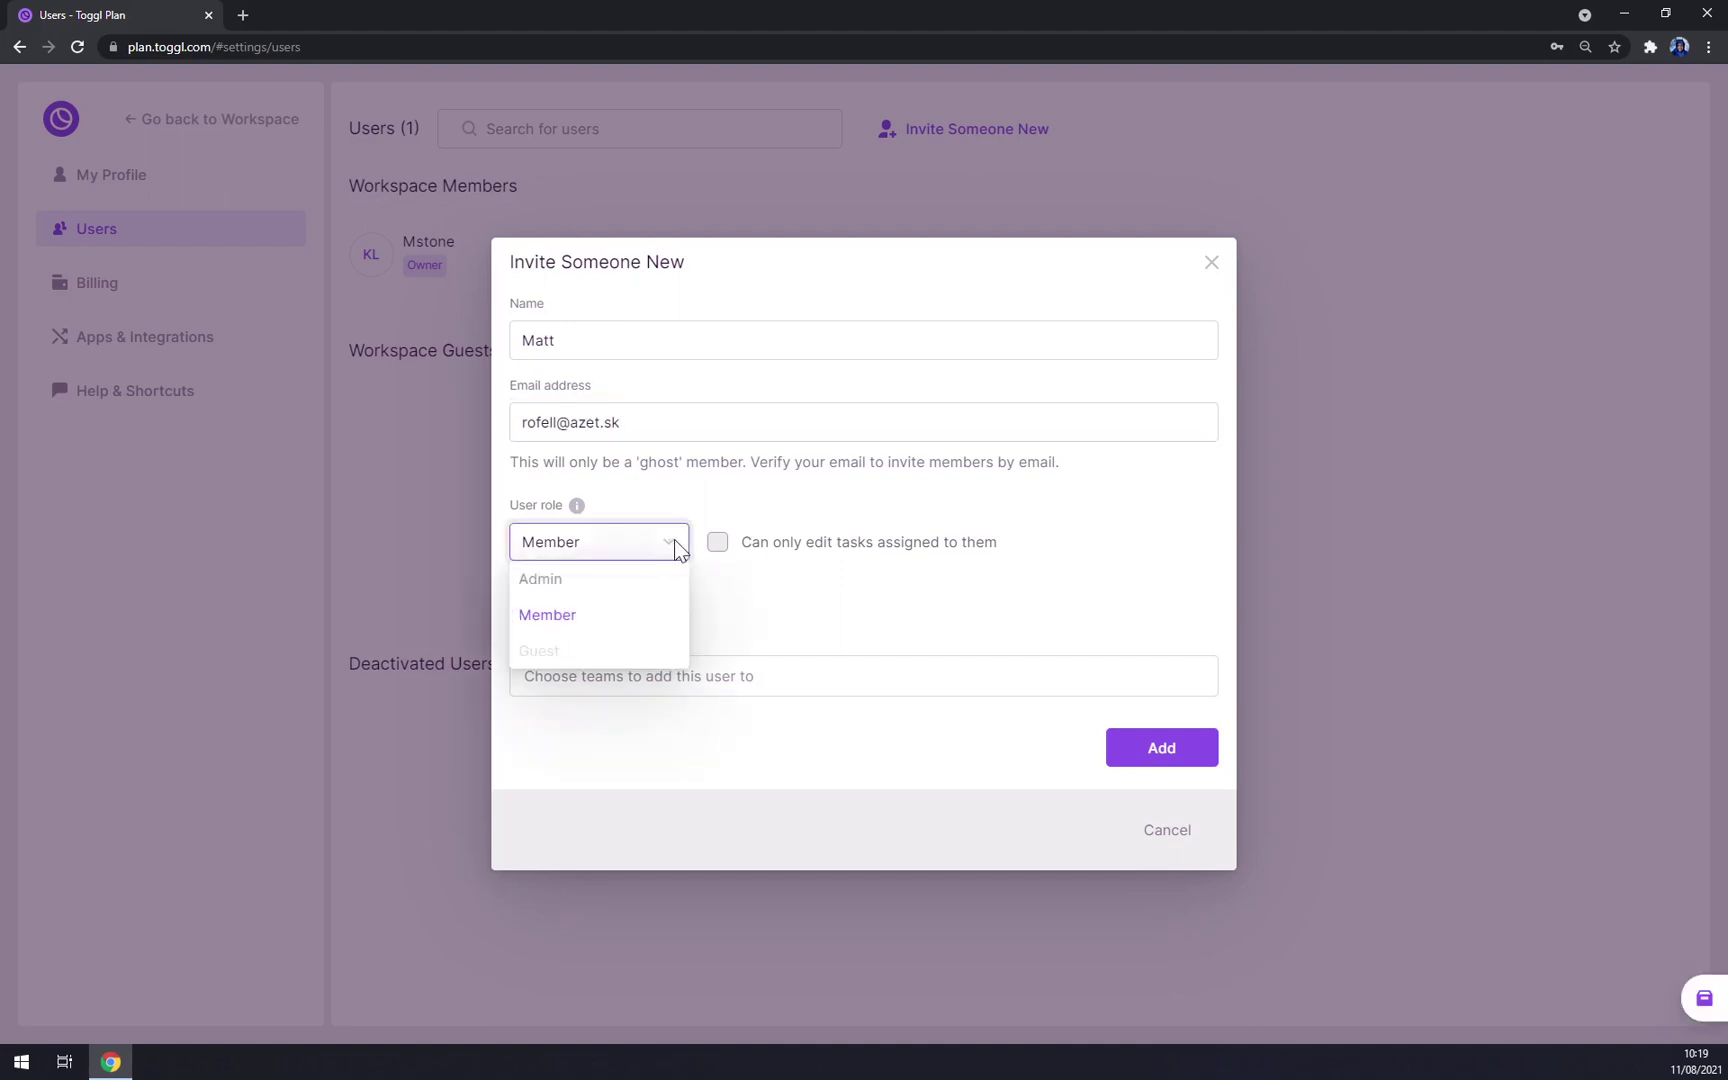
pyautogui.click(569, 614)
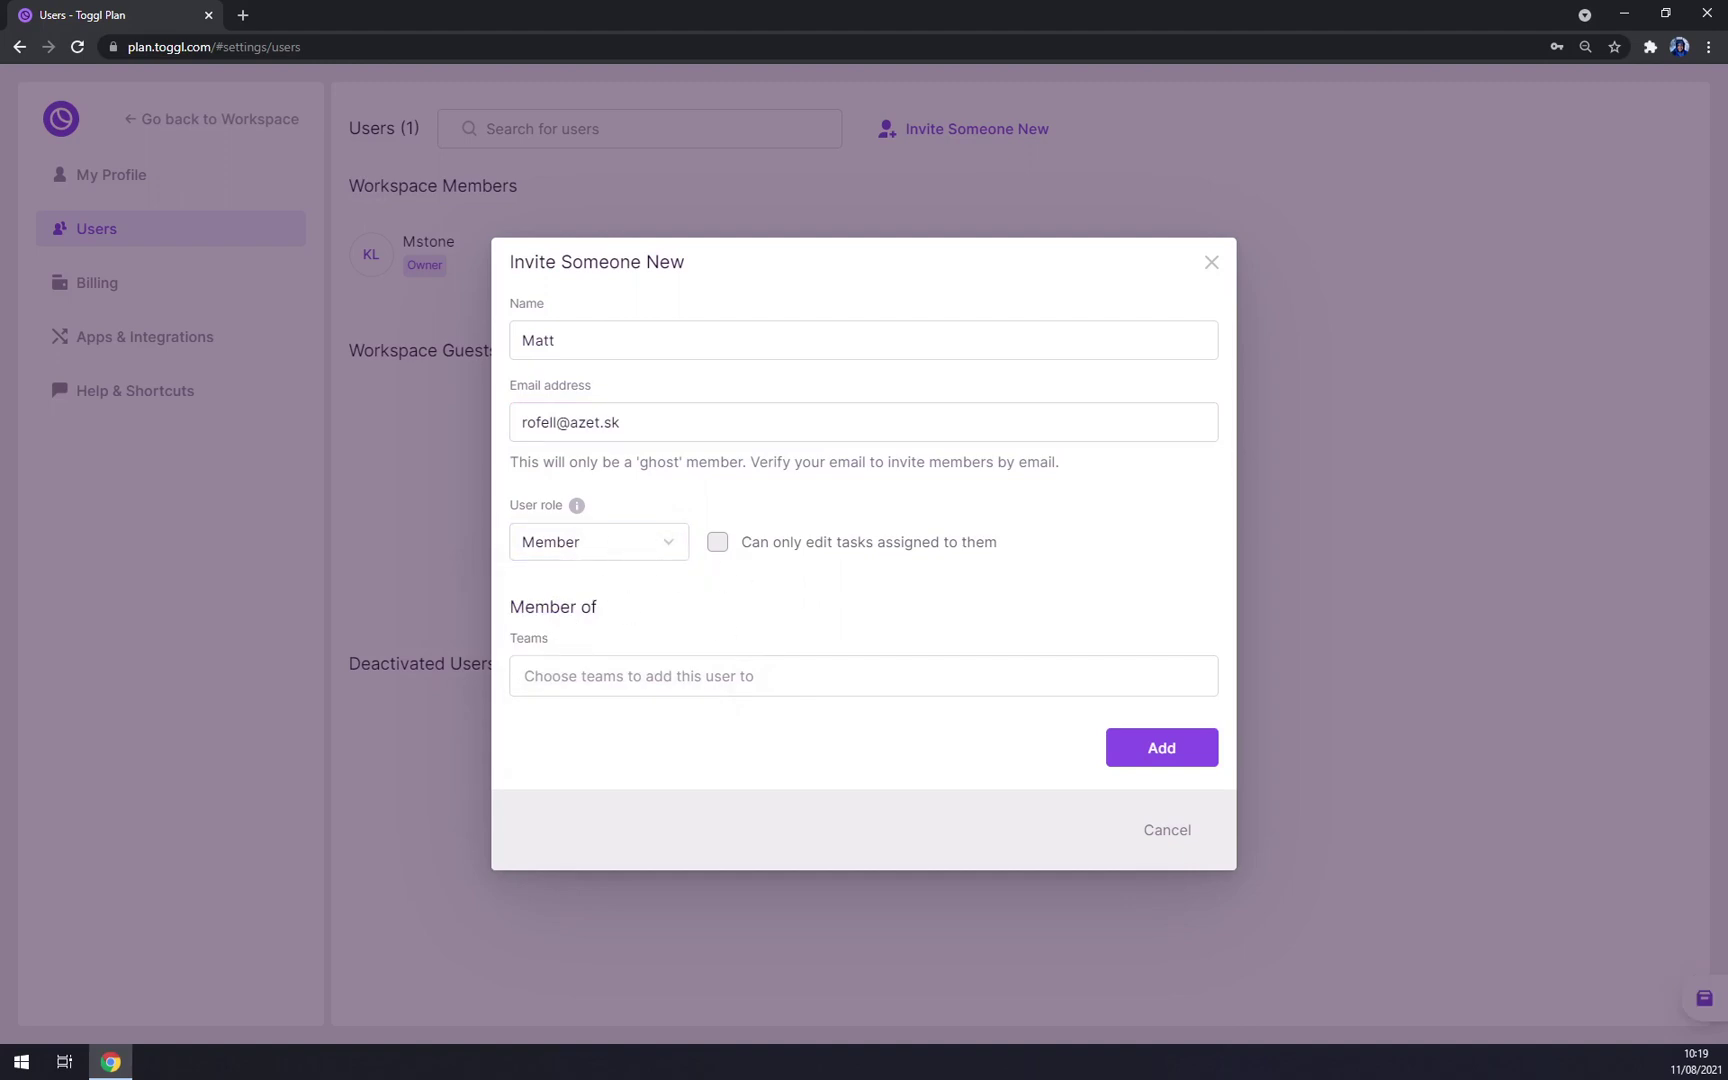
pyautogui.click(640, 676)
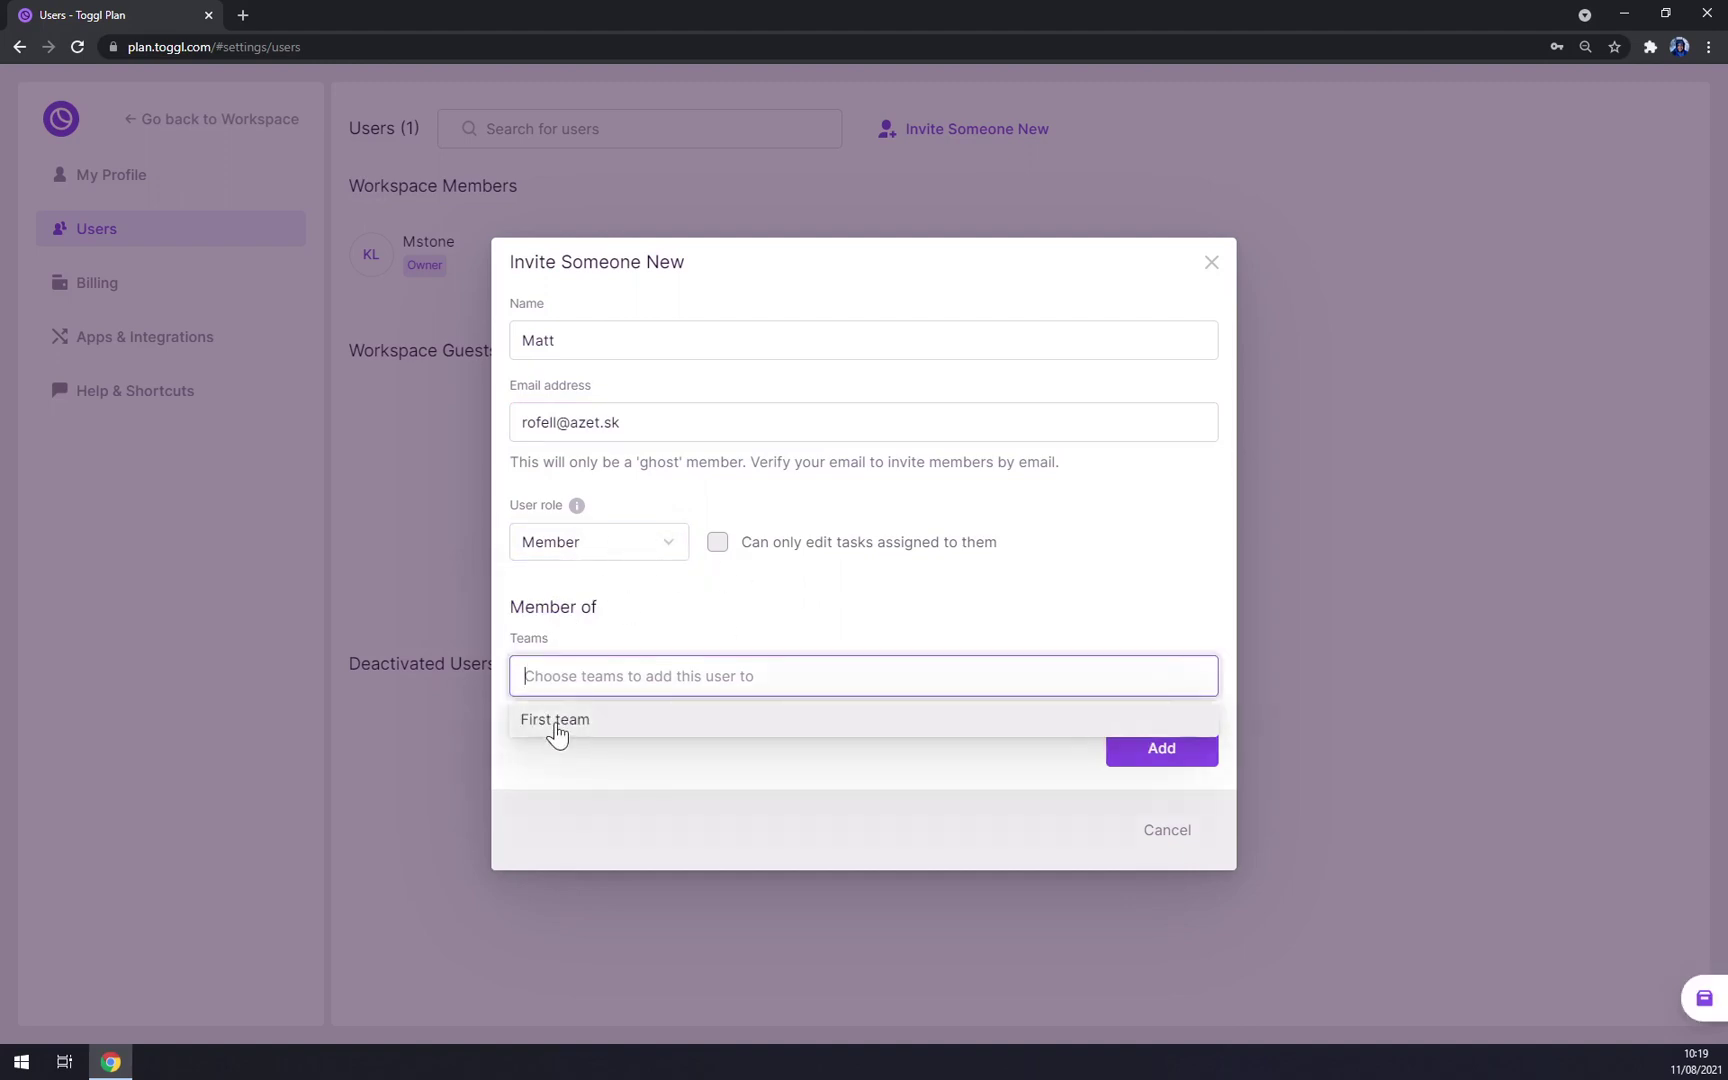
pyautogui.click(557, 722)
pyautogui.click(1193, 762)
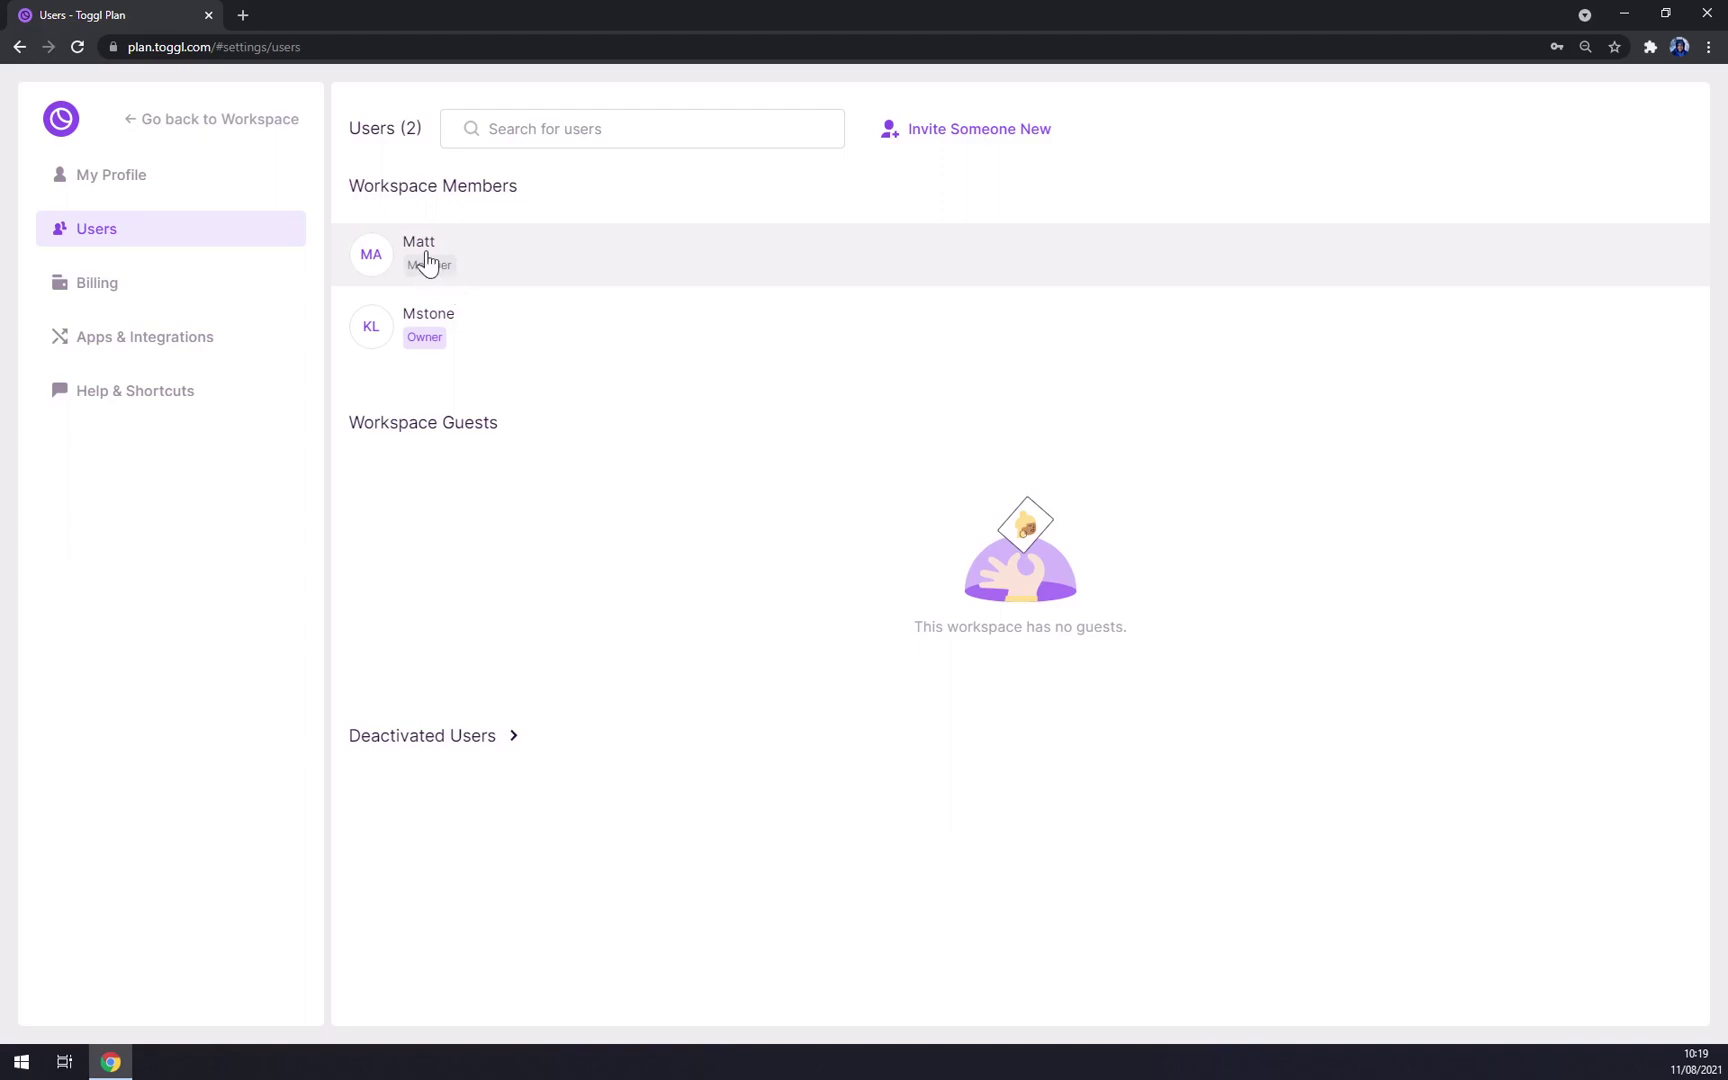
# Step: Invite Marcus with his e-mail address as a Member of First team
pyautogui.click(933, 146)
pyautogui.write('Marcus')
pyautogui.press('Tab')
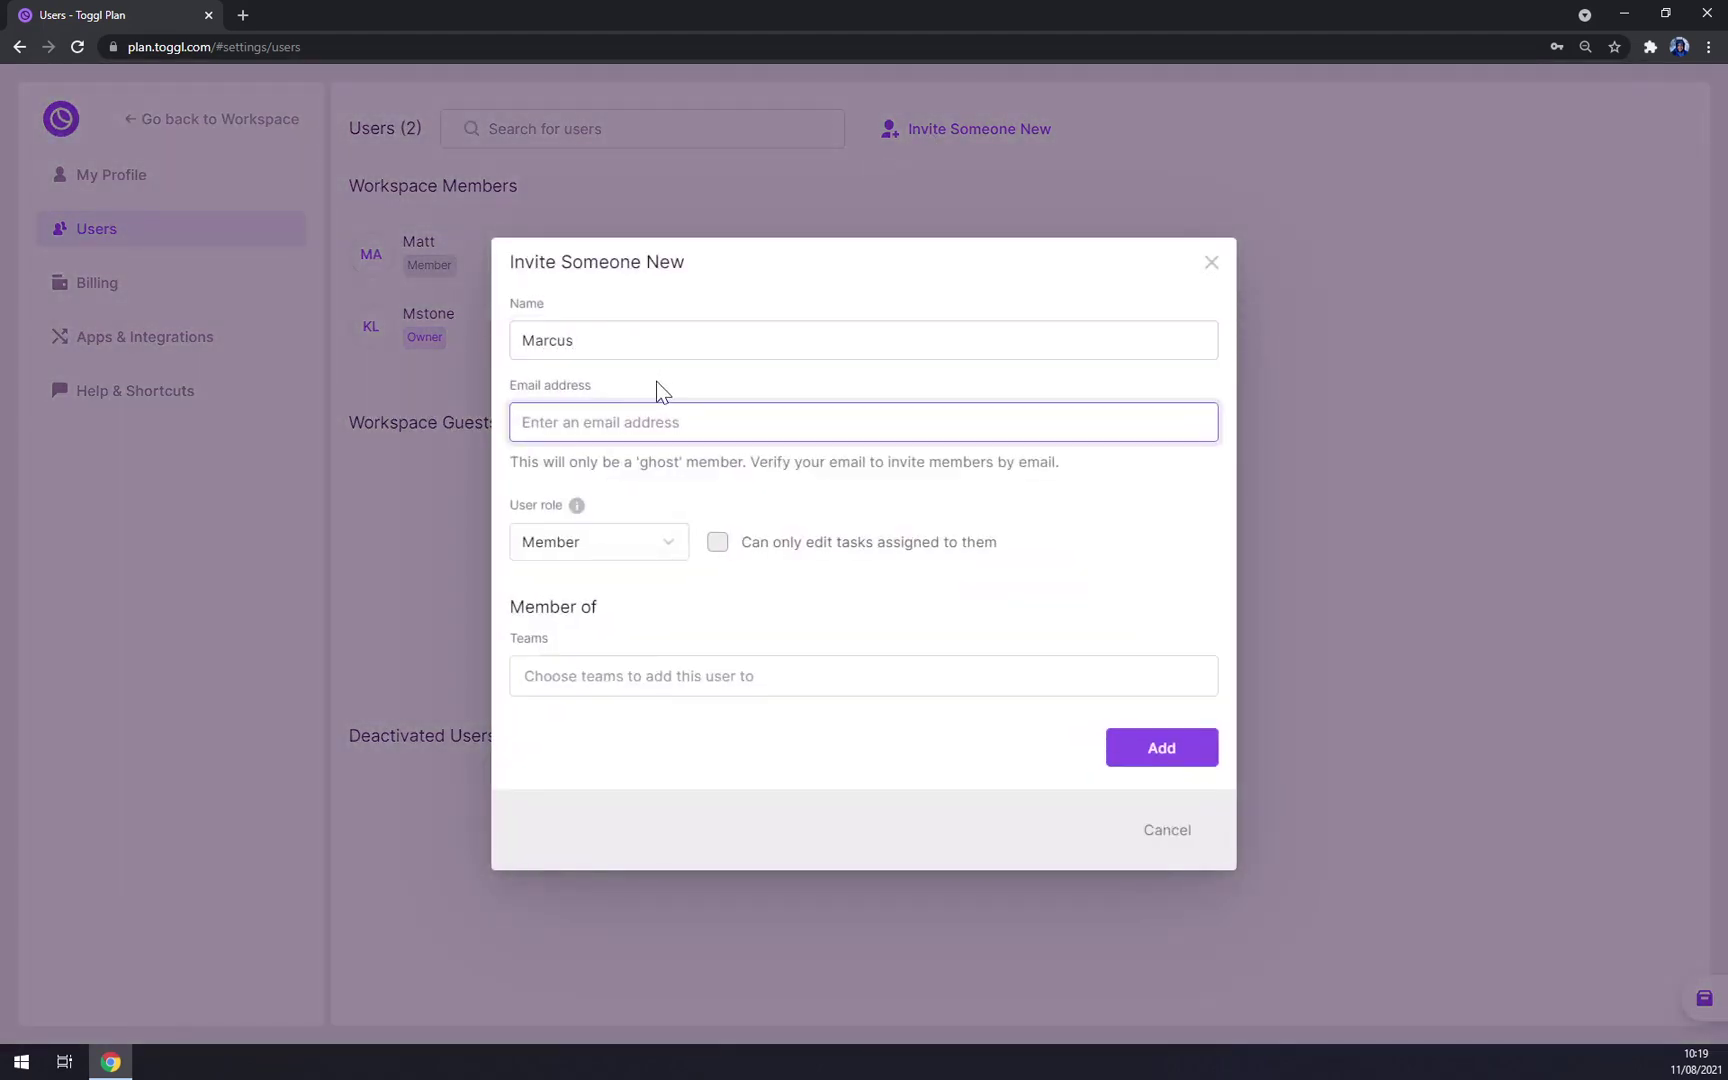
pyautogui.press('Tab')
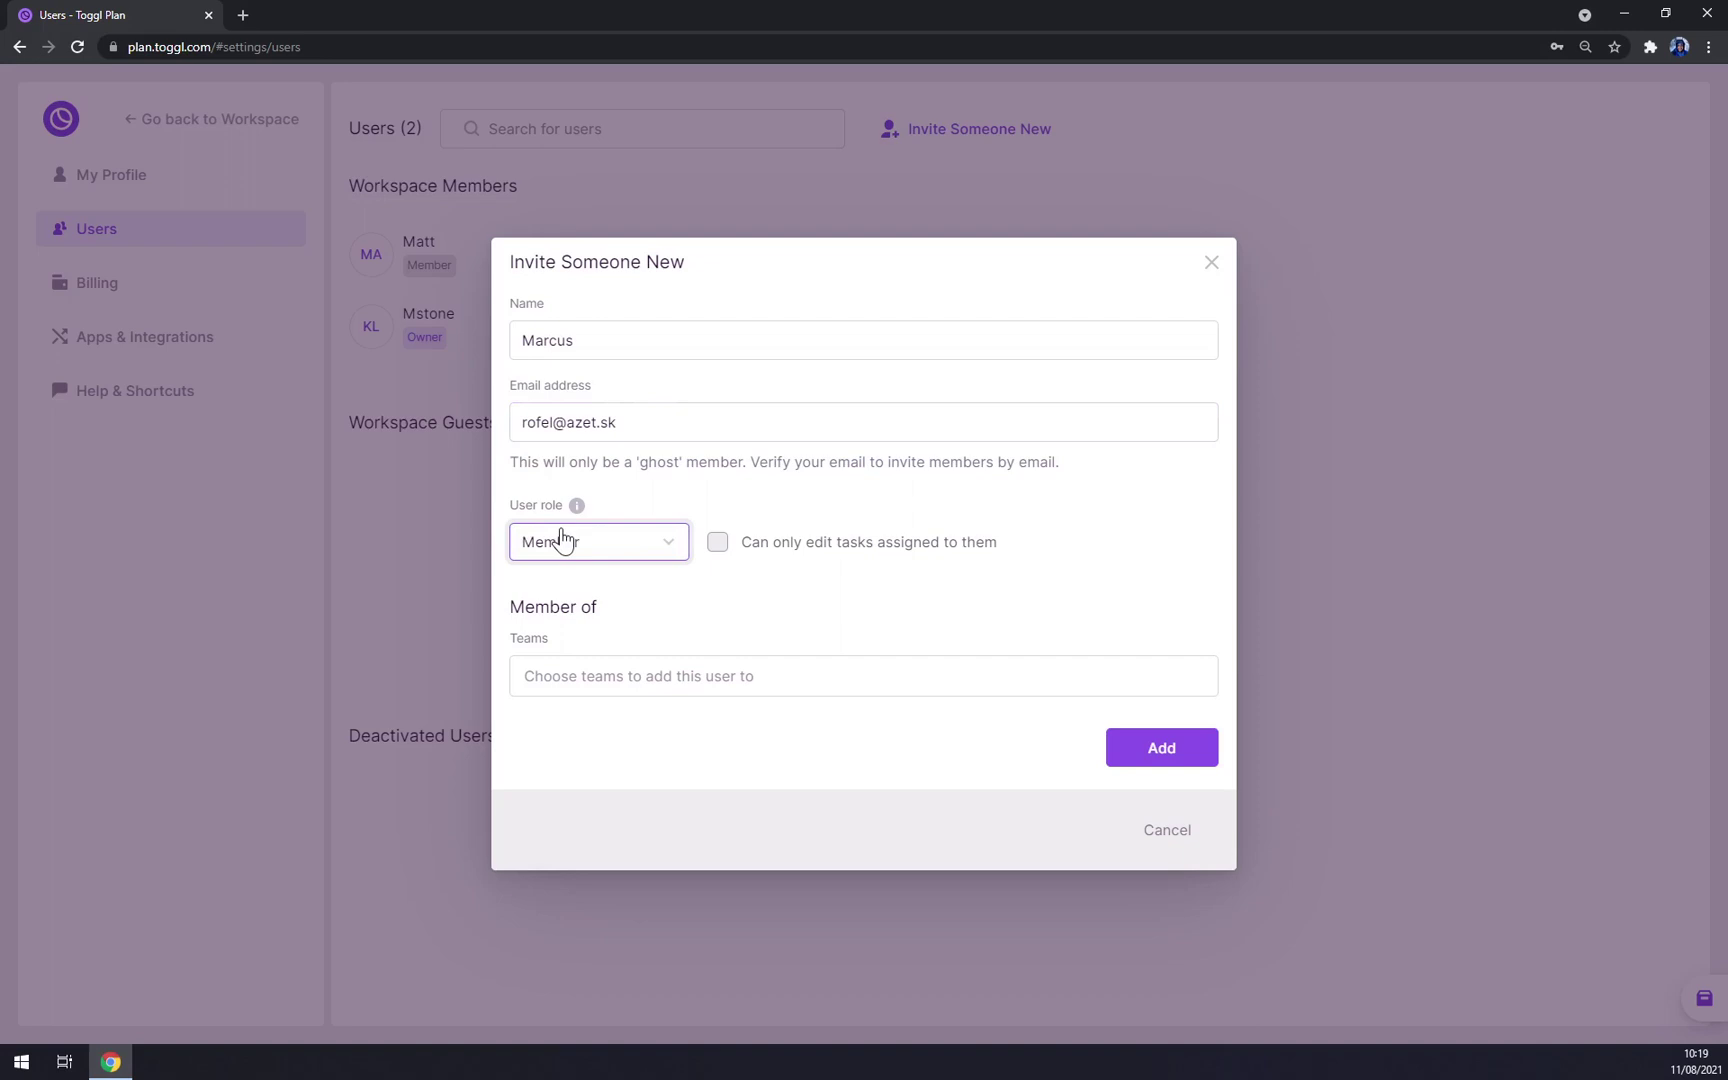
pyautogui.click(620, 676)
pyautogui.click(617, 737)
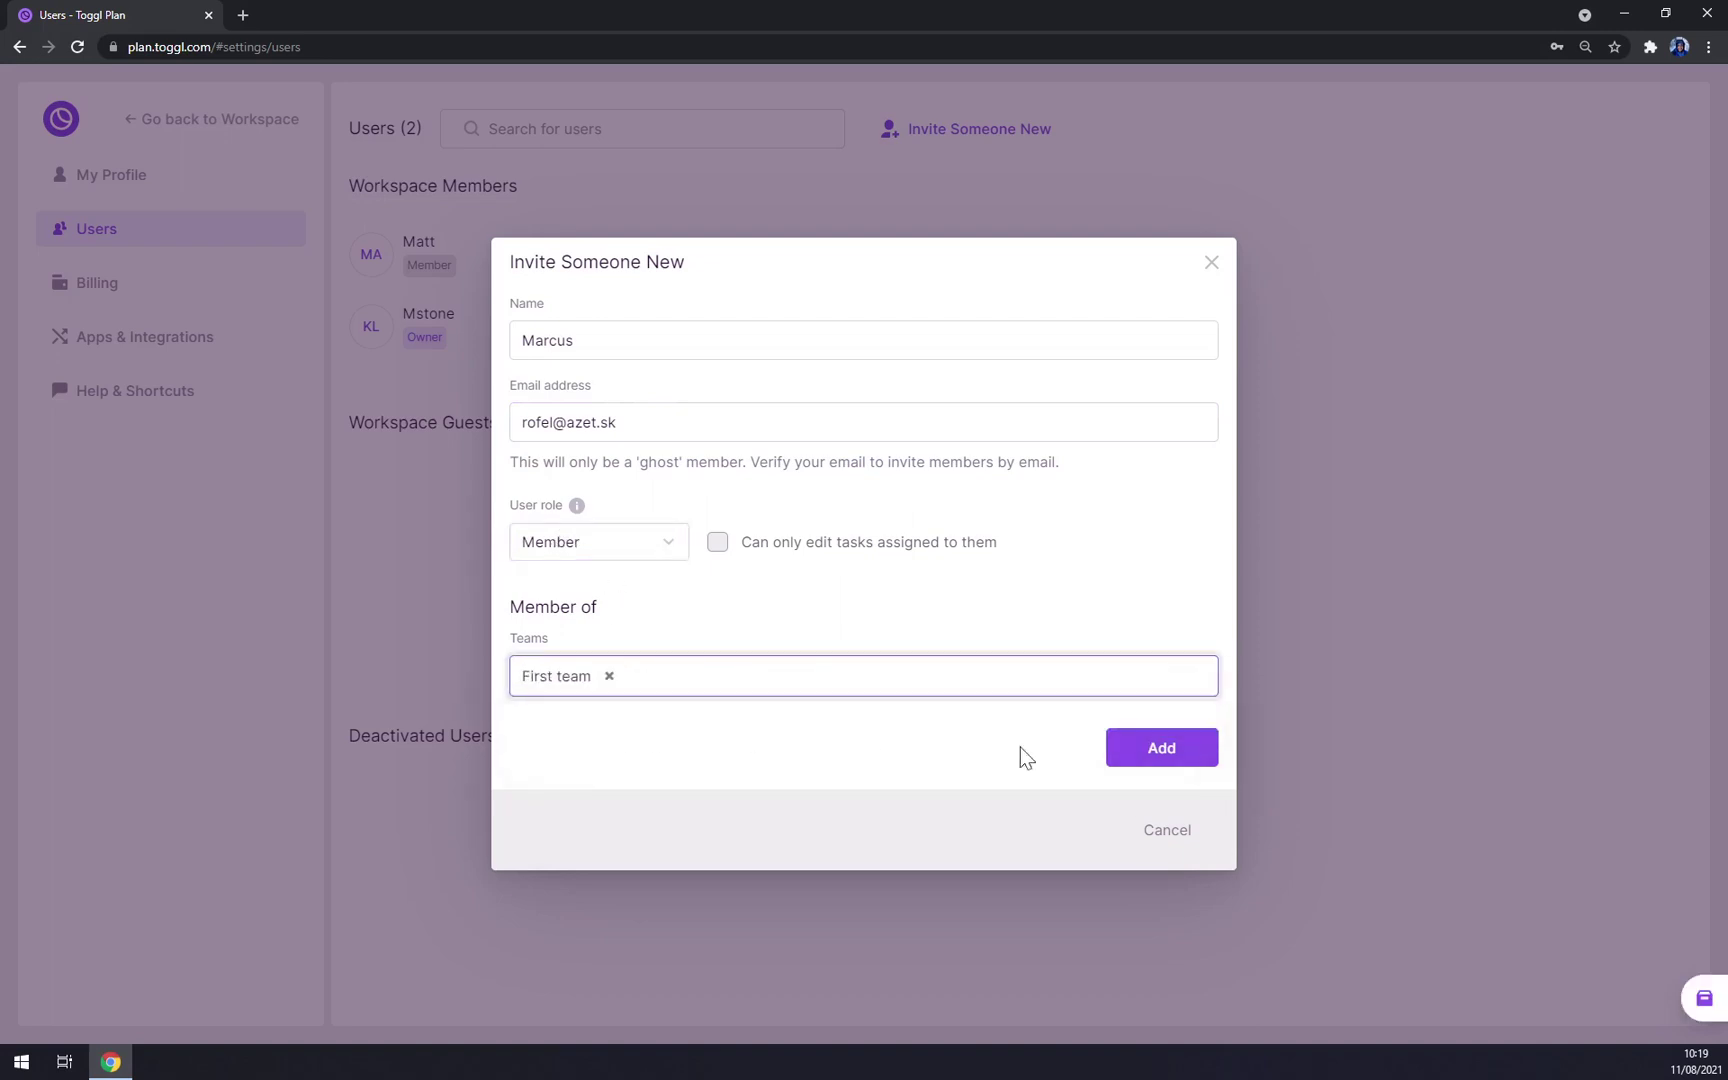
pyautogui.click(1157, 750)
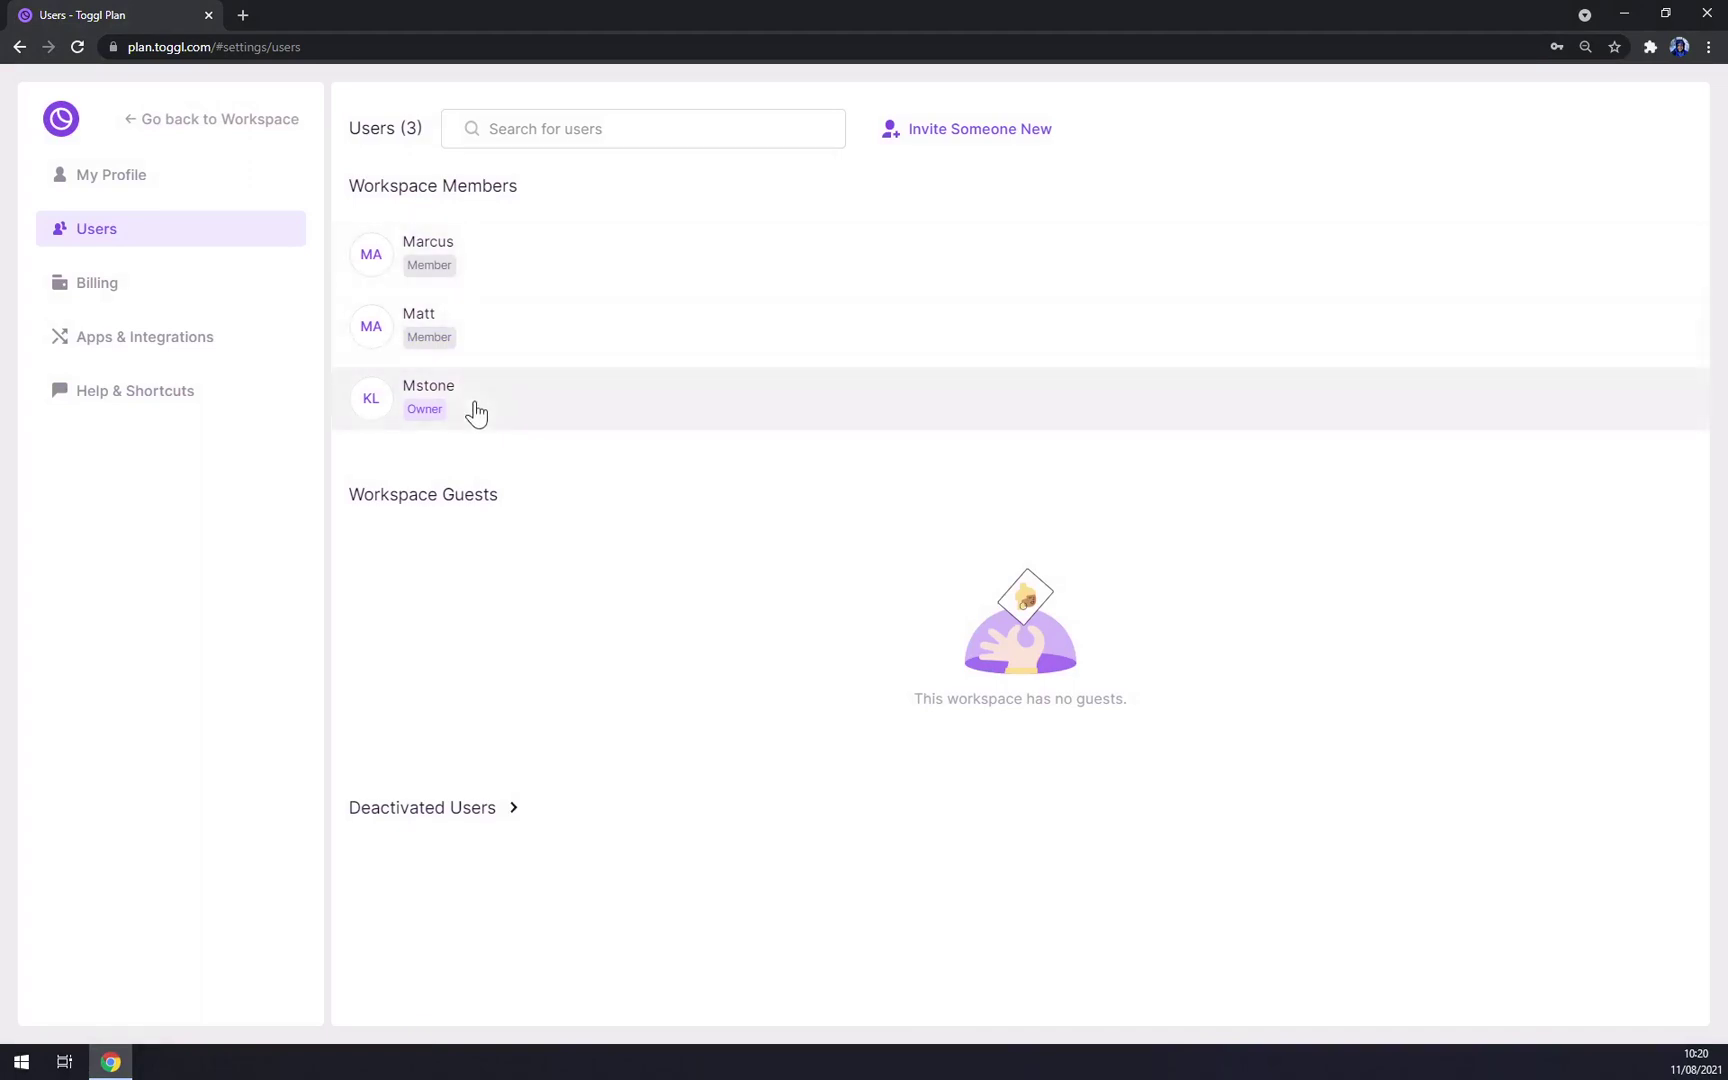
pyautogui.click(91, 299)
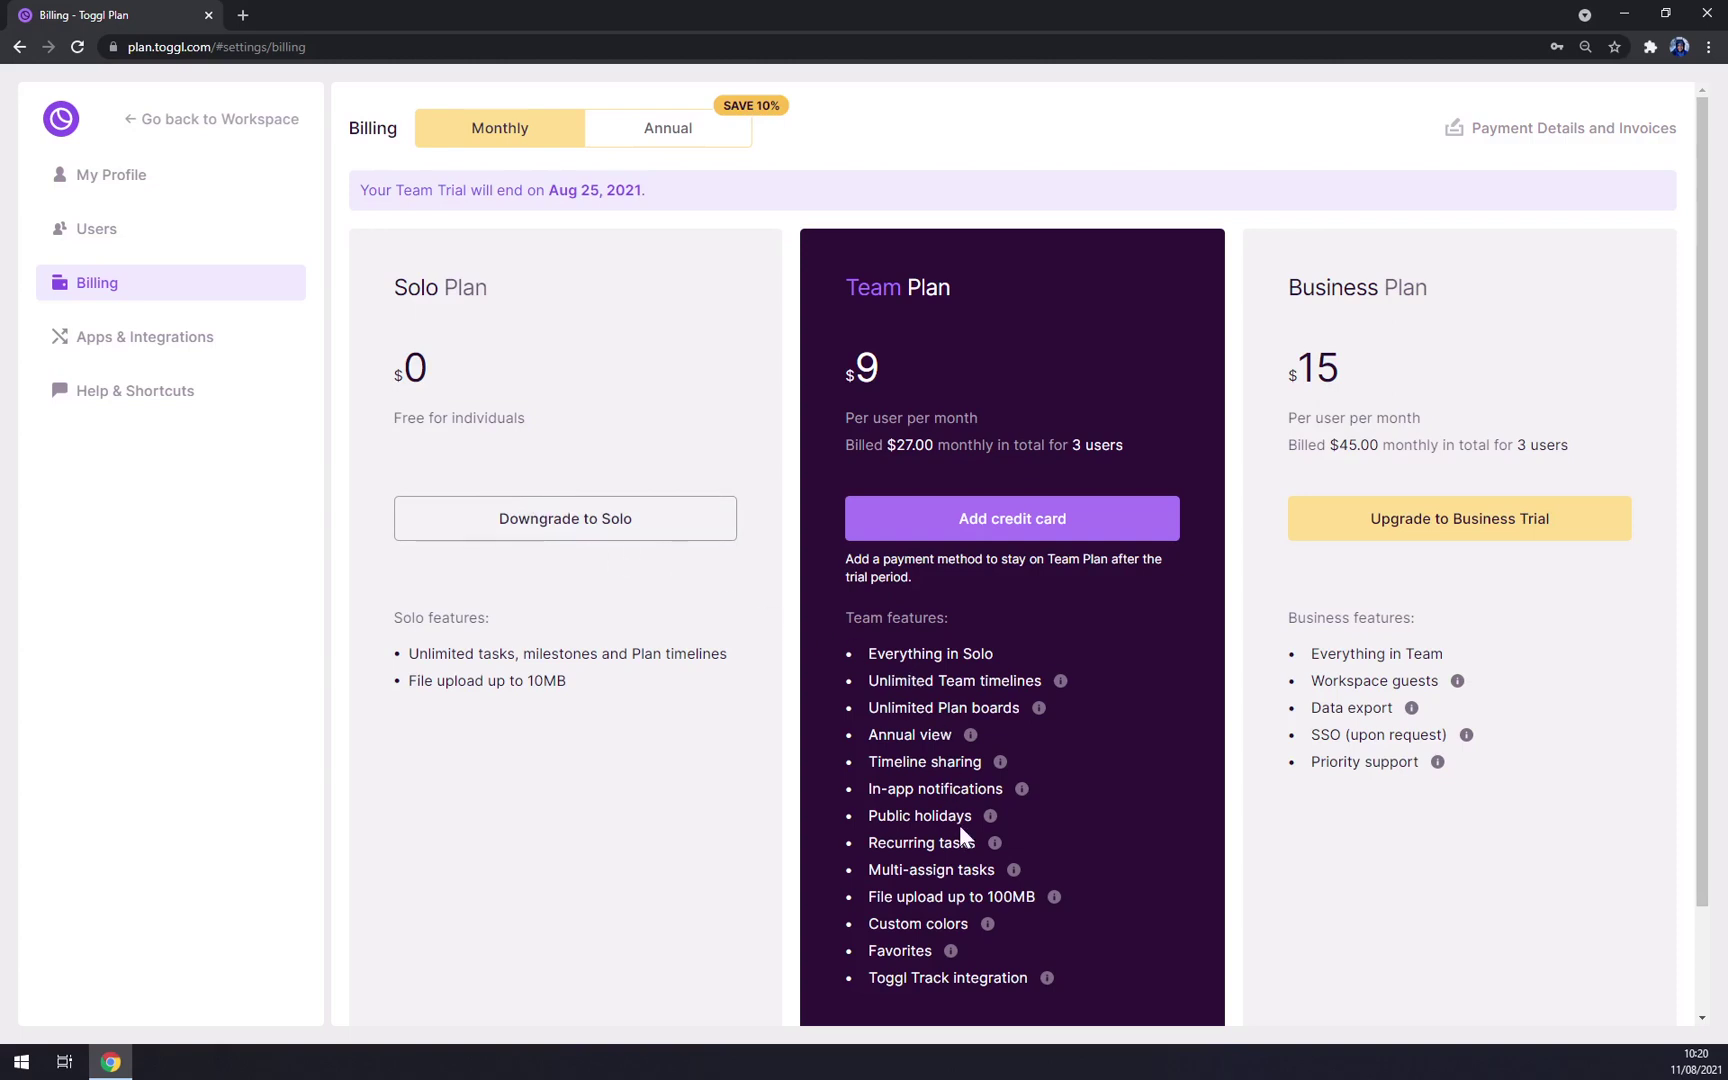
# Step: Compare Annual against Monthly plan prices, then view the Apps & Integrations settings
pyautogui.click(660, 140)
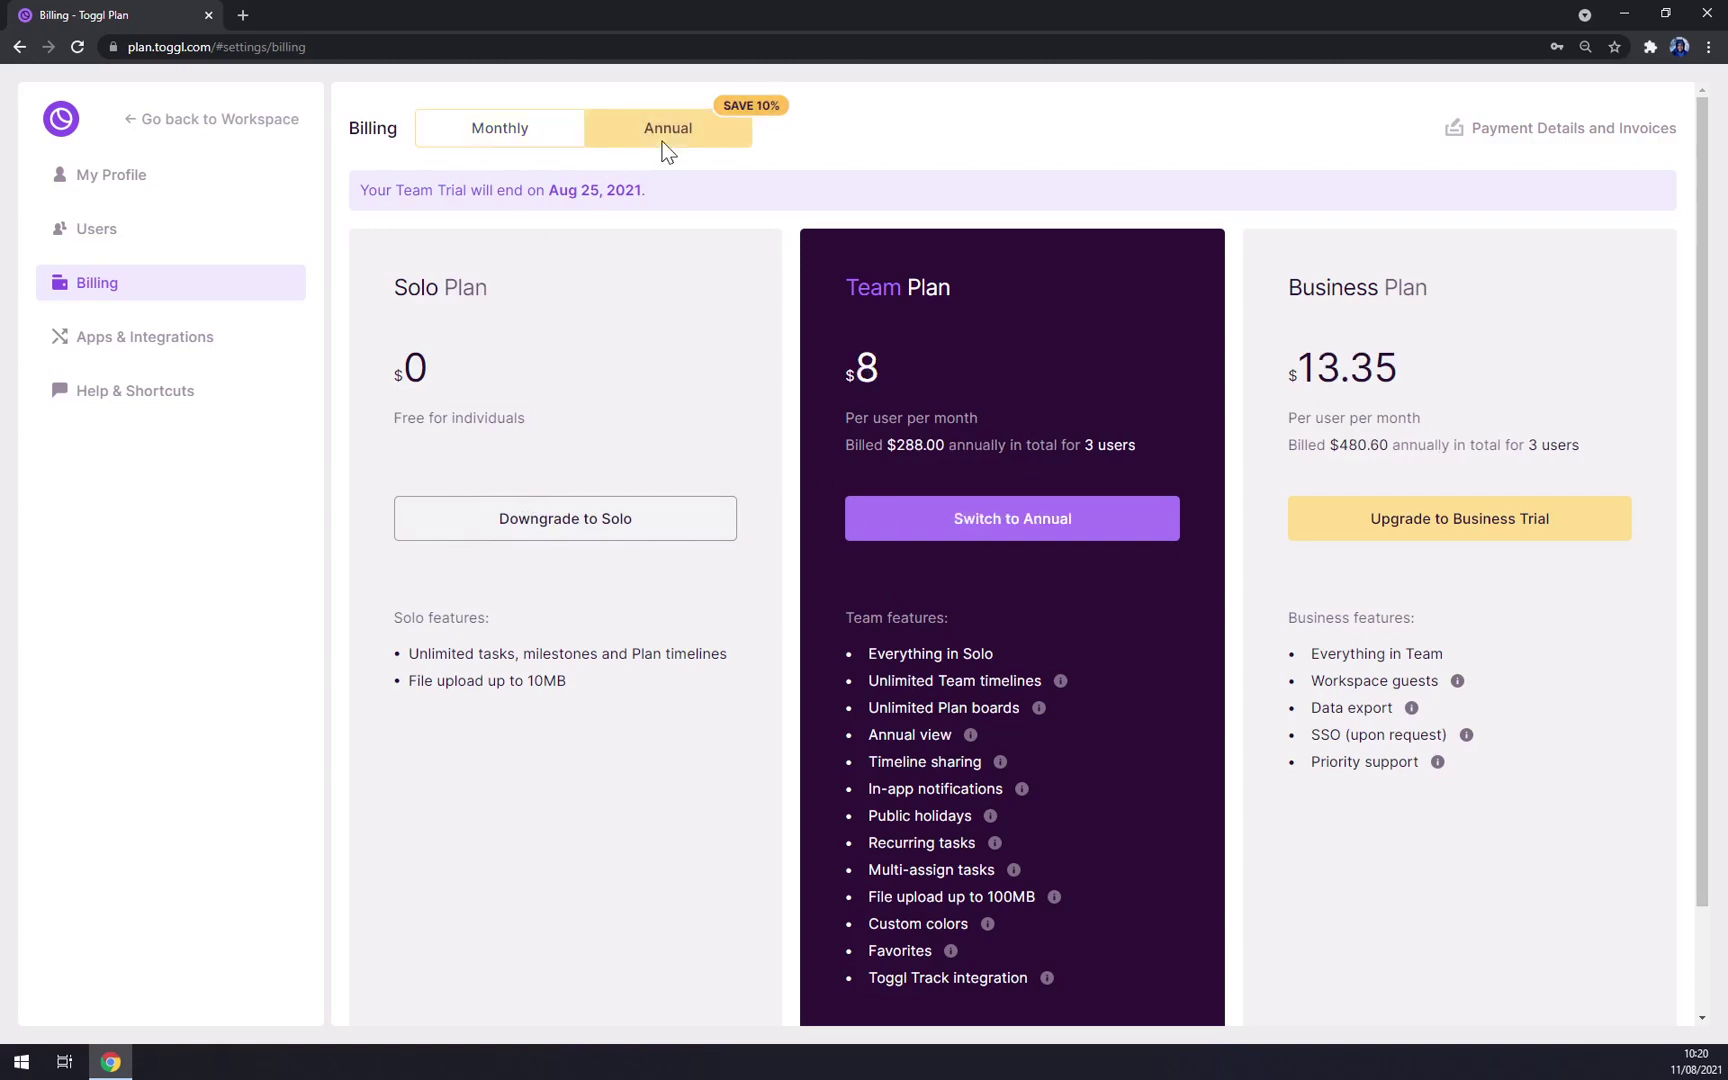
pyautogui.click(505, 137)
pyautogui.click(160, 347)
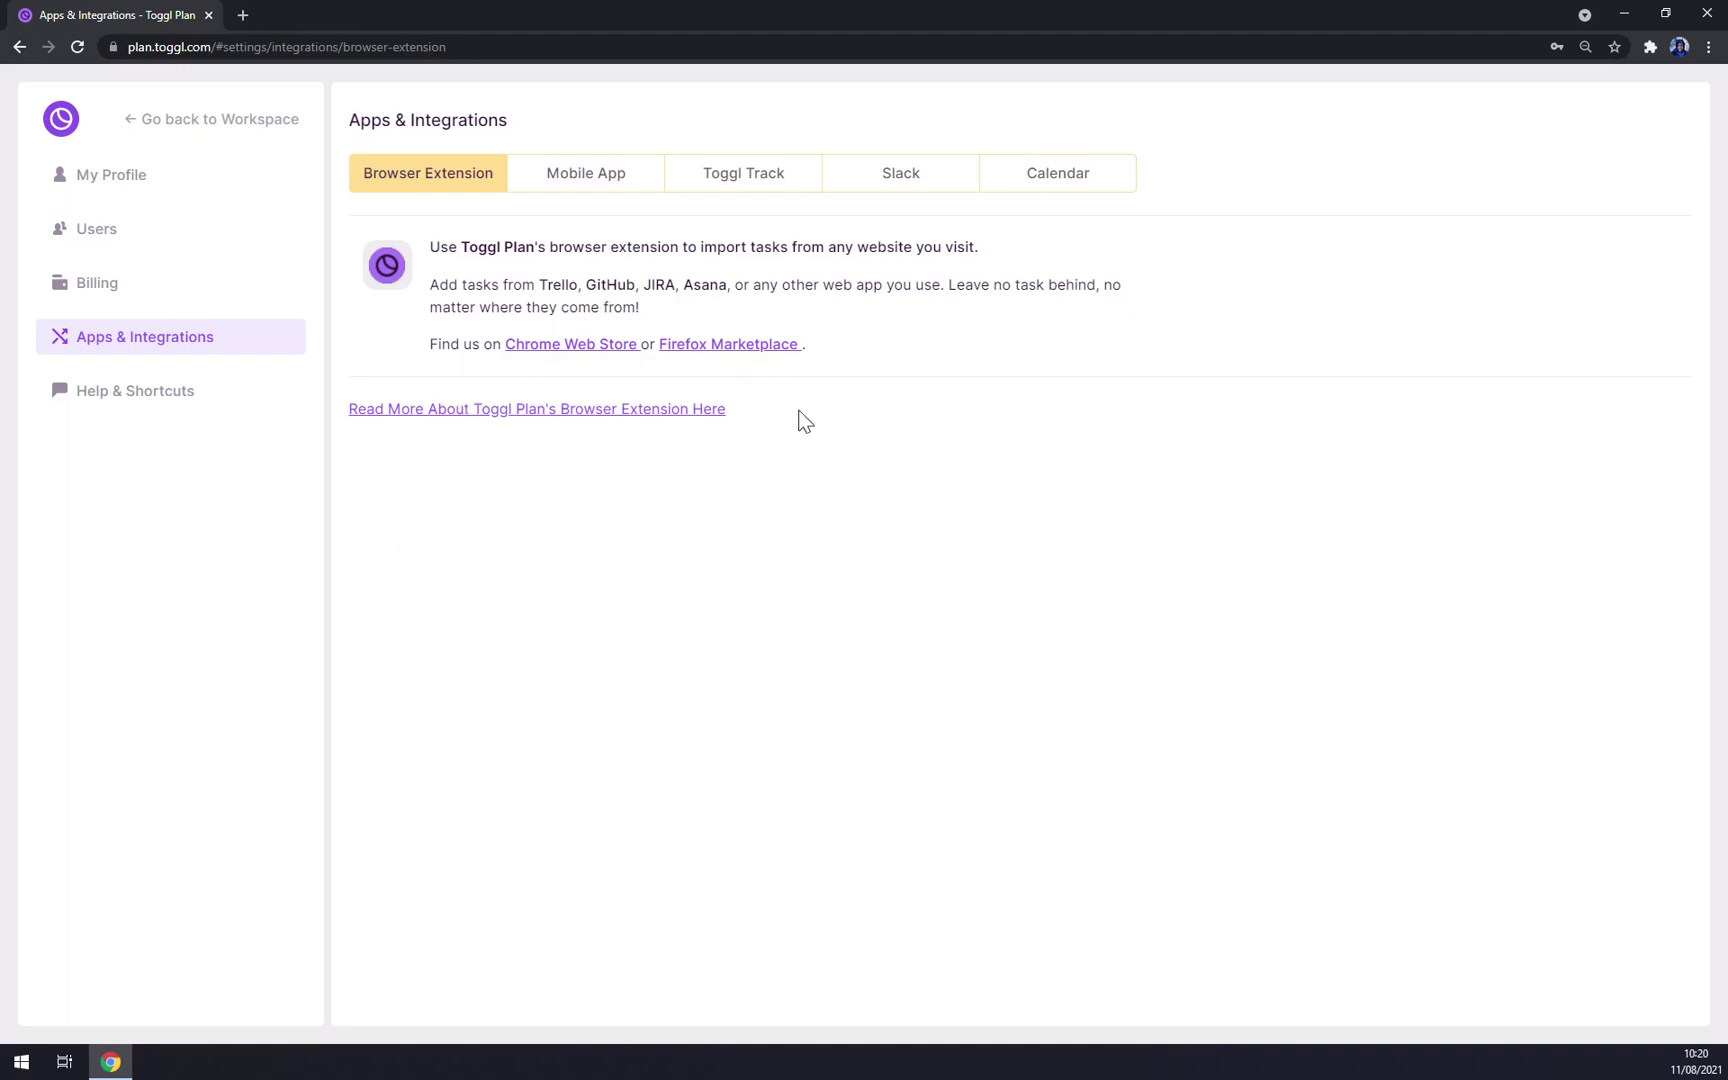
# Step: Browse the Mobile App, Toggl Track, Slack, Calendar, Browser Extension and Help & Shortcuts pages
pyautogui.click(572, 172)
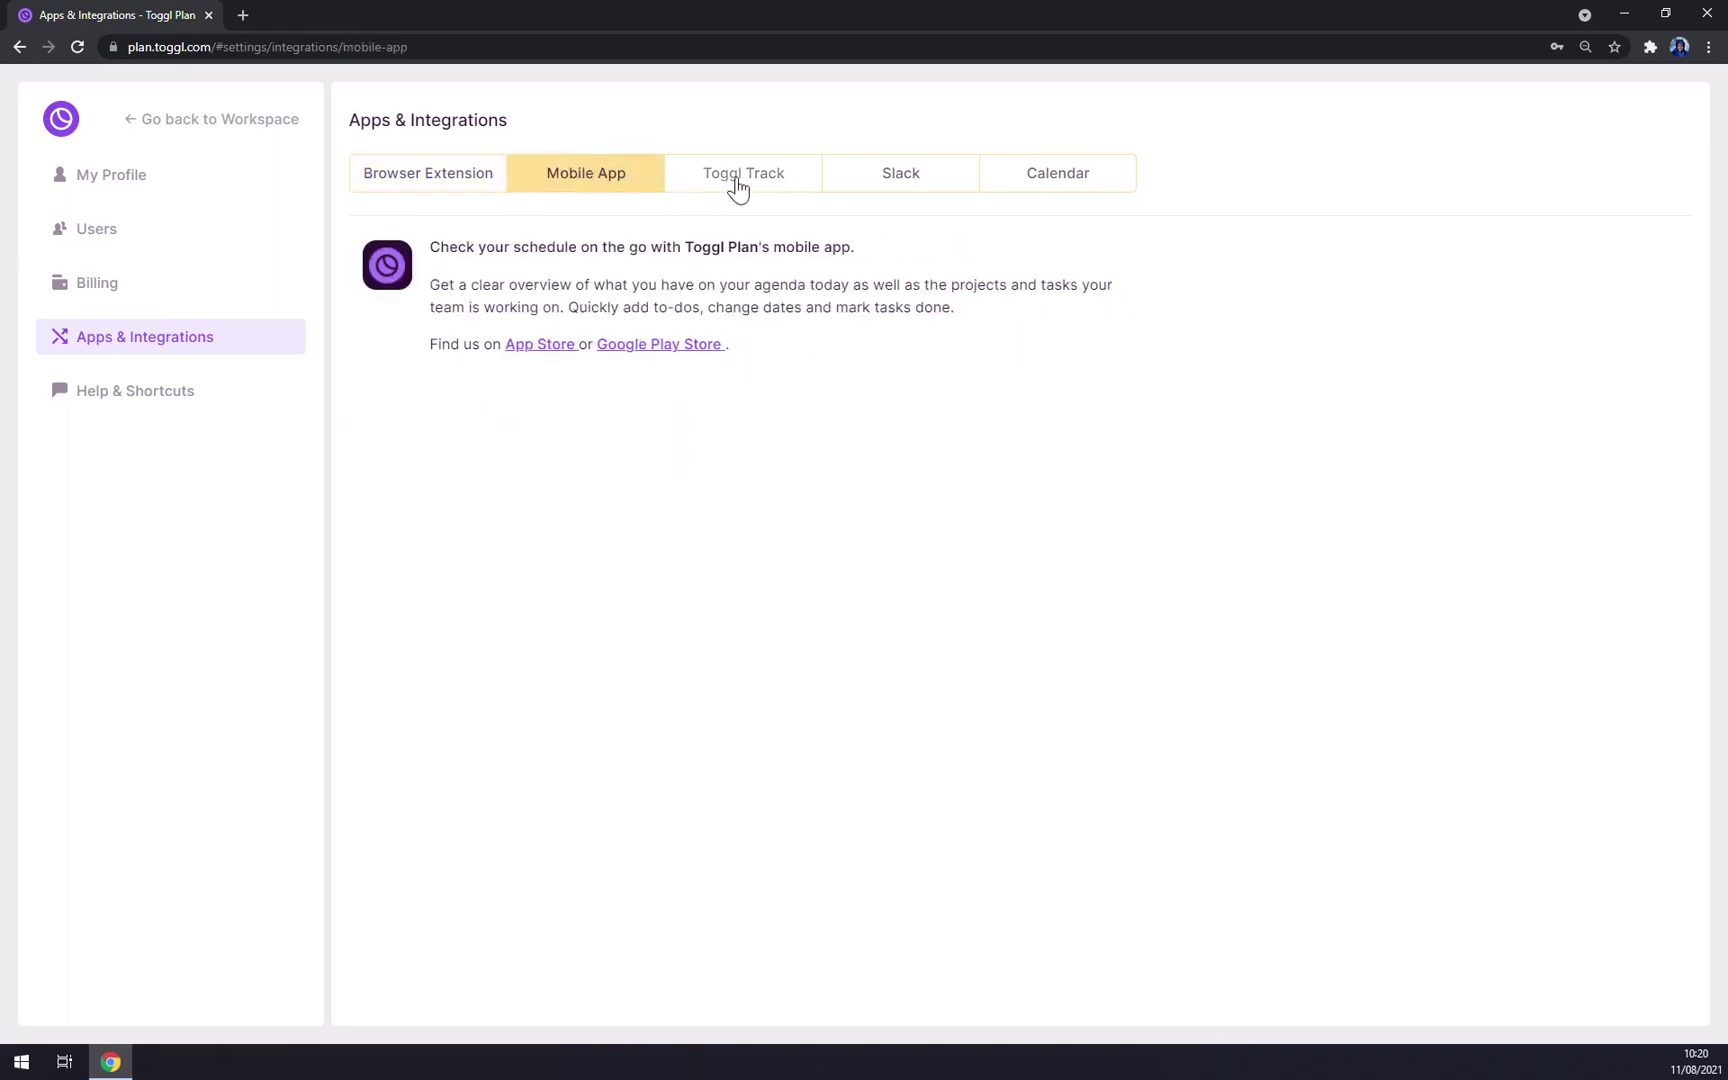
pyautogui.click(775, 192)
pyautogui.click(879, 190)
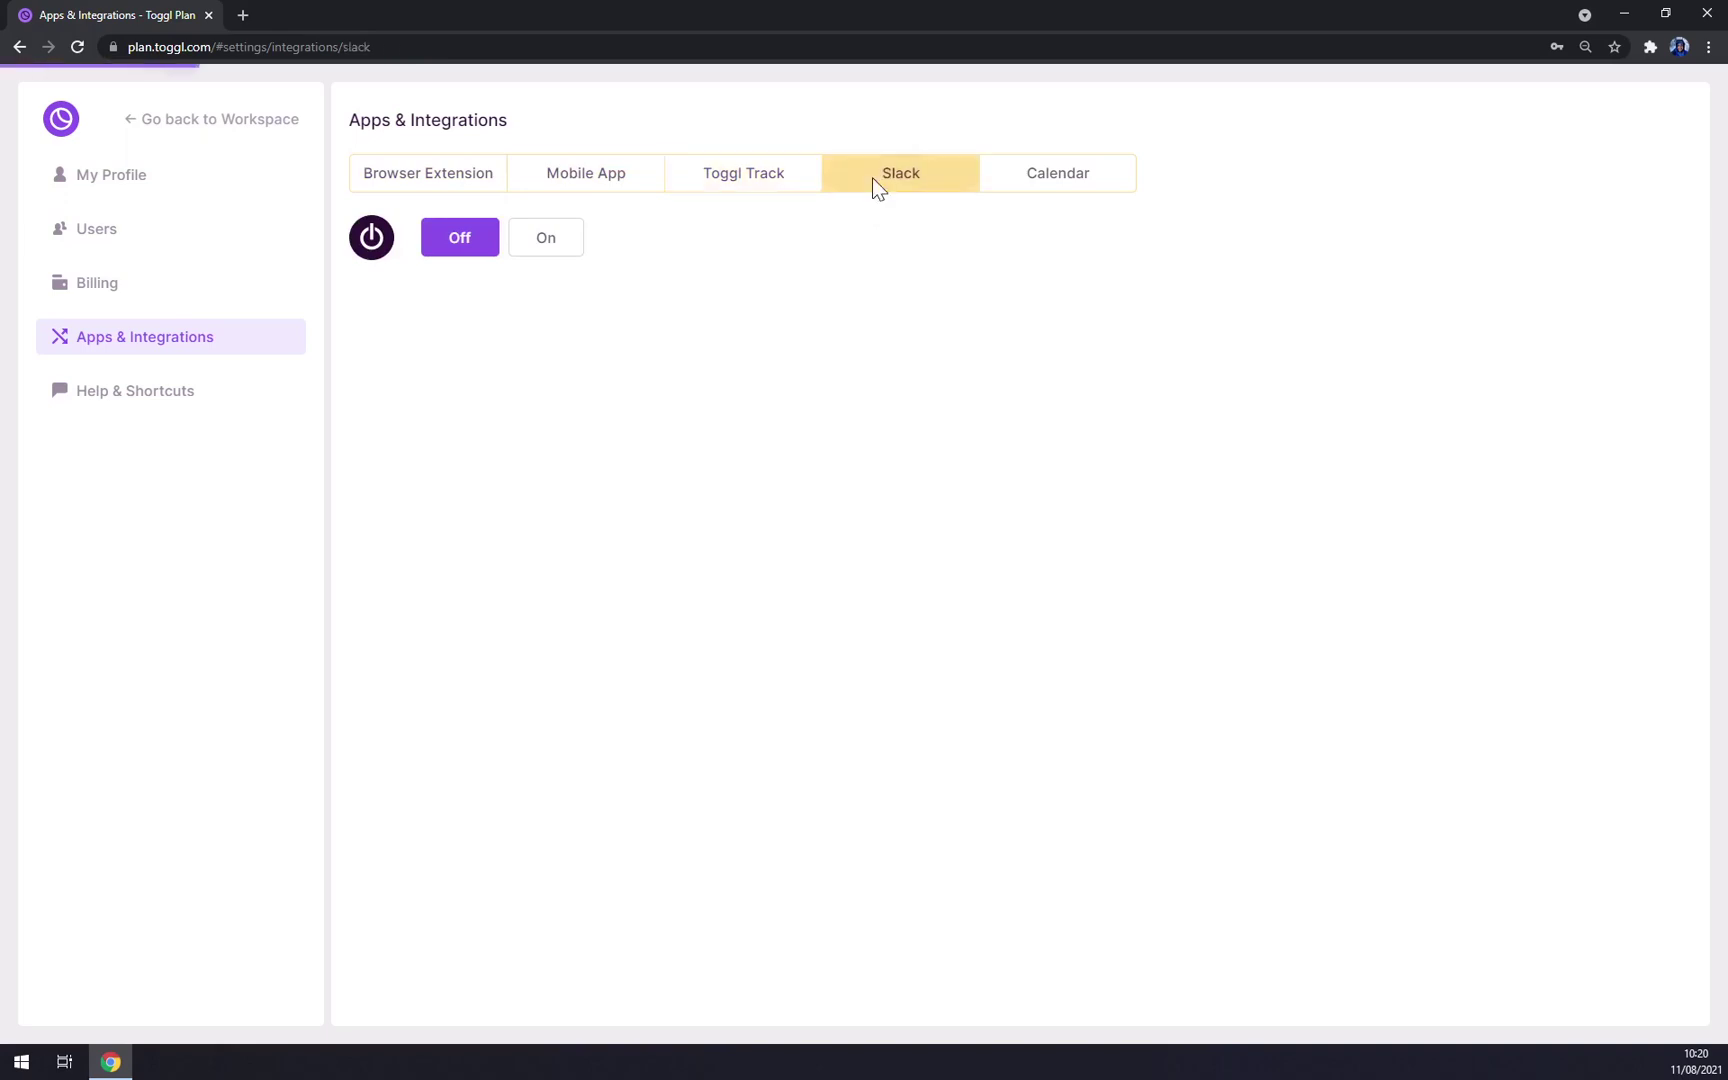
pyautogui.click(1058, 186)
pyautogui.click(952, 183)
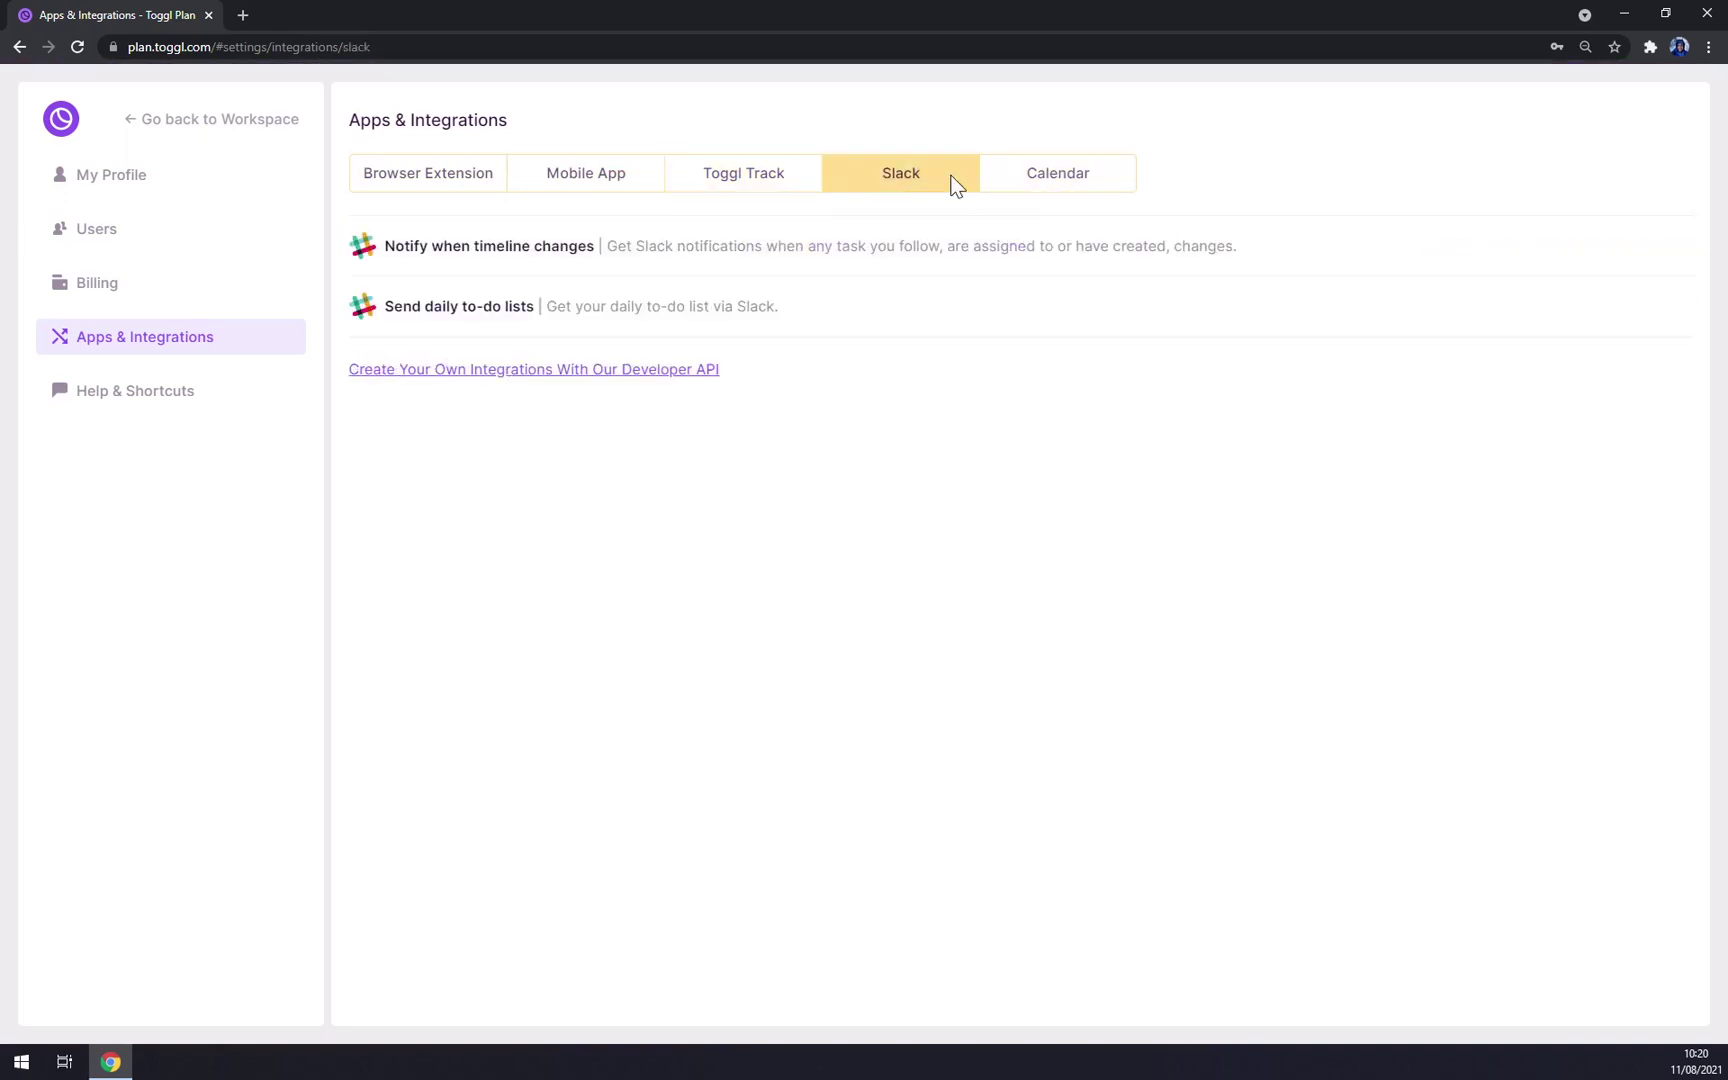
pyautogui.click(410, 172)
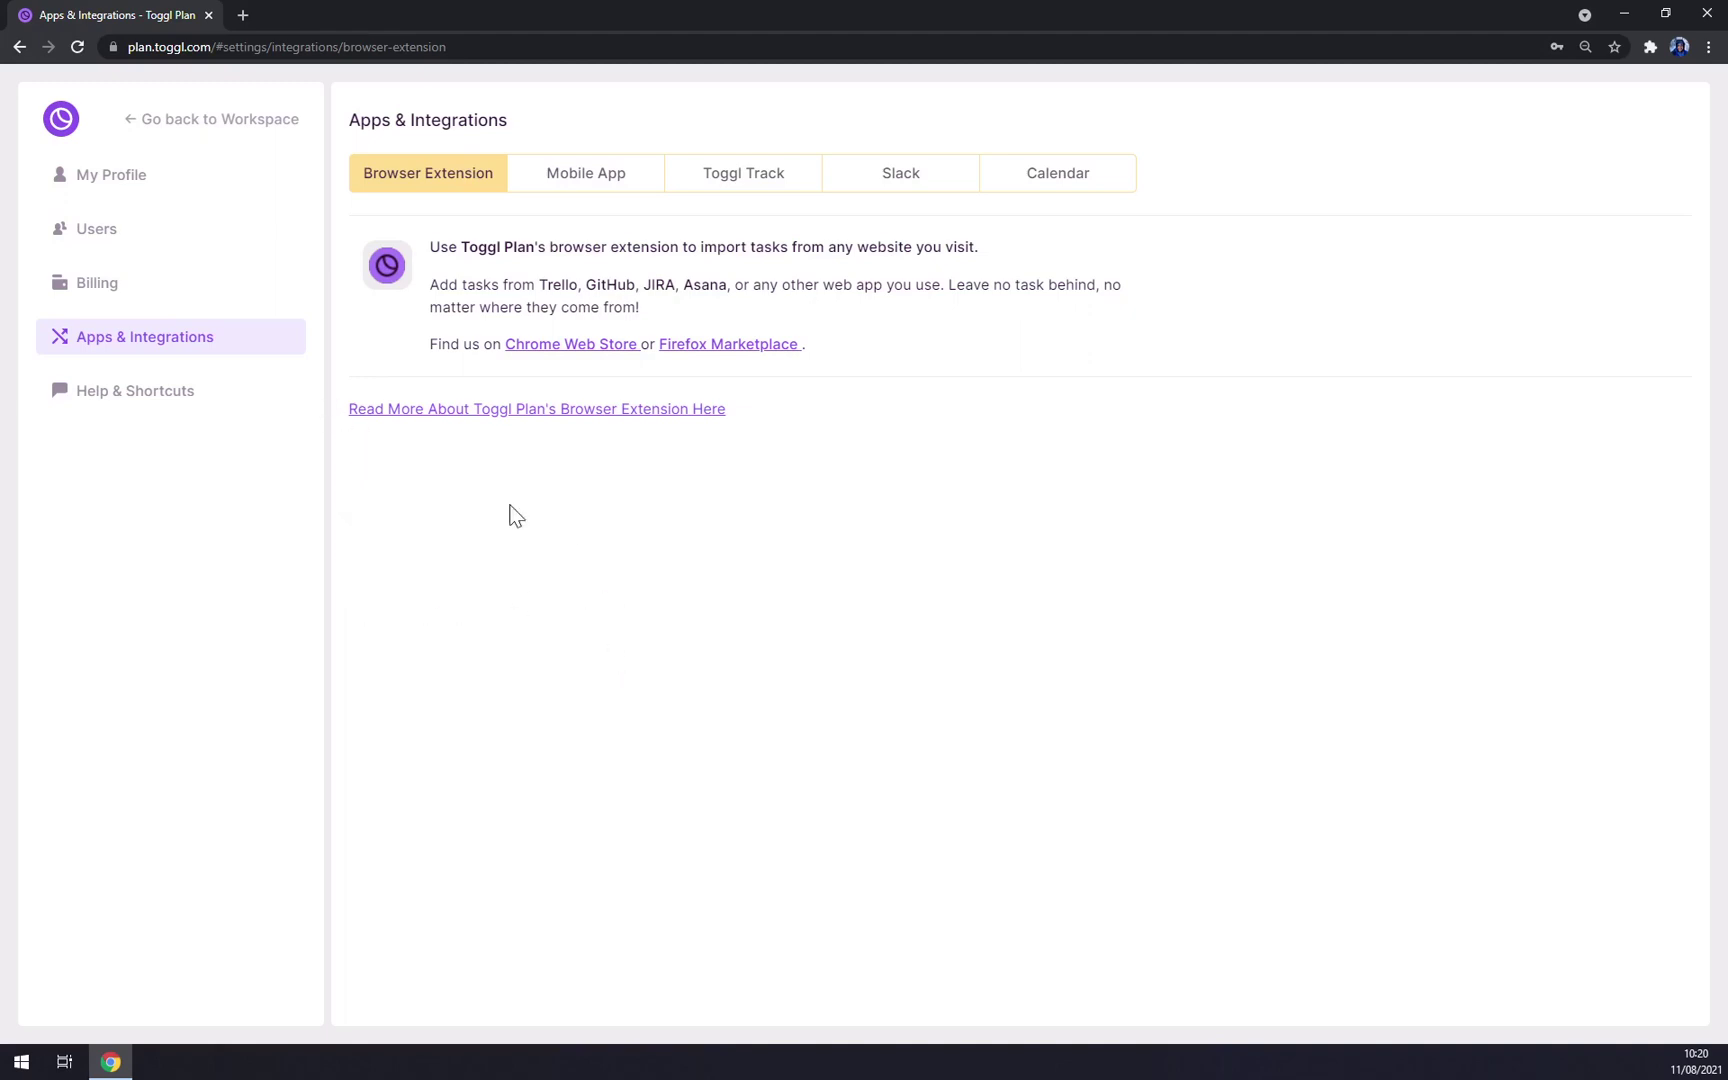
pyautogui.click(123, 400)
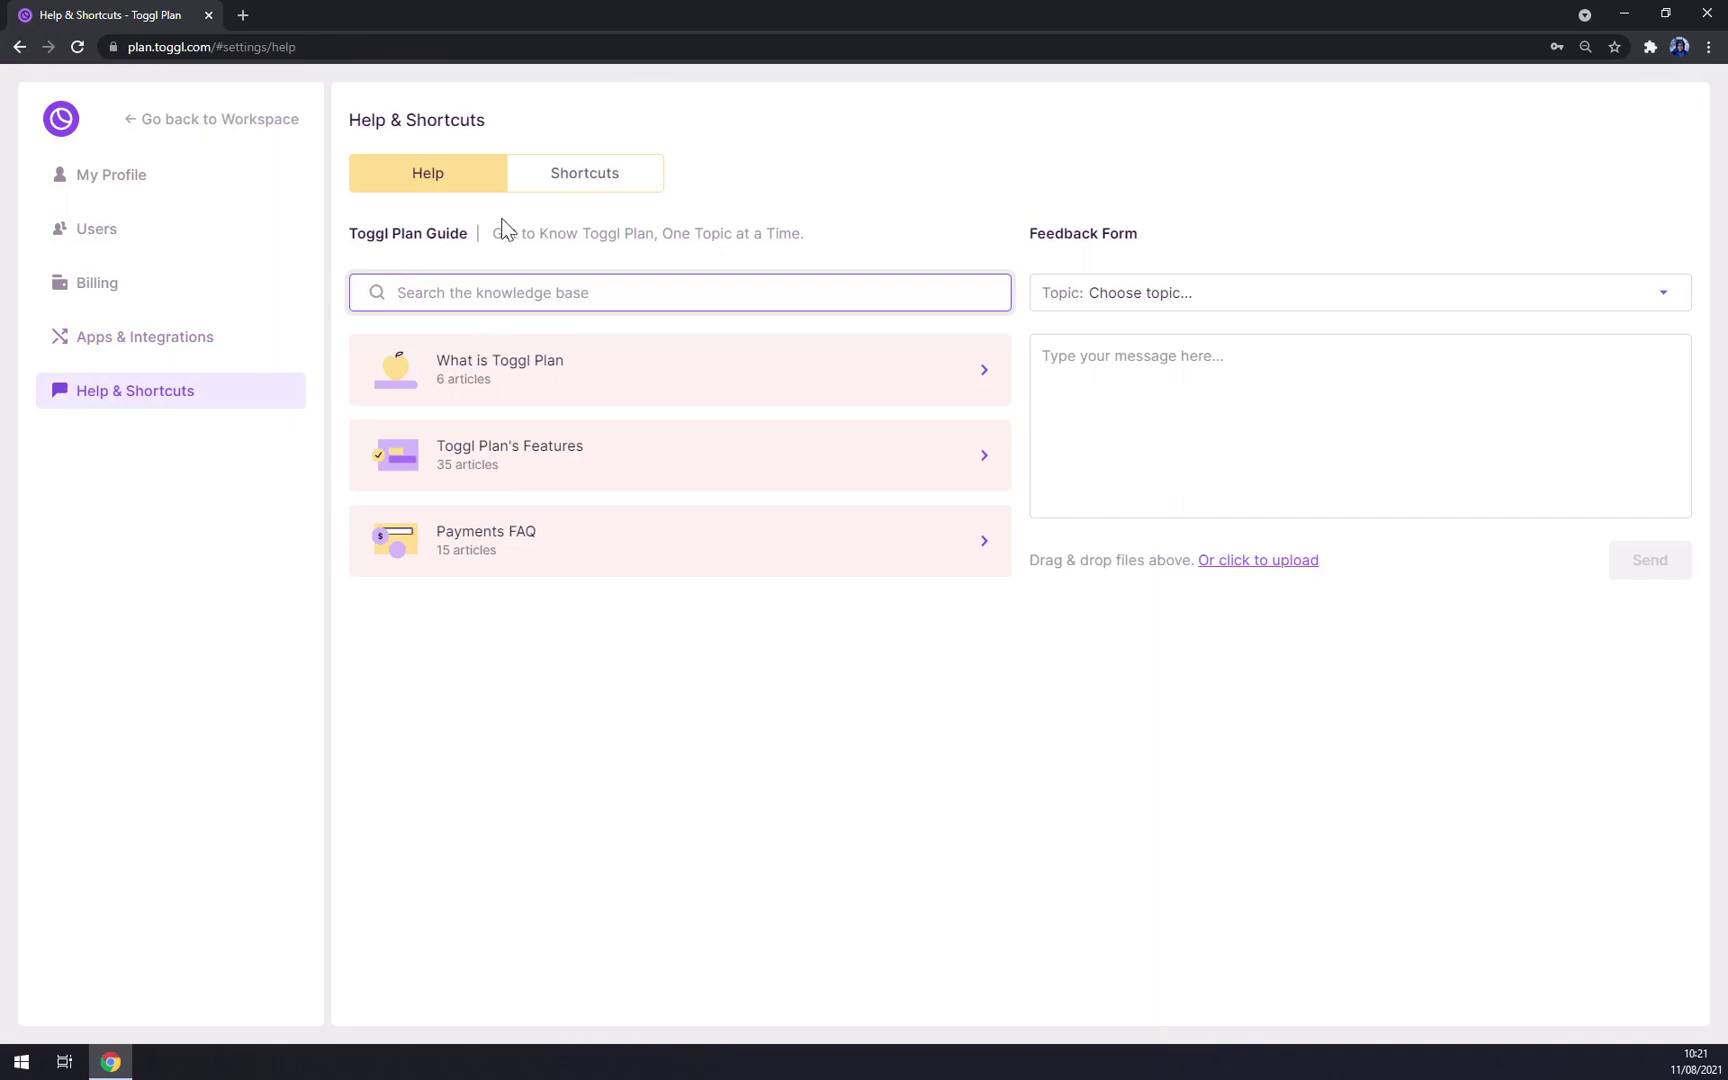
pyautogui.click(60, 119)
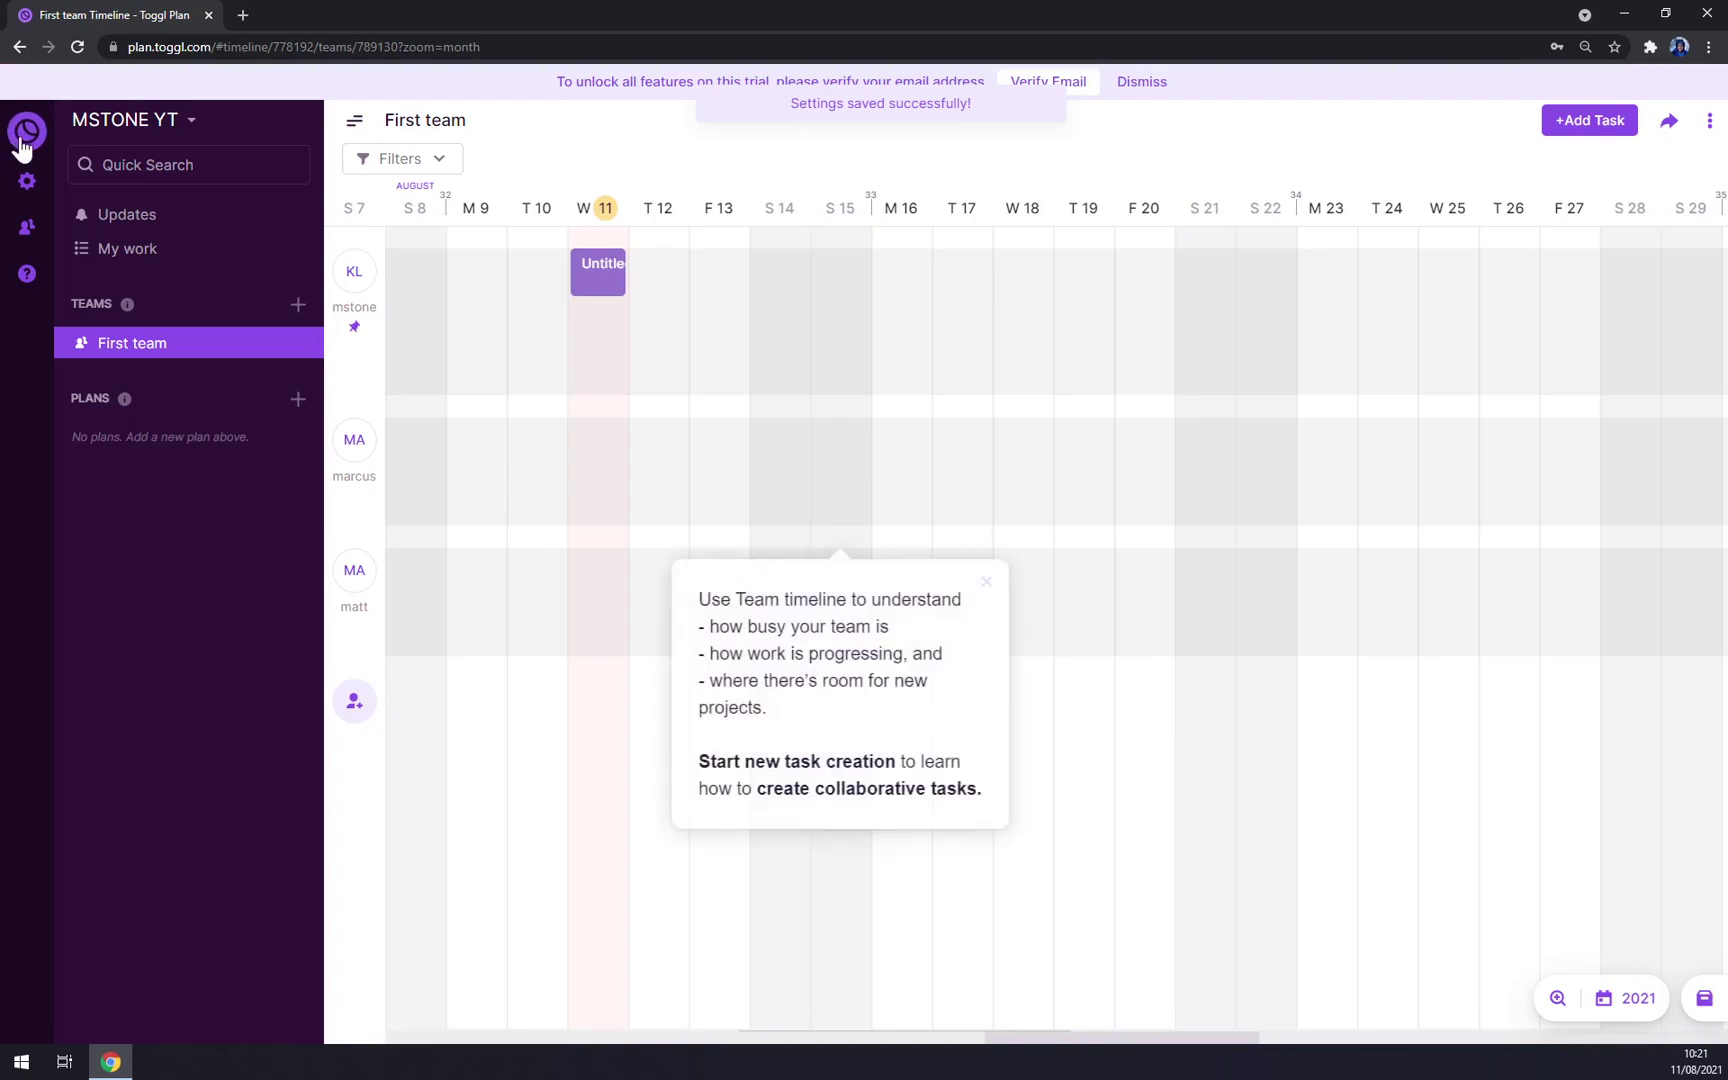
# Step: Close the Team timeline guide popup and briefly open and close the Untitled task
pyautogui.click(25, 230)
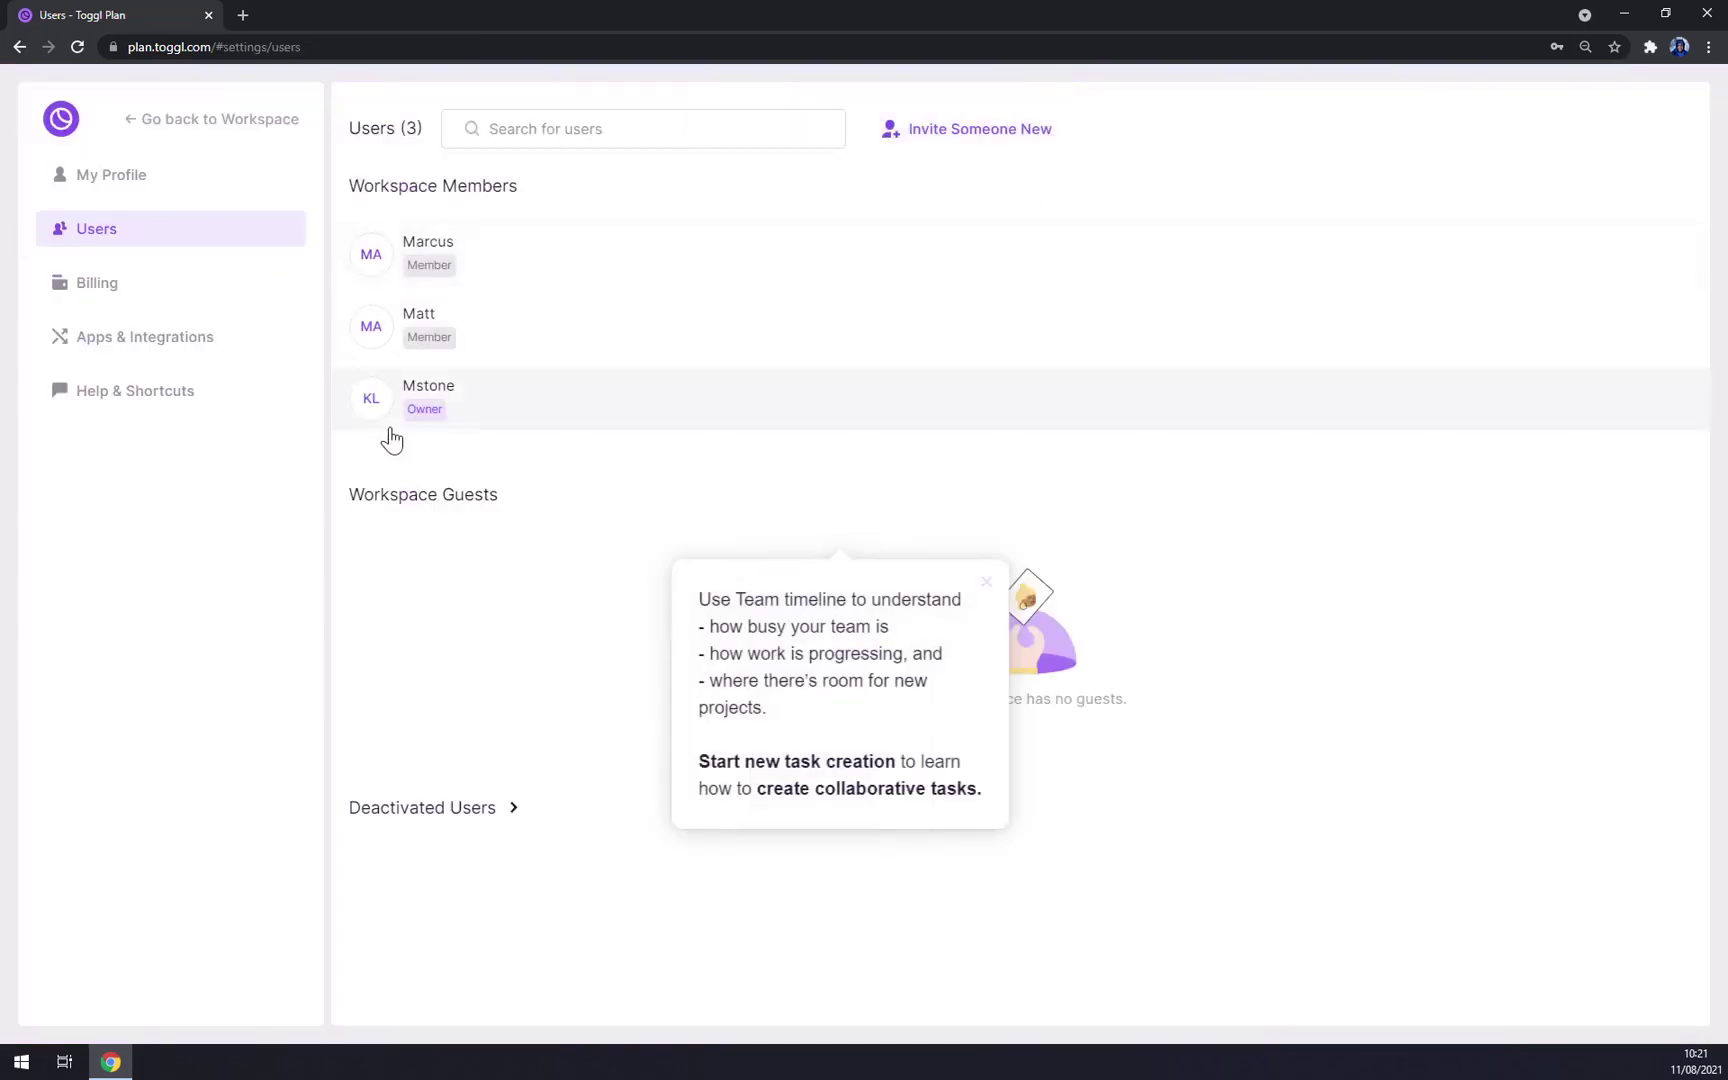
pyautogui.click(60, 119)
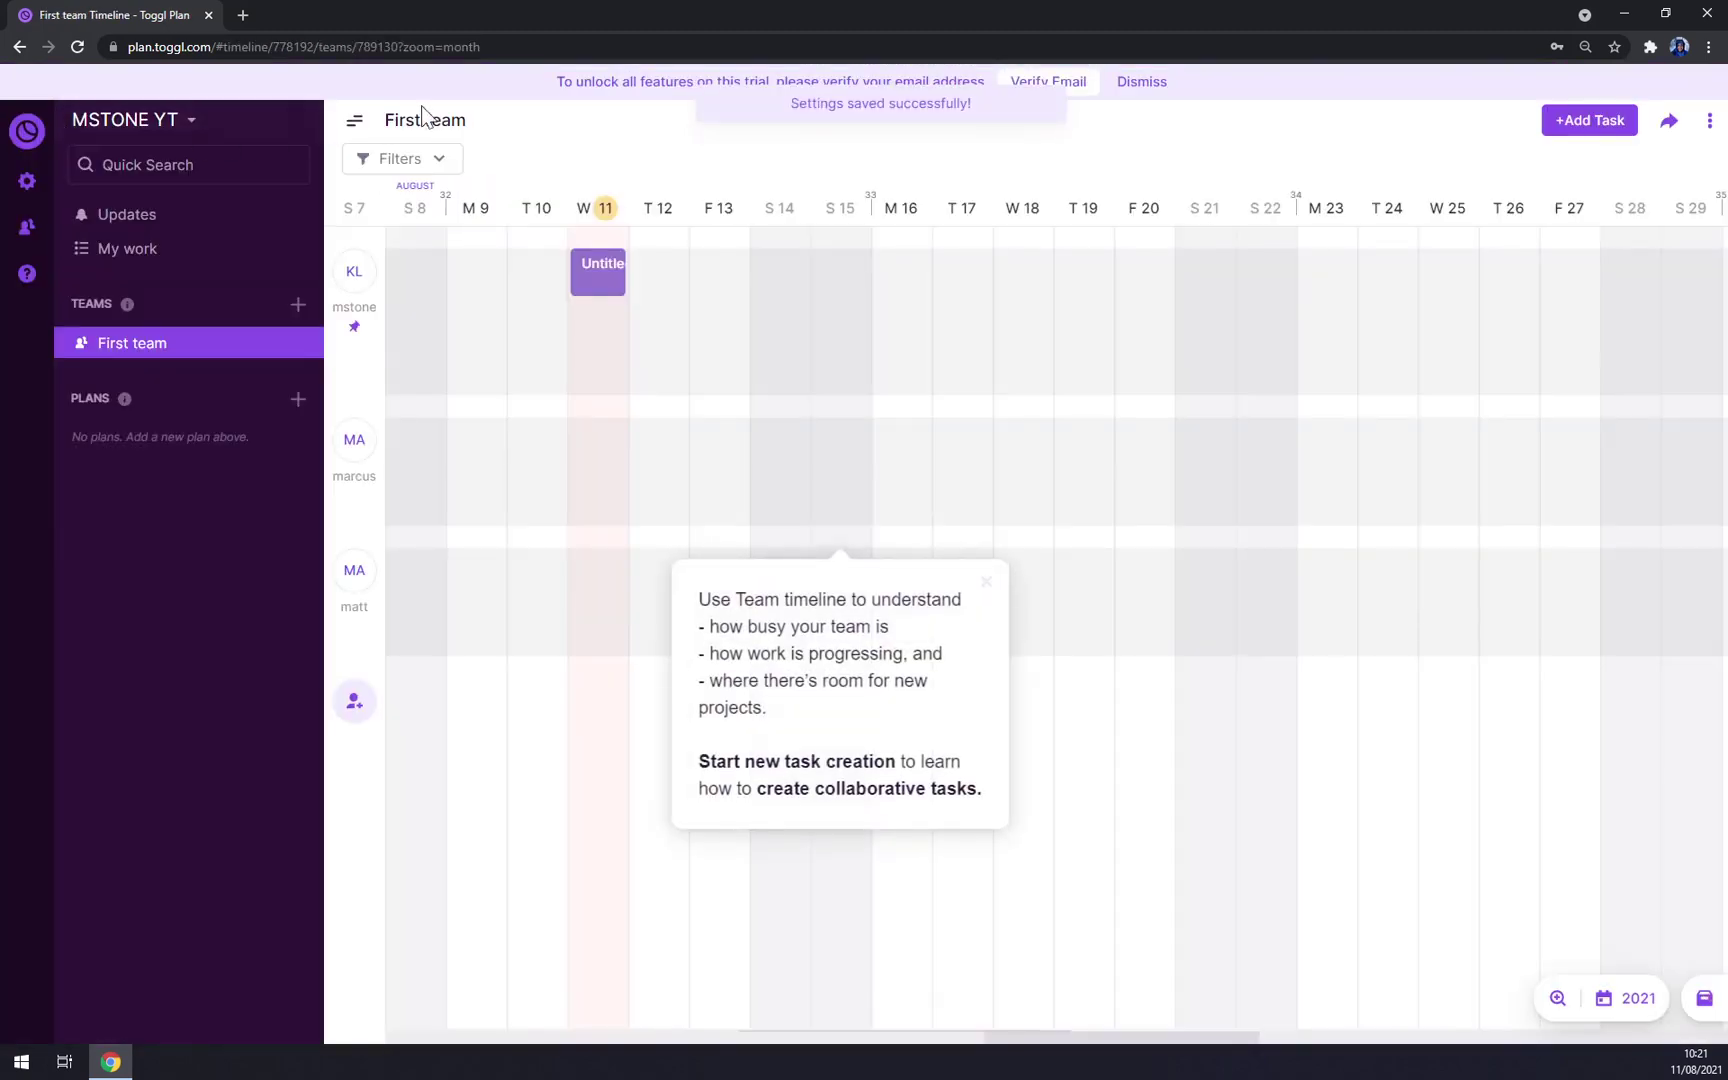
pyautogui.click(986, 586)
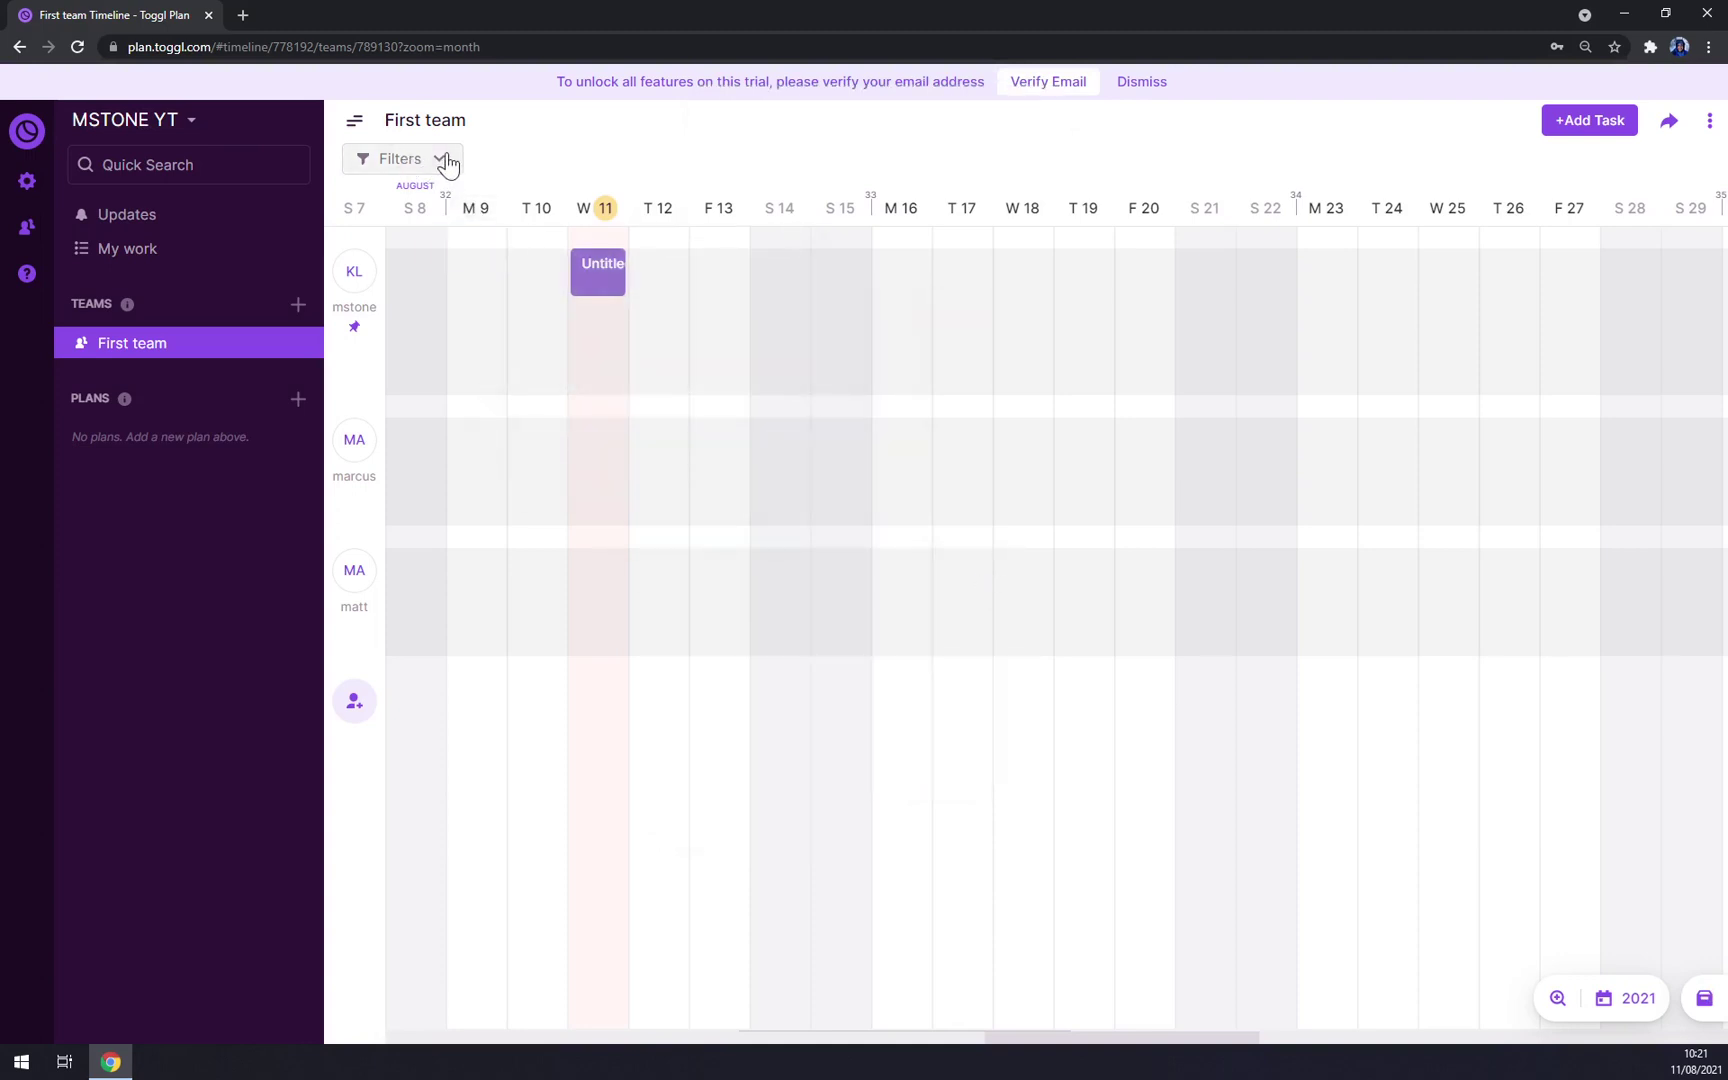
pyautogui.click(592, 328)
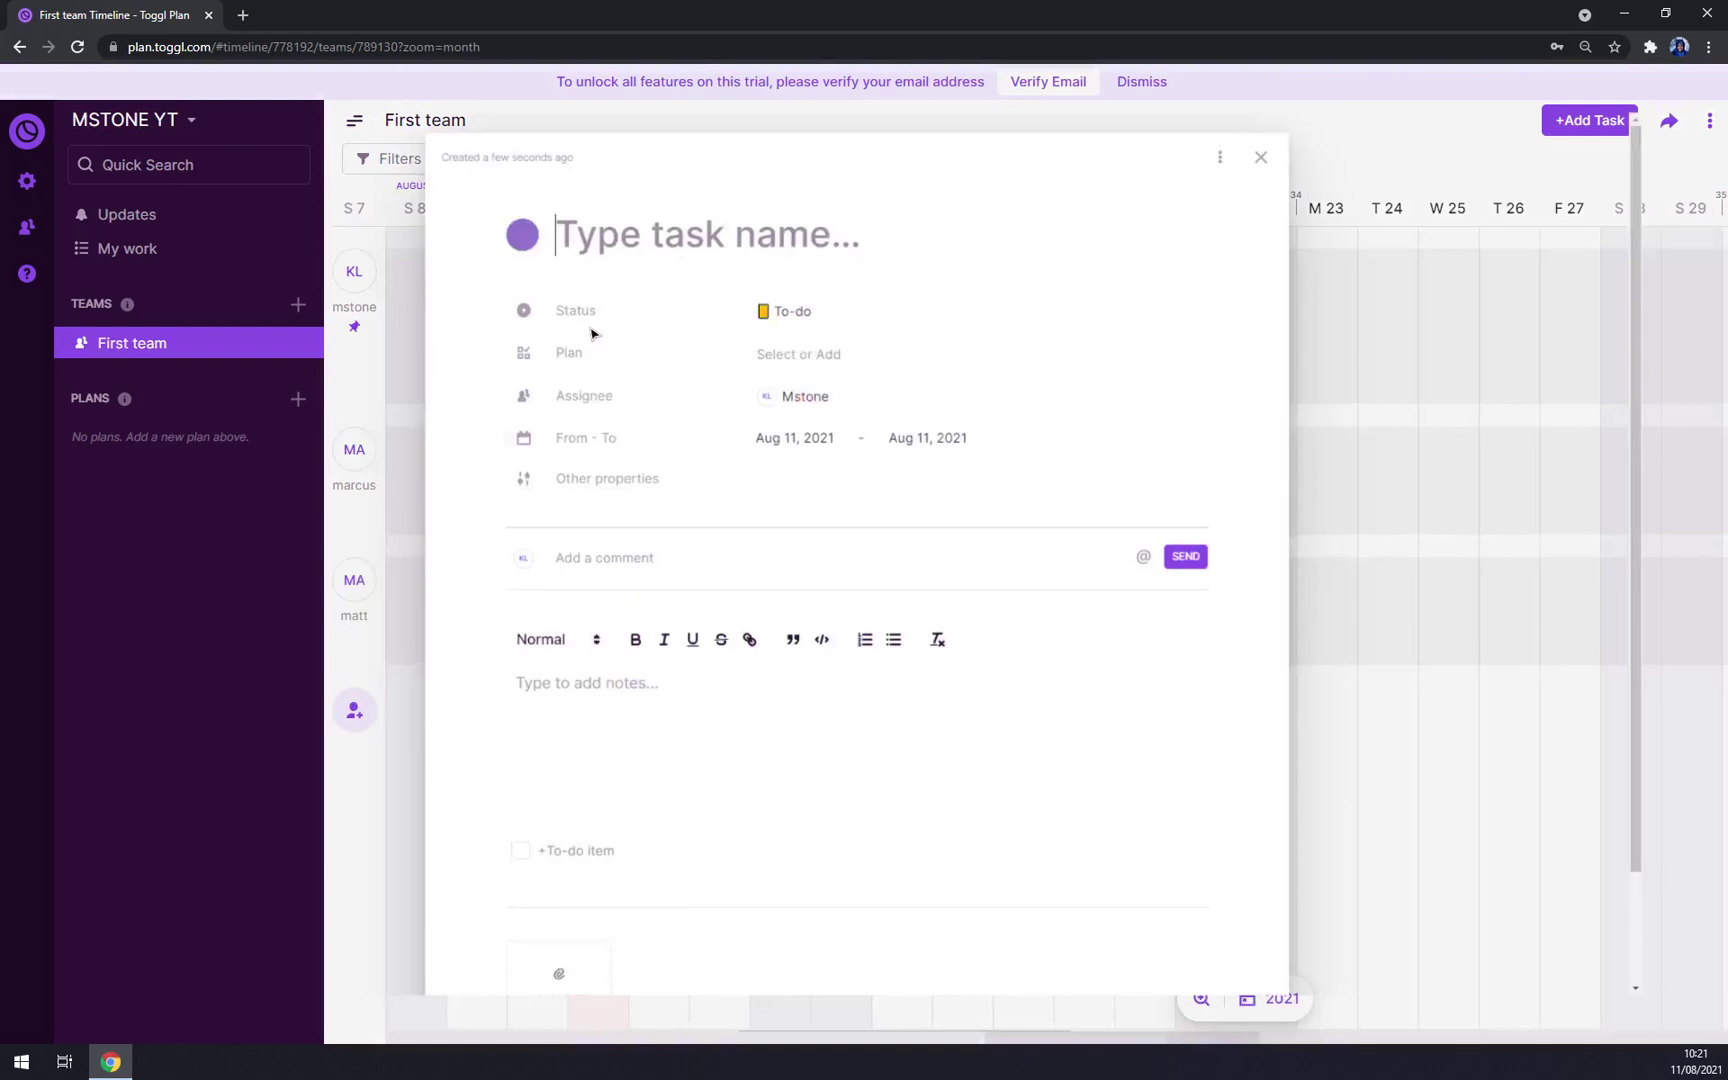
pyautogui.click(1304, 113)
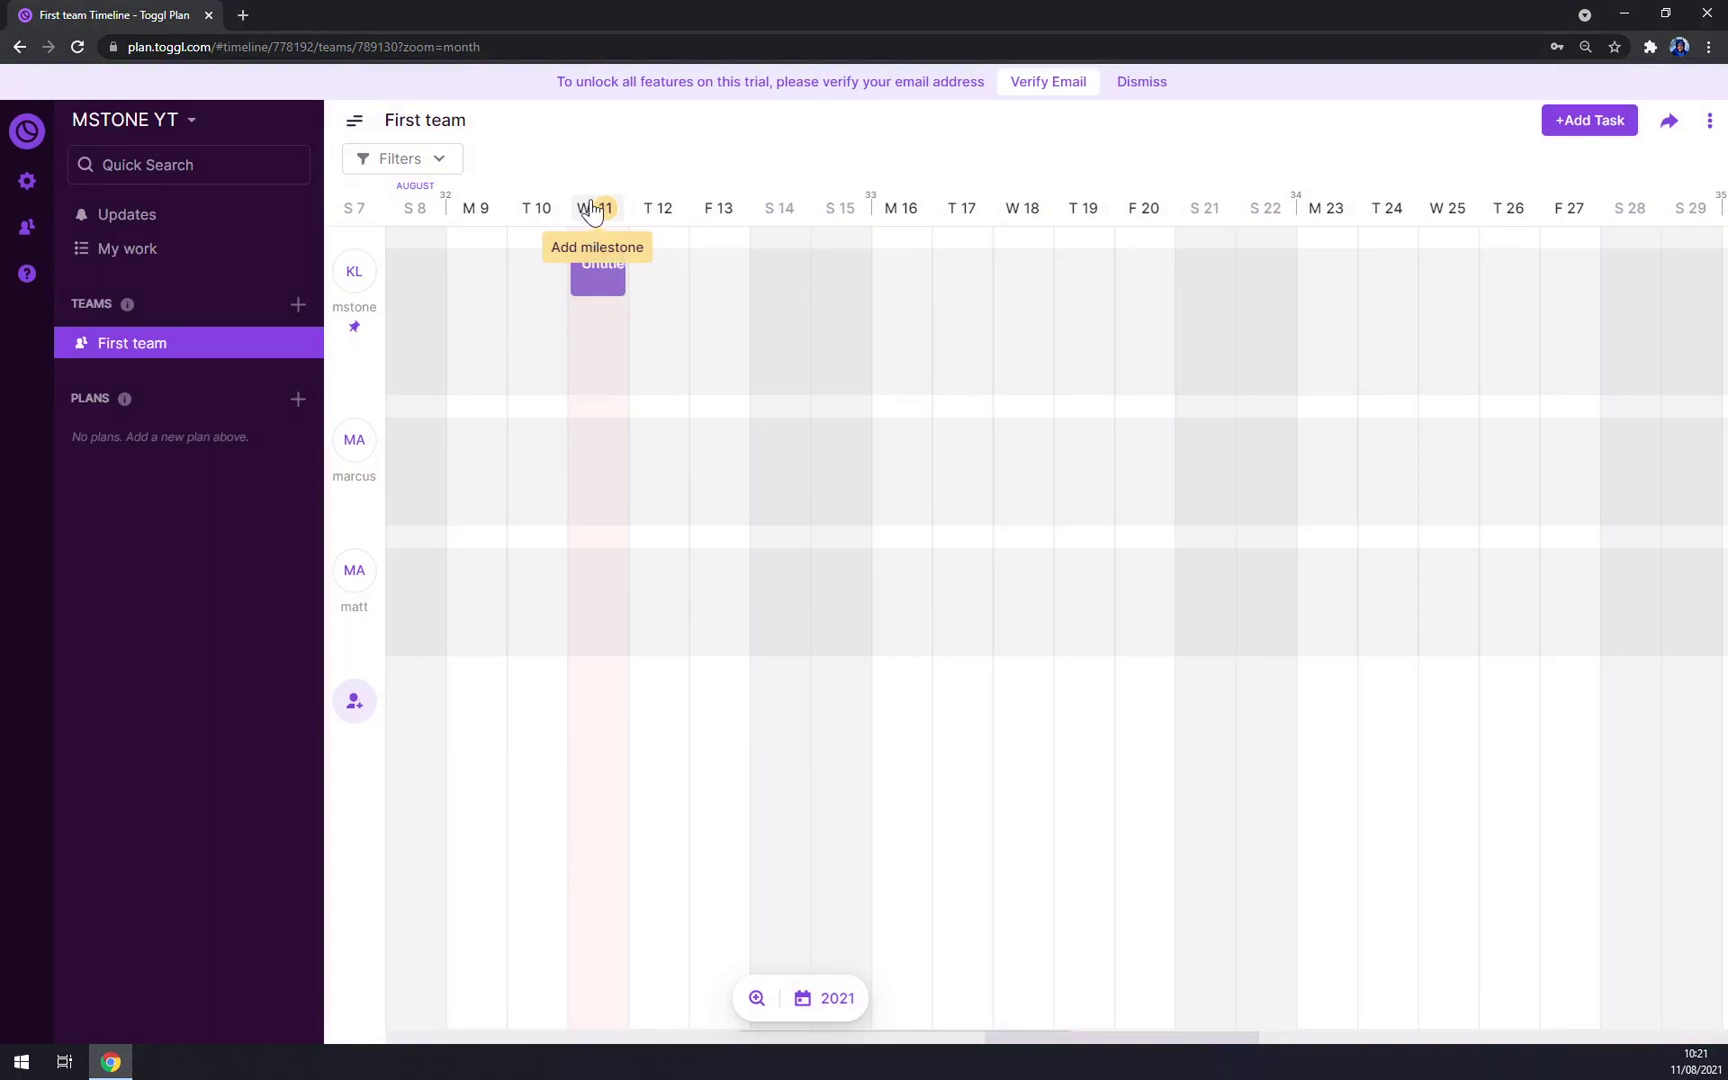
# Step: Create the 'YT Tutorials' milestone on Wednesday 11 August, visible everywhere and not a holiday
pyautogui.click(589, 207)
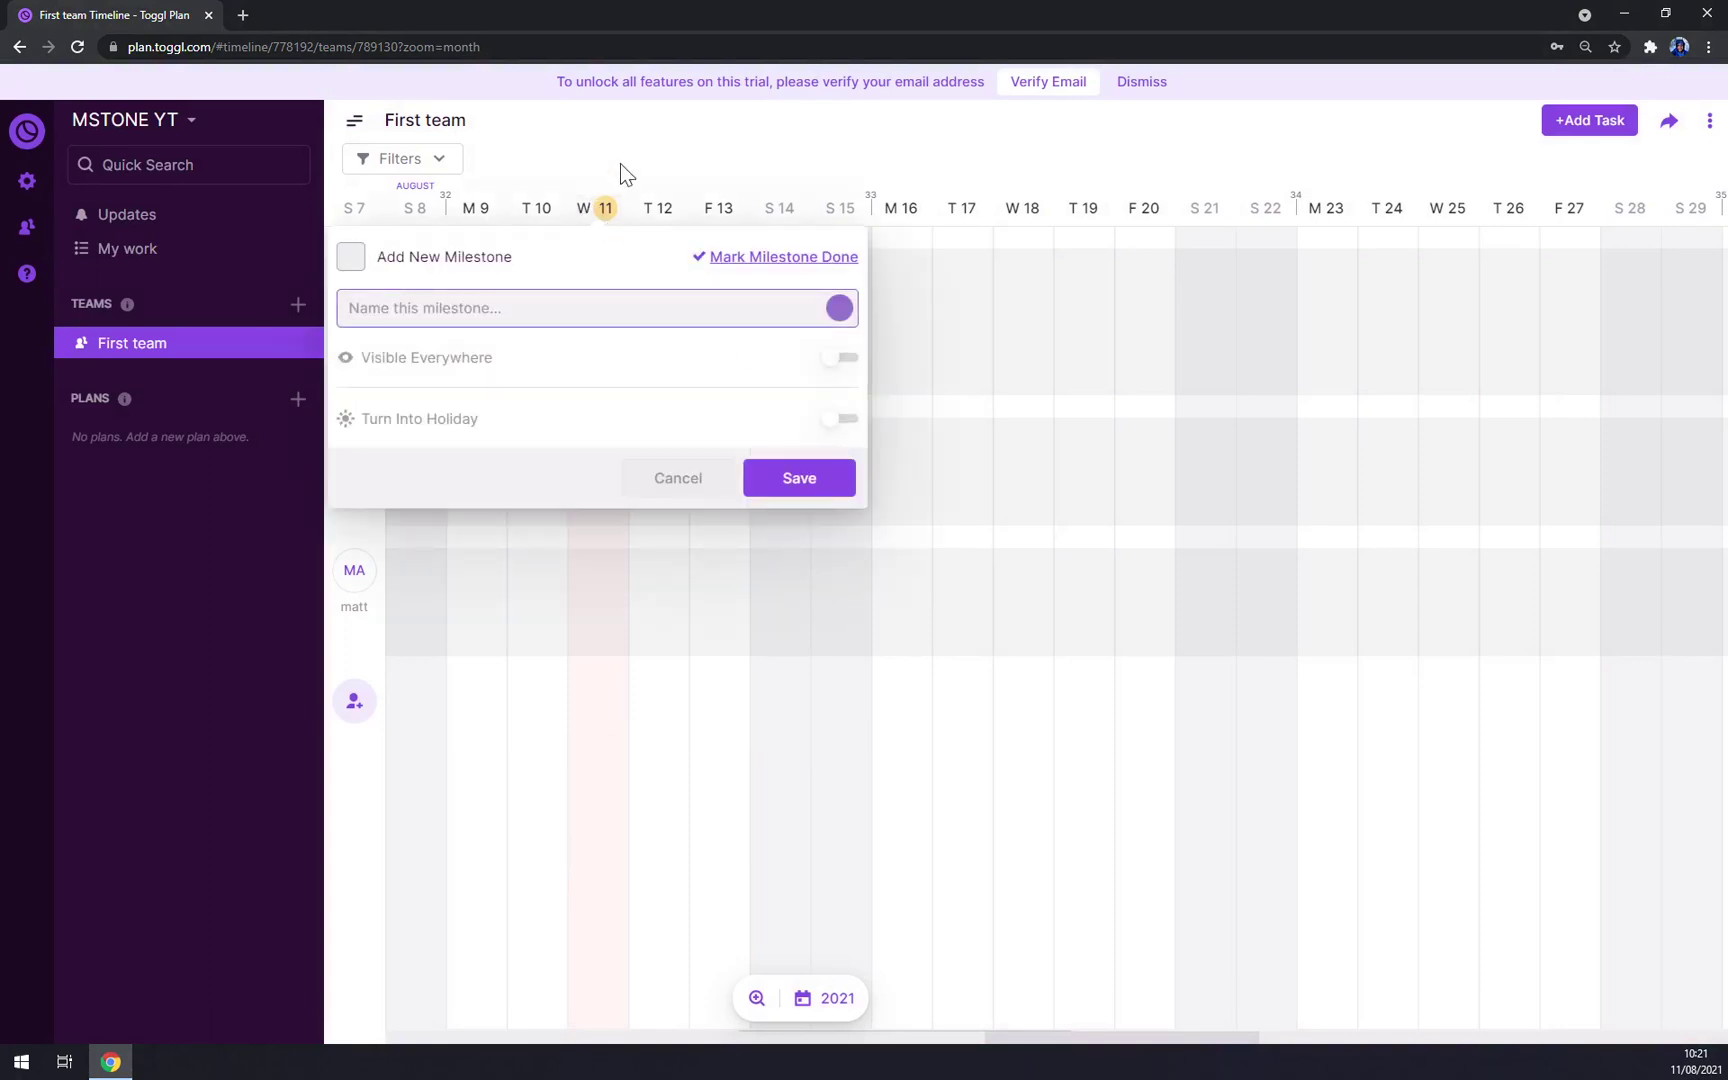
pyautogui.click(620, 165)
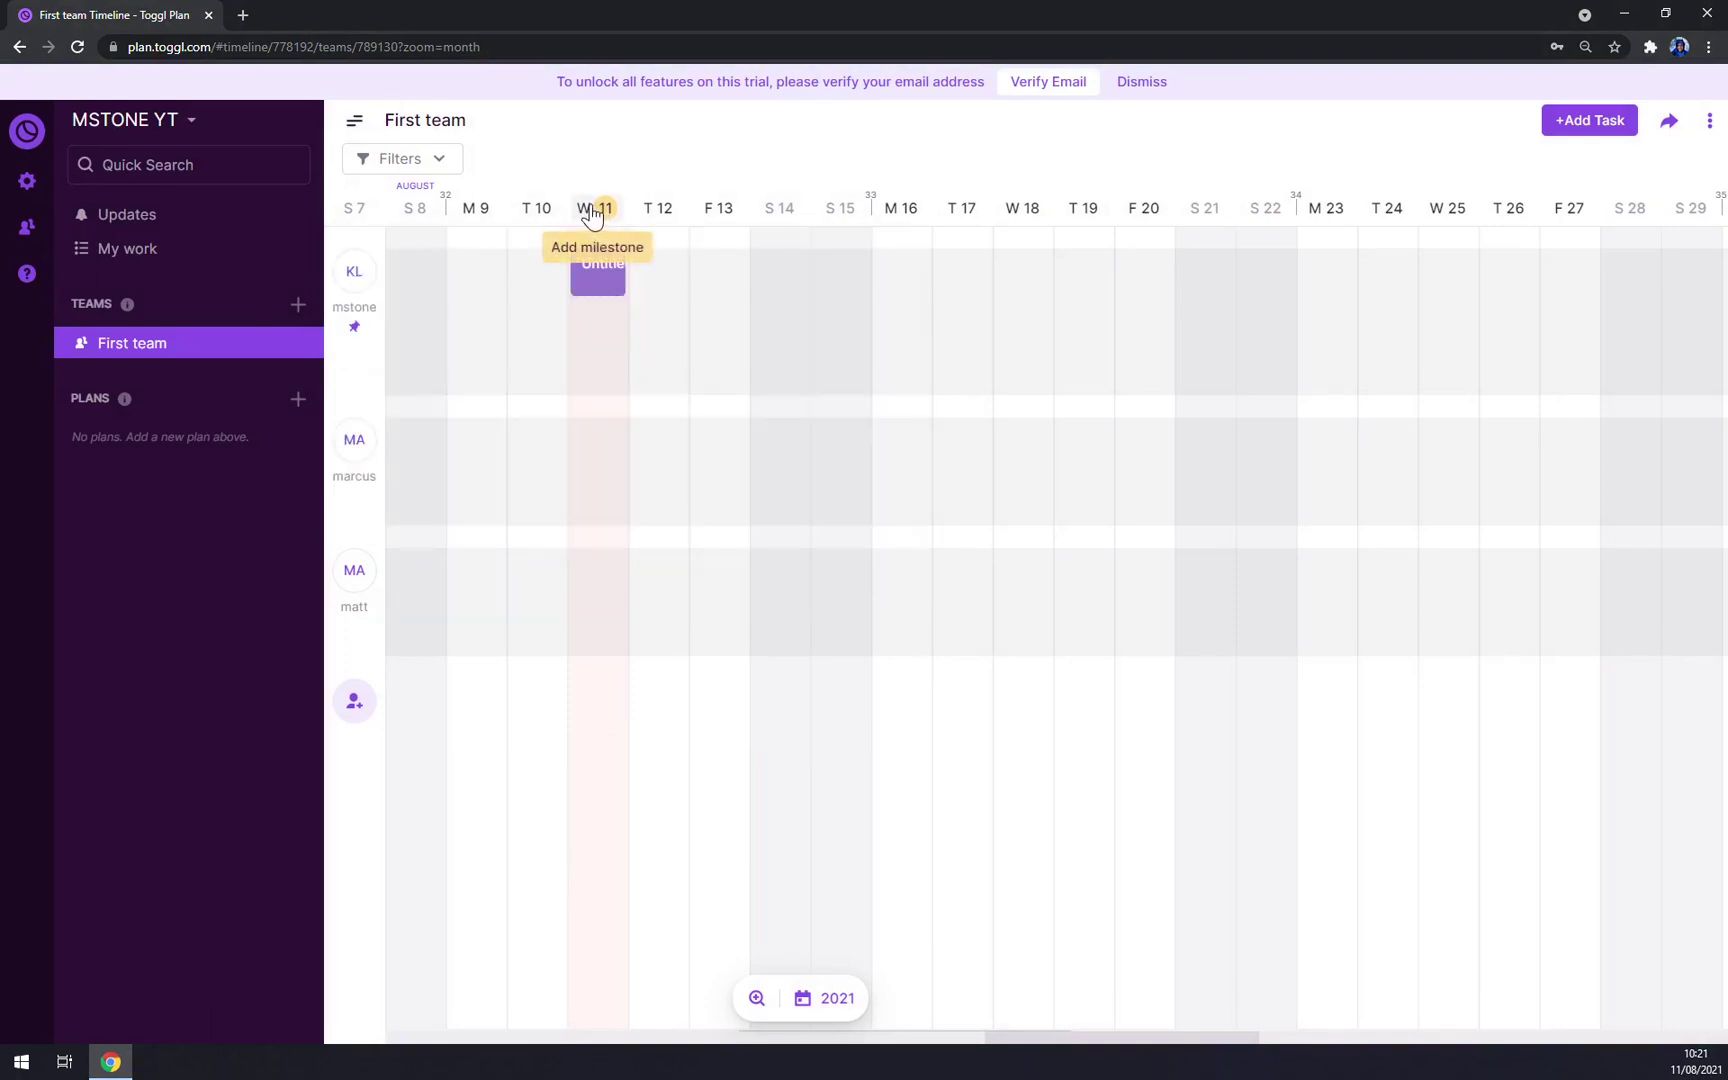
pyautogui.click(594, 214)
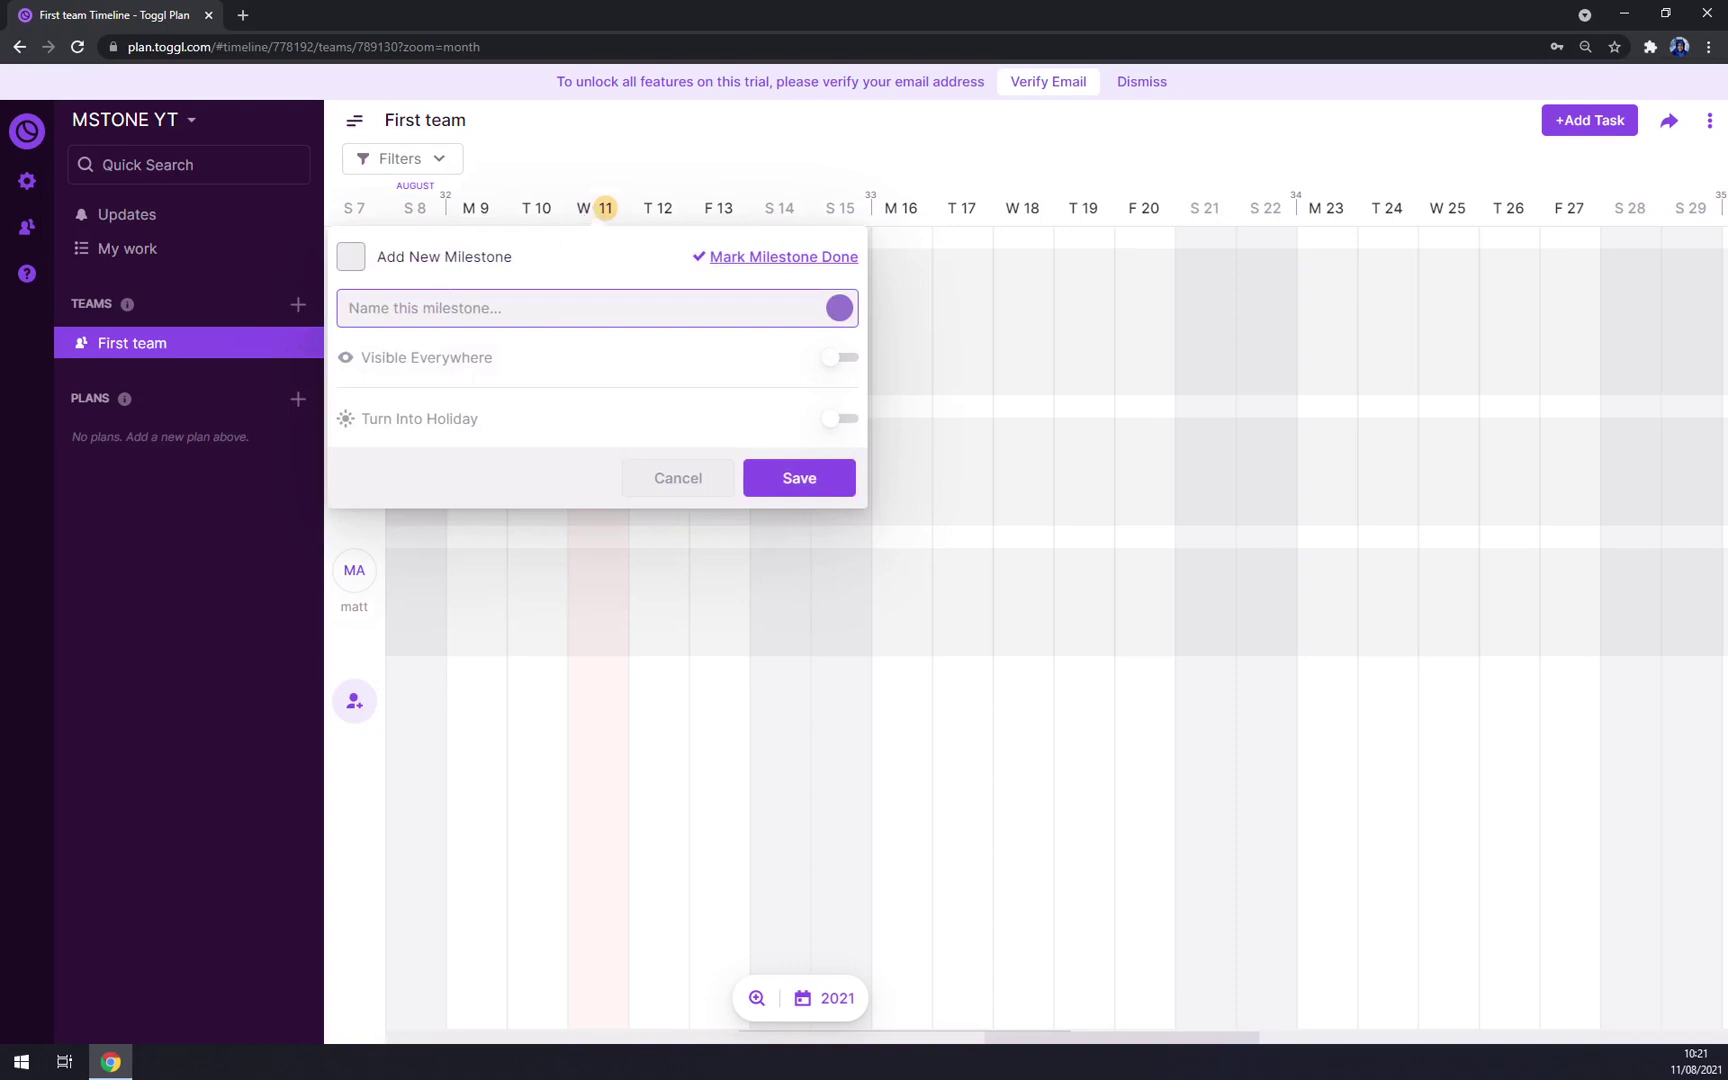
pyautogui.write('YT Tutorials')
pyautogui.click(838, 362)
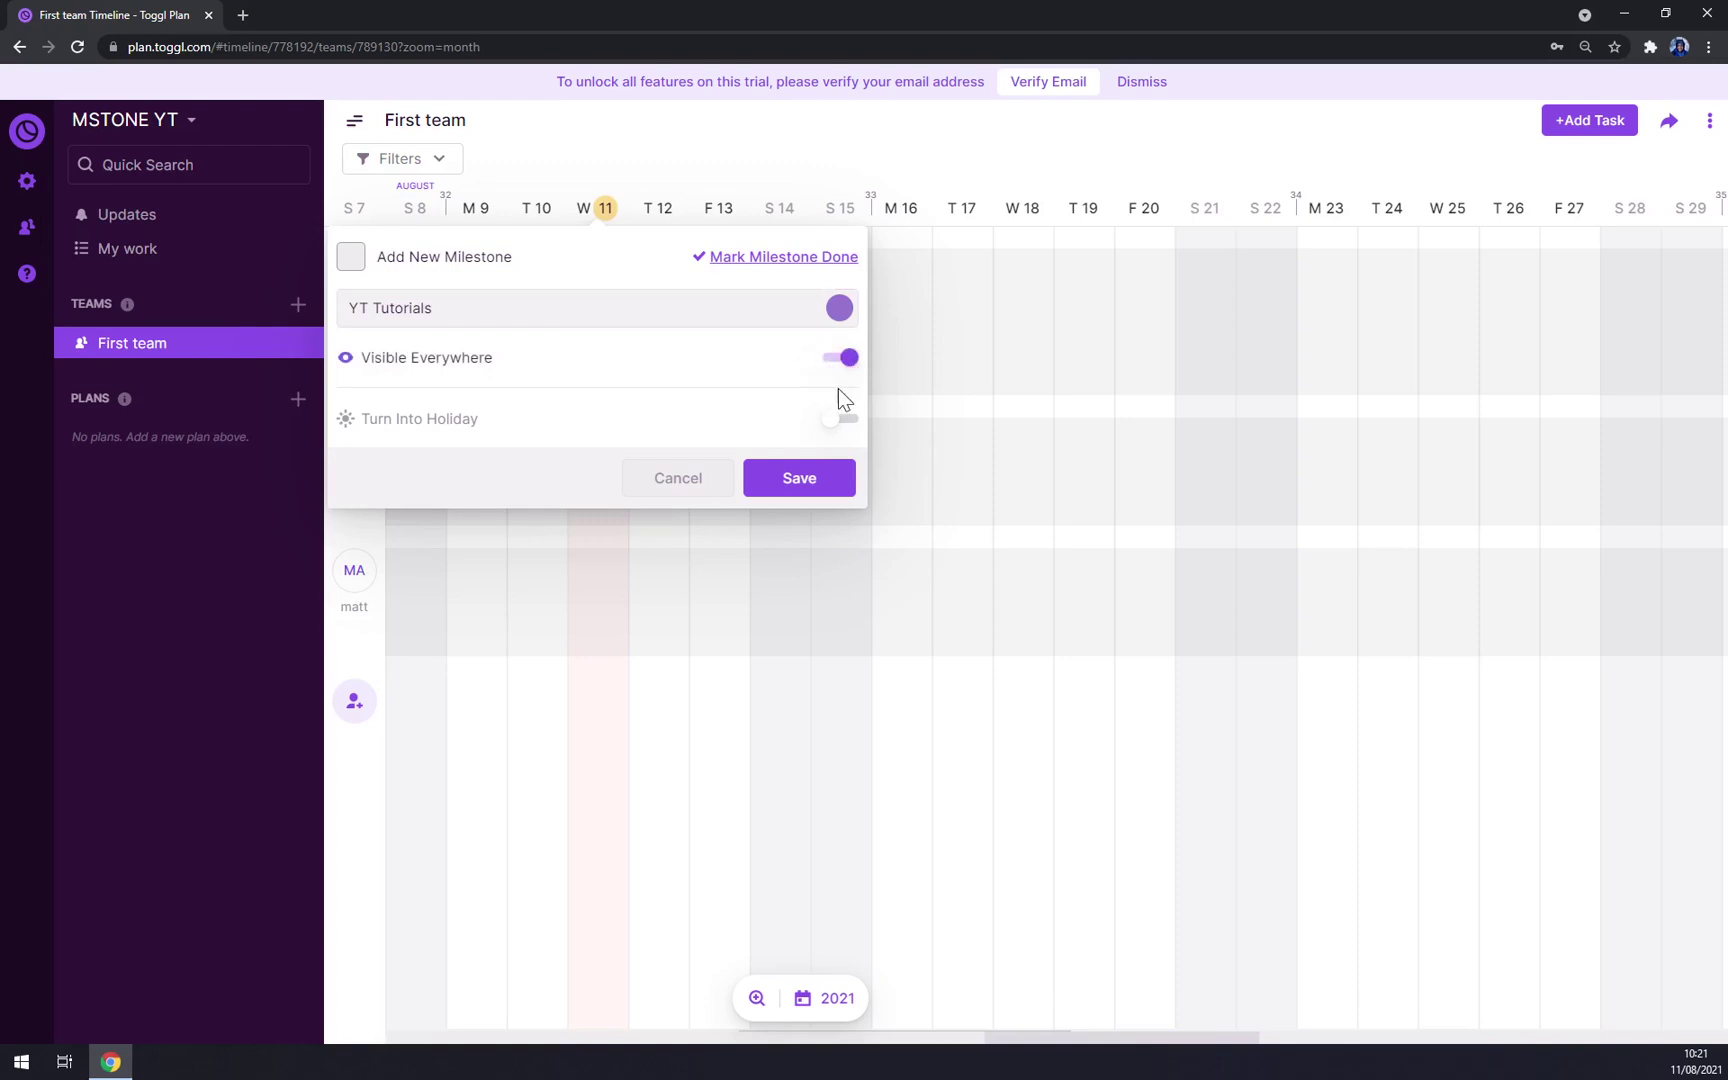
pyautogui.click(840, 424)
pyautogui.click(845, 424)
pyautogui.click(350, 256)
pyautogui.click(805, 482)
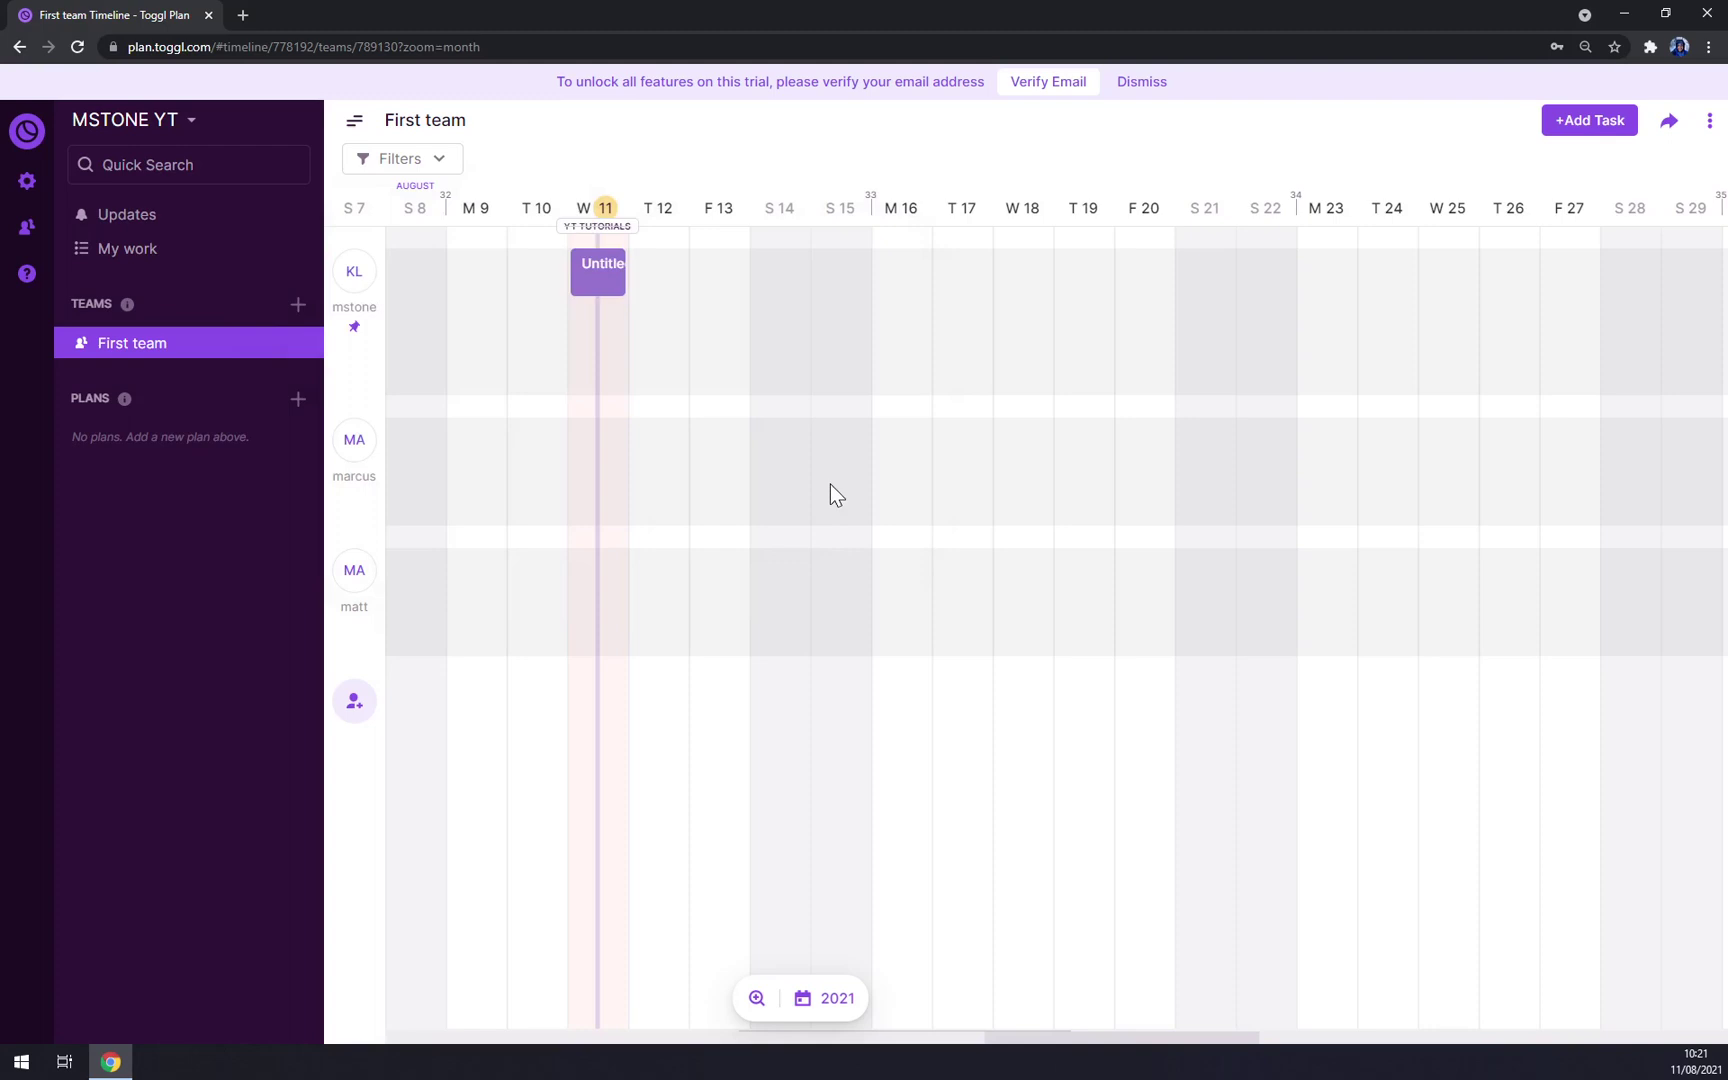
pyautogui.moveTo(577, 237)
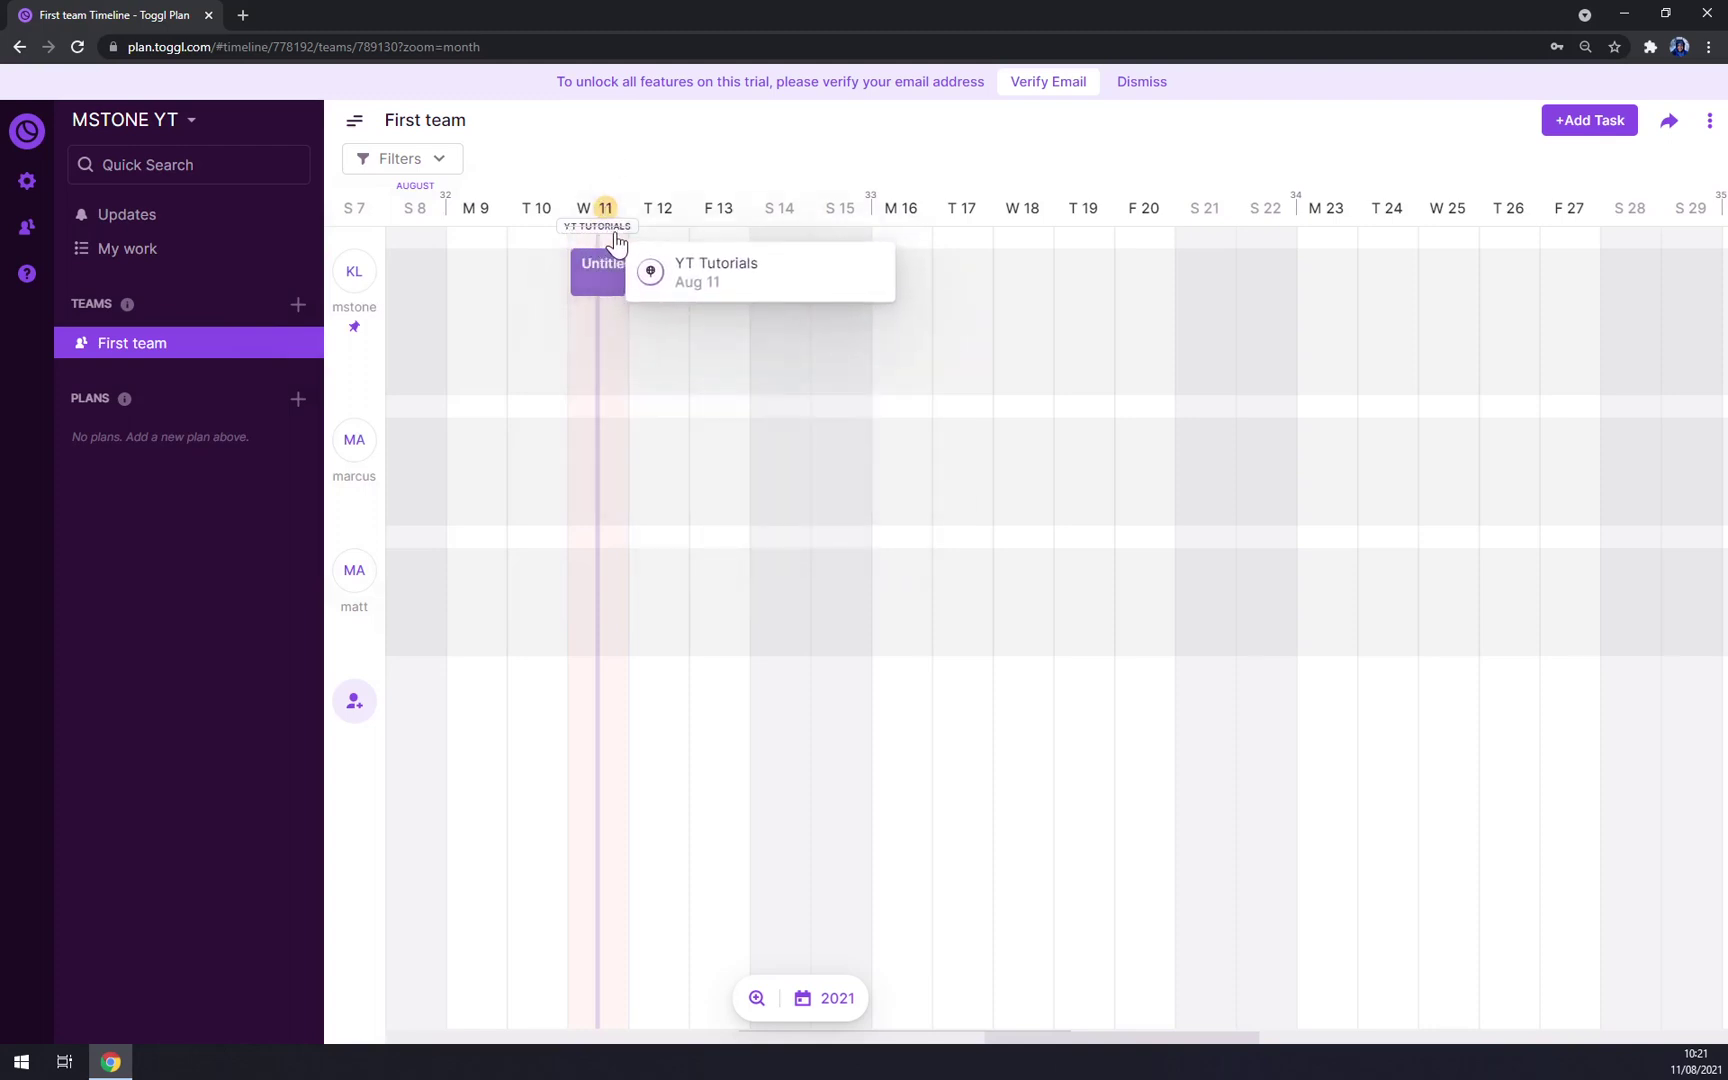
# Step: Create a new task in Mstone's row on the 11 August cell of the First team timeline
pyautogui.hotkey('ctrl', '-')
pyautogui.hotkey('ctrl', '+')
pyautogui.hotkey('ctrl', '+')
pyautogui.hotkey('ctrl', '+')
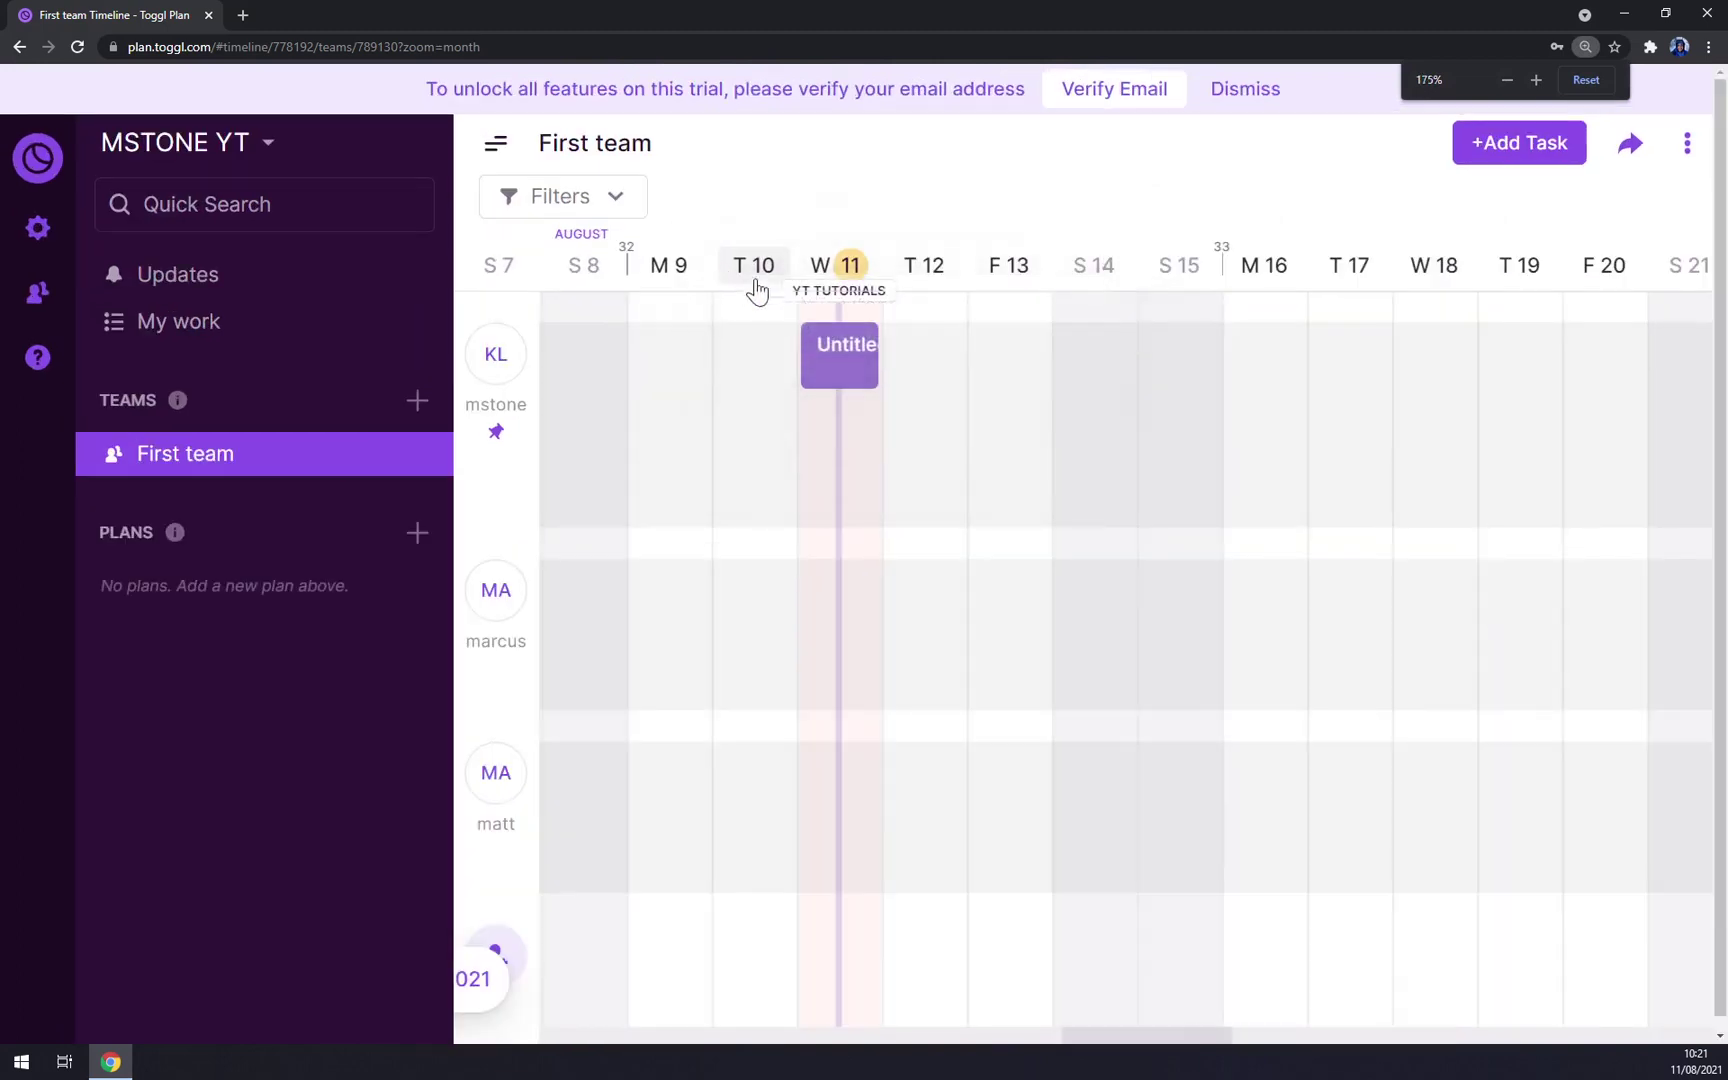
pyautogui.hotkey('ctrl', '+')
pyautogui.moveTo(923, 350)
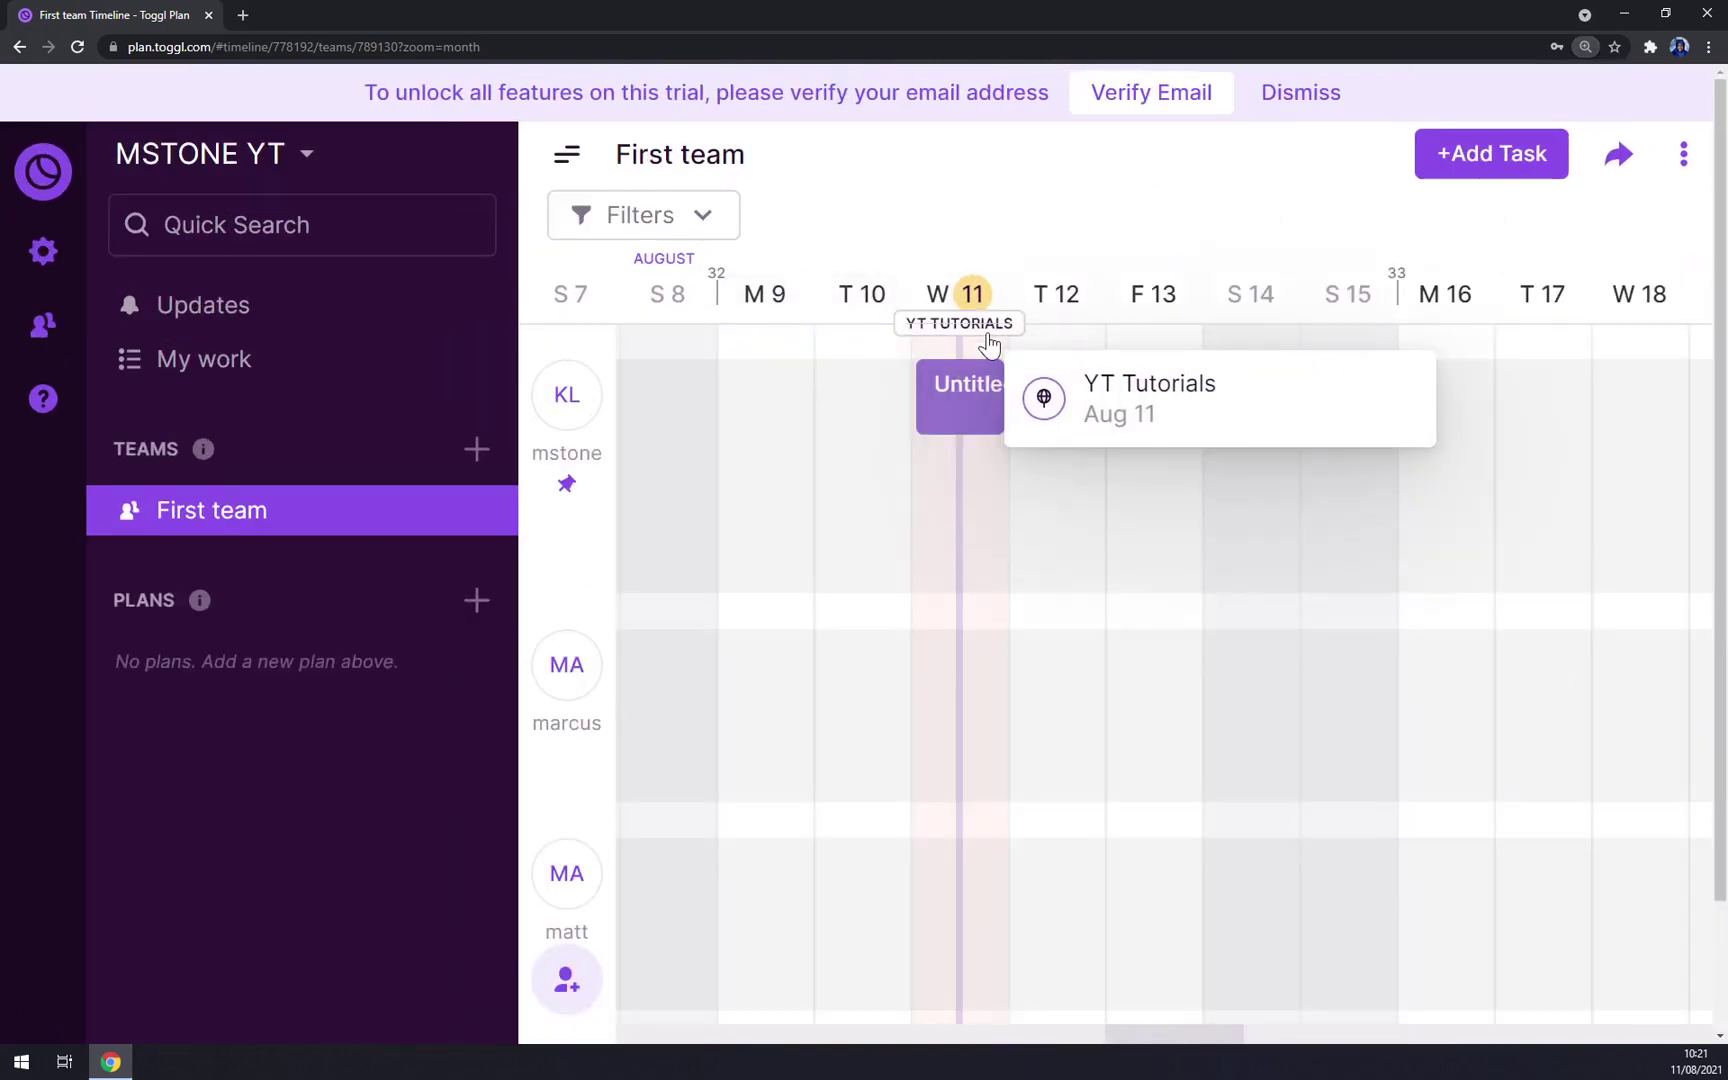
pyautogui.hotkey('ctrl', '-')
pyautogui.hotkey('ctrl', '-')
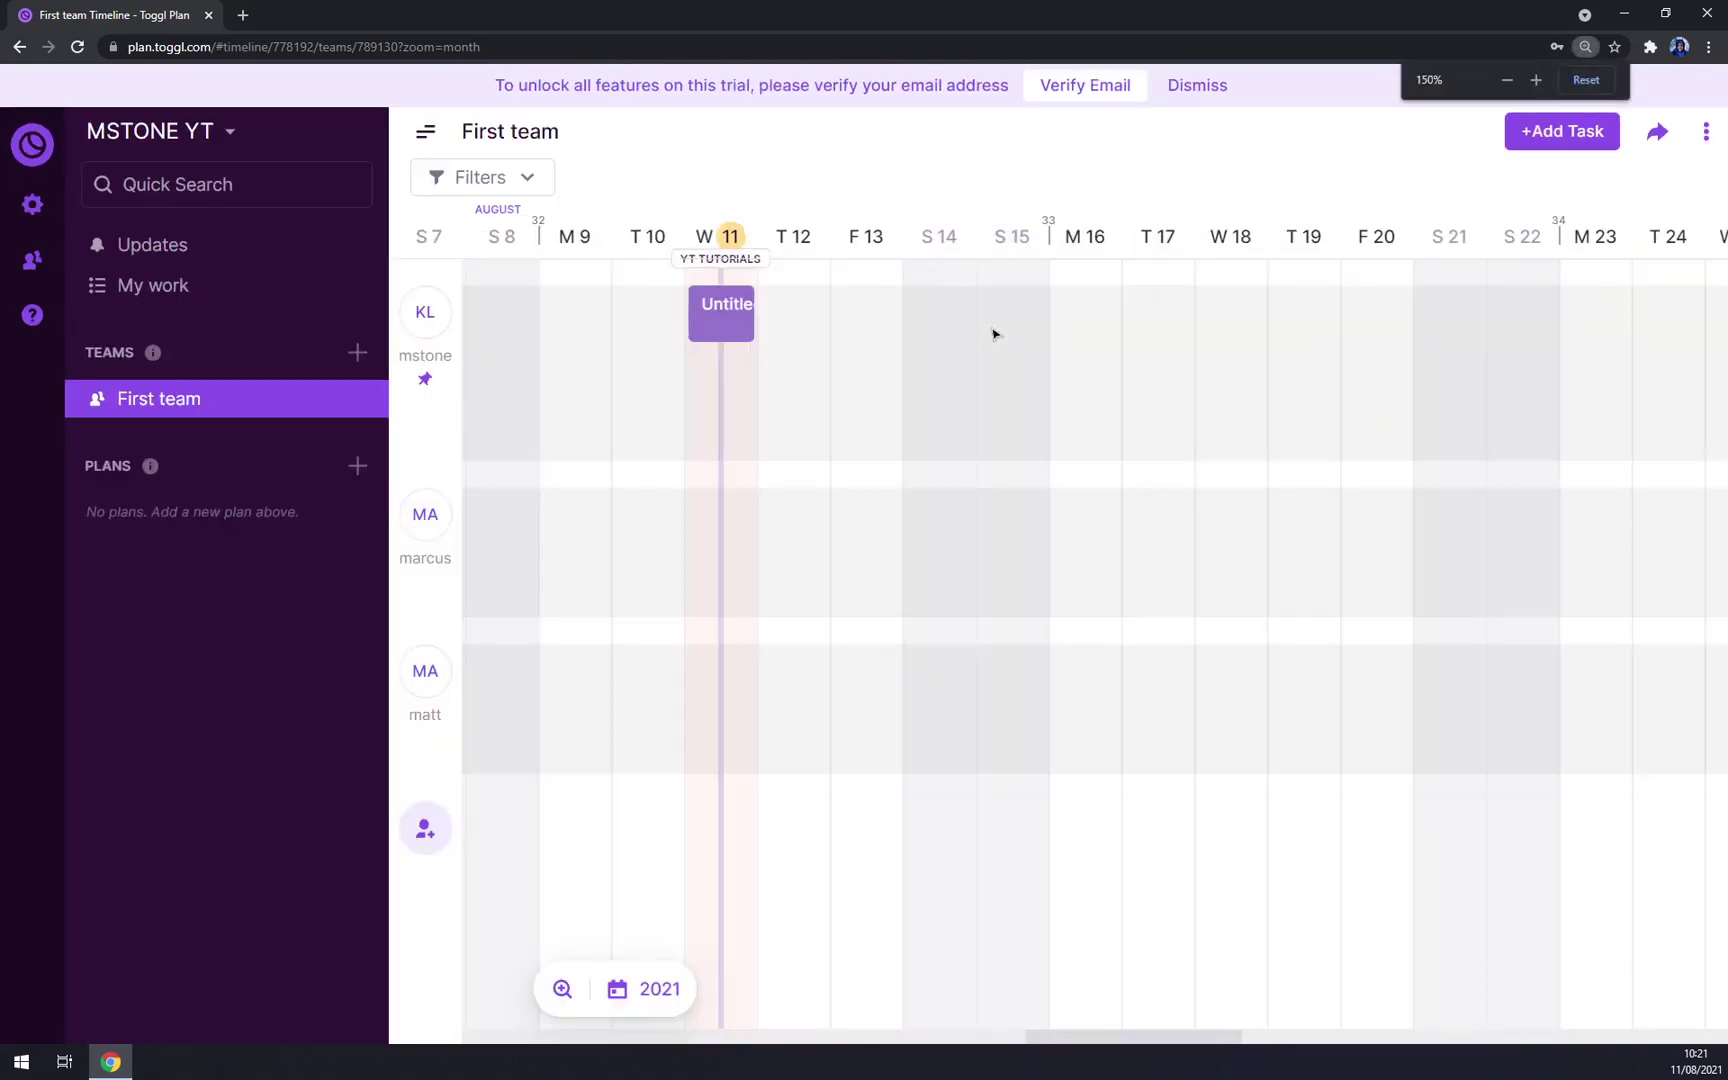
pyautogui.hotkey('ctrl', '-')
pyautogui.click(591, 334)
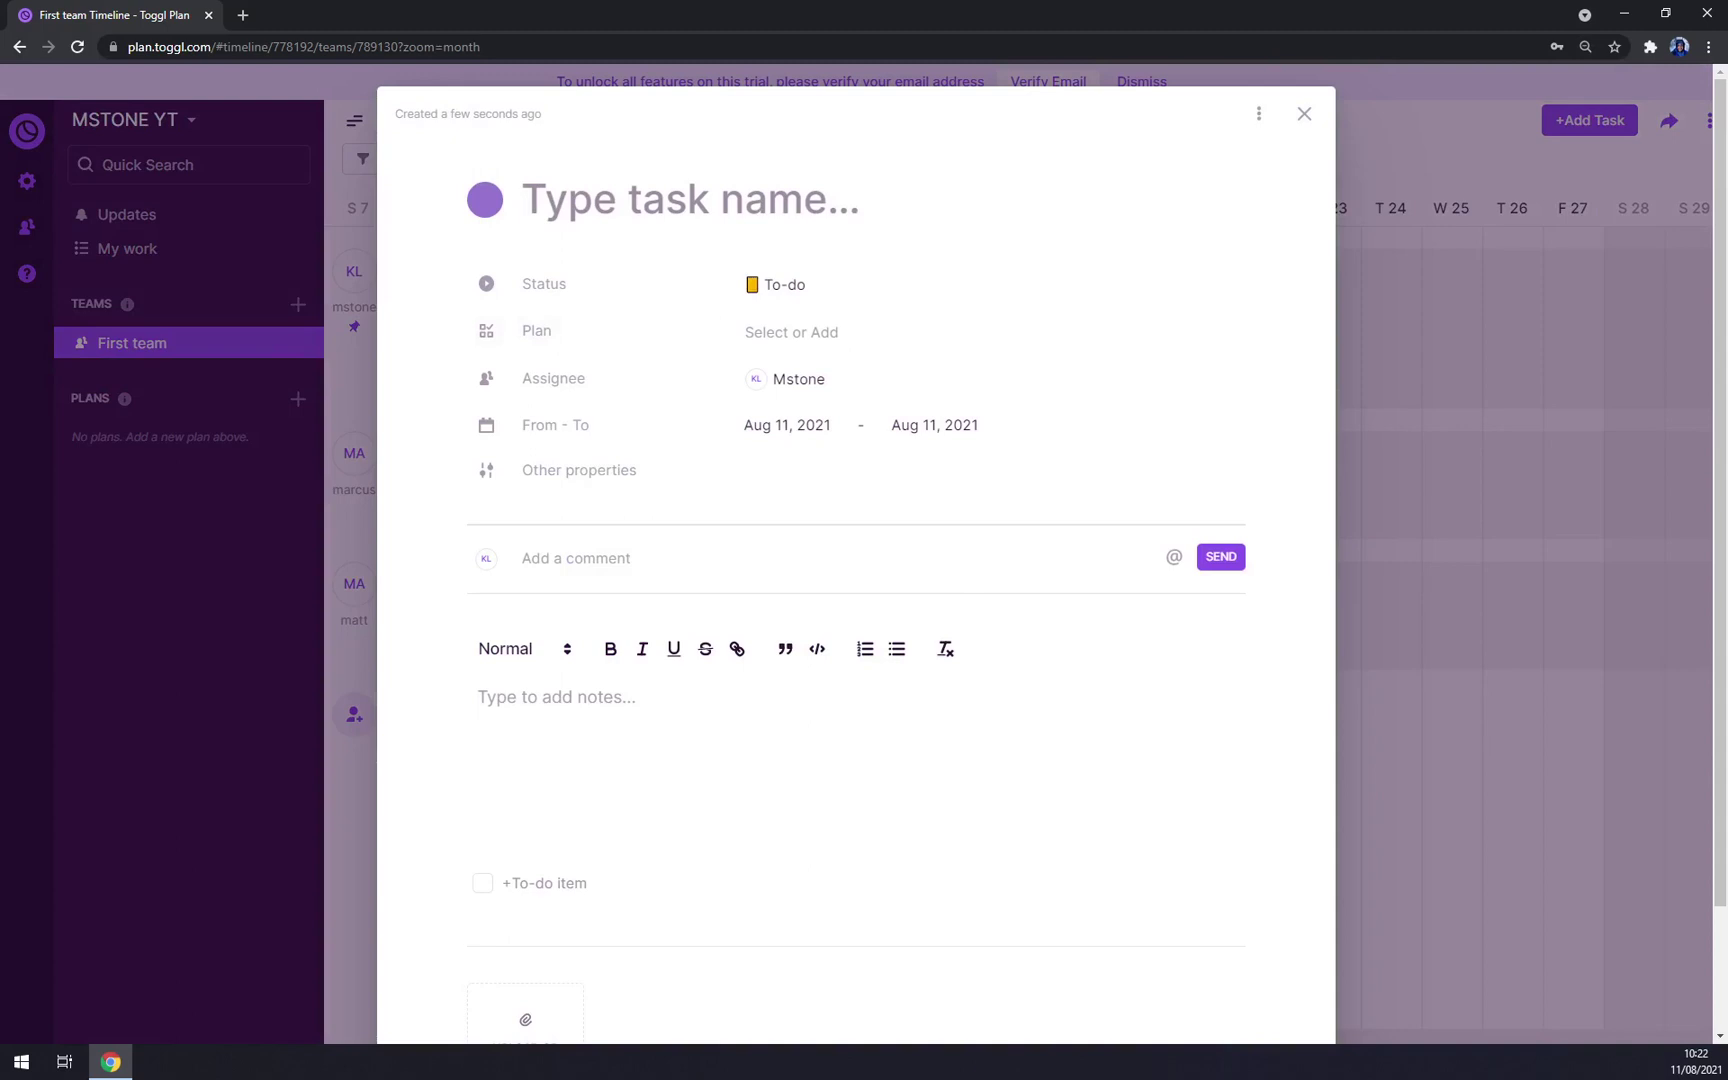
# Step: Title the new task 'Youtube Toggl Tutorial' and change its status from To-do to In progress
pyautogui.write('You')
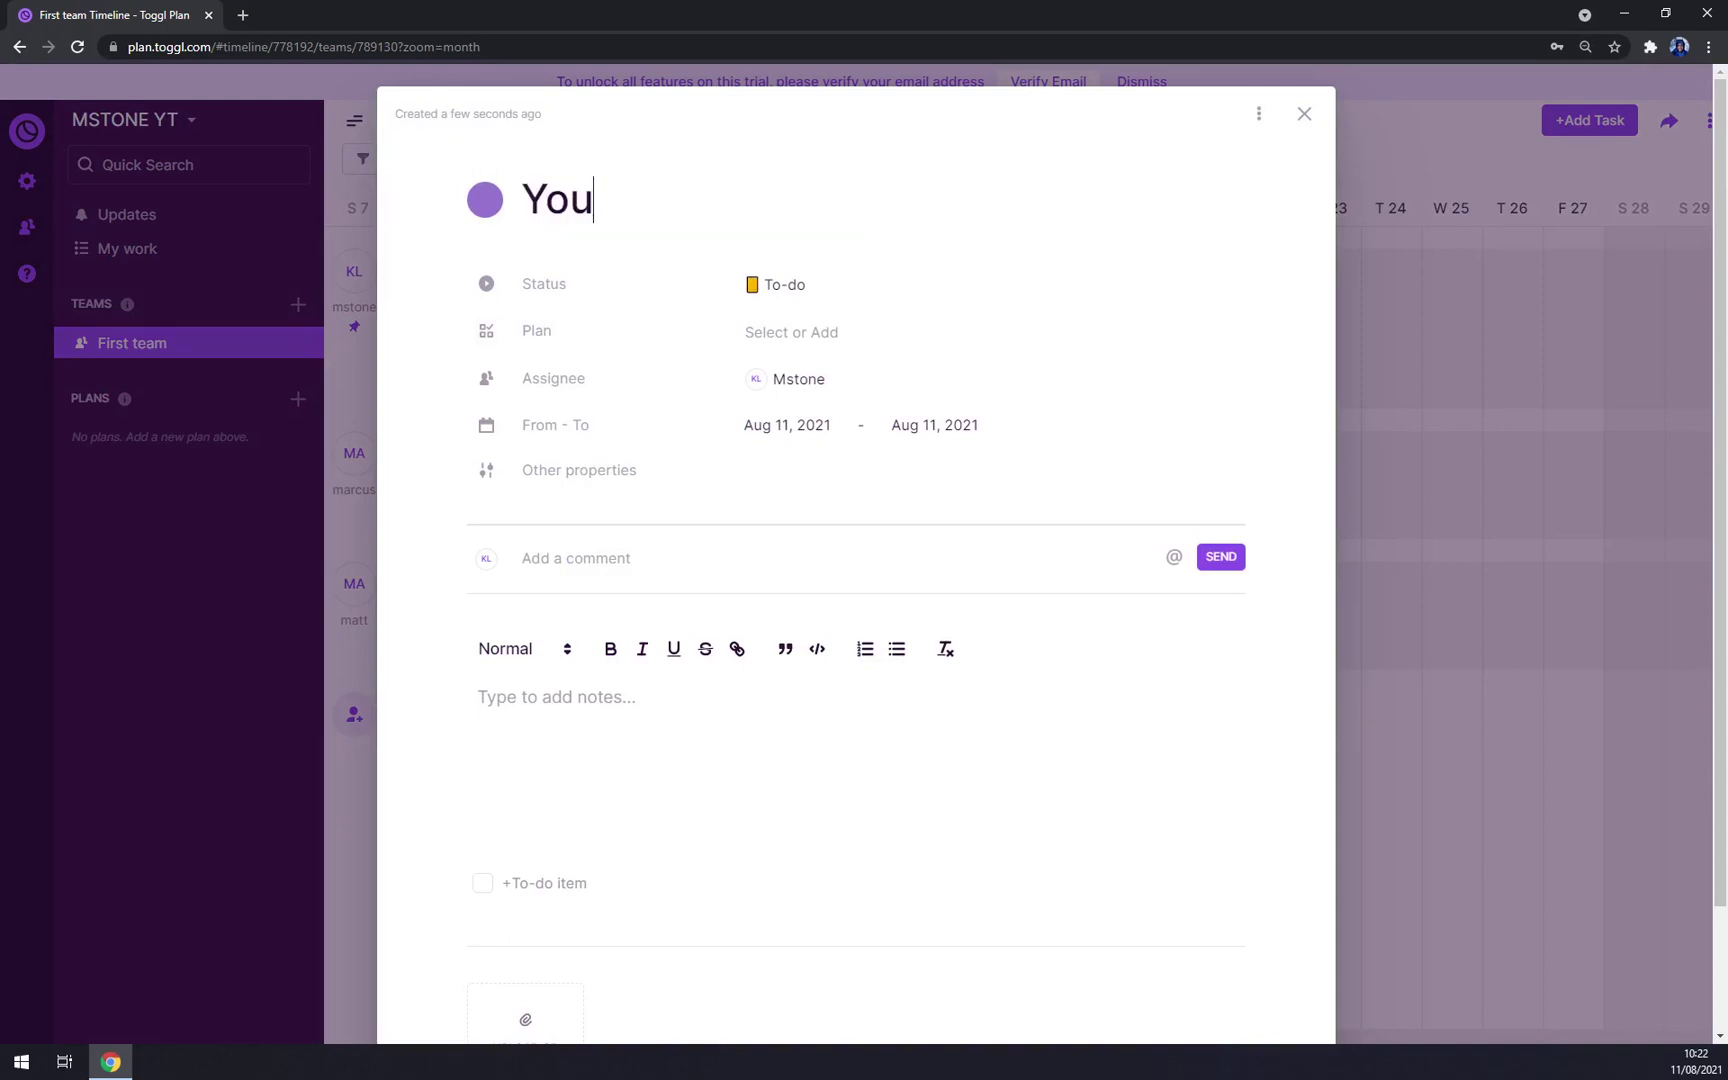
pyautogui.write('tube T')
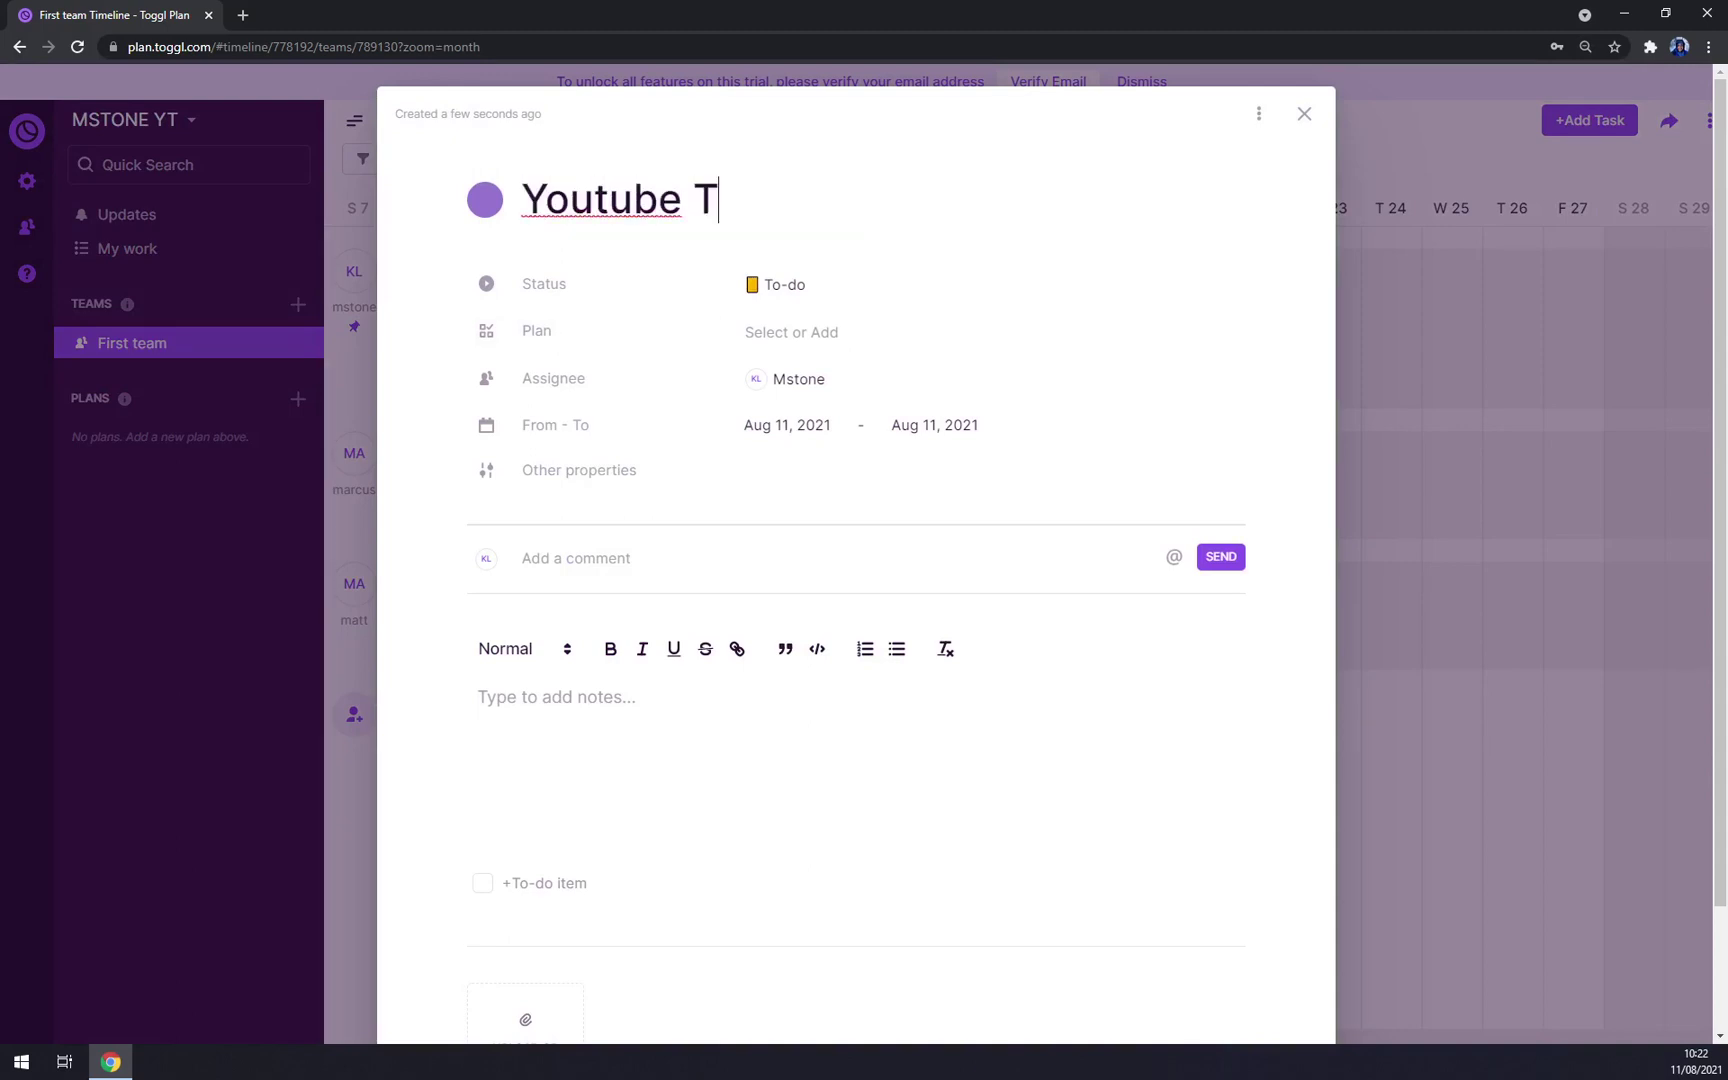
pyautogui.write('oggl Tuto')
pyautogui.press('BackSpace')
pyautogui.write('utorial')
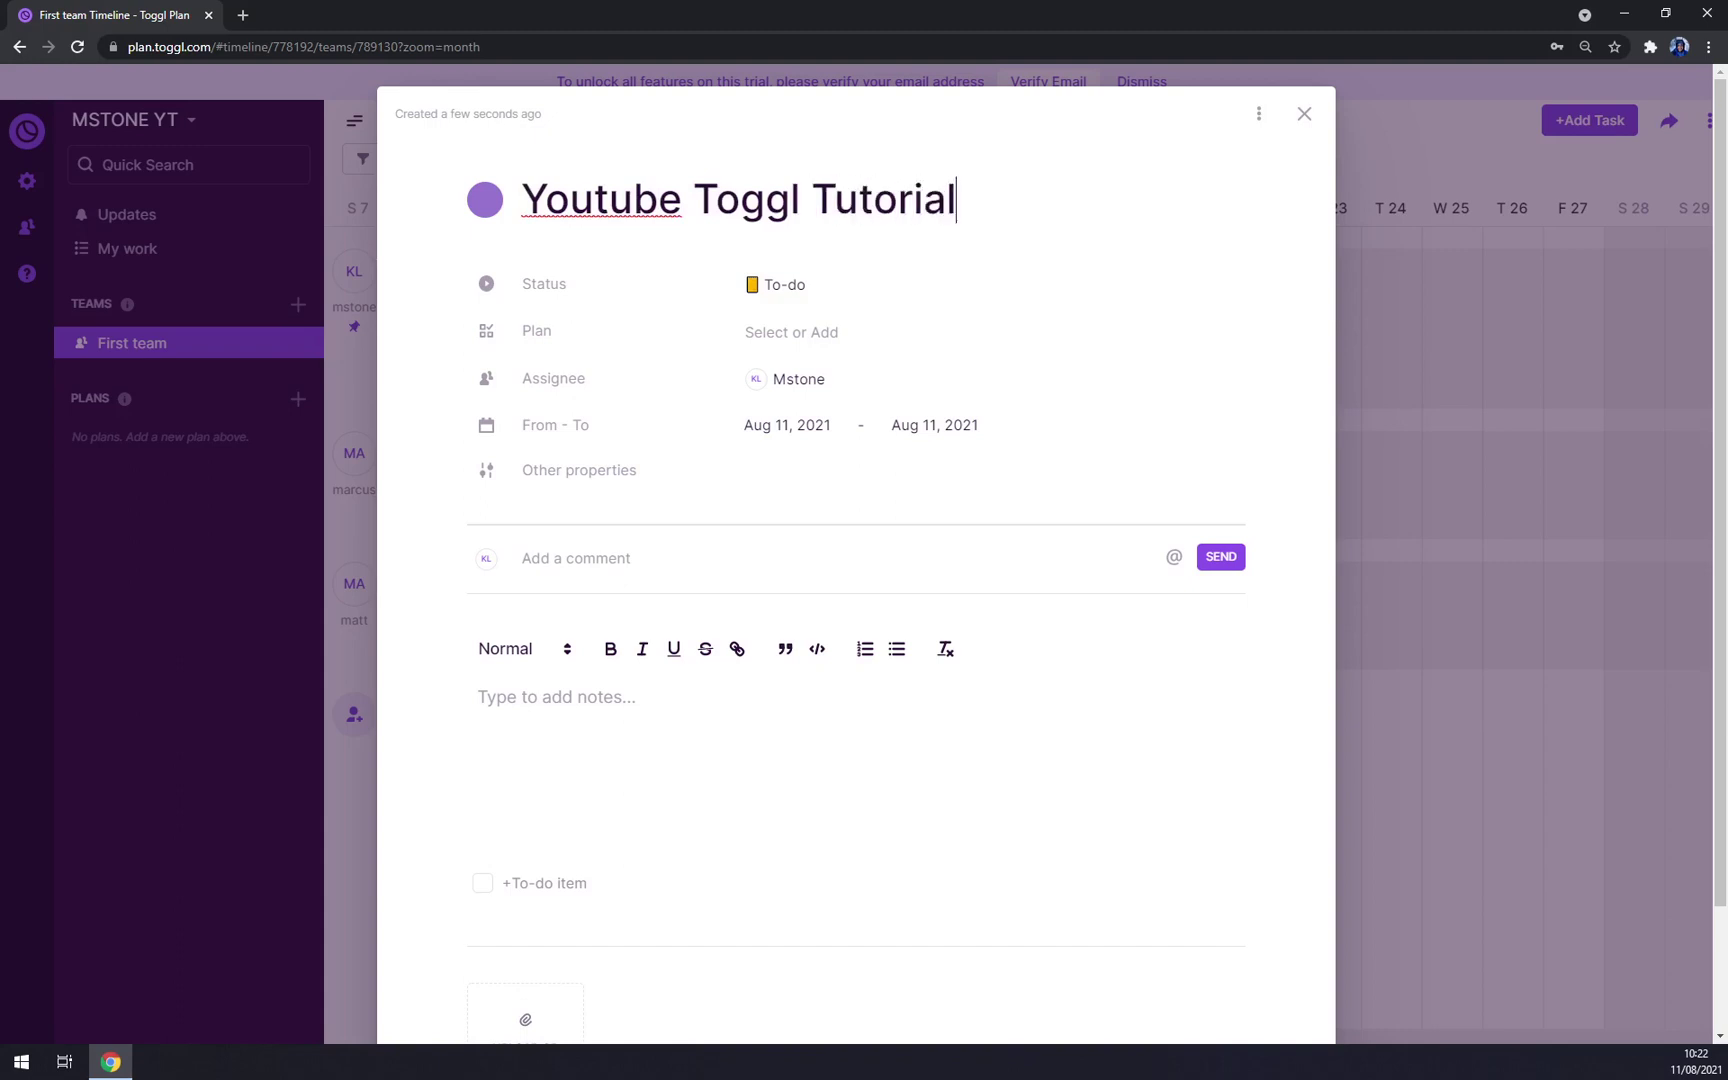
pyautogui.click(559, 300)
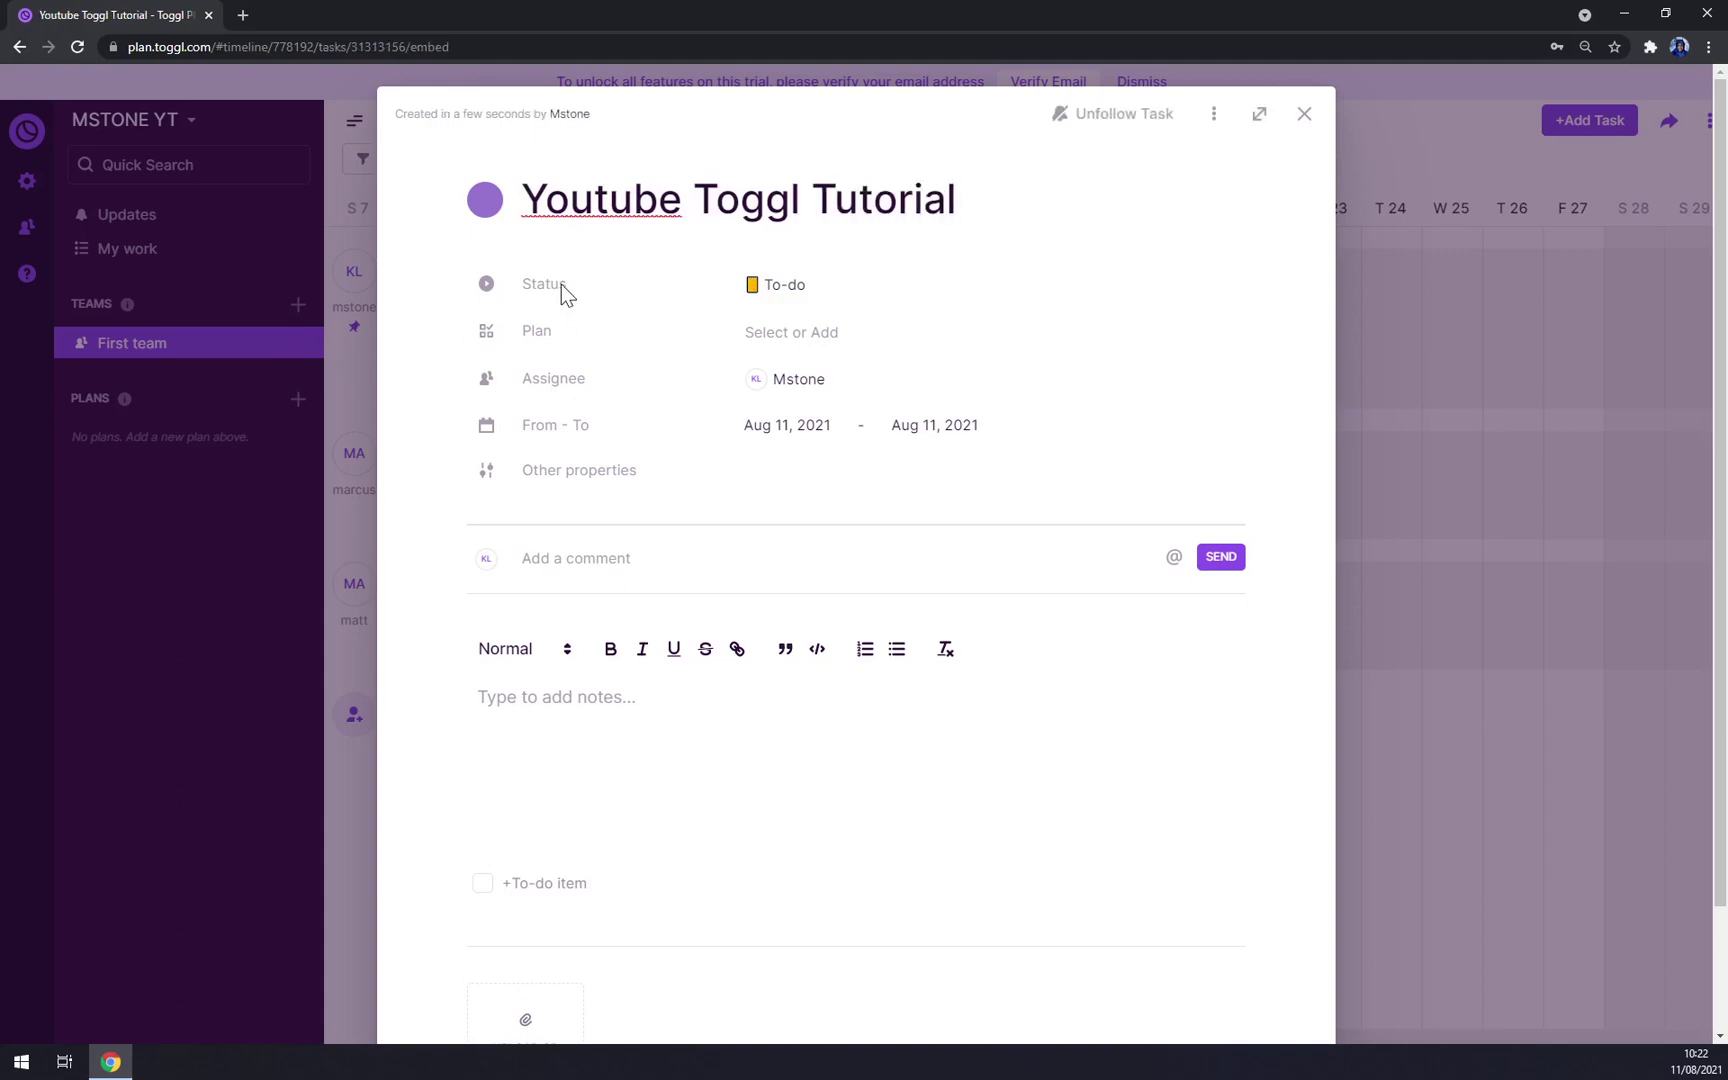
pyautogui.click(789, 287)
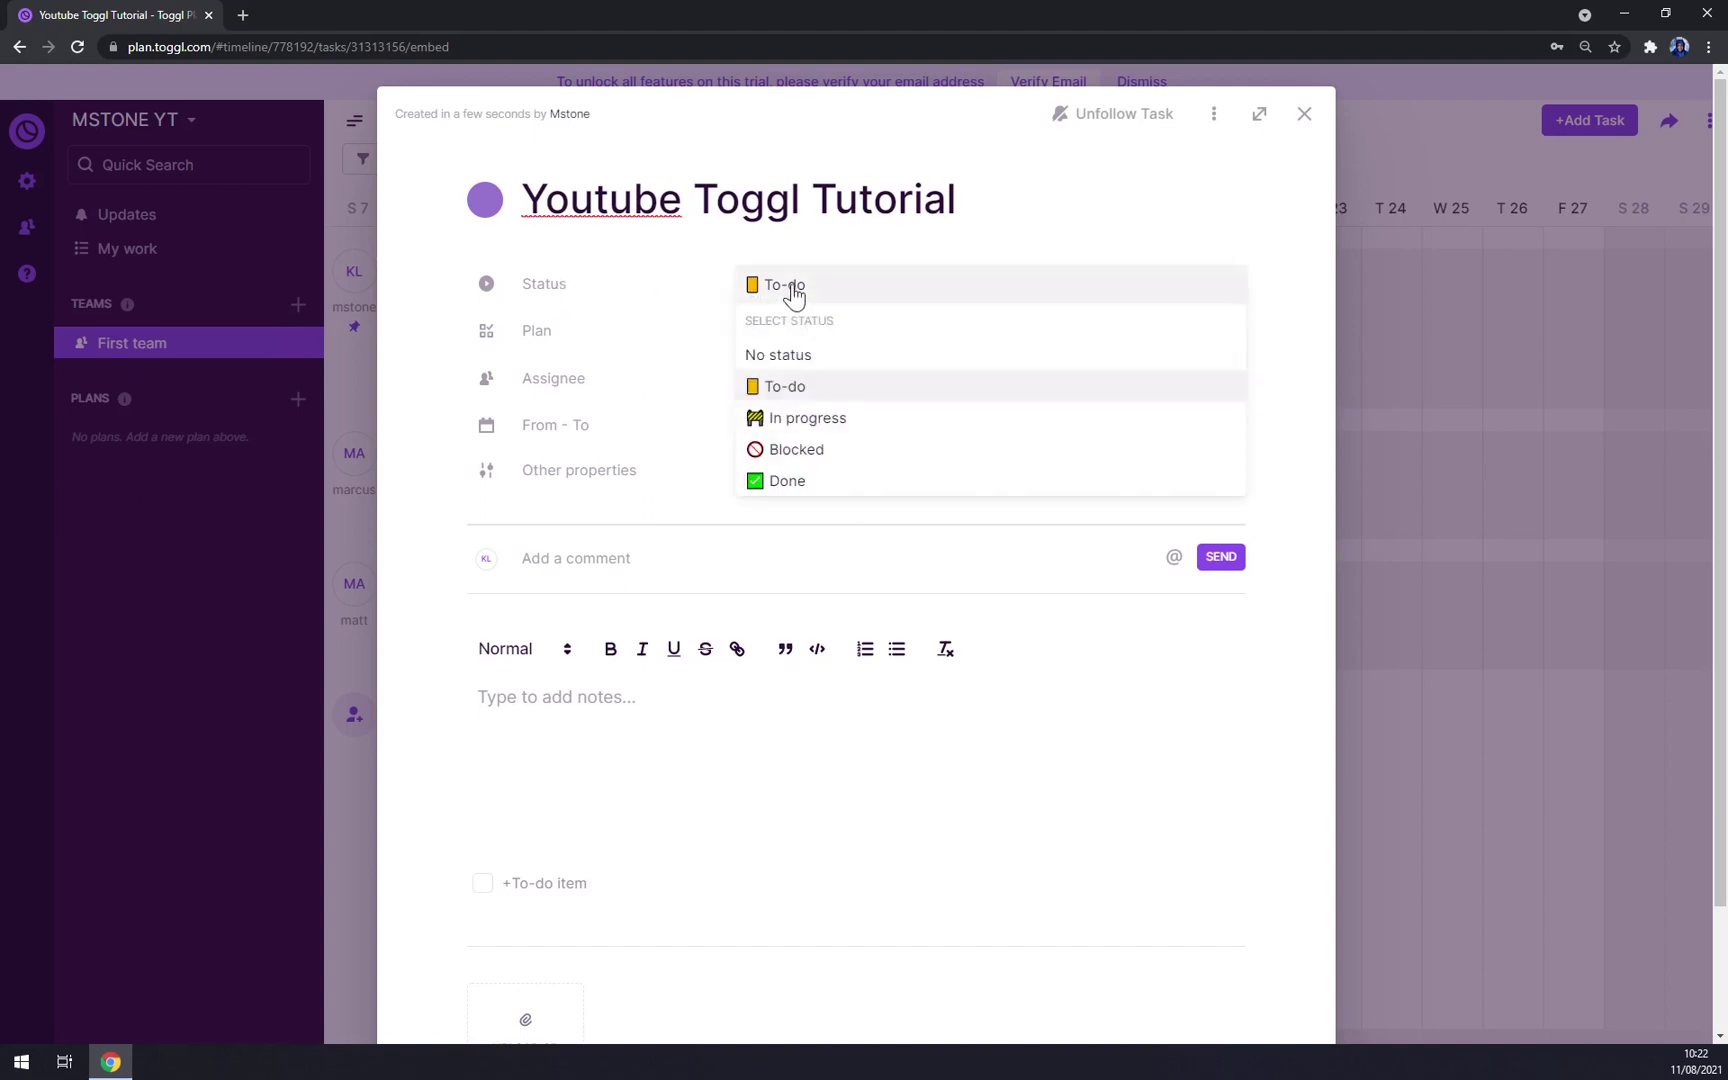
pyautogui.click(830, 430)
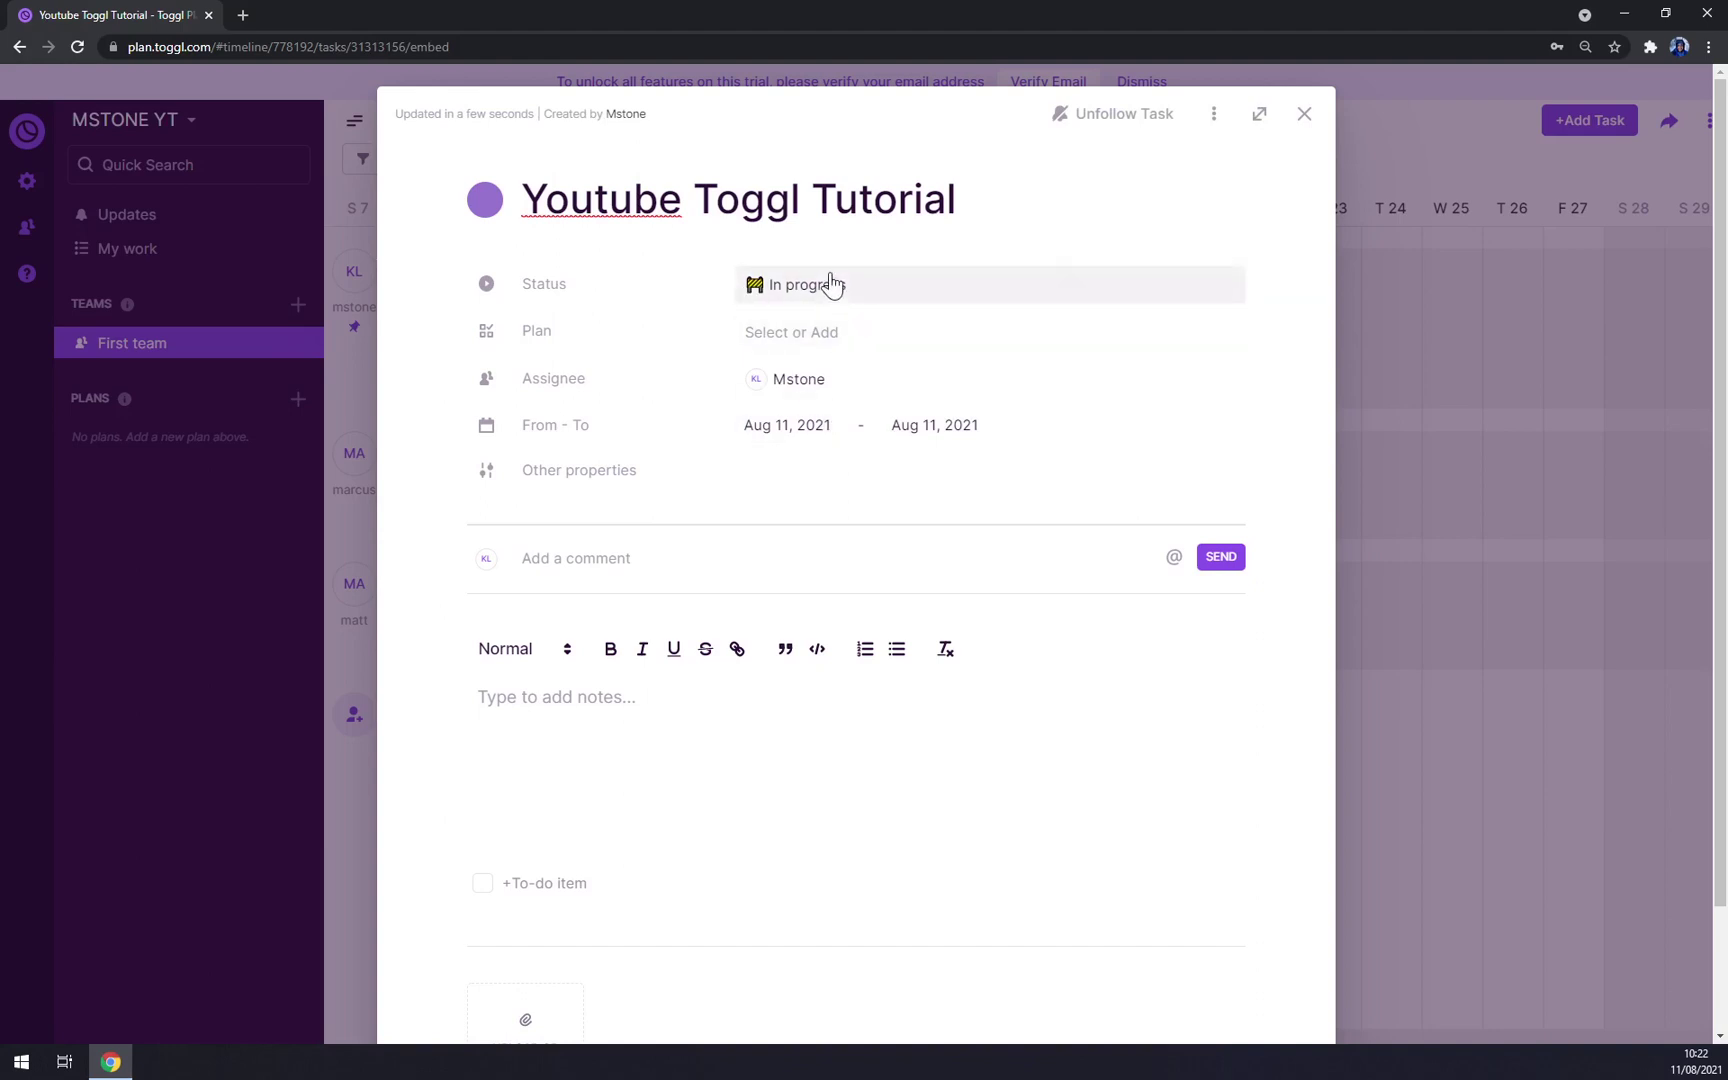
# Step: Add Matt and Marcus as assignees alongside Mstone
pyautogui.click(899, 390)
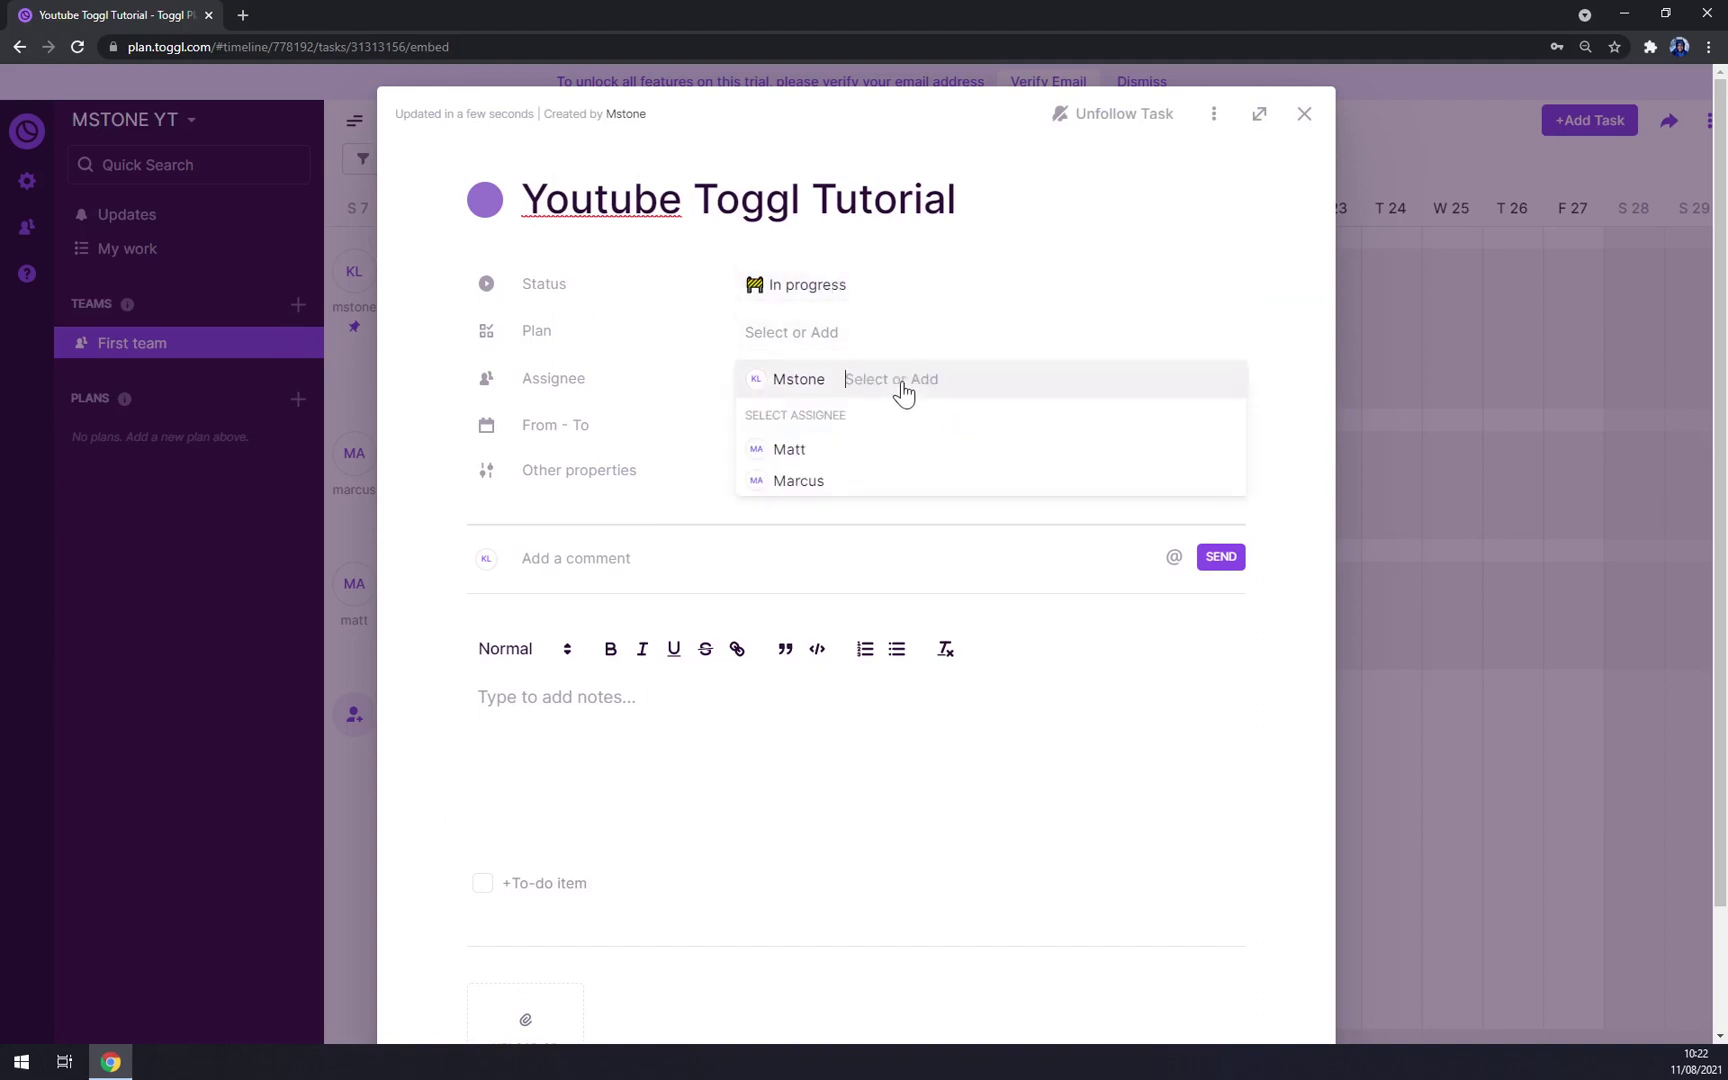
pyautogui.click(999, 307)
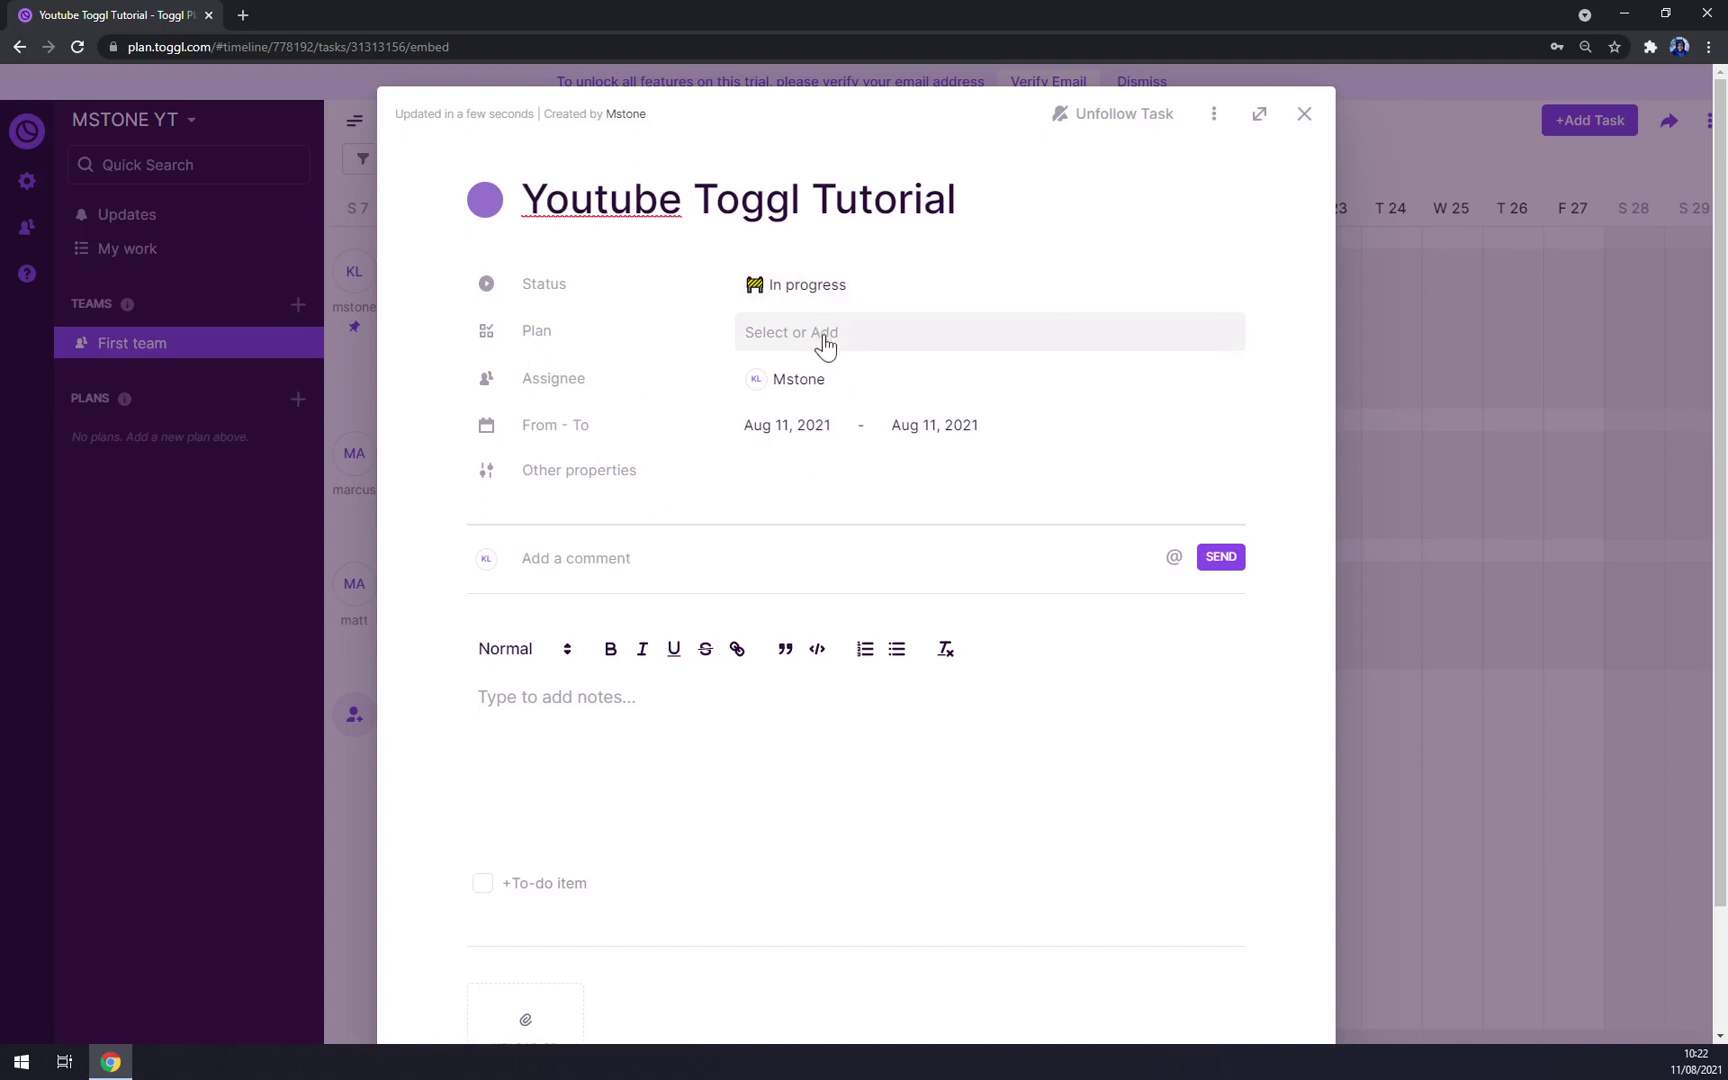
pyautogui.click(847, 379)
pyautogui.click(823, 455)
pyautogui.click(827, 453)
pyautogui.click(1061, 306)
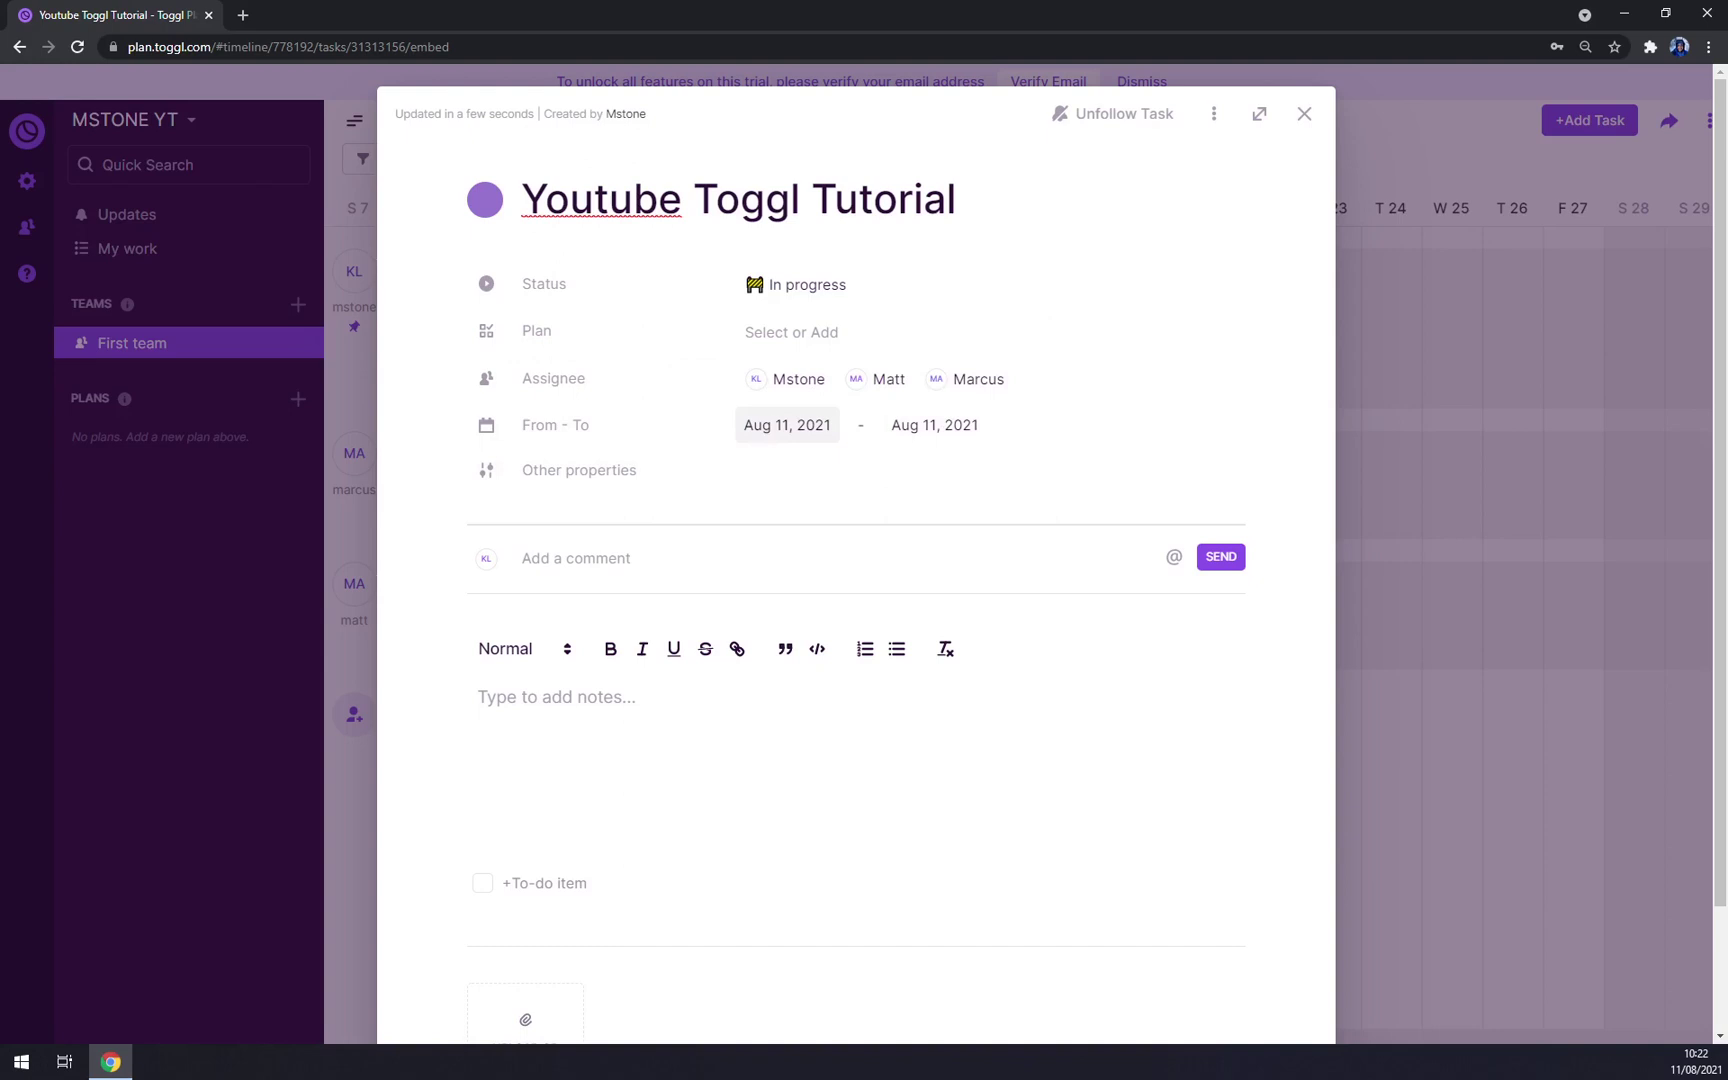
# Step: Move the task's end date to Aug 13, 2021 and draft the comment 'HELLO YOUTUBE'
pyautogui.click(962, 428)
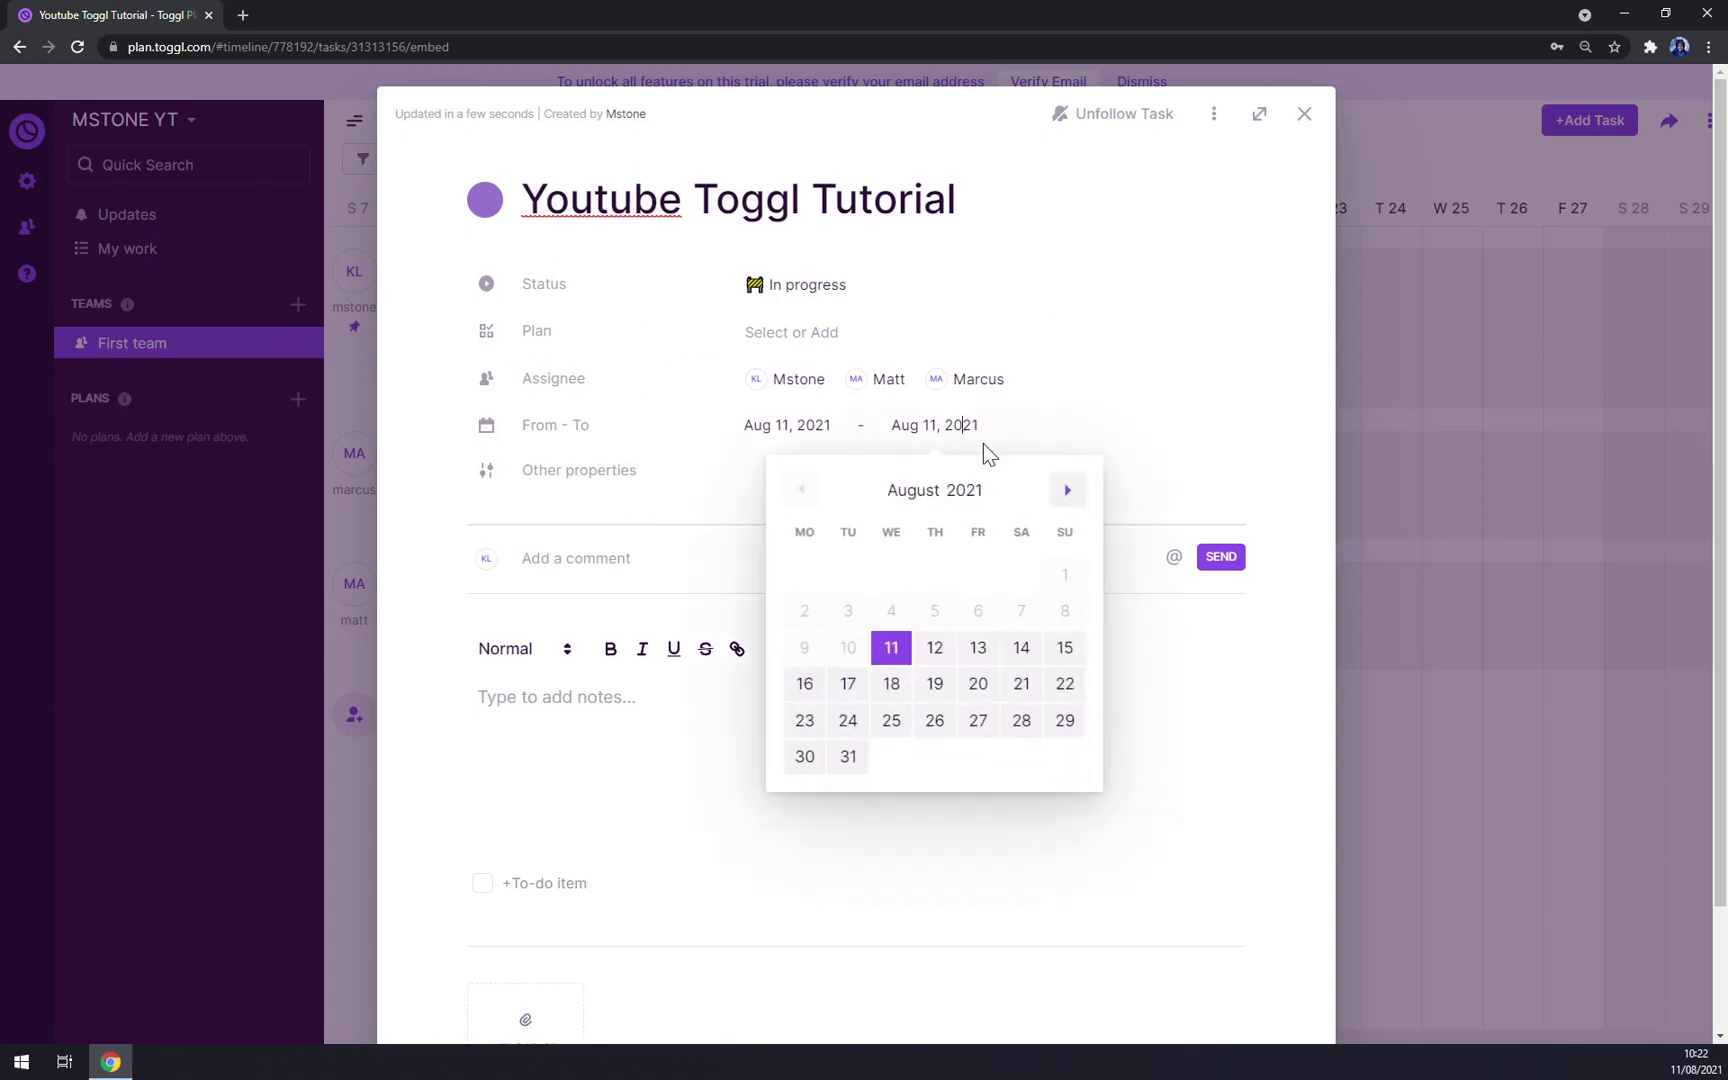
pyautogui.click(943, 658)
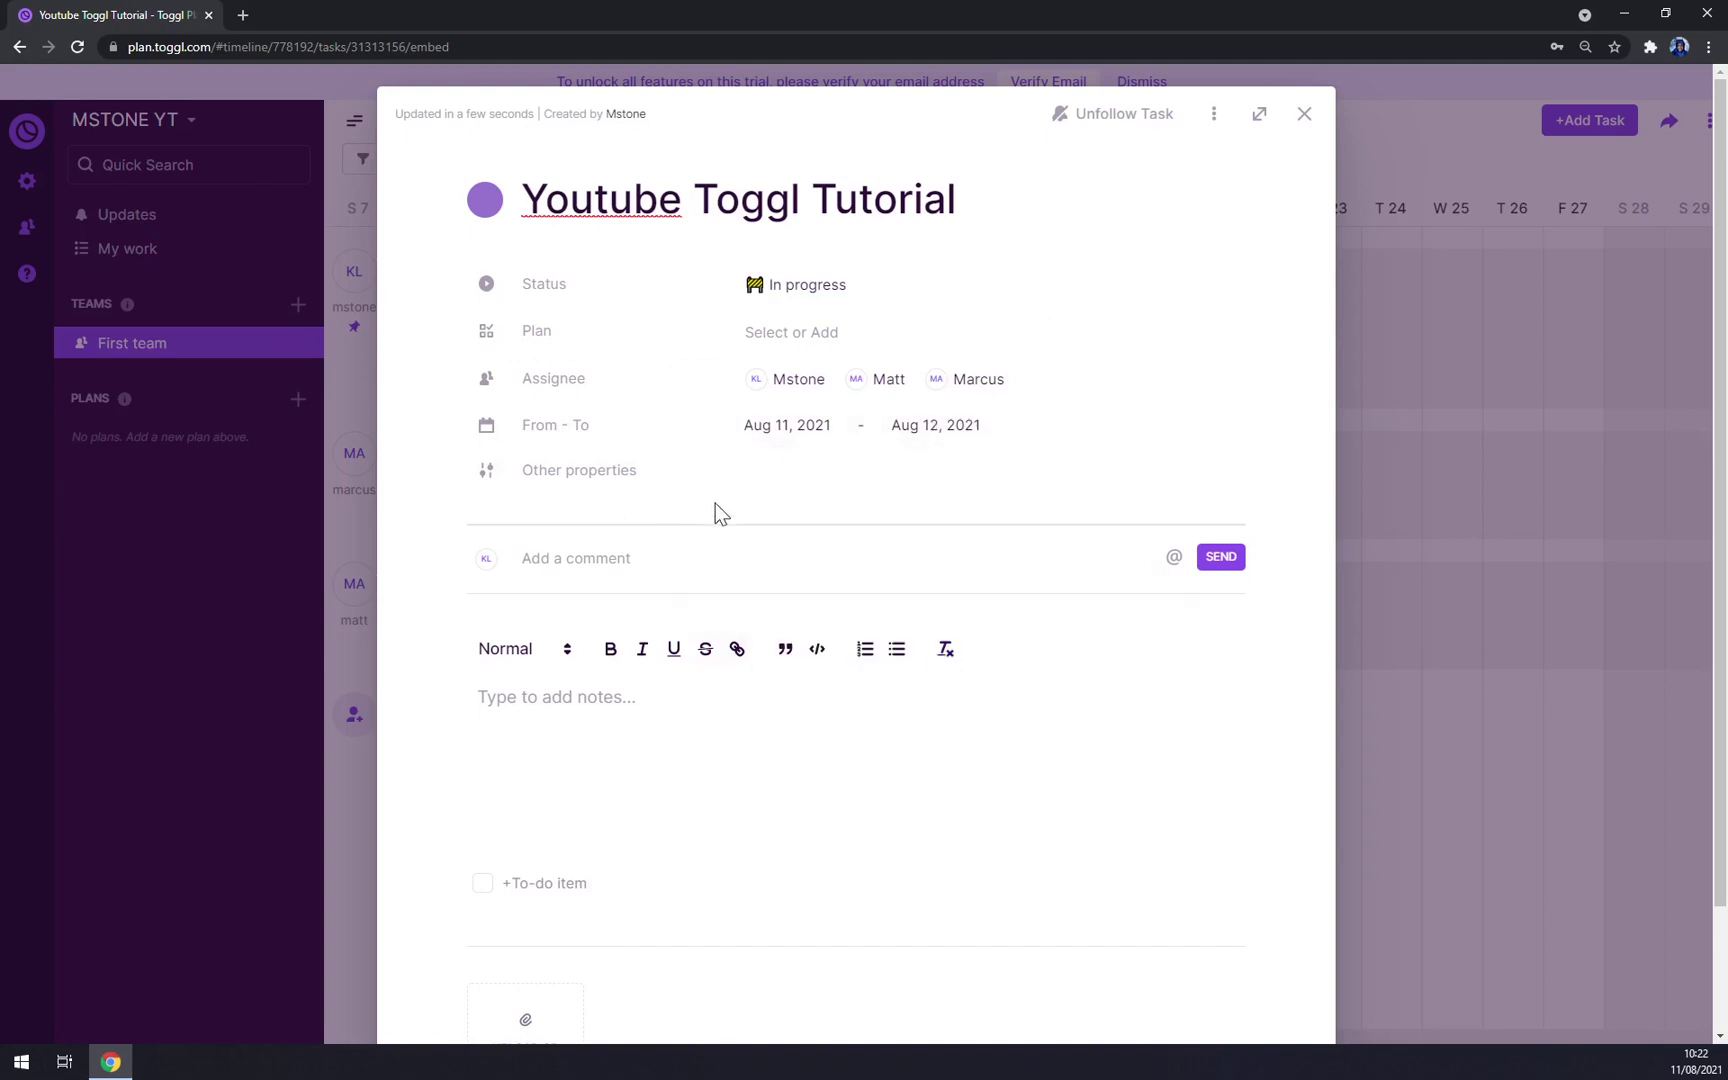
pyautogui.click(954, 428)
pyautogui.click(979, 652)
pyautogui.write('HELLO YOUTUBE')
# Step: Add the note 'Get it done asap' to the task, opening and closing the file upload picker
pyautogui.scroll(-2, 629, 748)
pyautogui.click(629, 748)
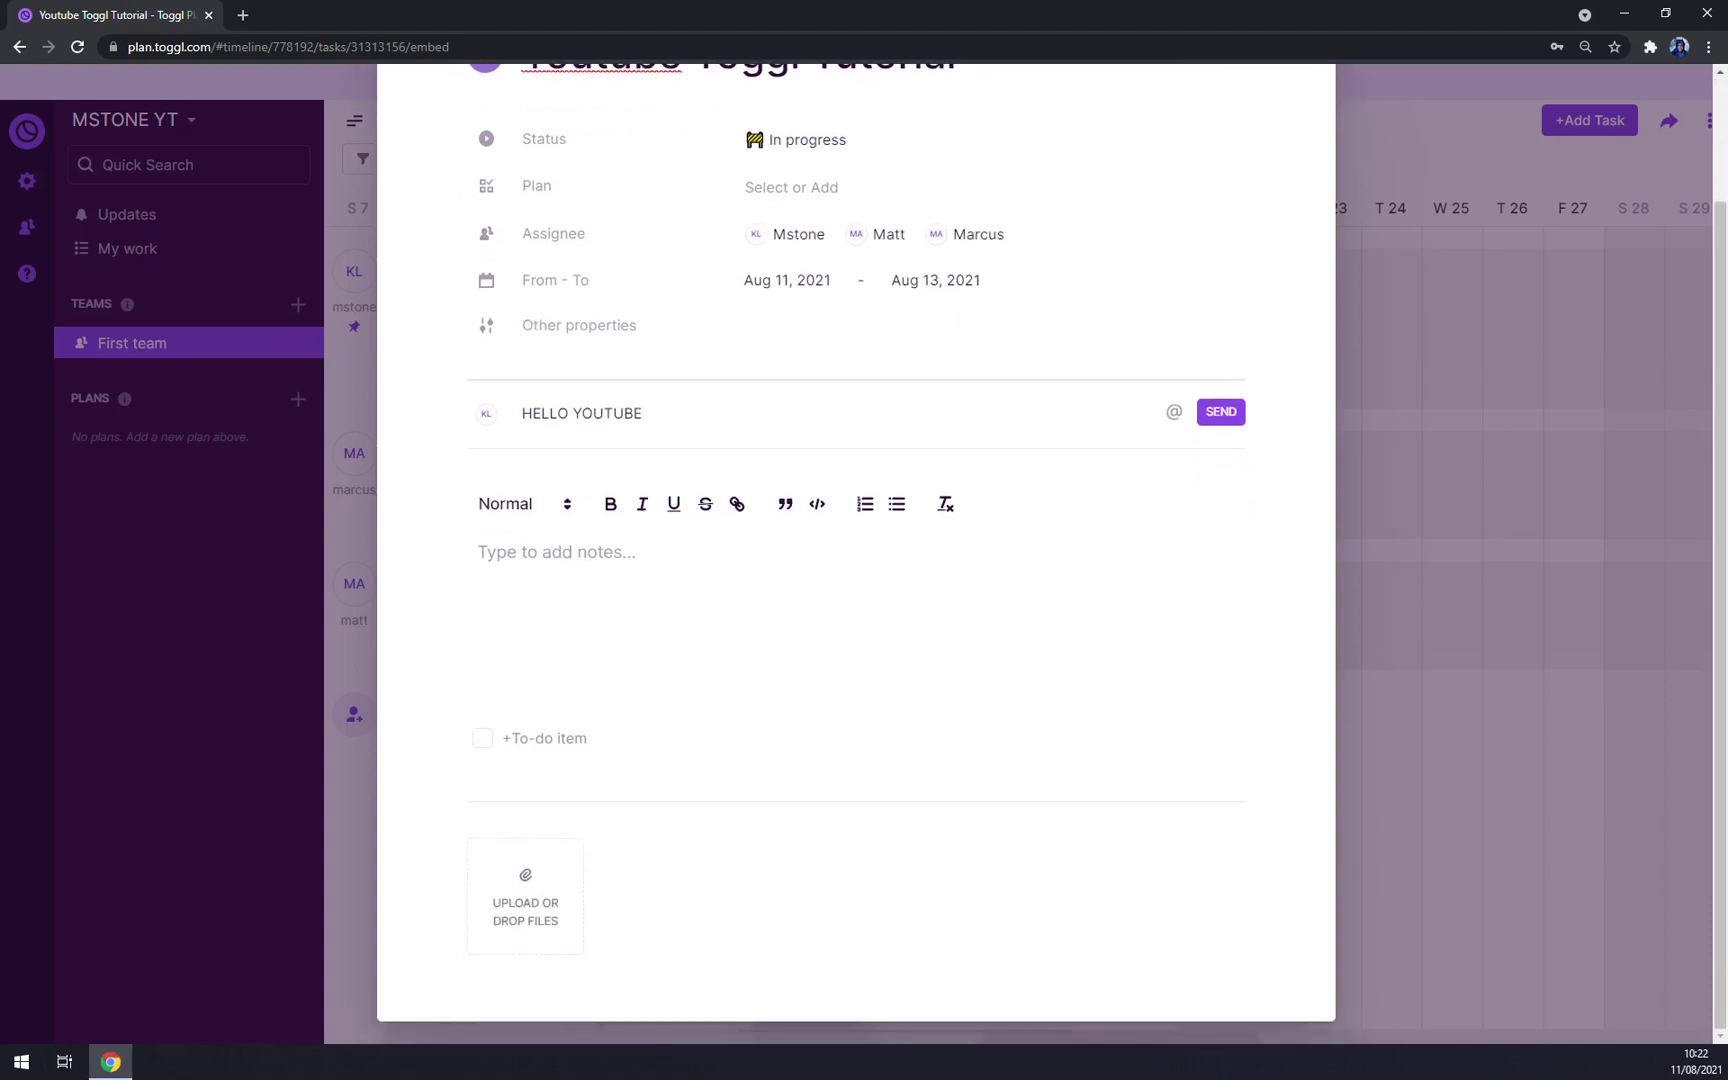
pyautogui.scroll(2, 629, 748)
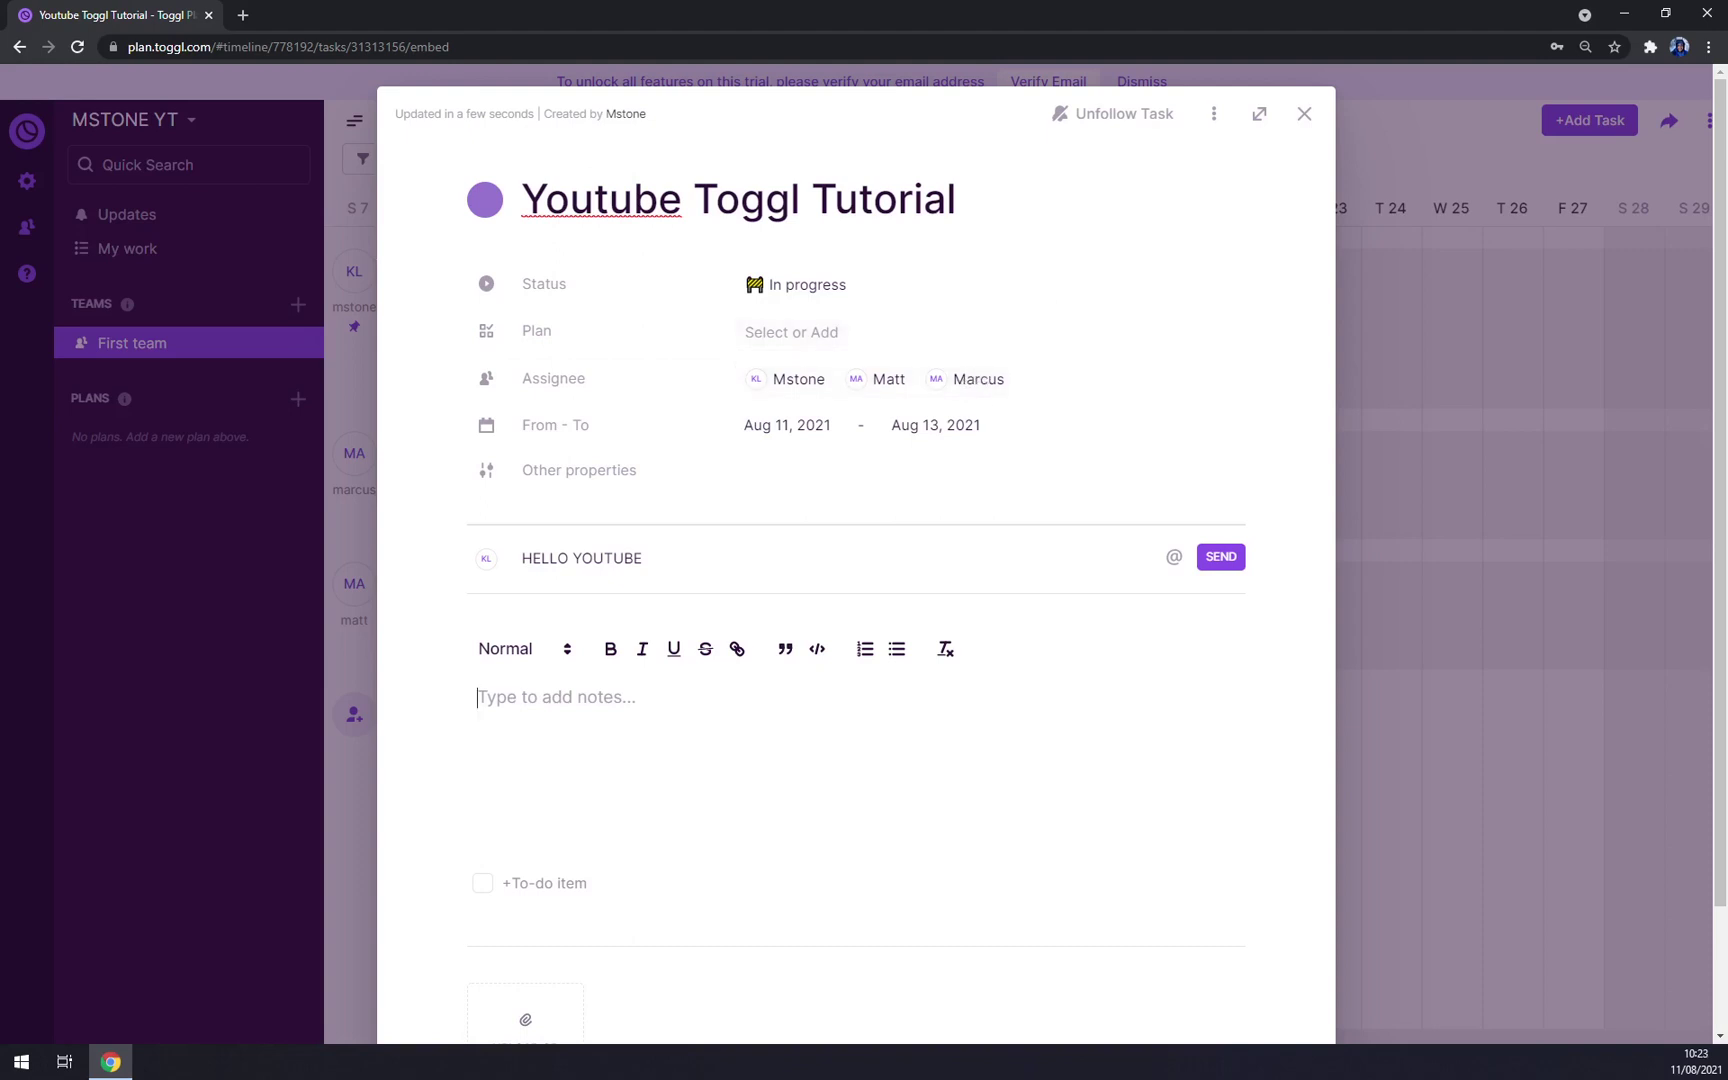
pyautogui.write('Get it done asap')
pyautogui.scroll(-2, 653, 853)
pyautogui.click(519, 878)
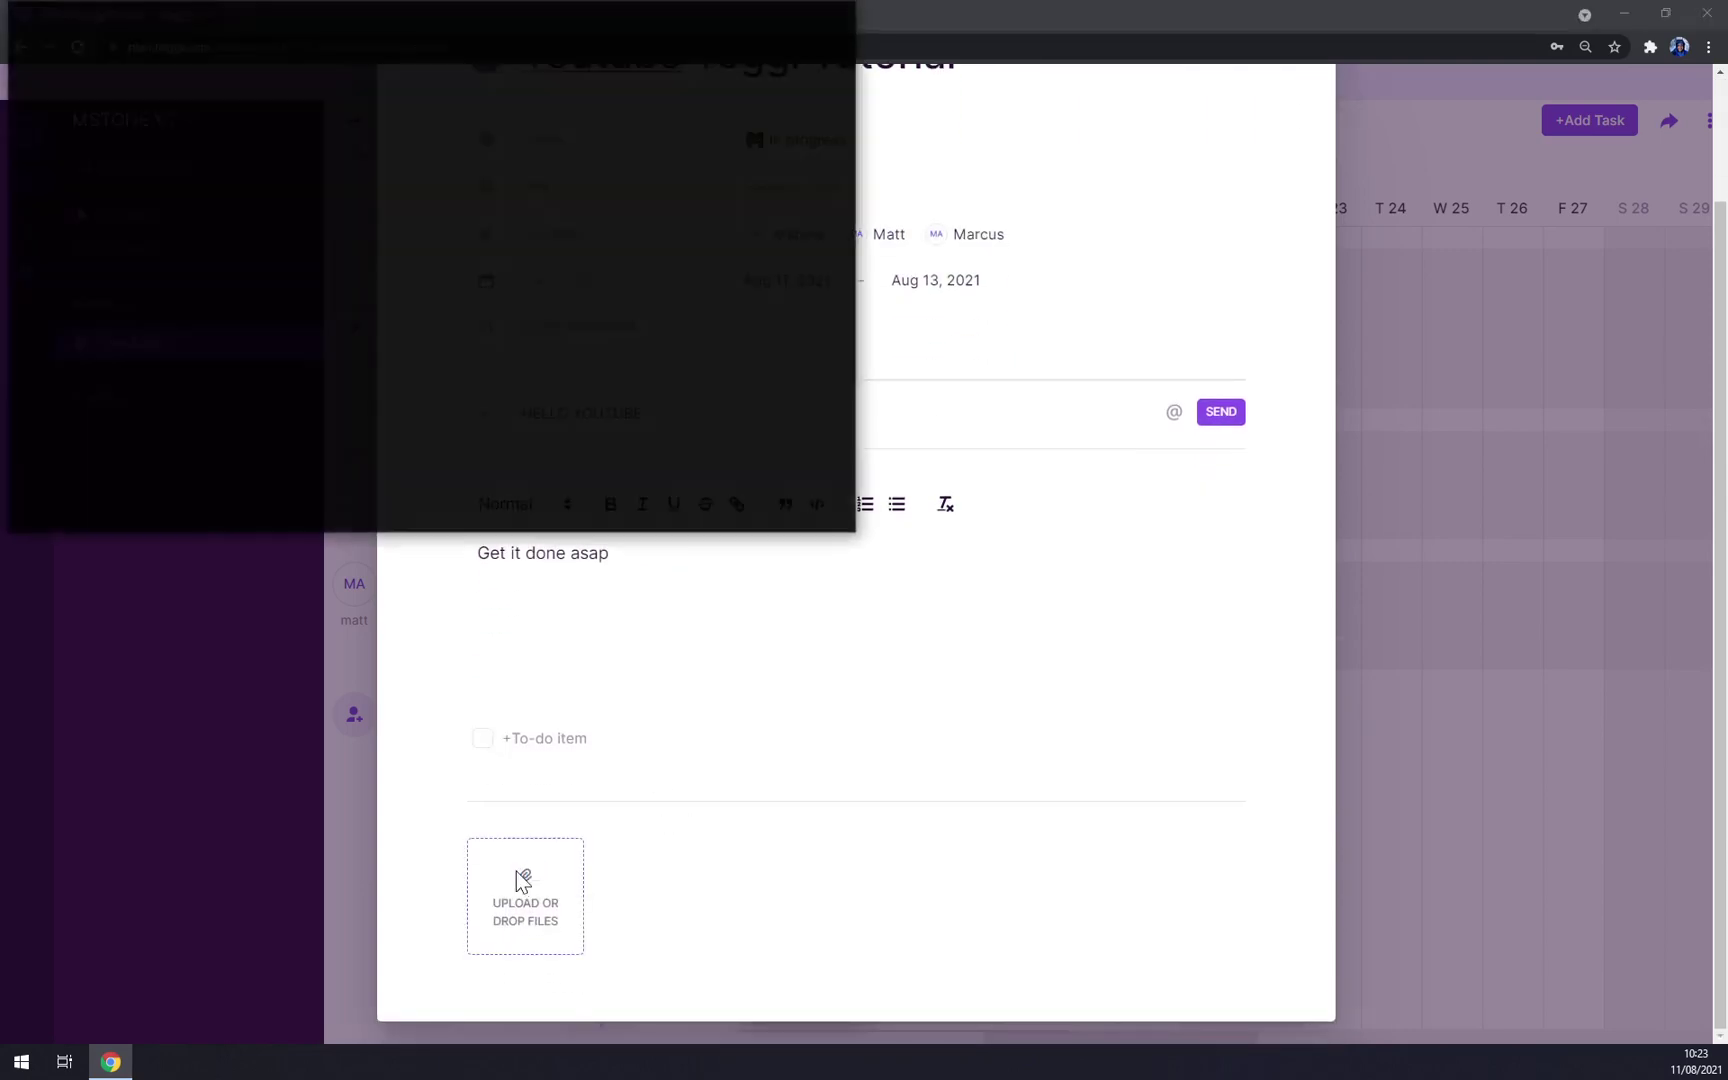
pyautogui.click(848, 20)
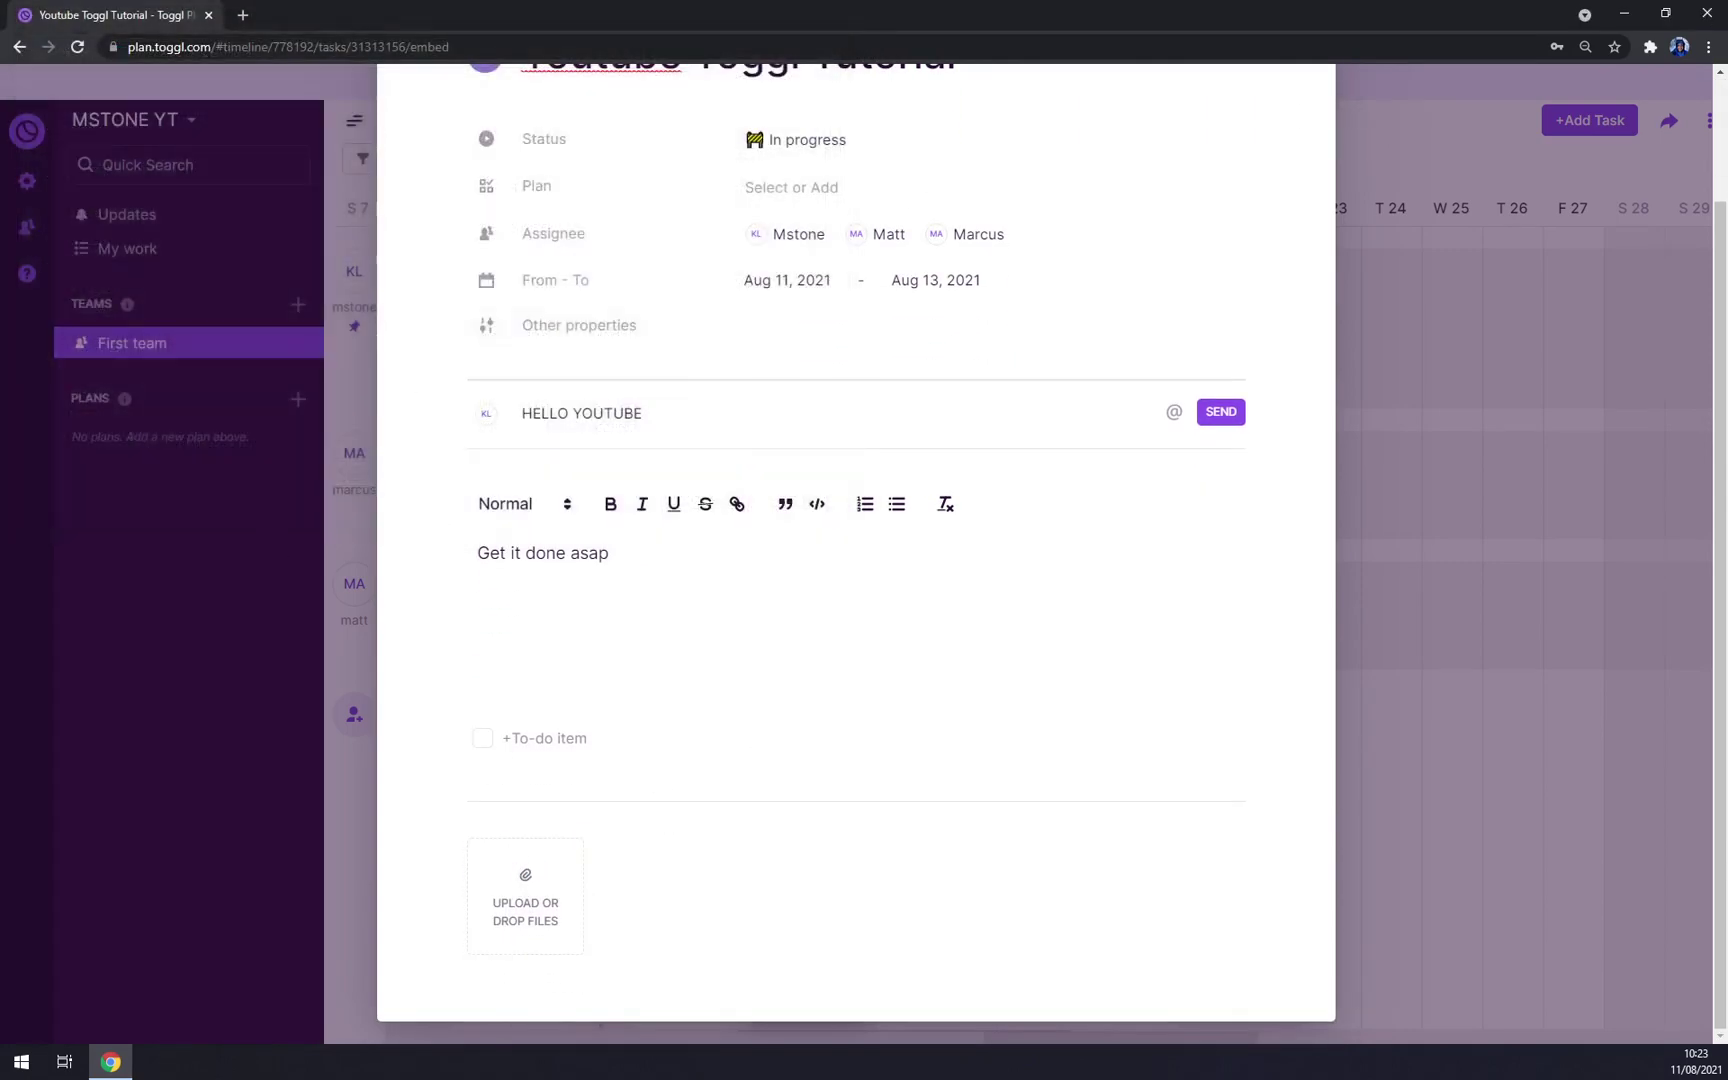
pyautogui.scroll(2, 937, 625)
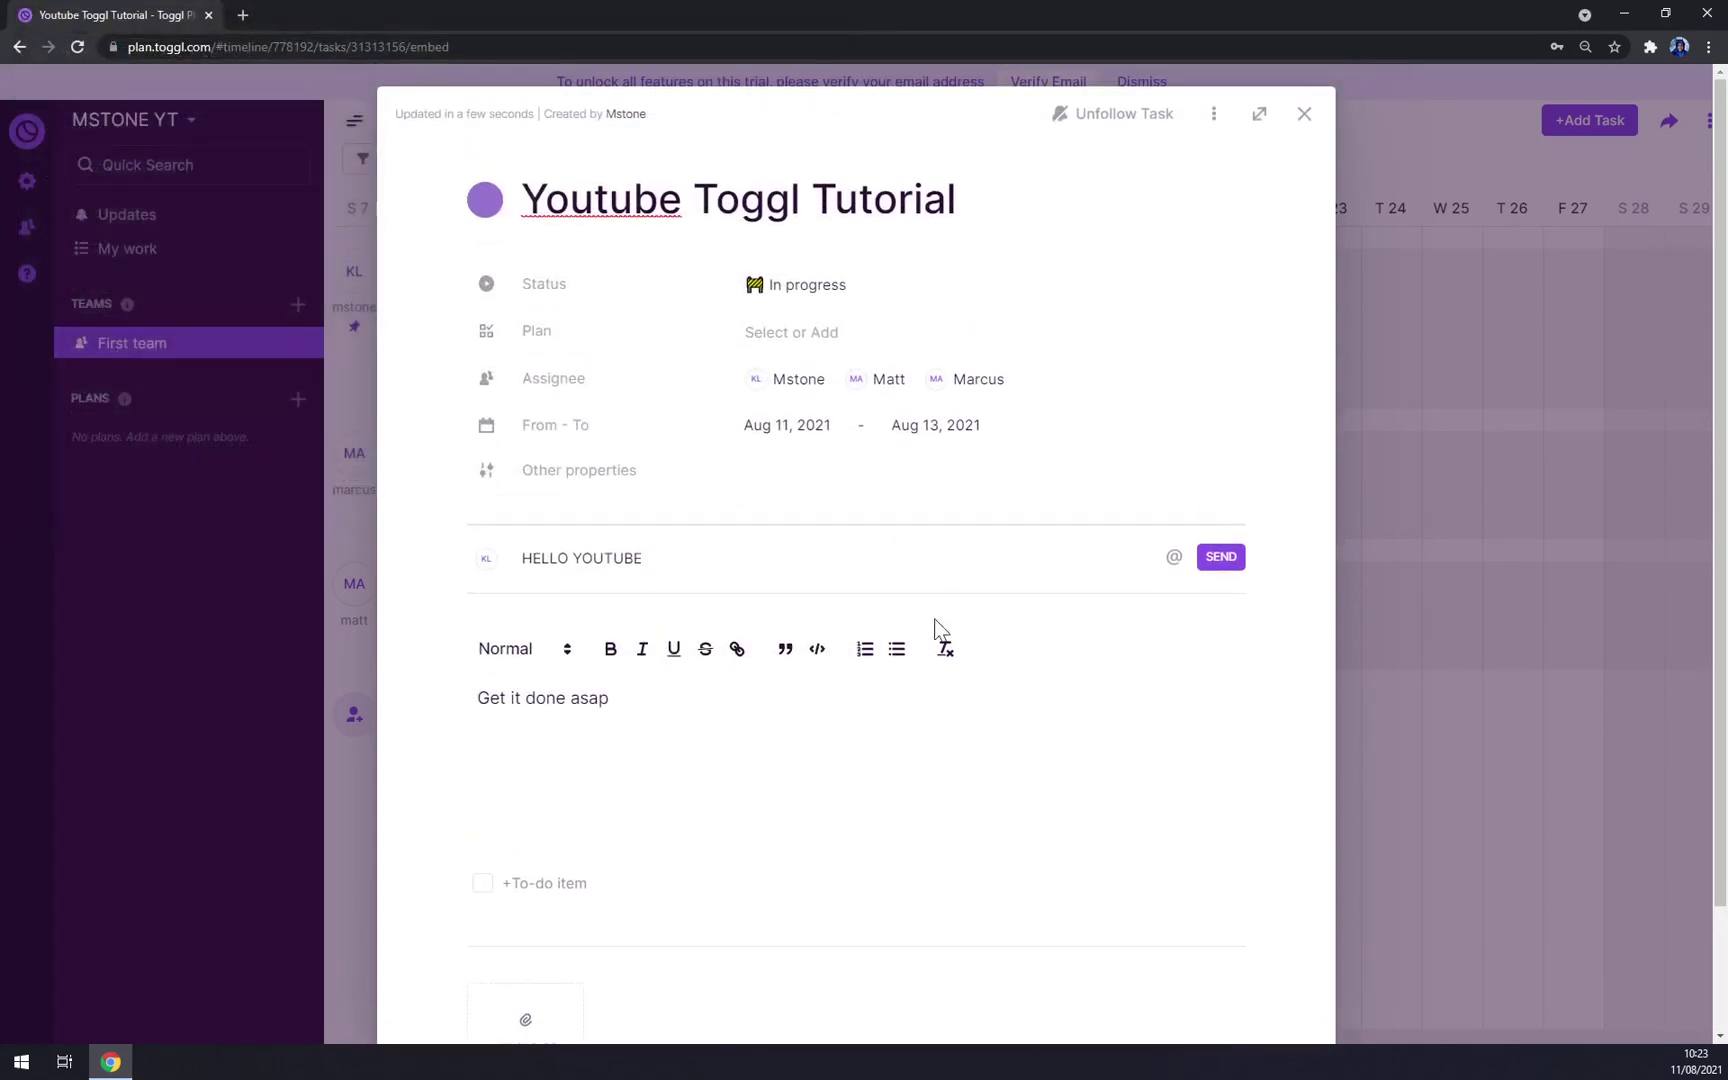
# Step: Post the drafted 'HELLO YOUTUBE' comment on the task
pyautogui.click(1220, 557)
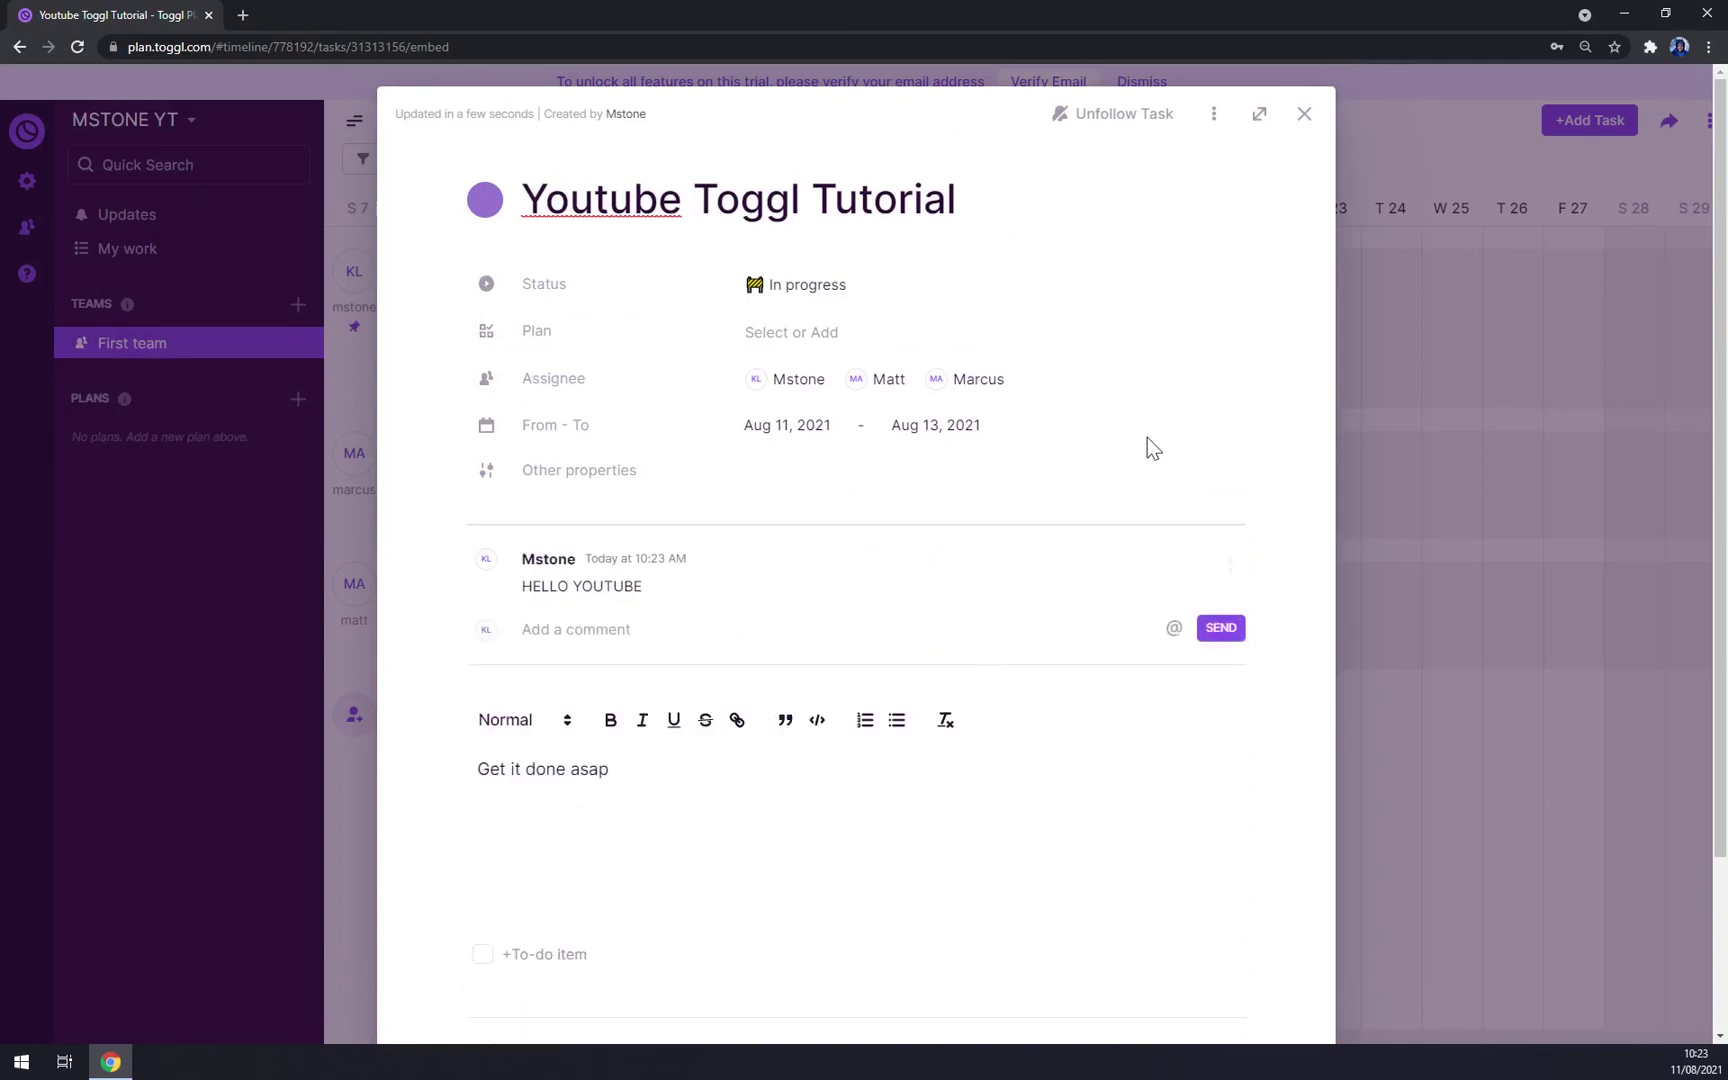
pyautogui.scroll(-2, 733, 450)
pyautogui.scroll(2, 633, 764)
pyautogui.scroll(-2, 849, 525)
pyautogui.scroll(2, 1172, 345)
pyautogui.scroll(1, 1176, 349)
pyautogui.click(1304, 118)
pyautogui.moveTo(670, 470)
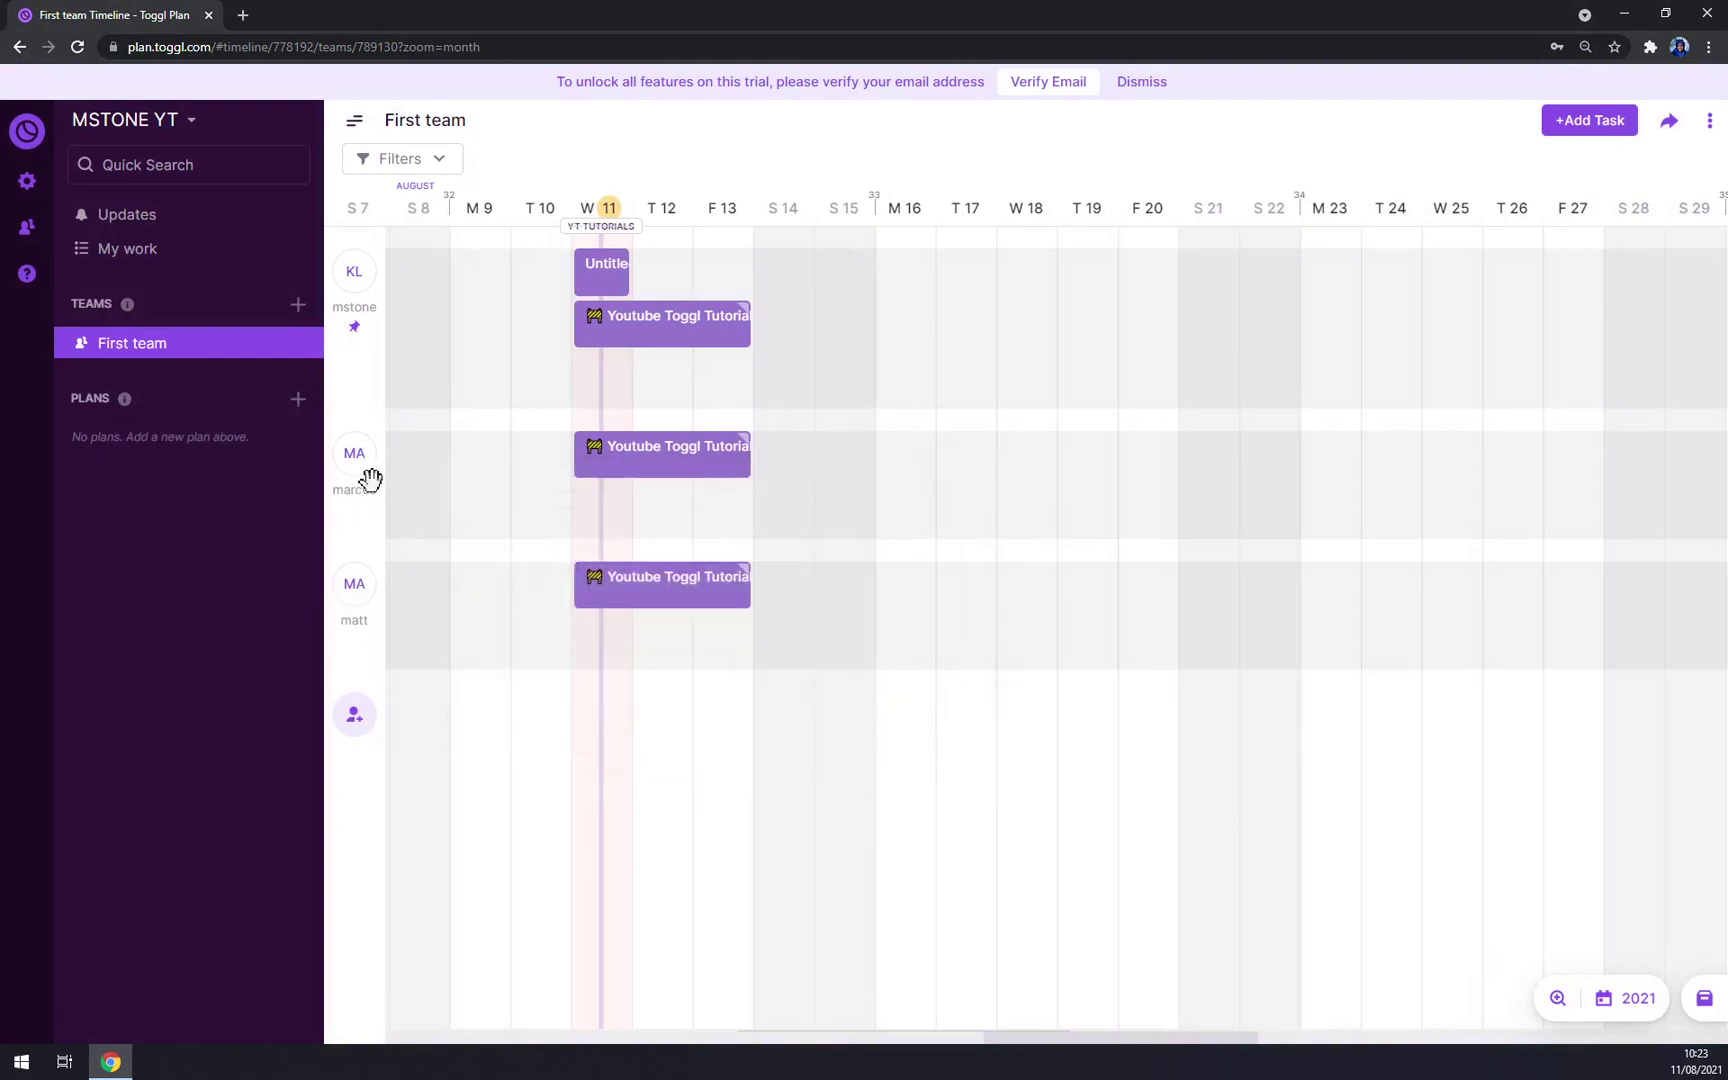
pyautogui.moveTo(677, 345)
pyautogui.click(719, 346)
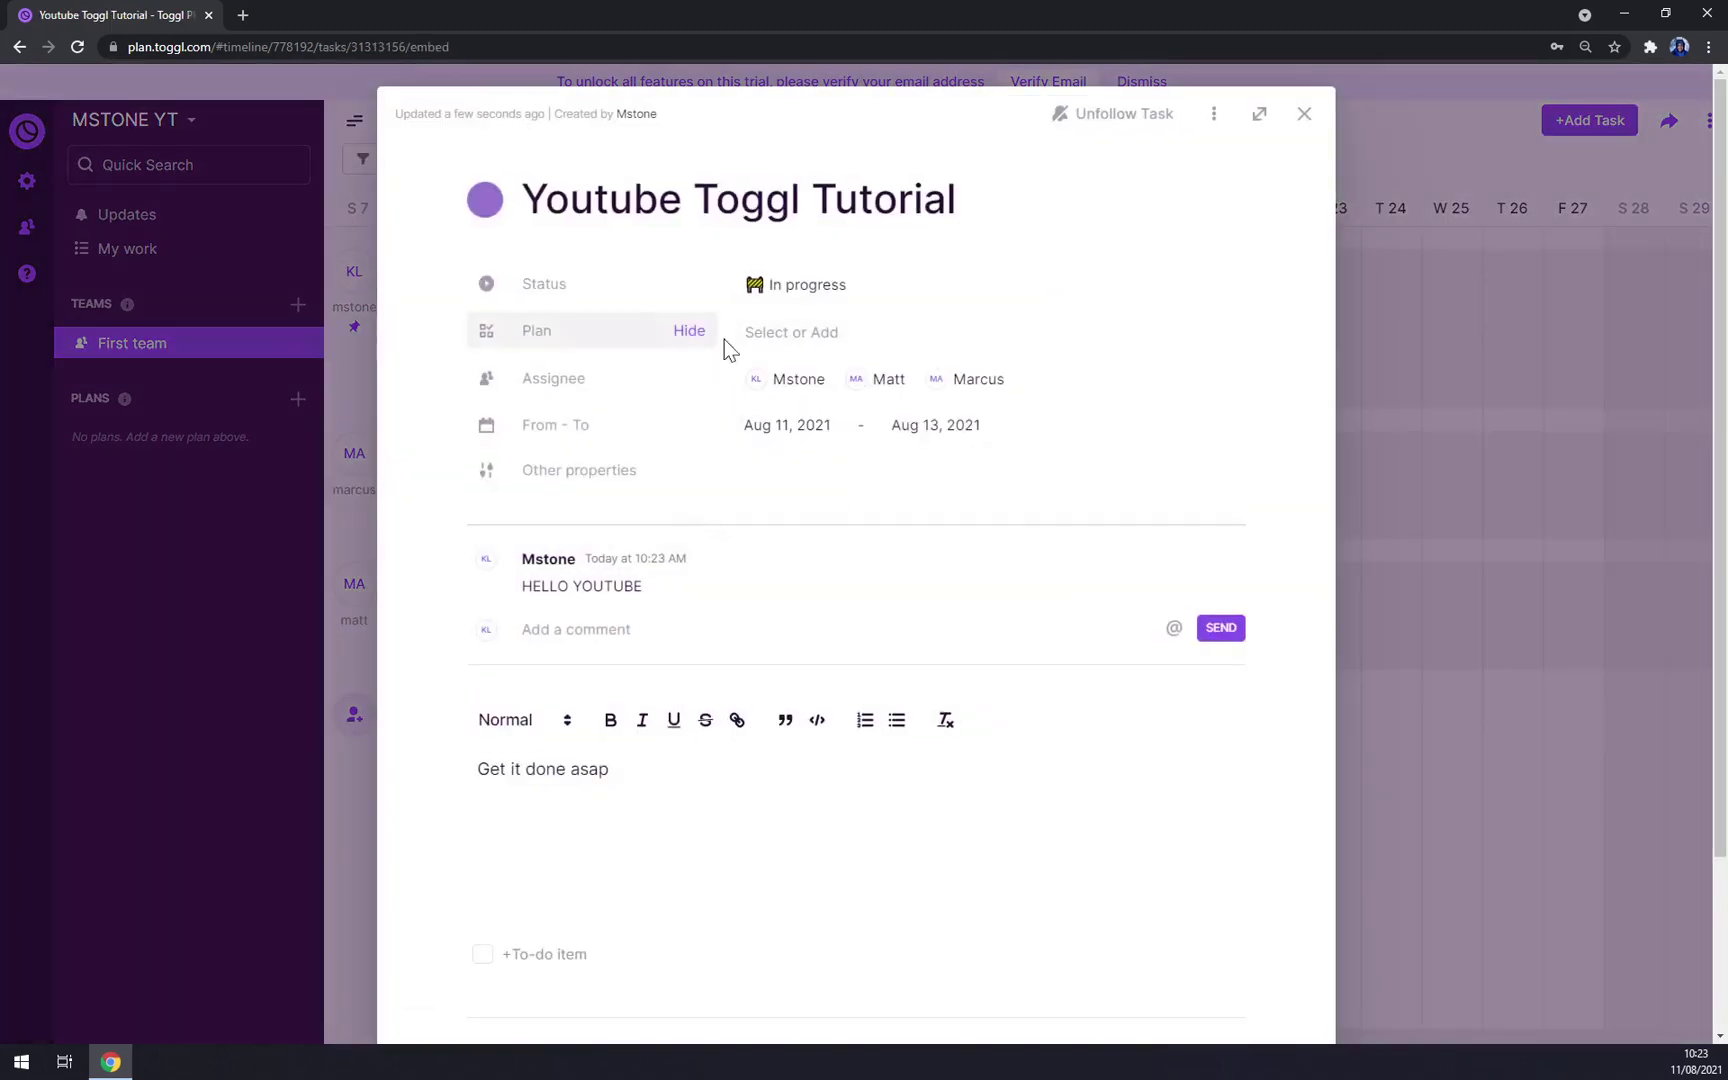
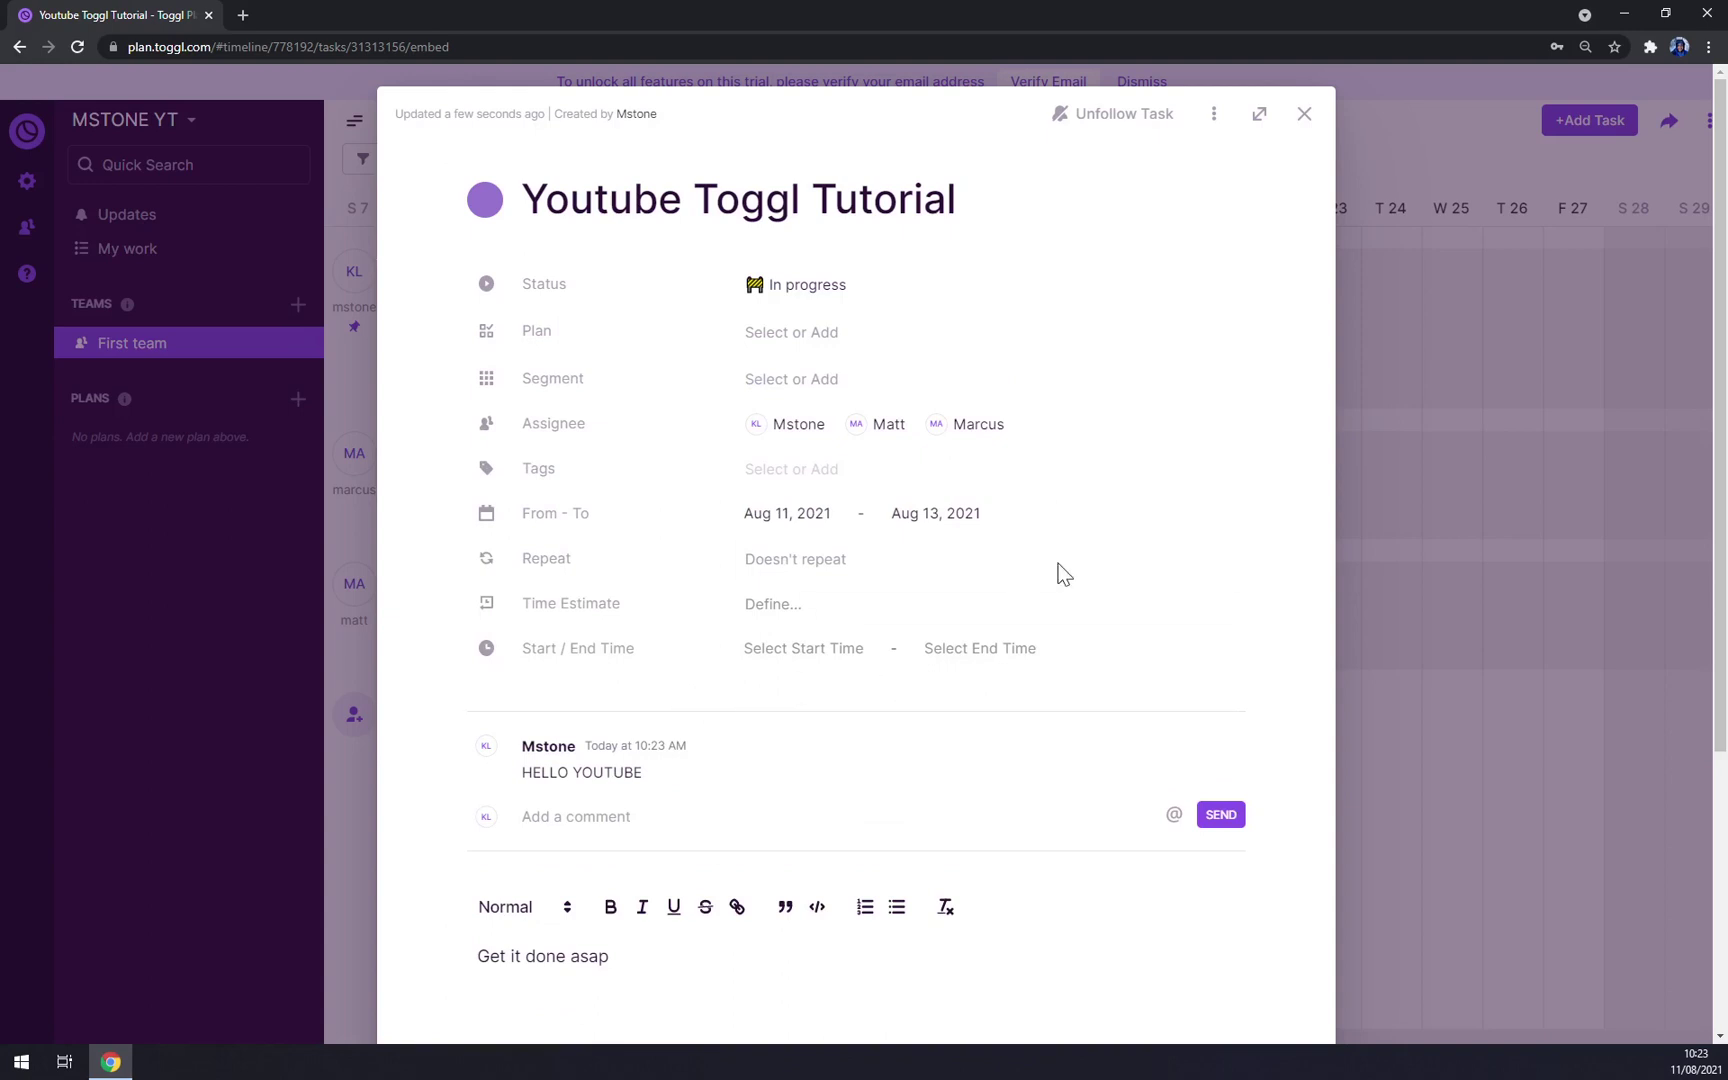
# Step: Set the Youtube Toggl Tutorial task's time to 8:00 AM–4:00 PM
pyautogui.click(803, 650)
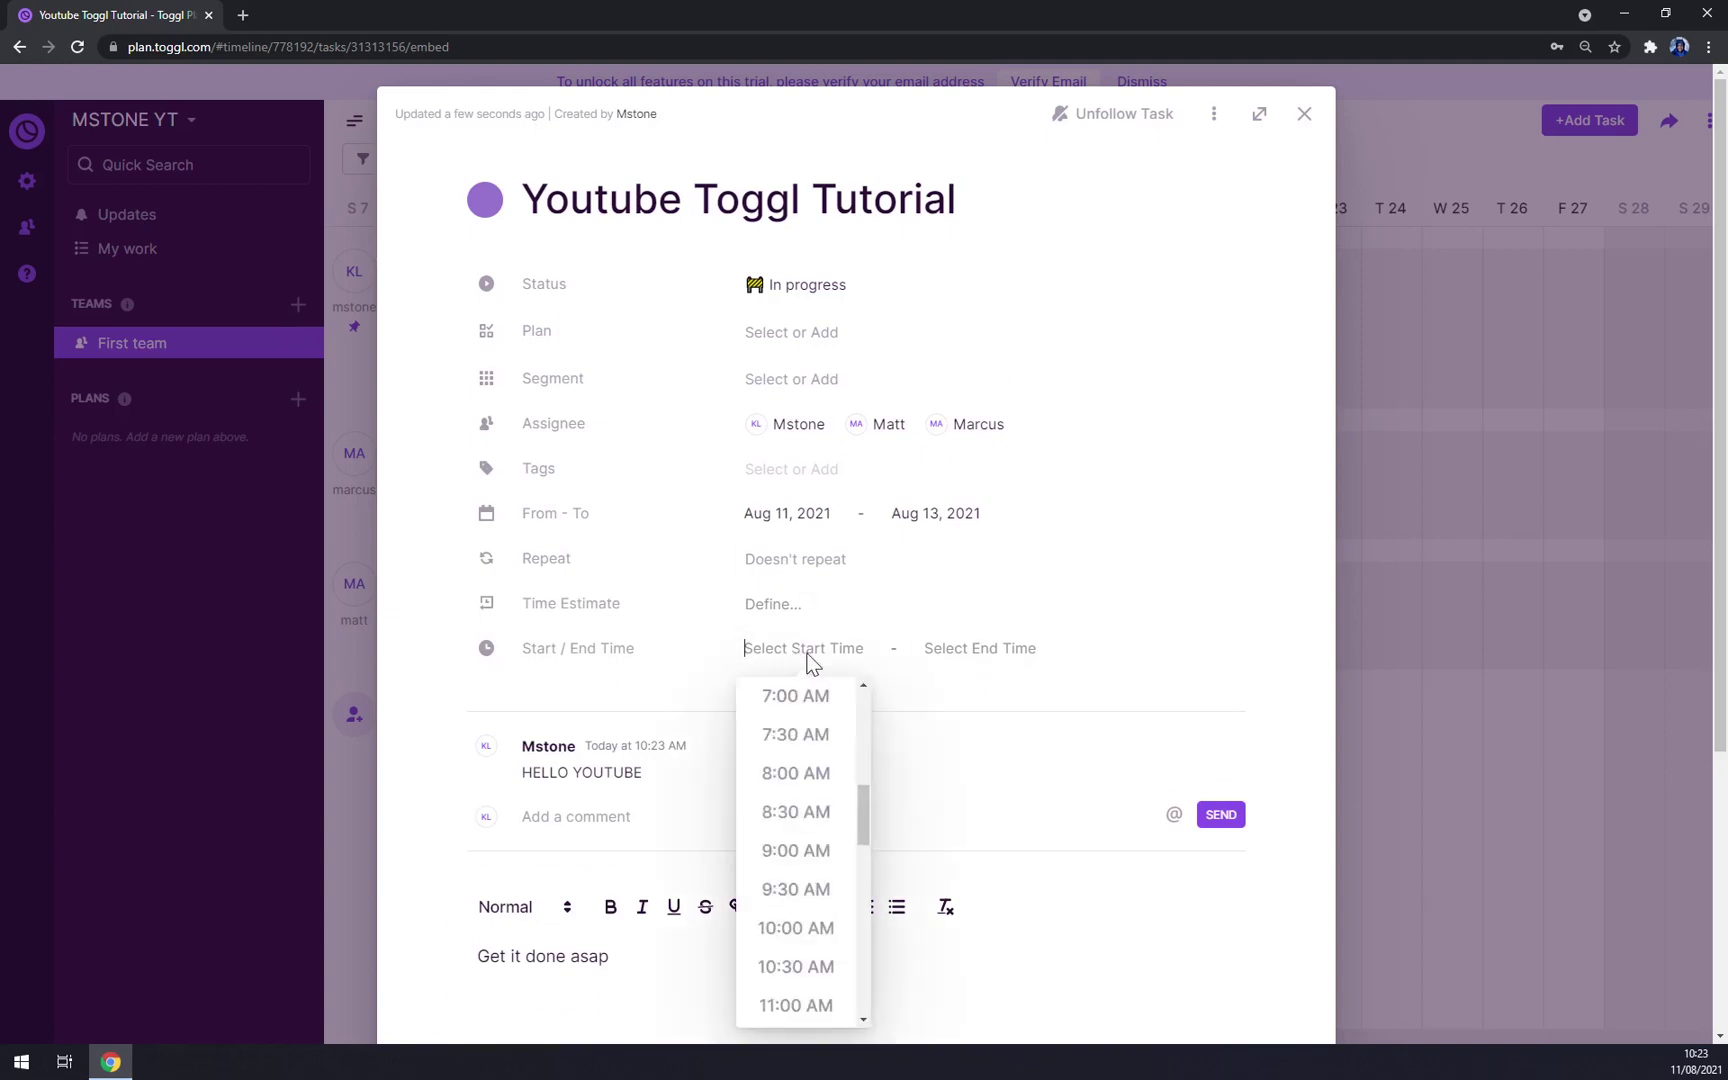
pyautogui.click(804, 780)
pyautogui.click(933, 656)
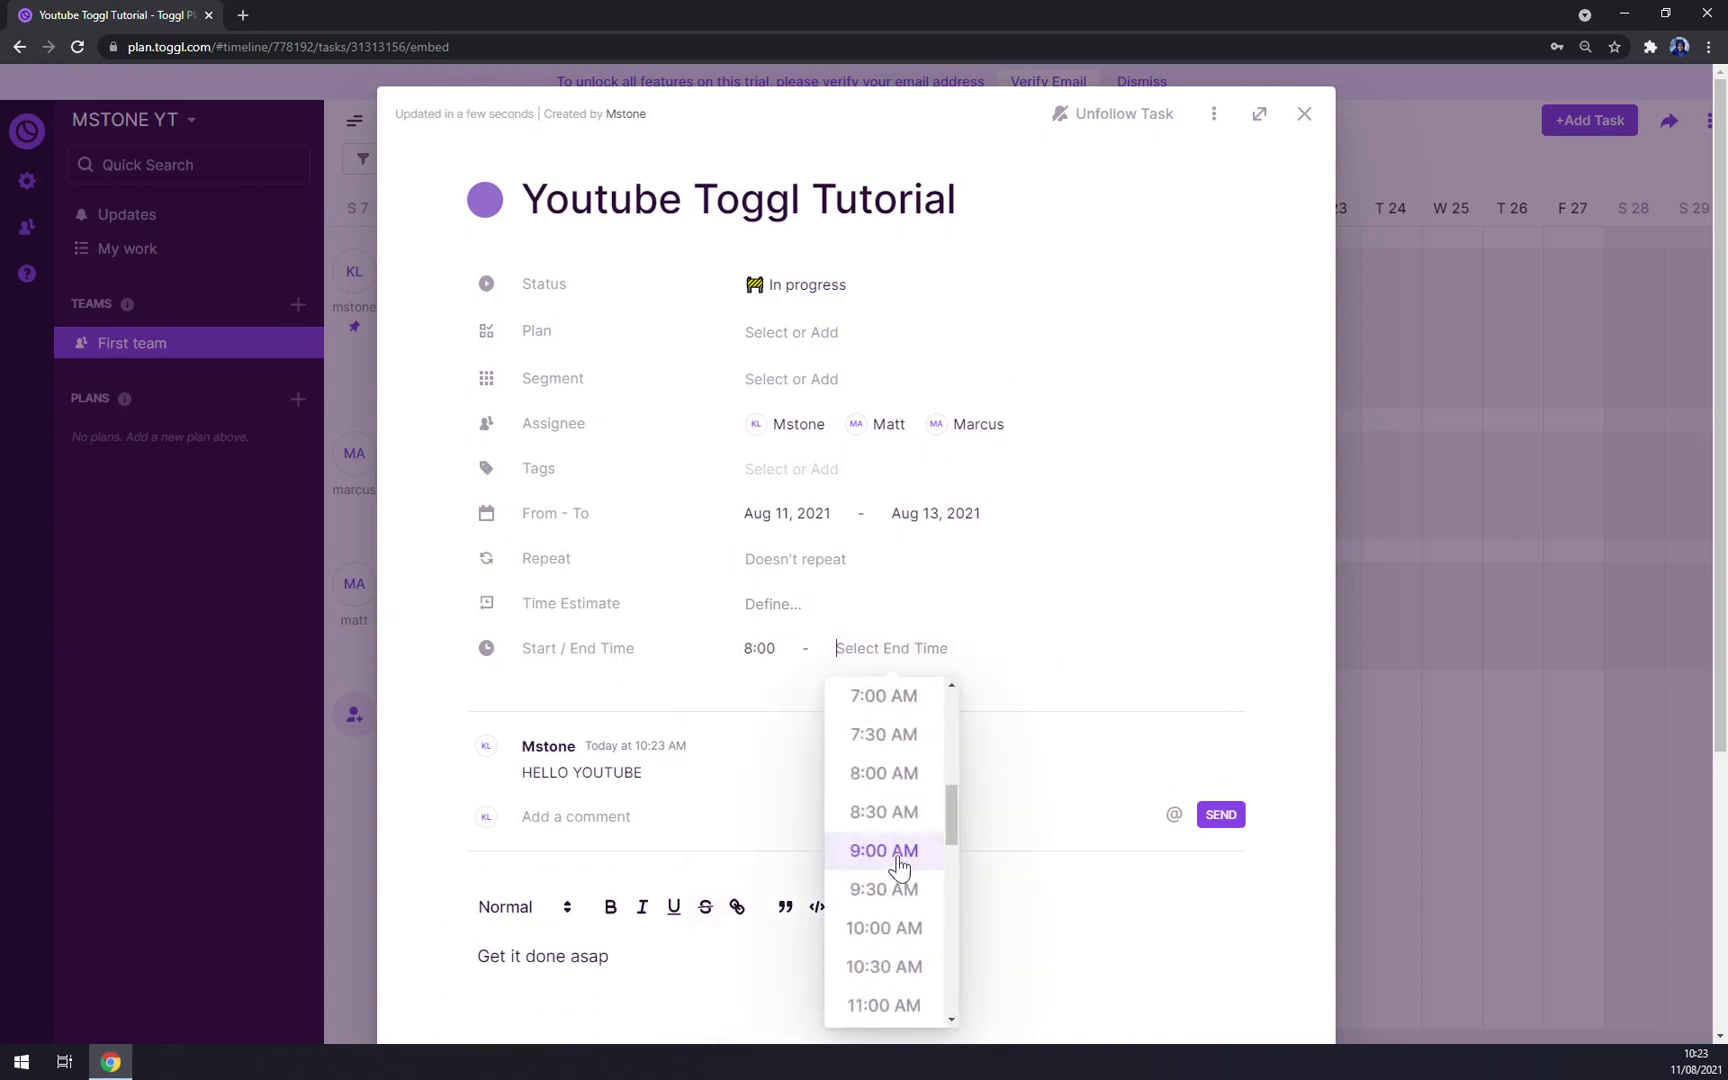
pyautogui.scroll(-8, 899, 866)
pyautogui.scroll(2, 900, 870)
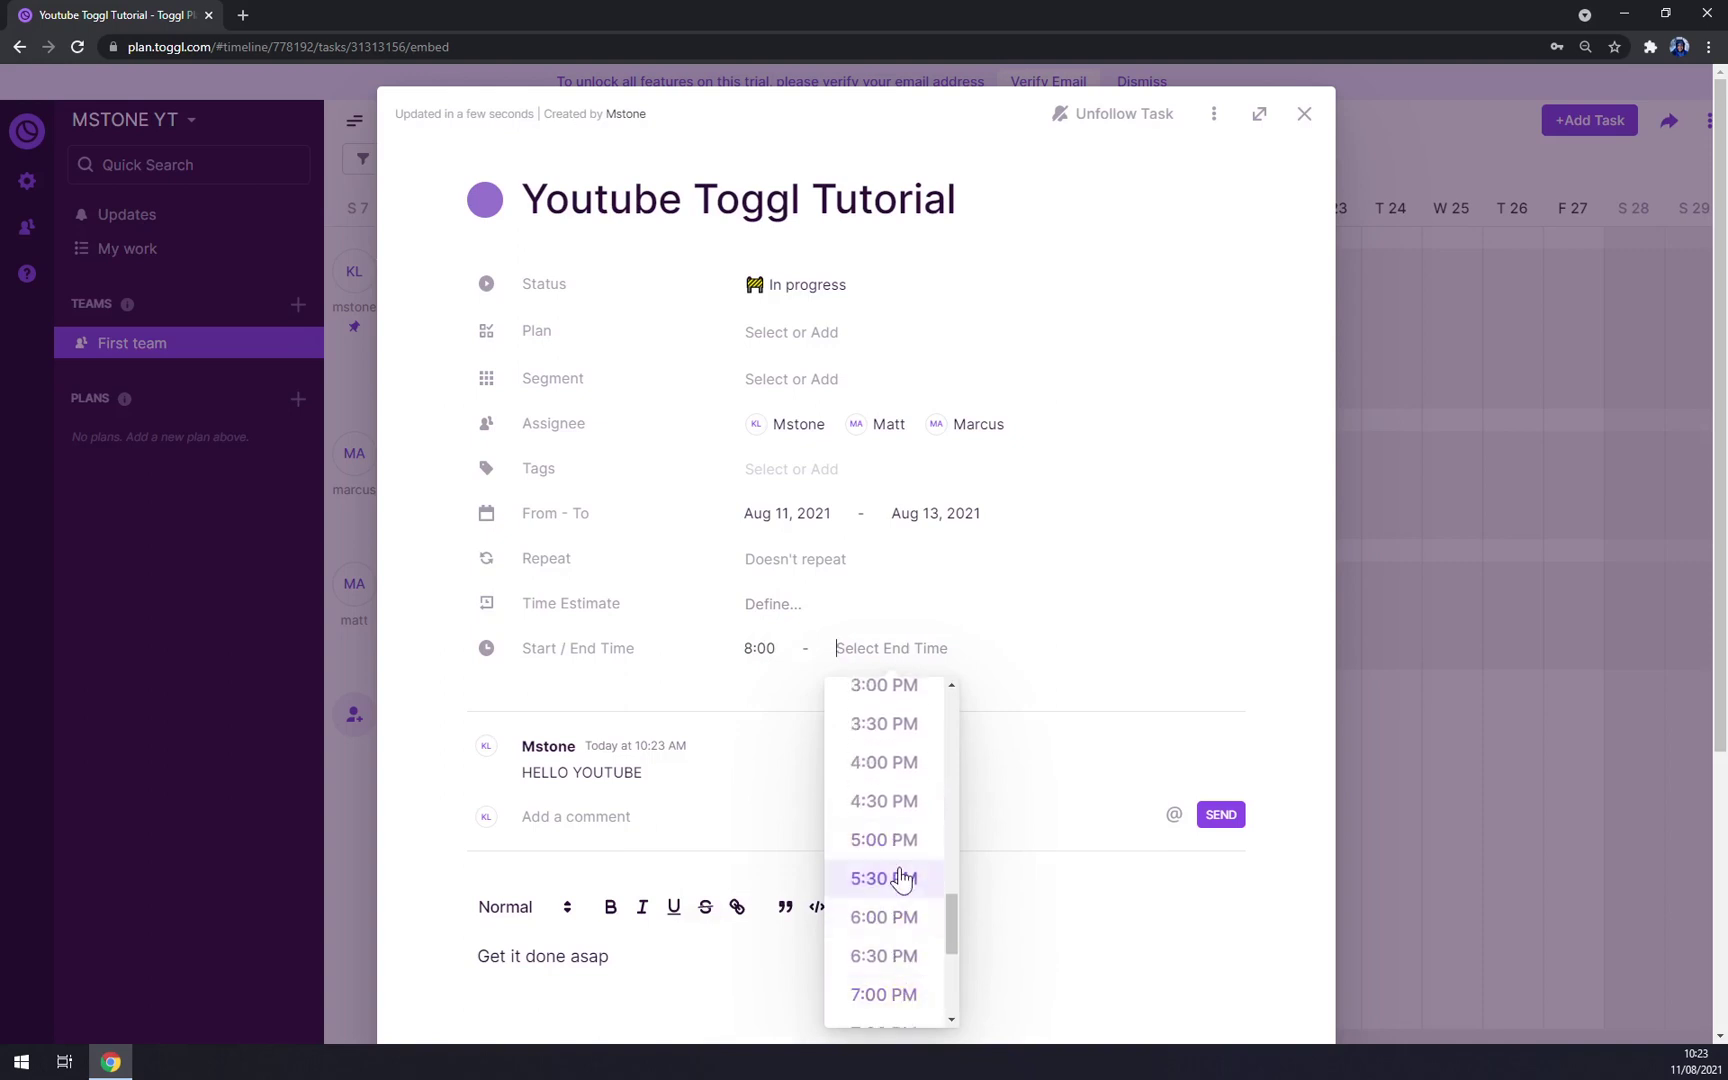
pyautogui.click(886, 763)
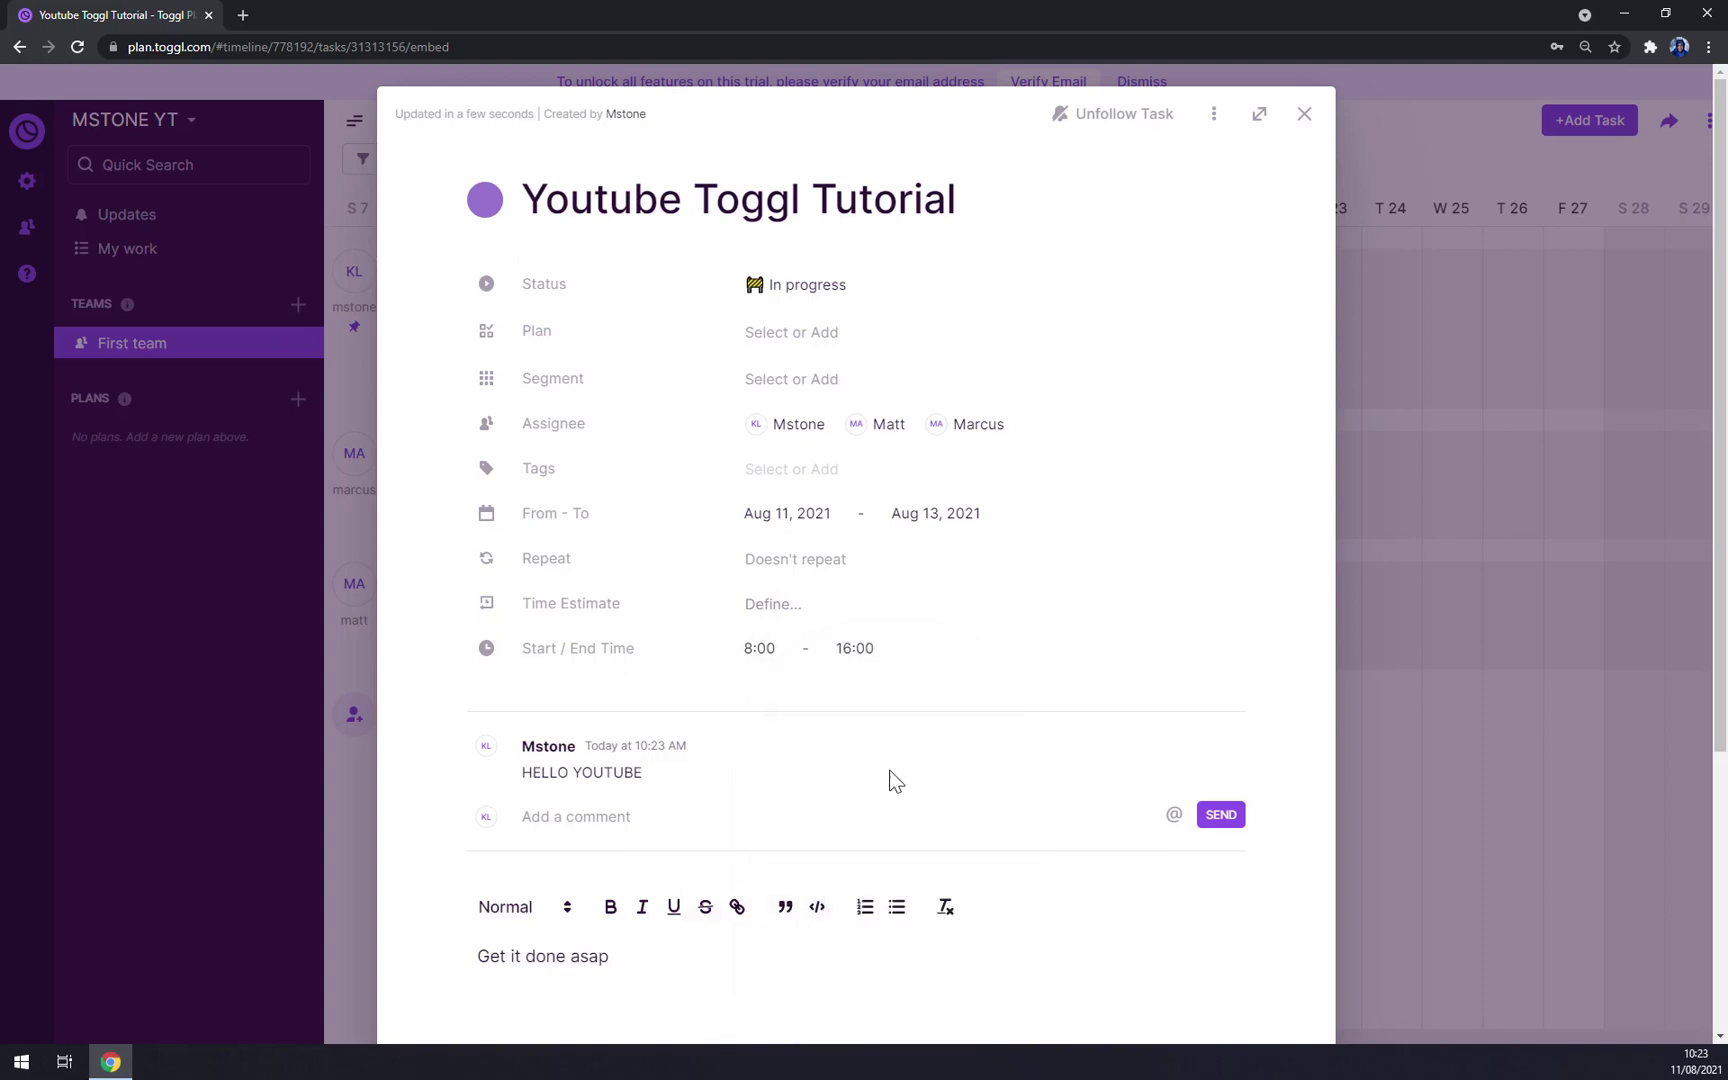
# Step: Give the task an 8-hour daily time estimate
pyautogui.click(787, 612)
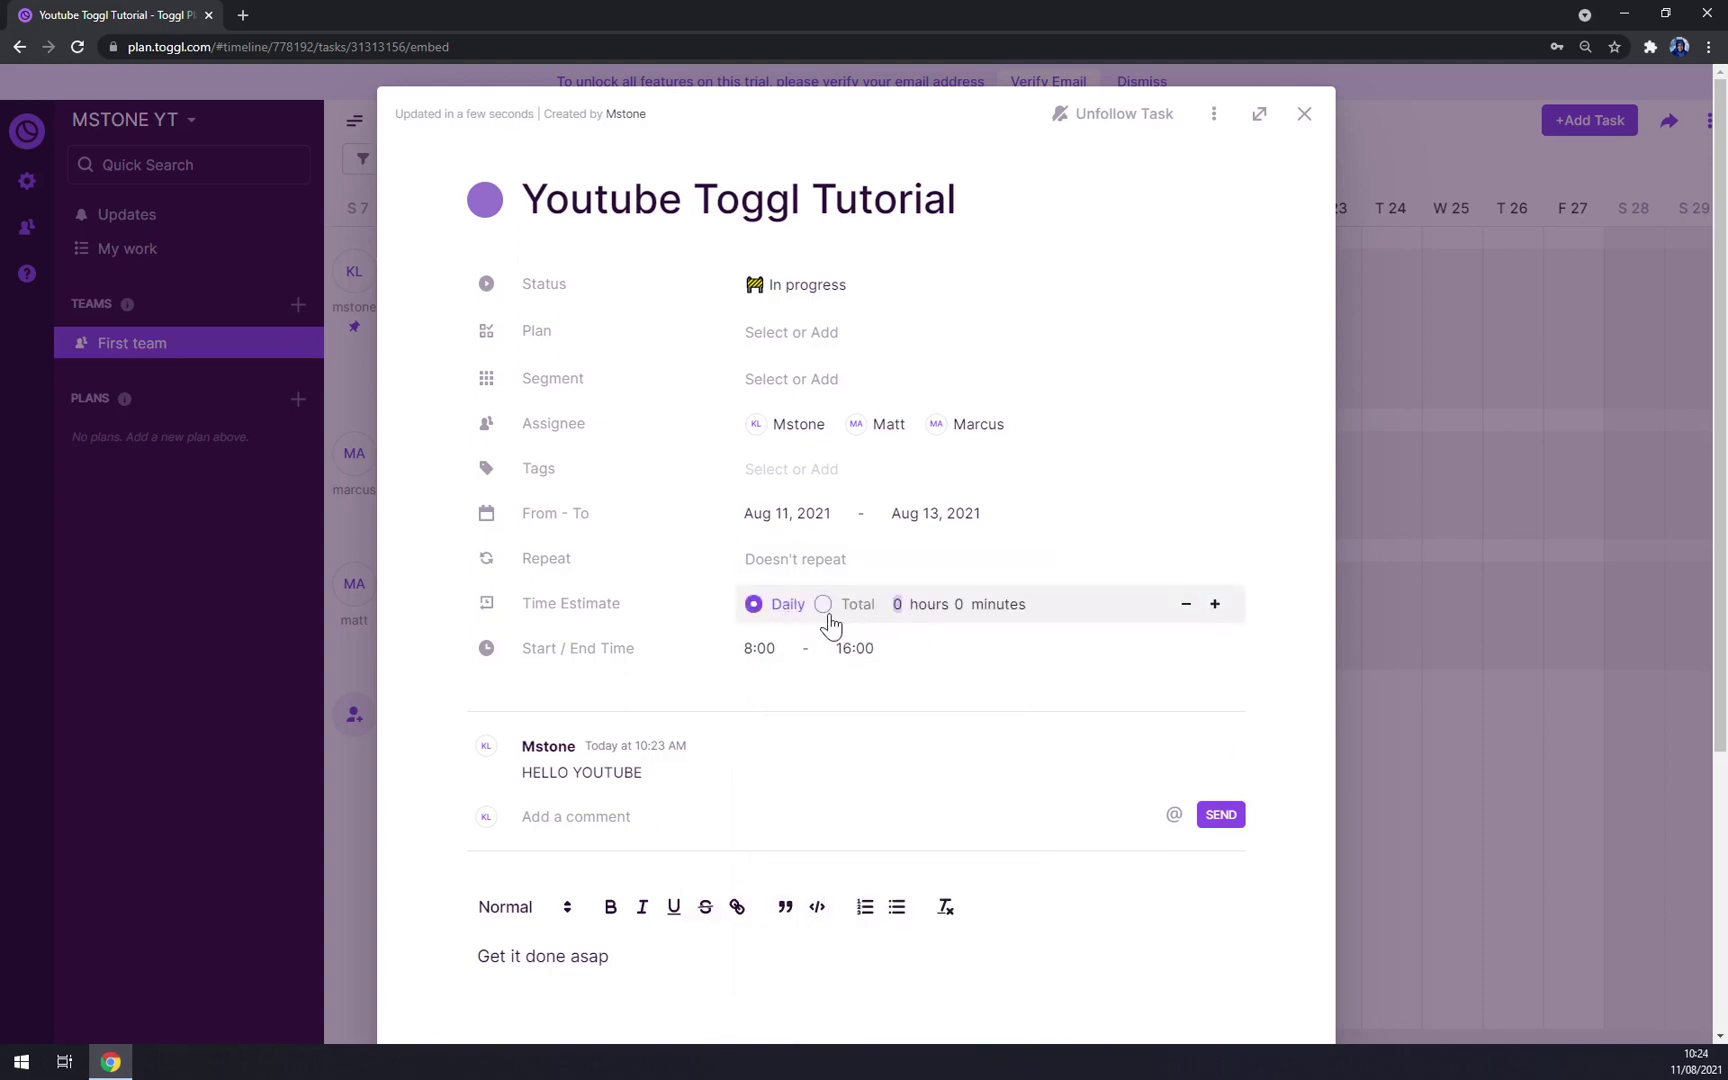
pyautogui.click(822, 604)
pyautogui.click(753, 605)
pyautogui.write('8')
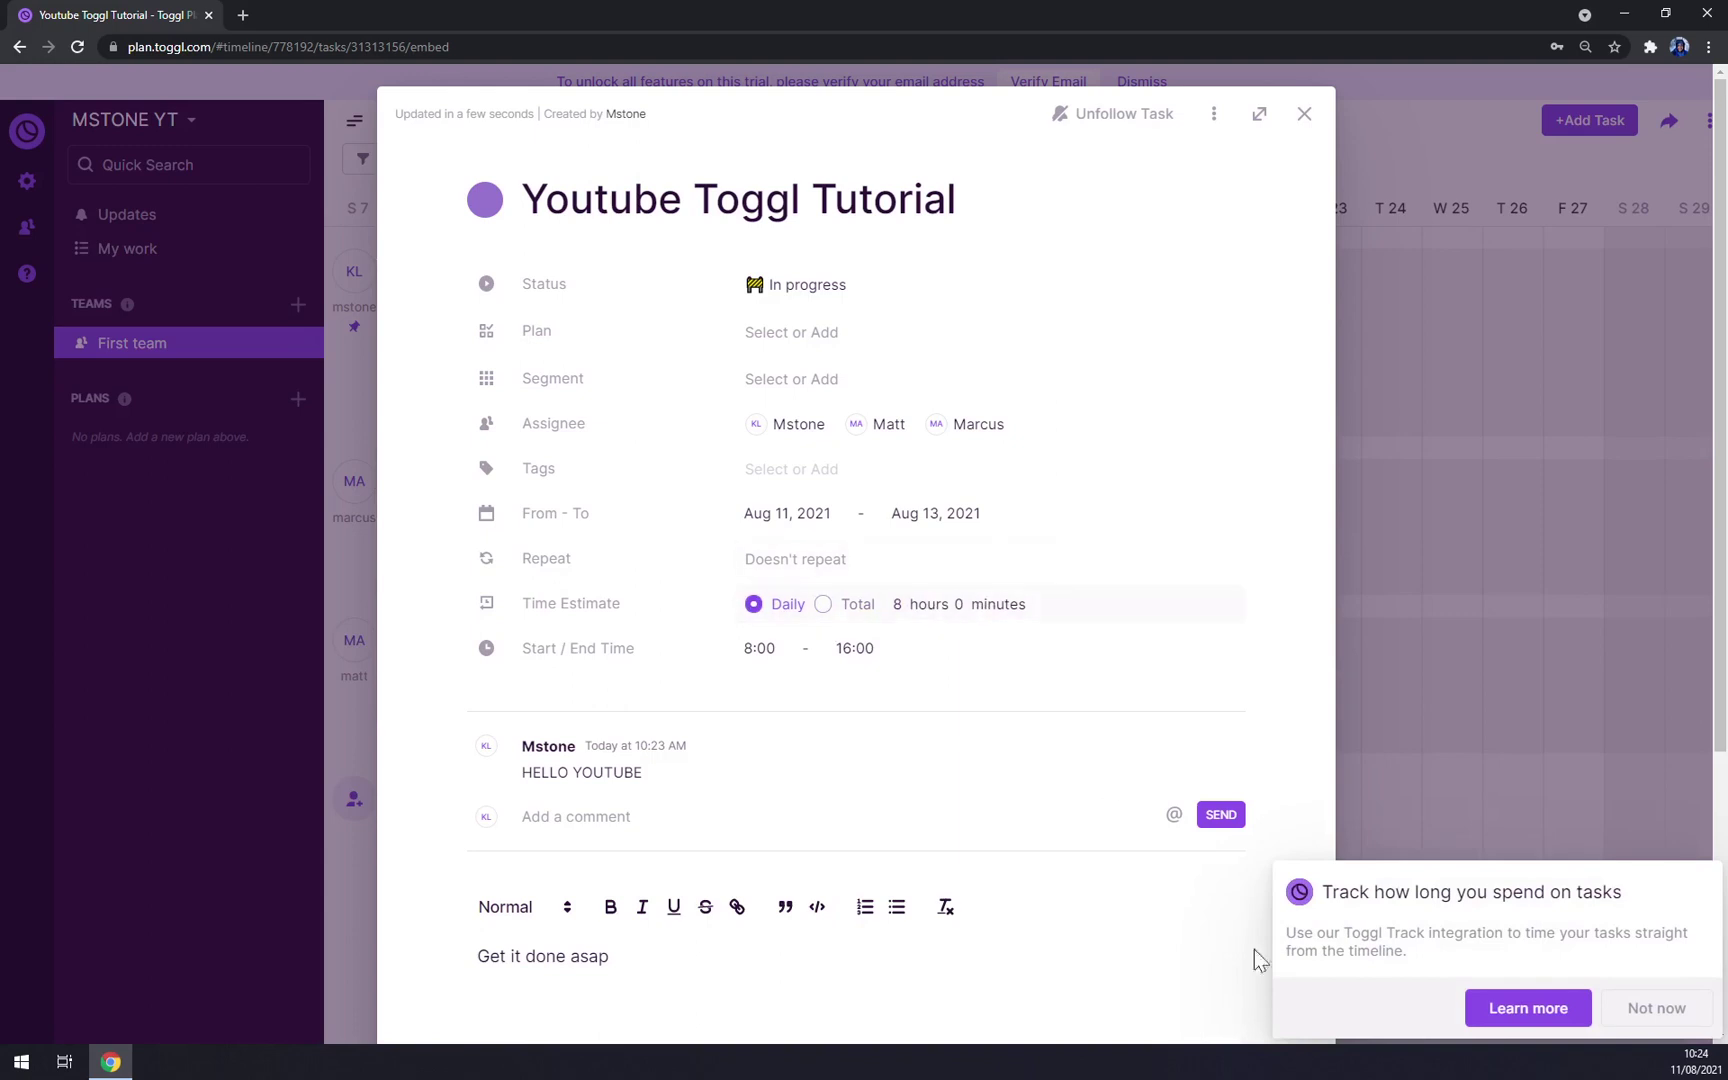
pyautogui.click(1640, 1018)
# Step: Make the task repeat weekly on Wednesday and return to the timeline
pyautogui.click(787, 561)
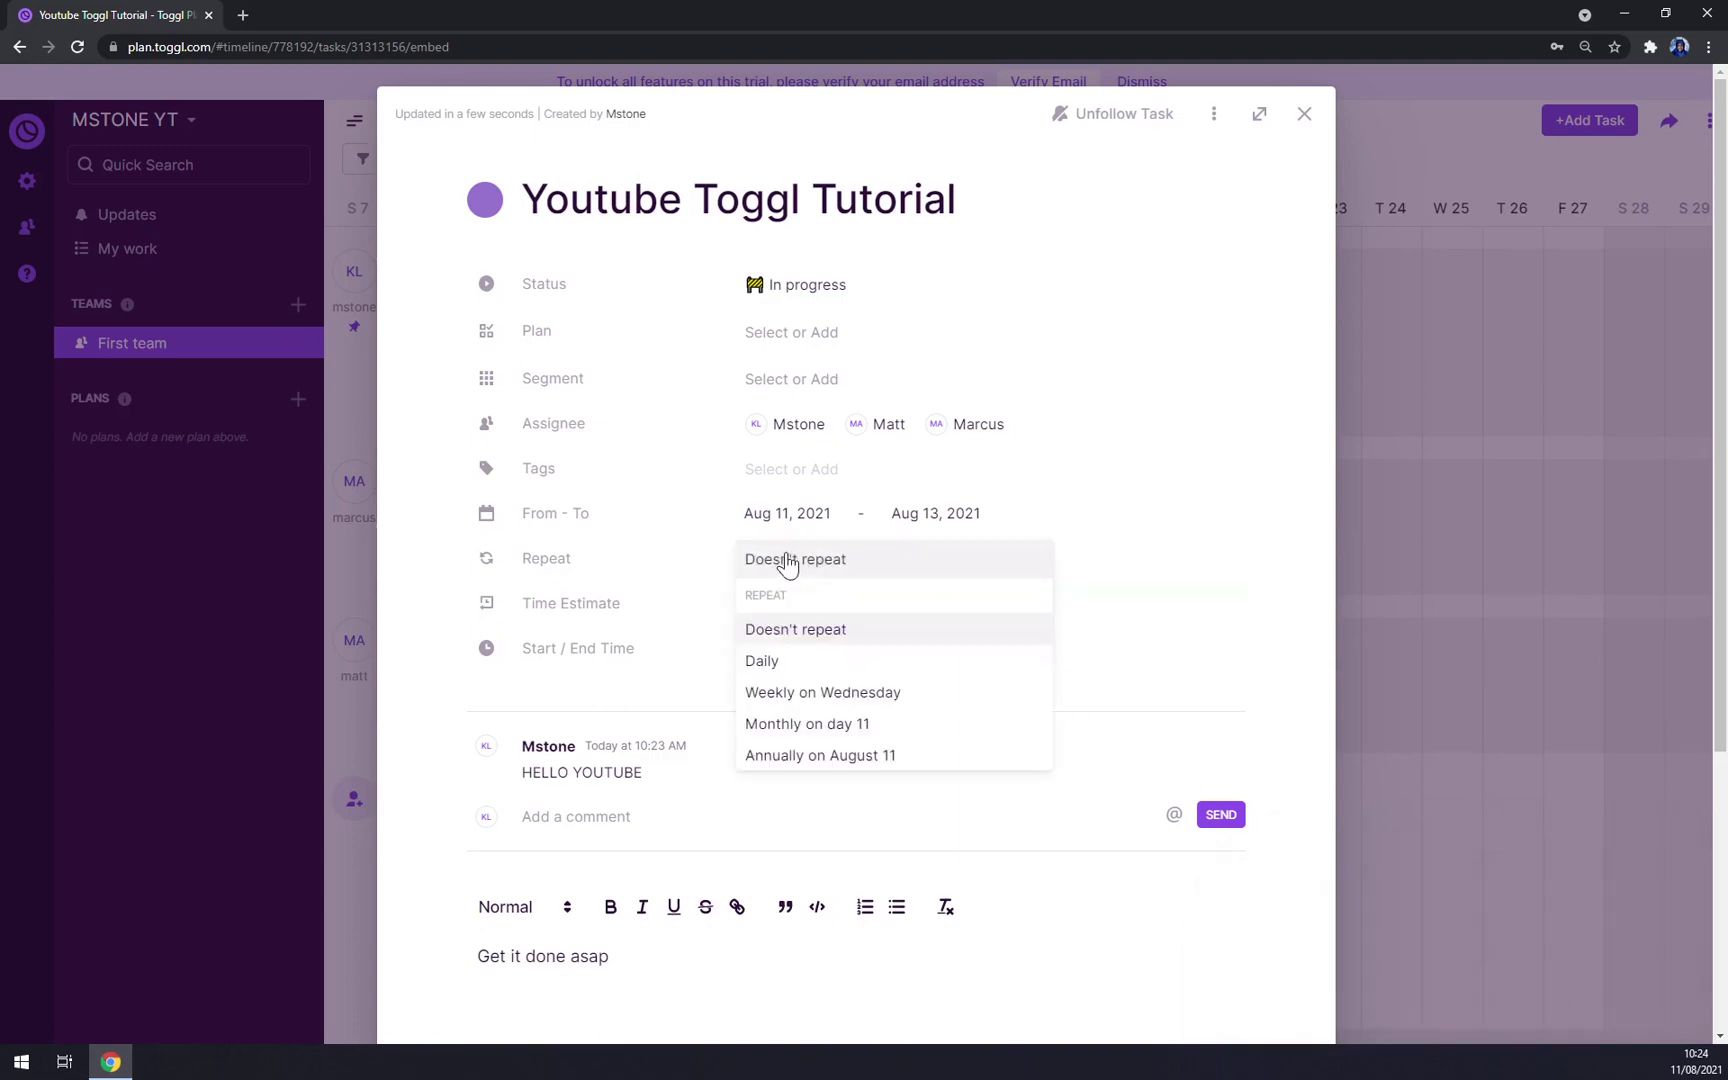
pyautogui.click(886, 694)
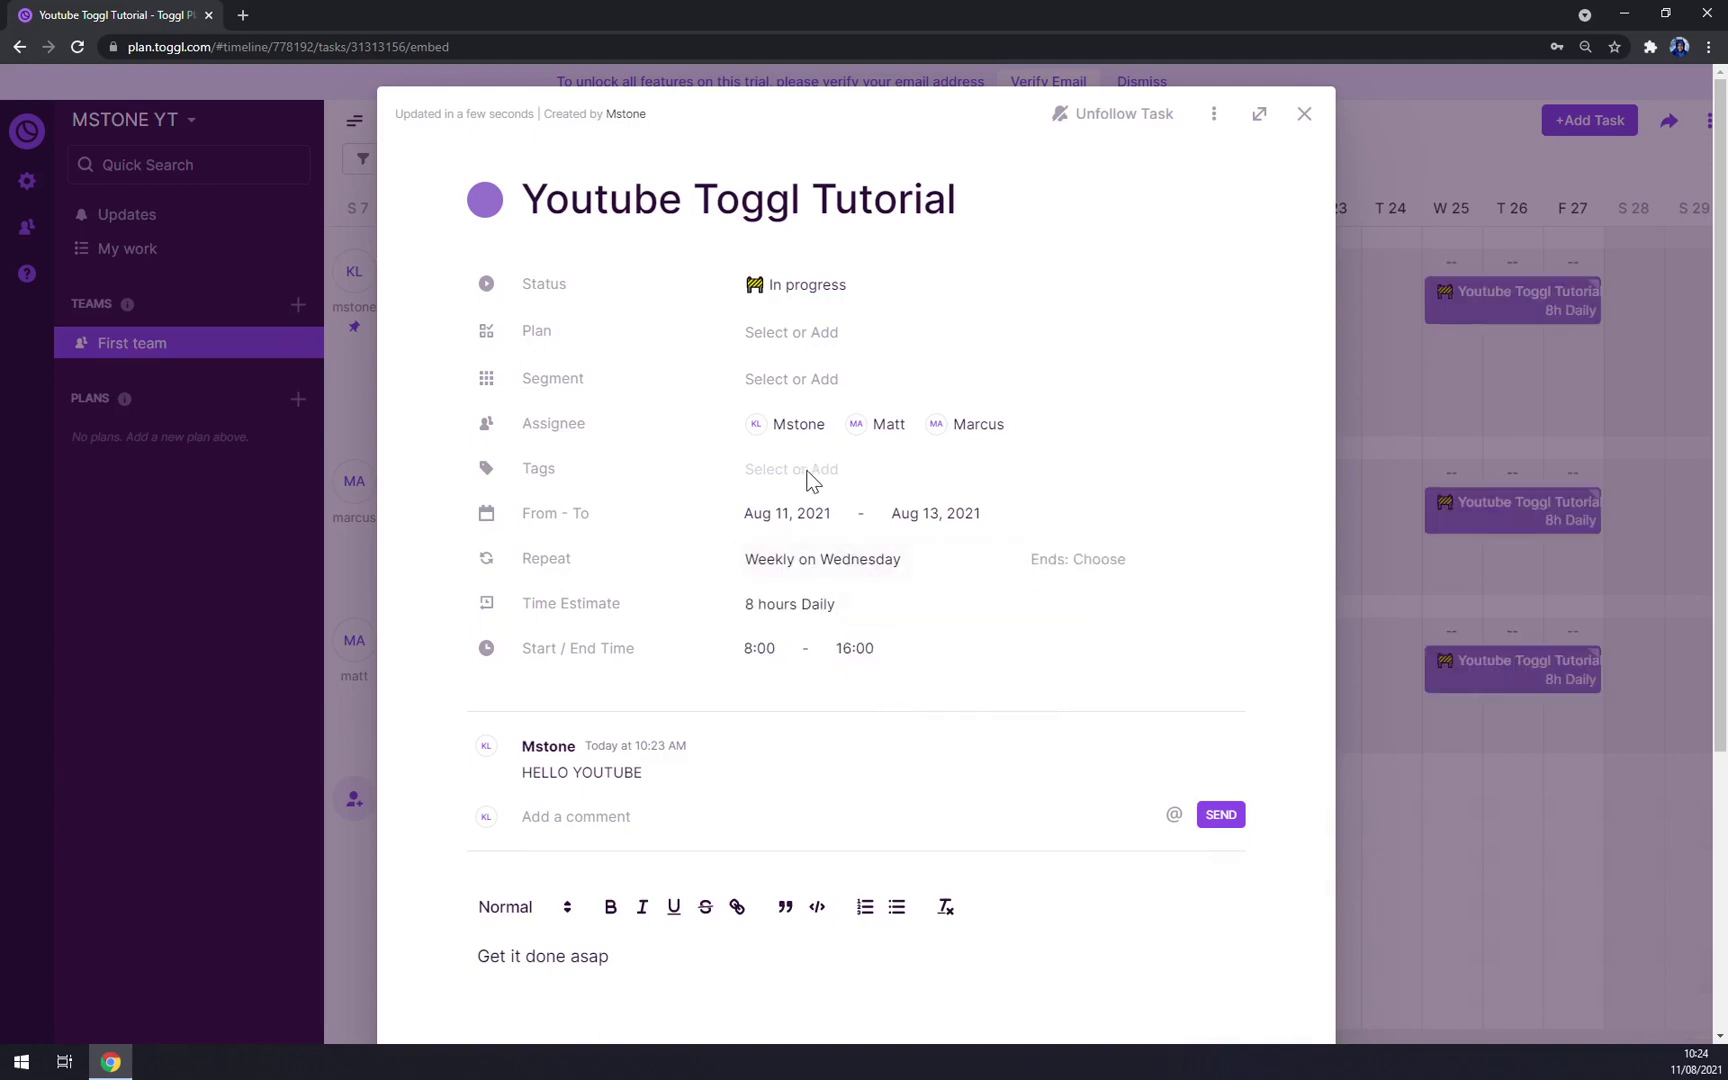
pyautogui.click(1124, 585)
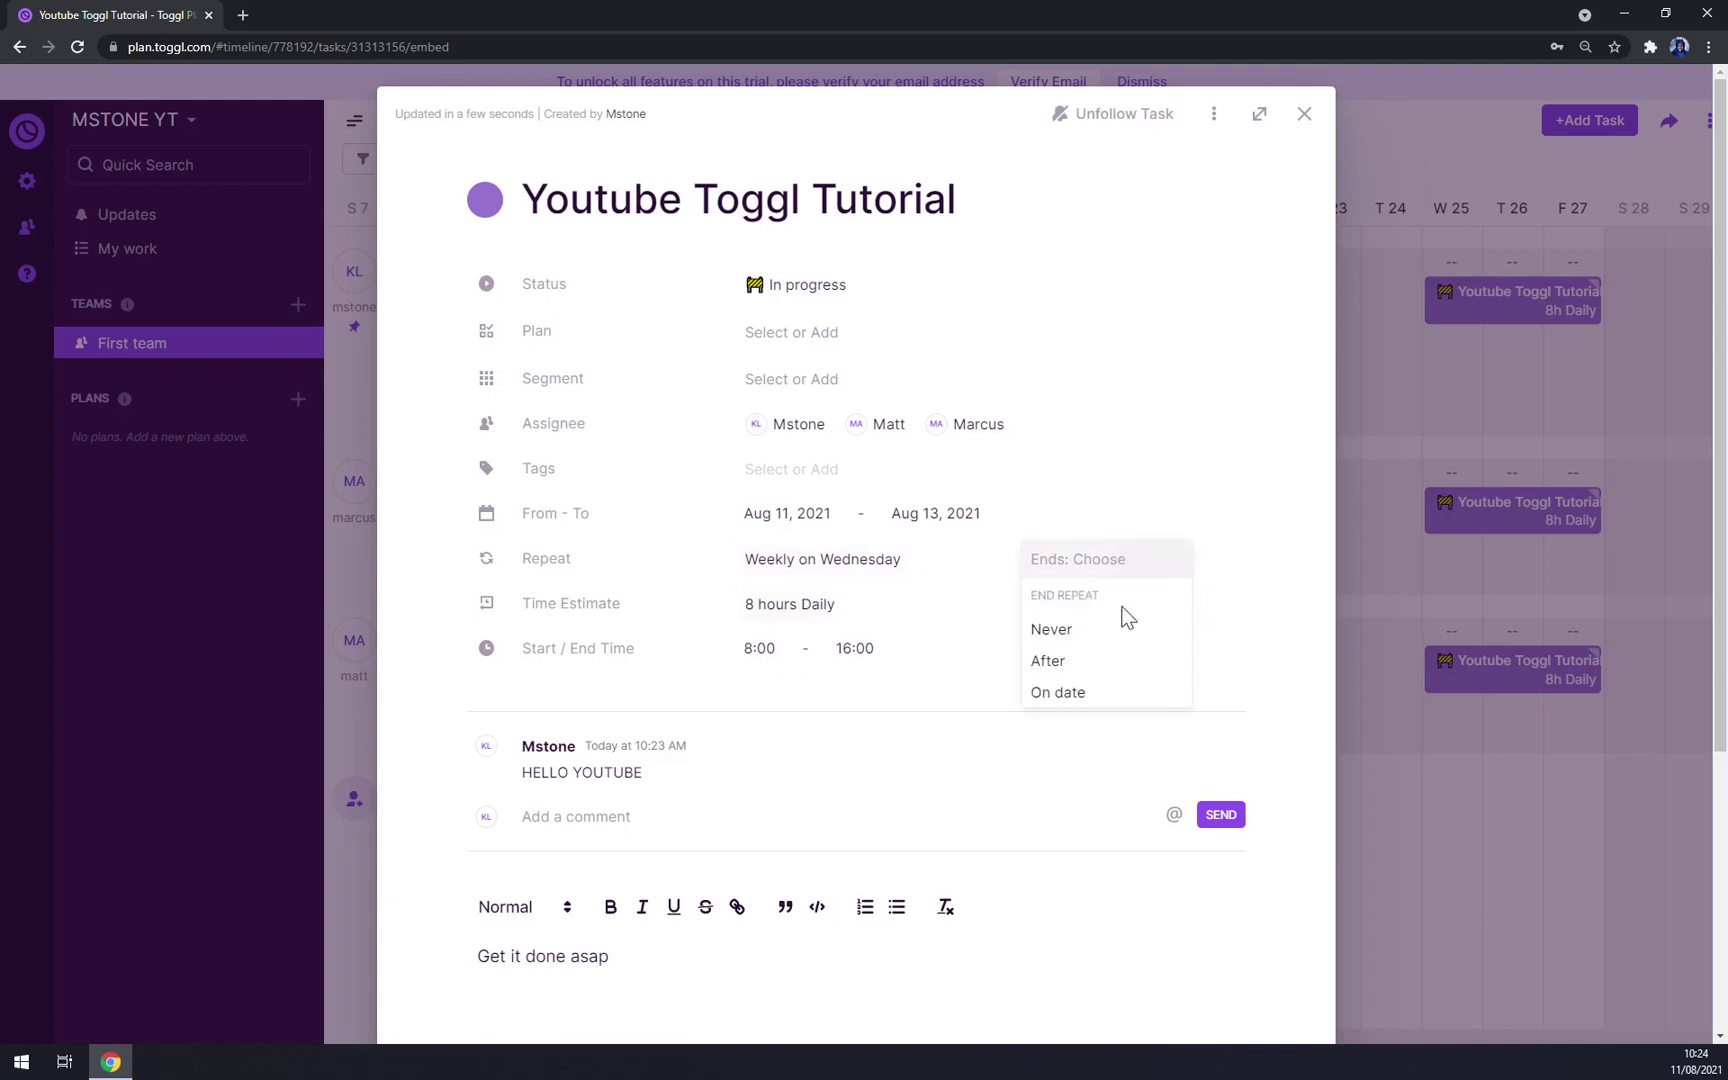
pyautogui.click(1062, 636)
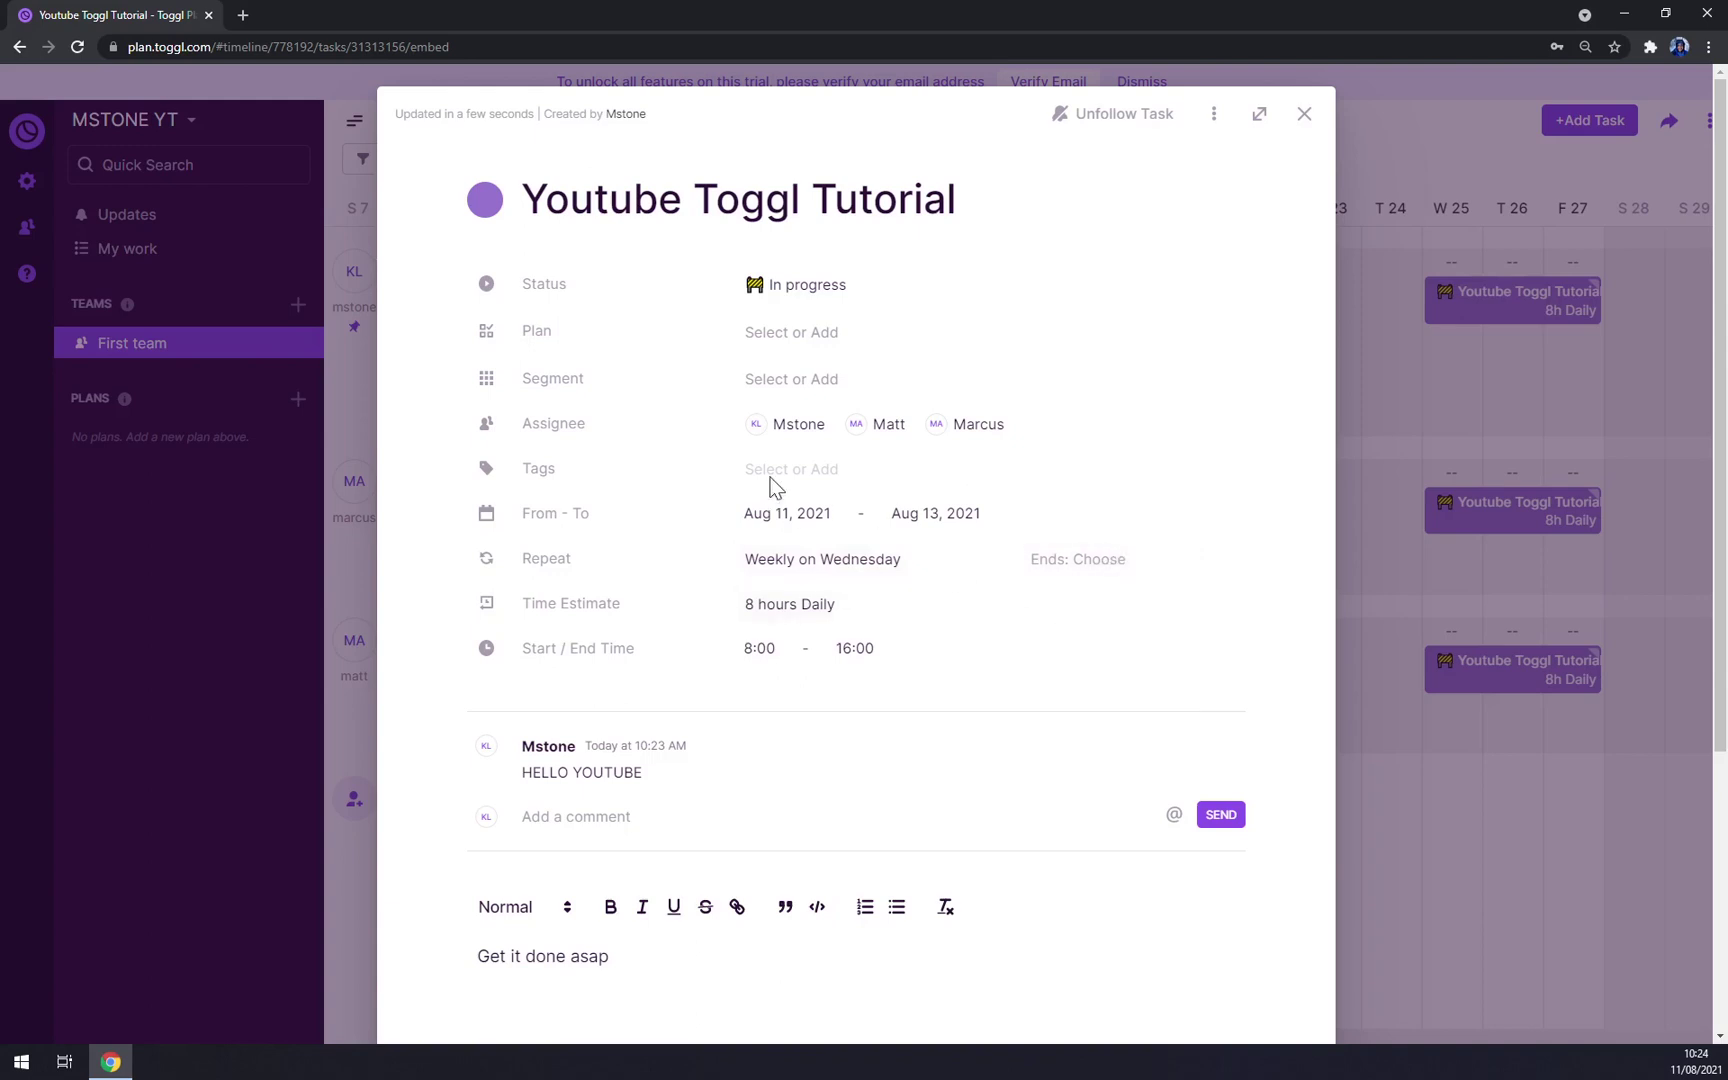
pyautogui.click(797, 390)
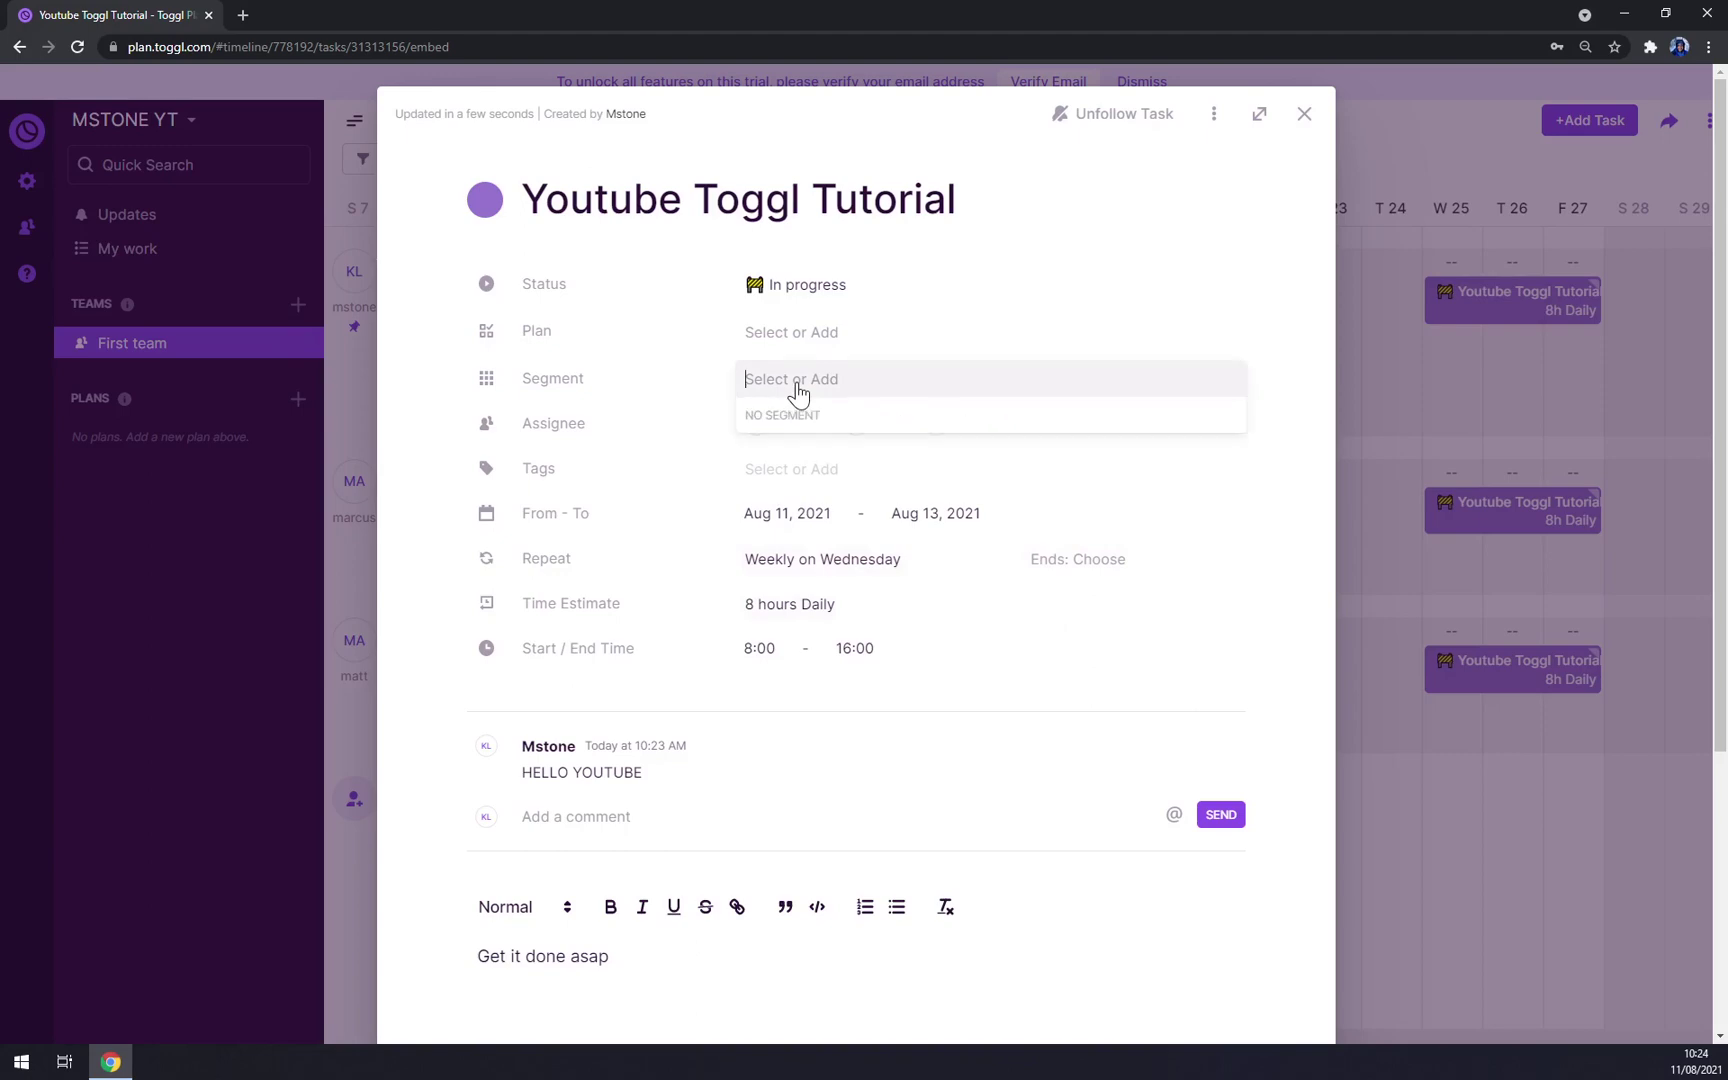
pyautogui.click(810, 345)
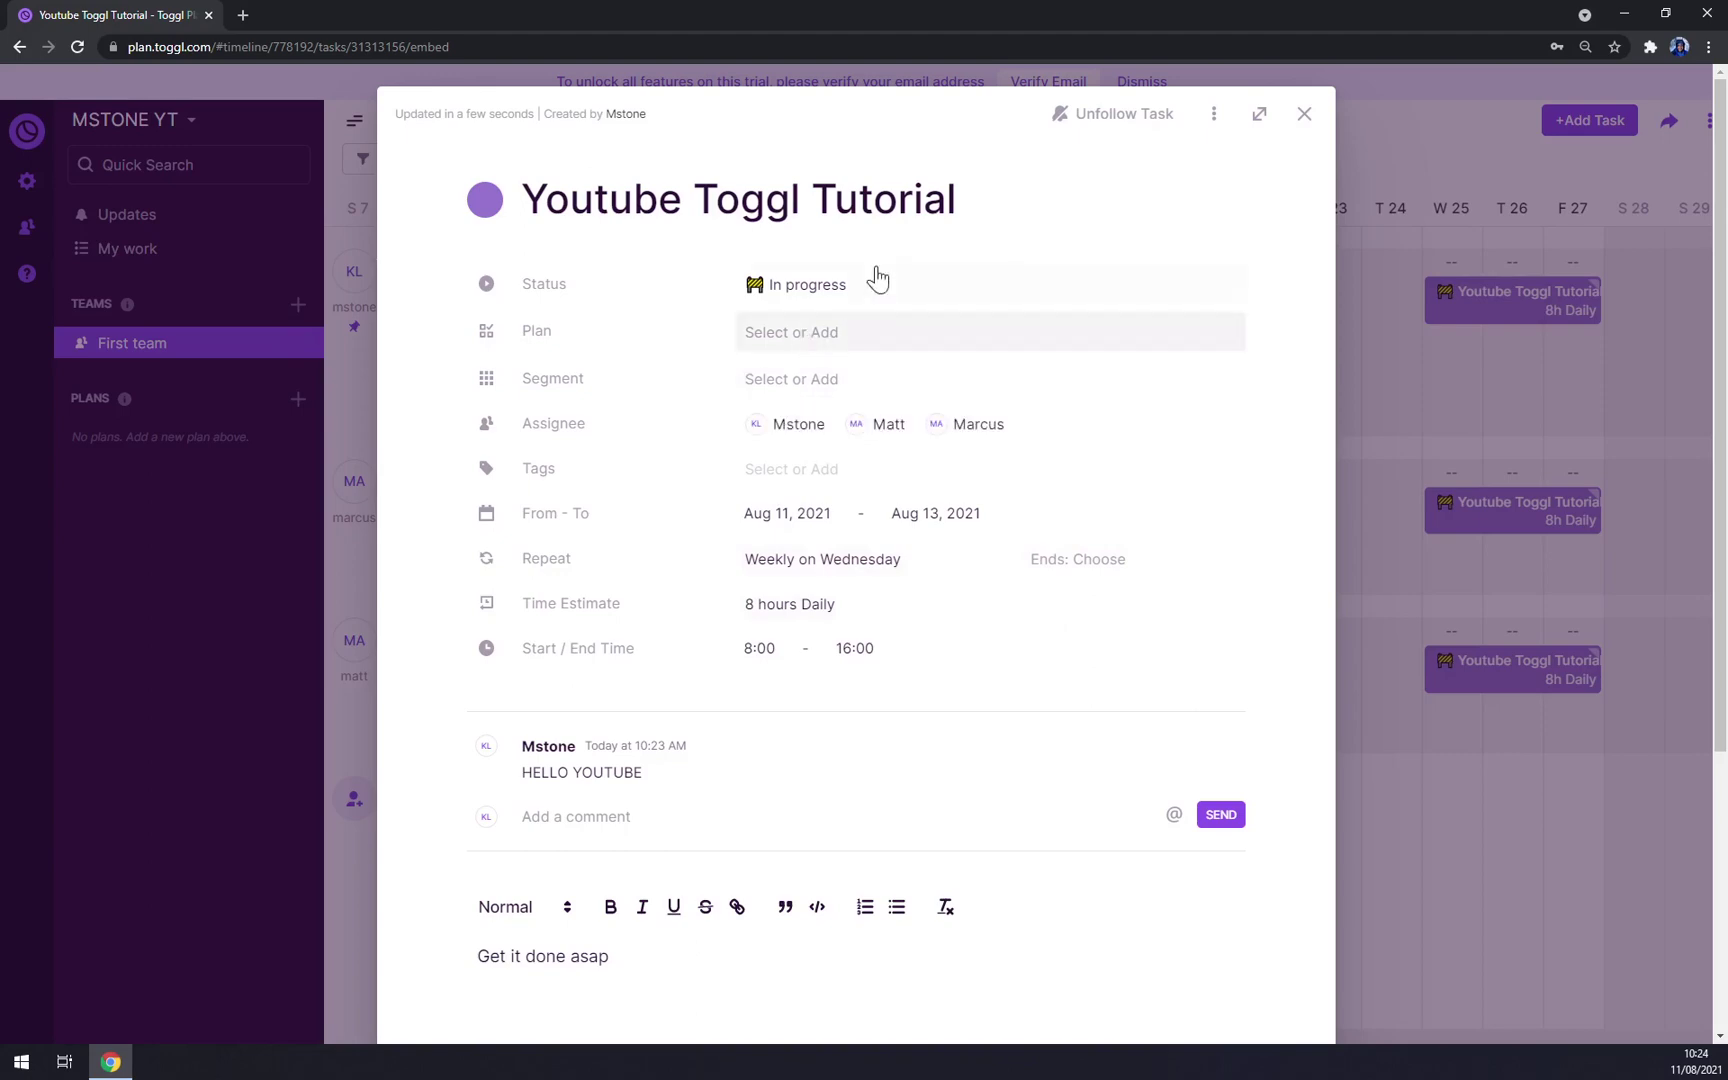
pyautogui.click(1305, 114)
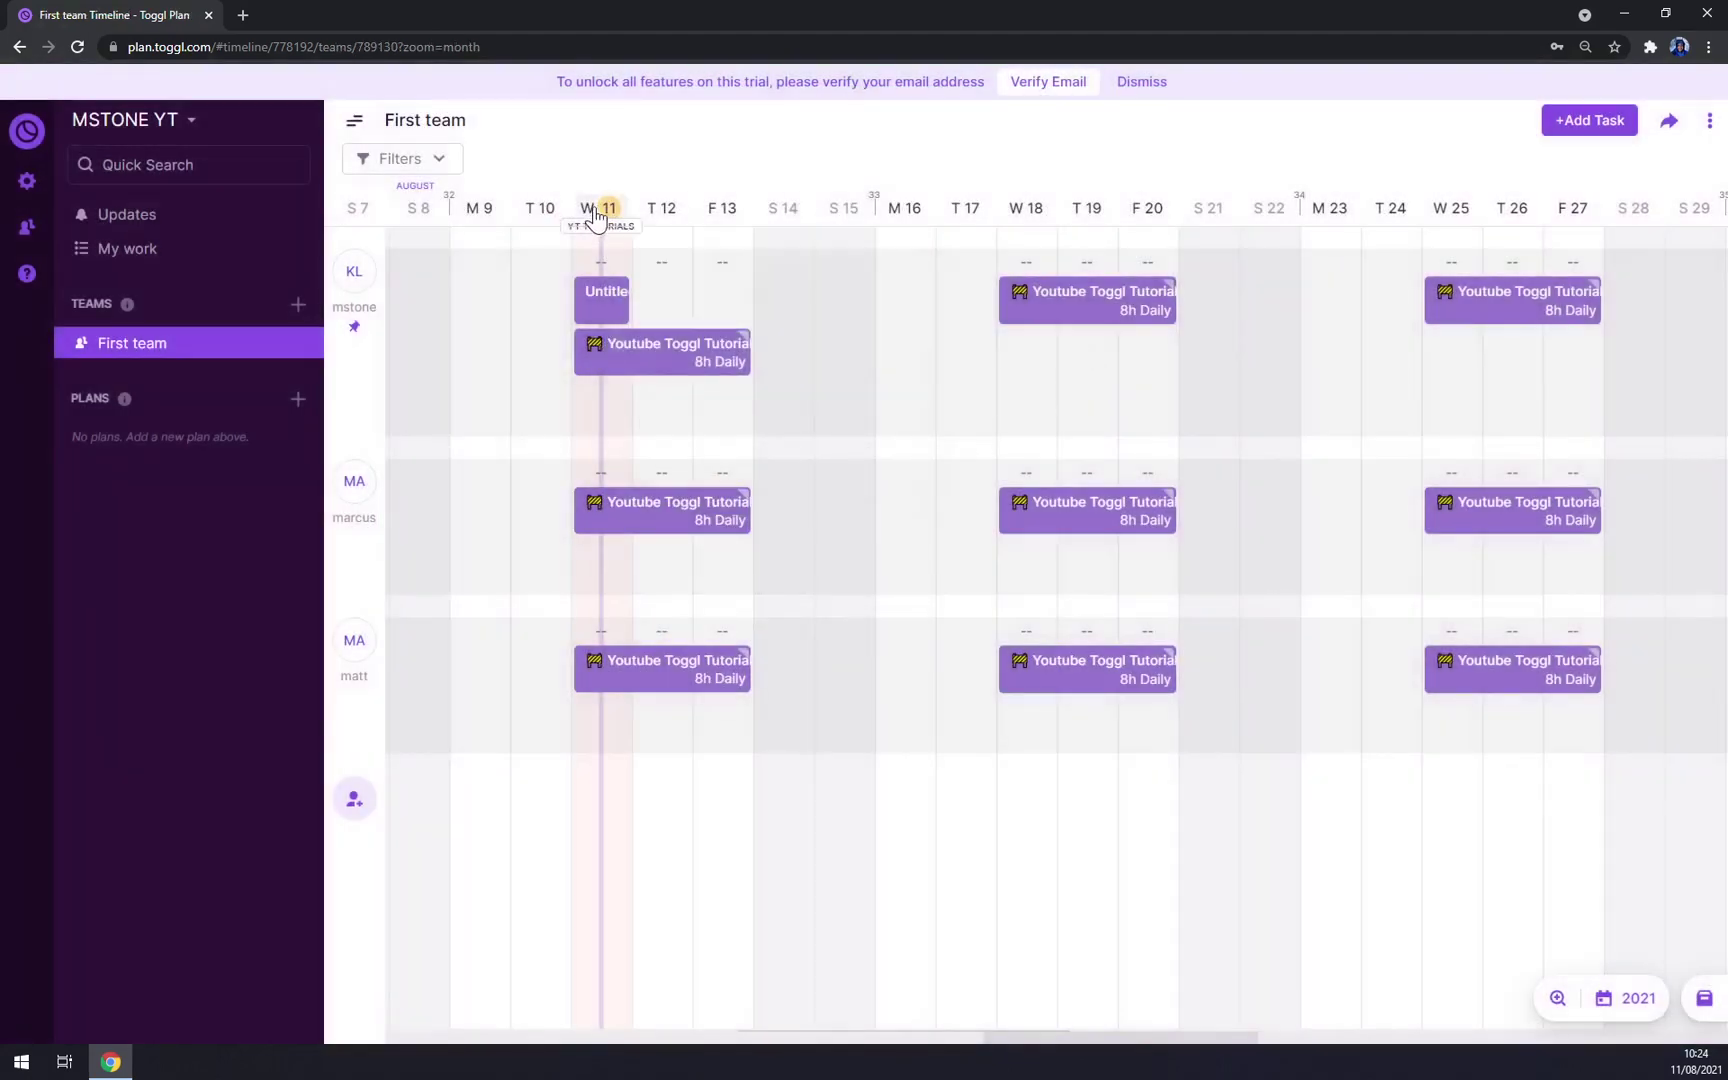
pyautogui.click(606, 360)
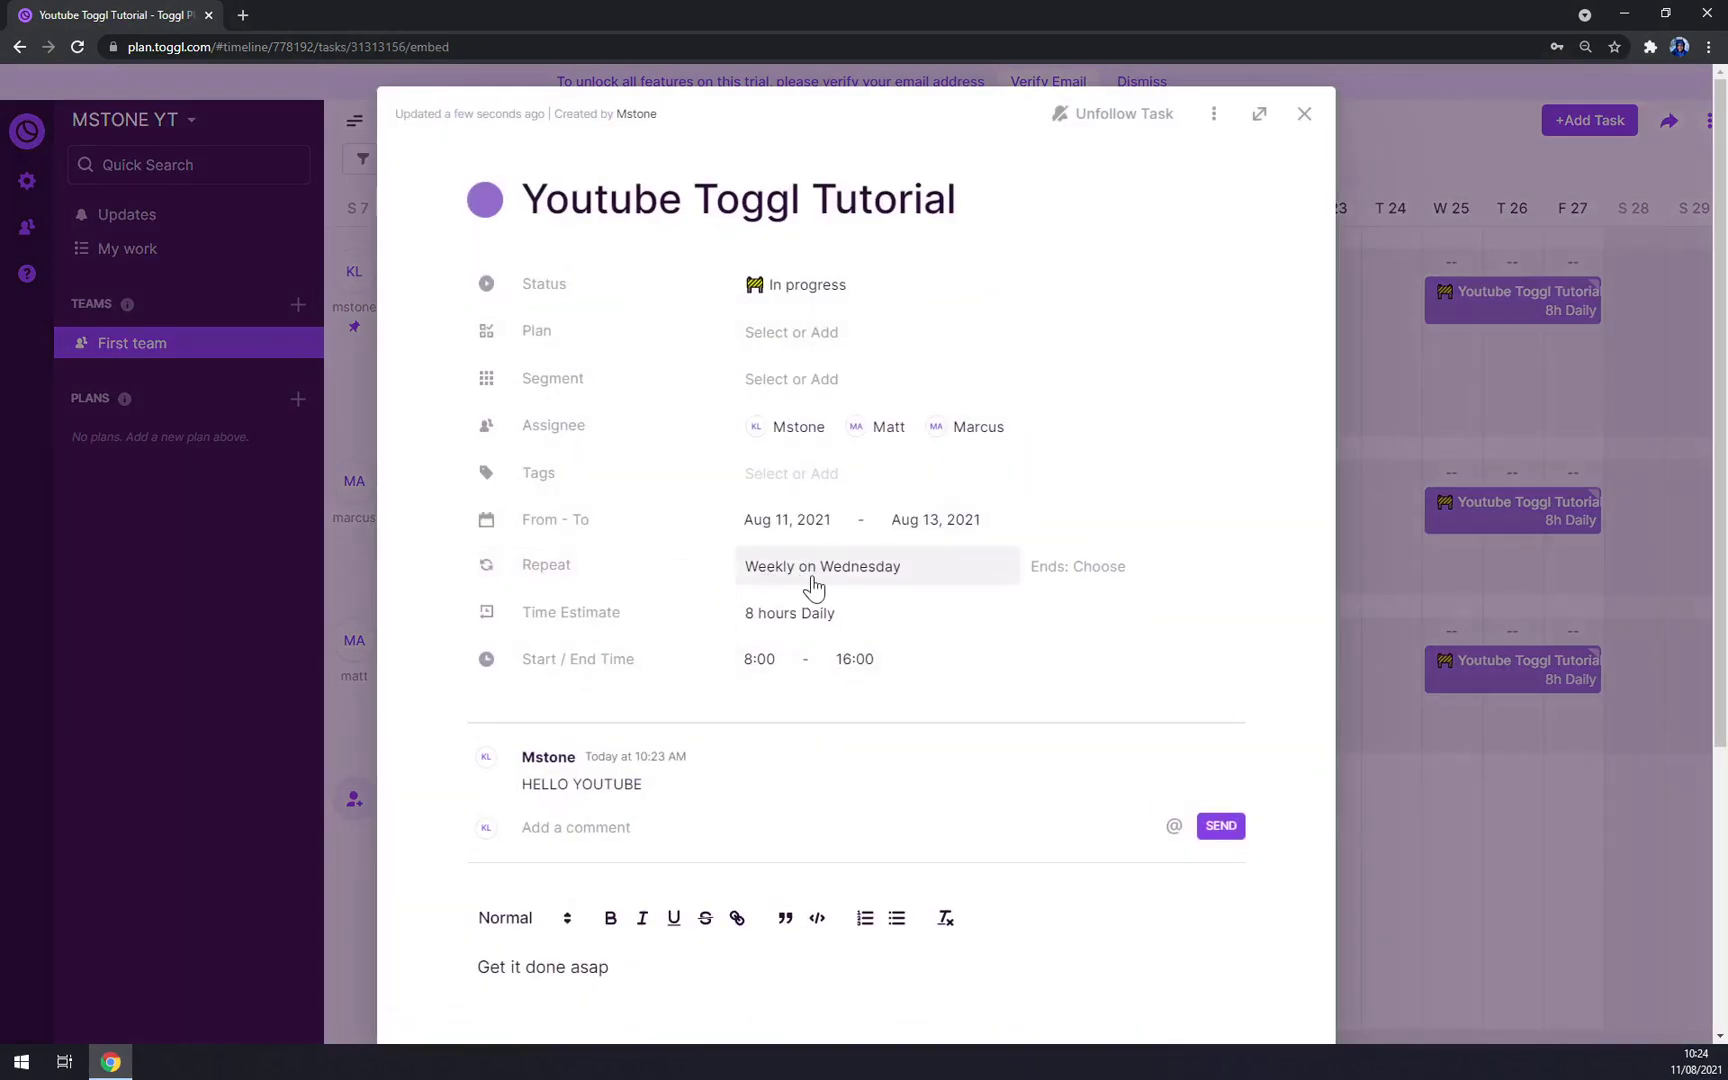
pyautogui.click(1304, 113)
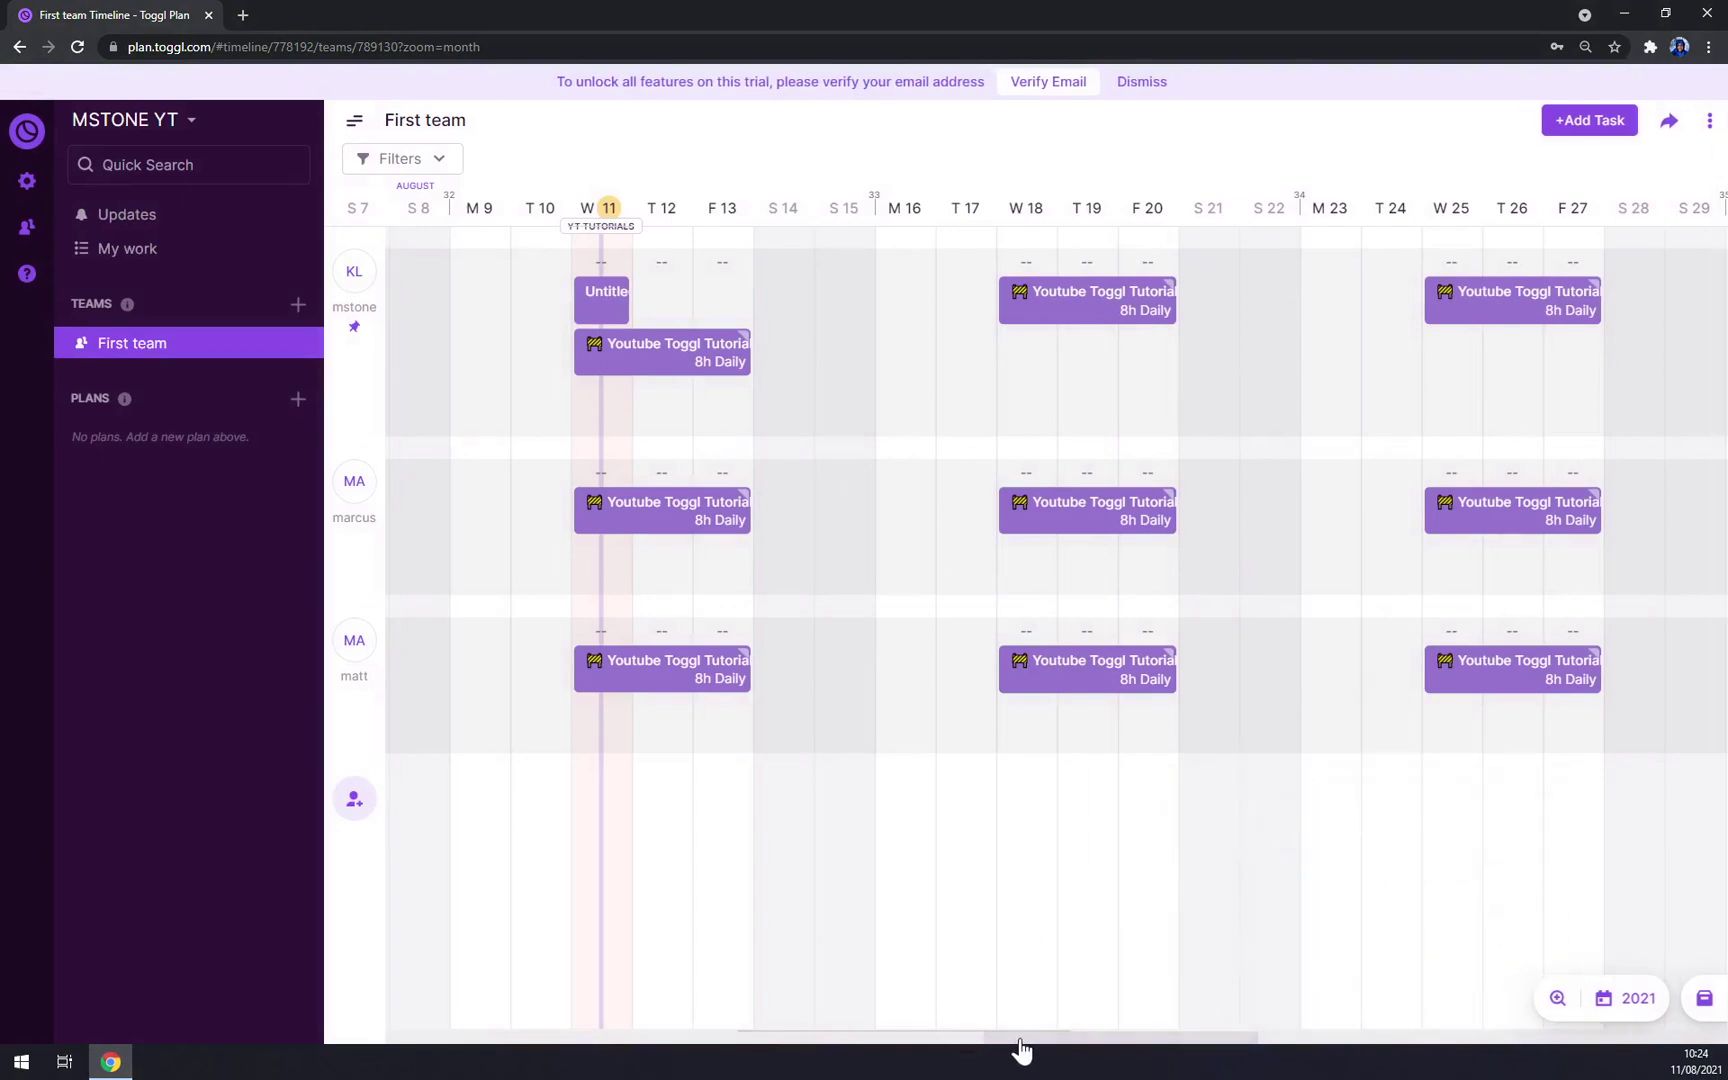
pyautogui.moveTo(1020, 1045); pyautogui.dragTo(1027, 1013)
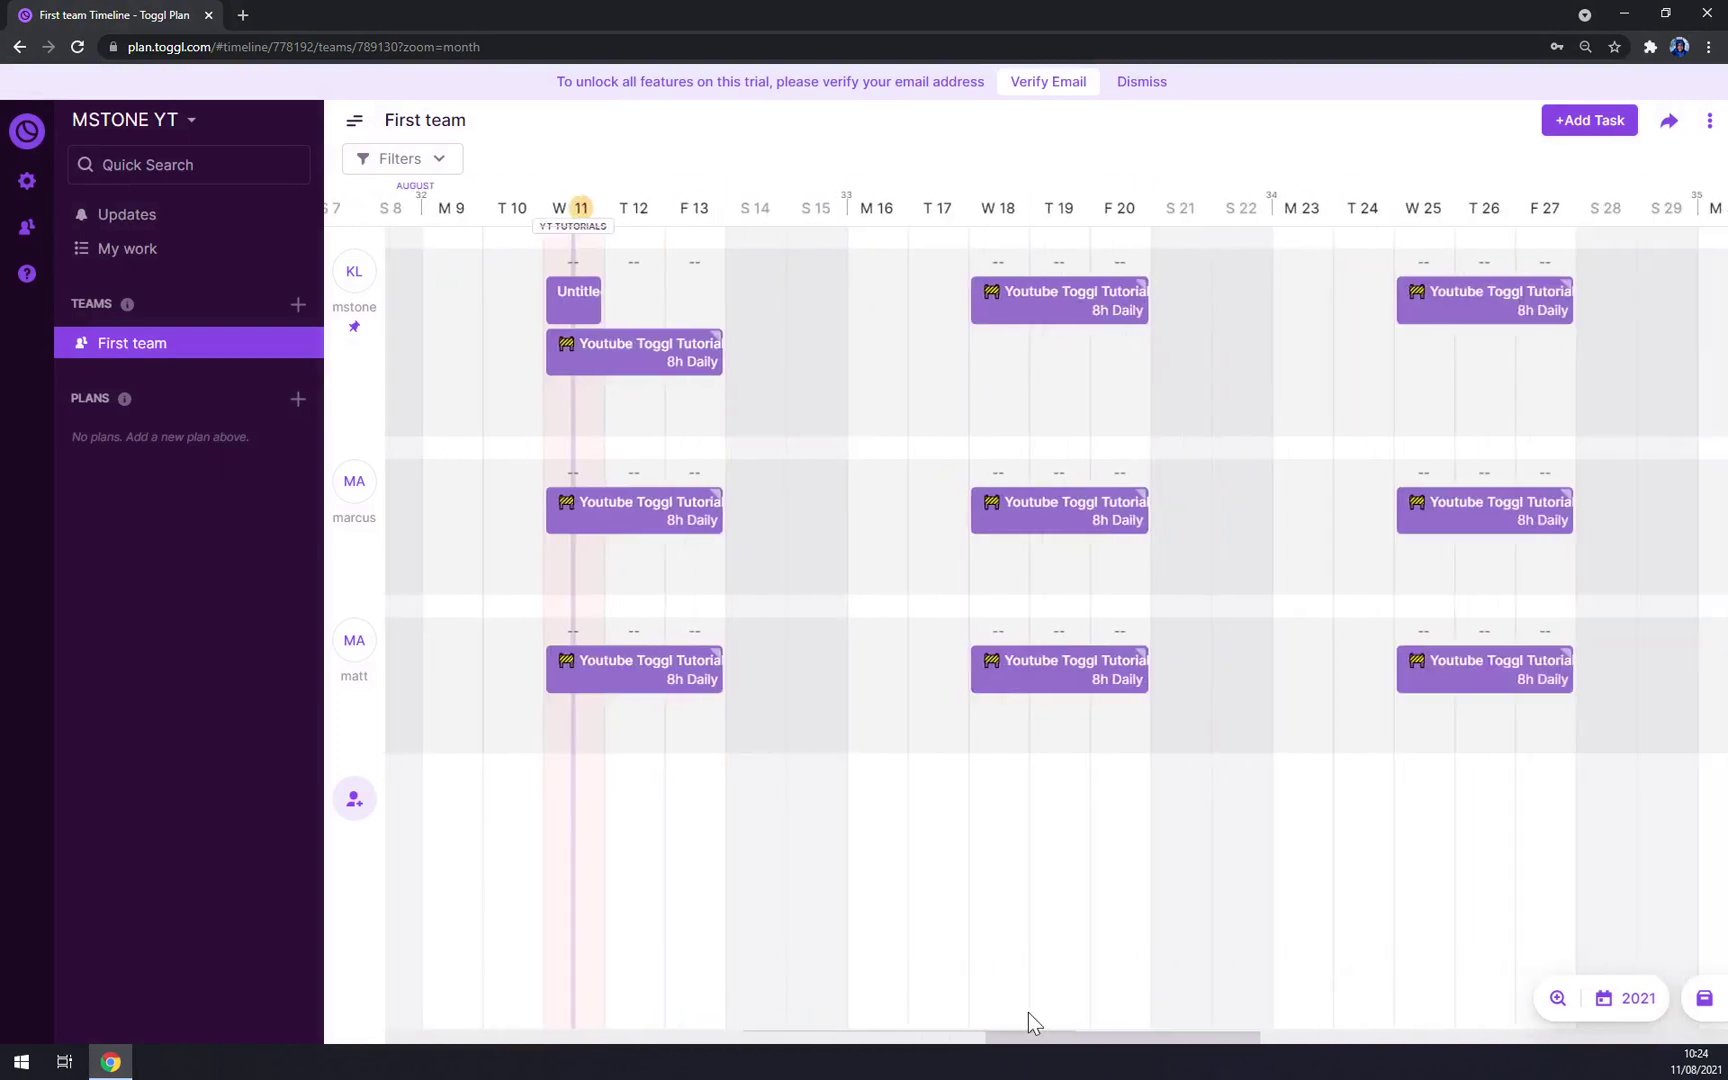
pyautogui.moveTo(630, 350)
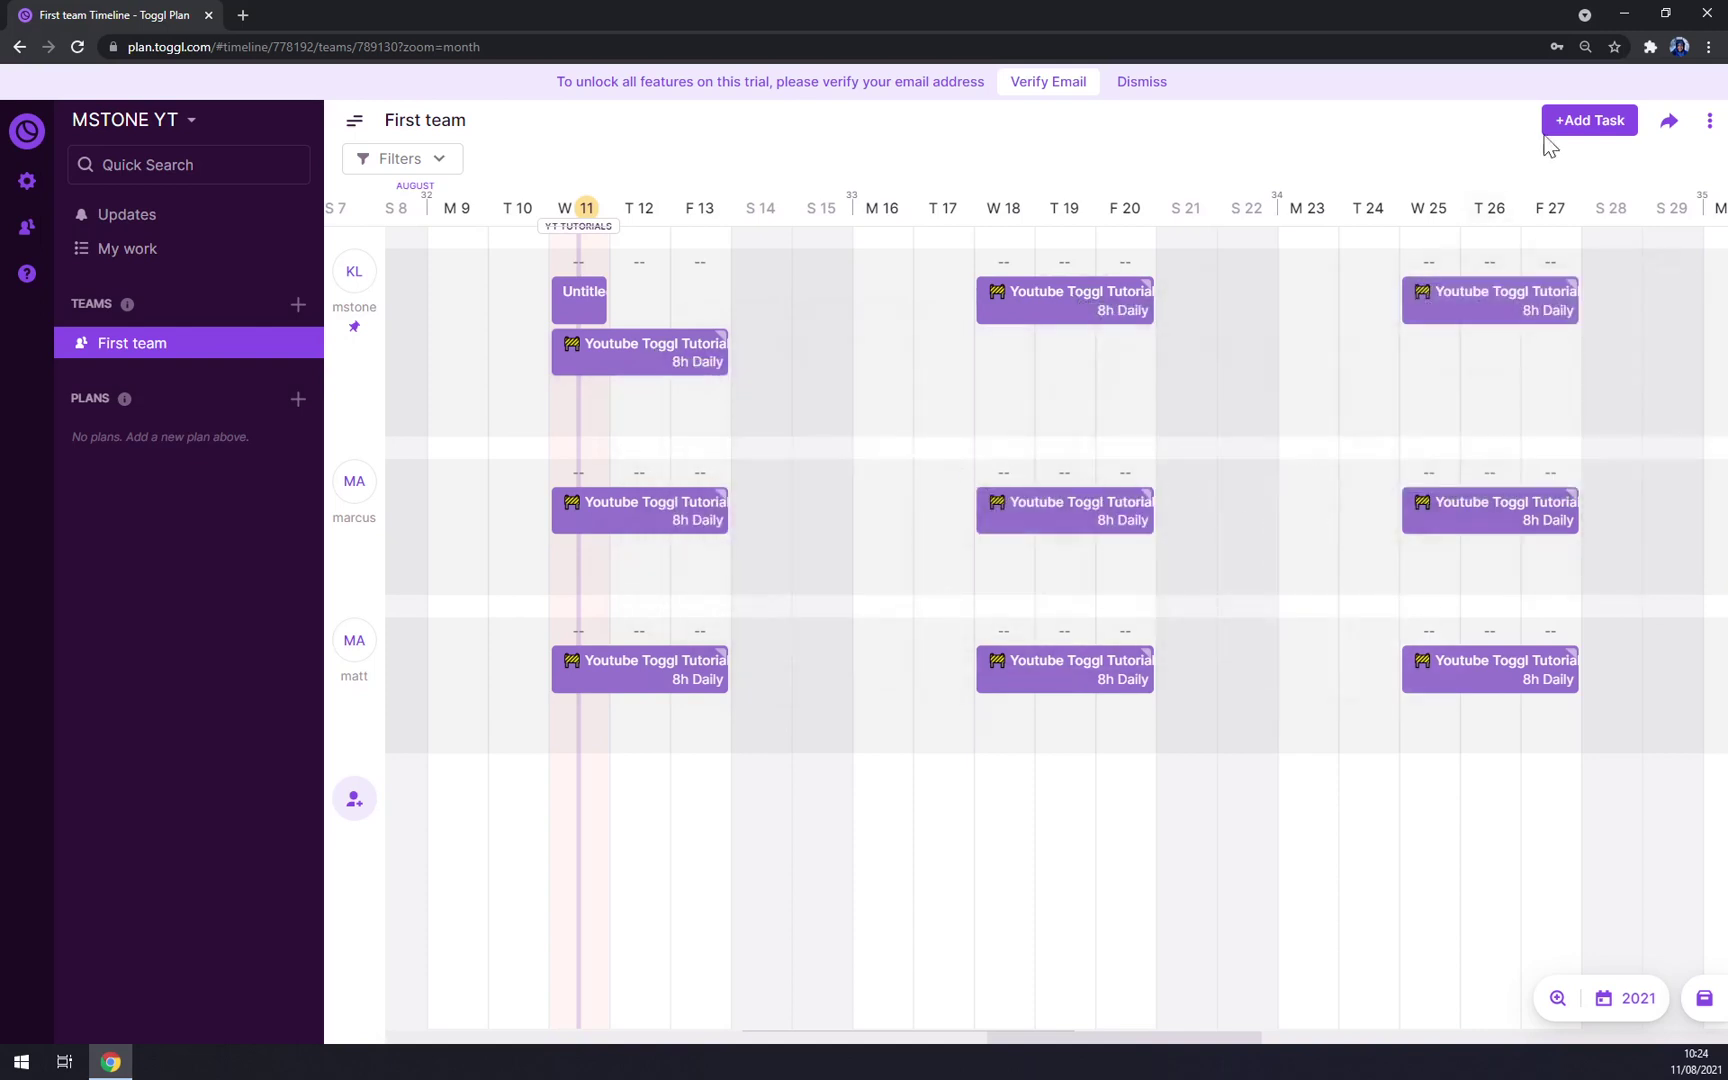
# Step: Create an In progress task on Saturday the 14th assigned to all three members
pyautogui.click(1583, 130)
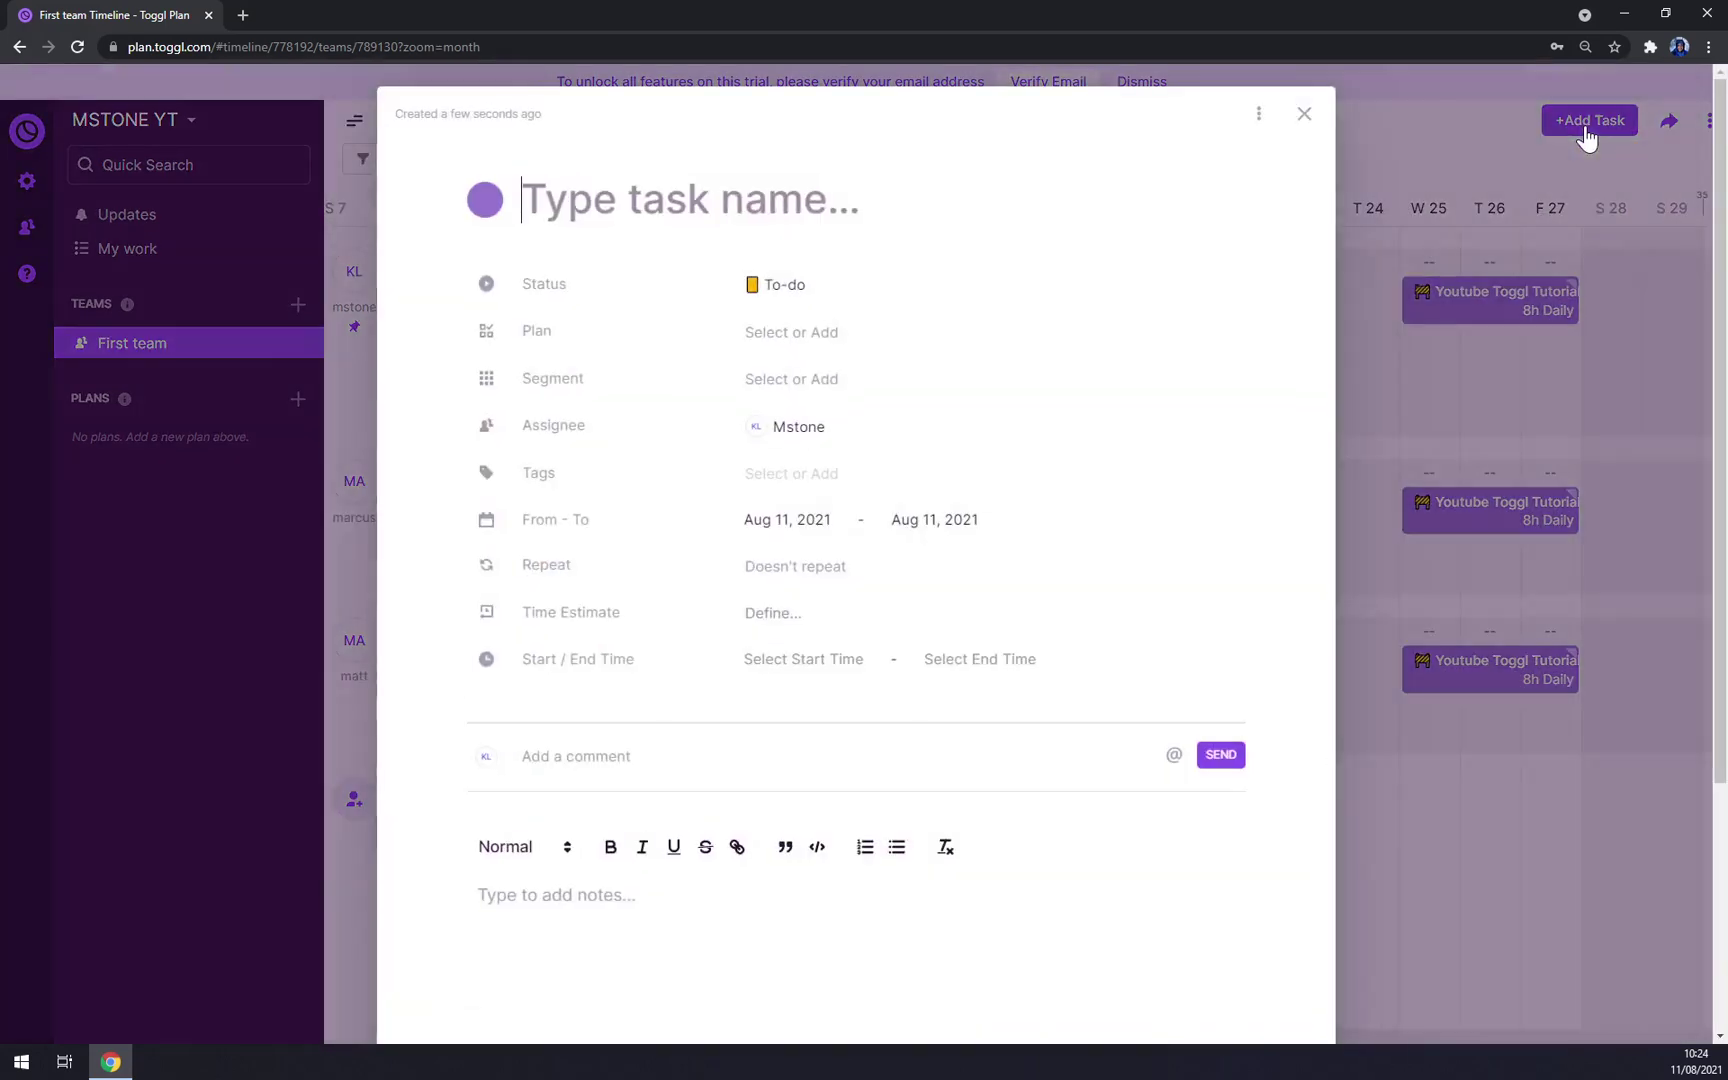
pyautogui.click(1303, 114)
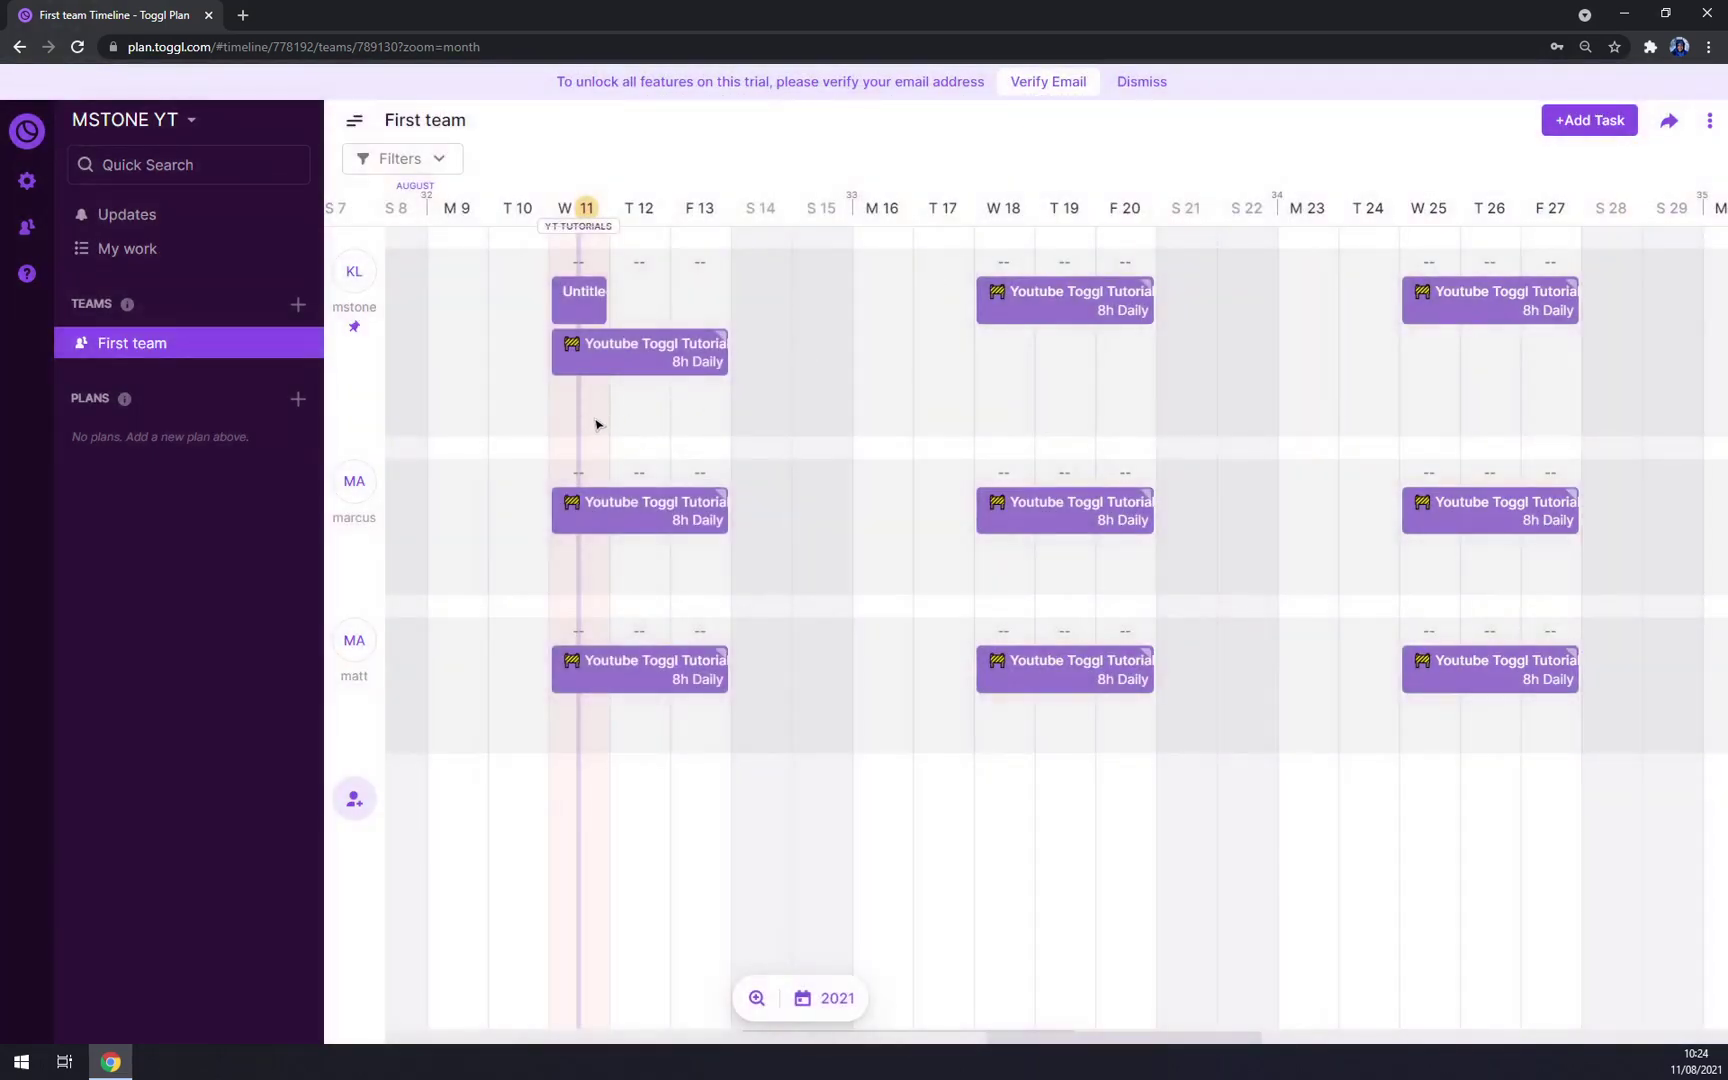
pyautogui.click(771, 356)
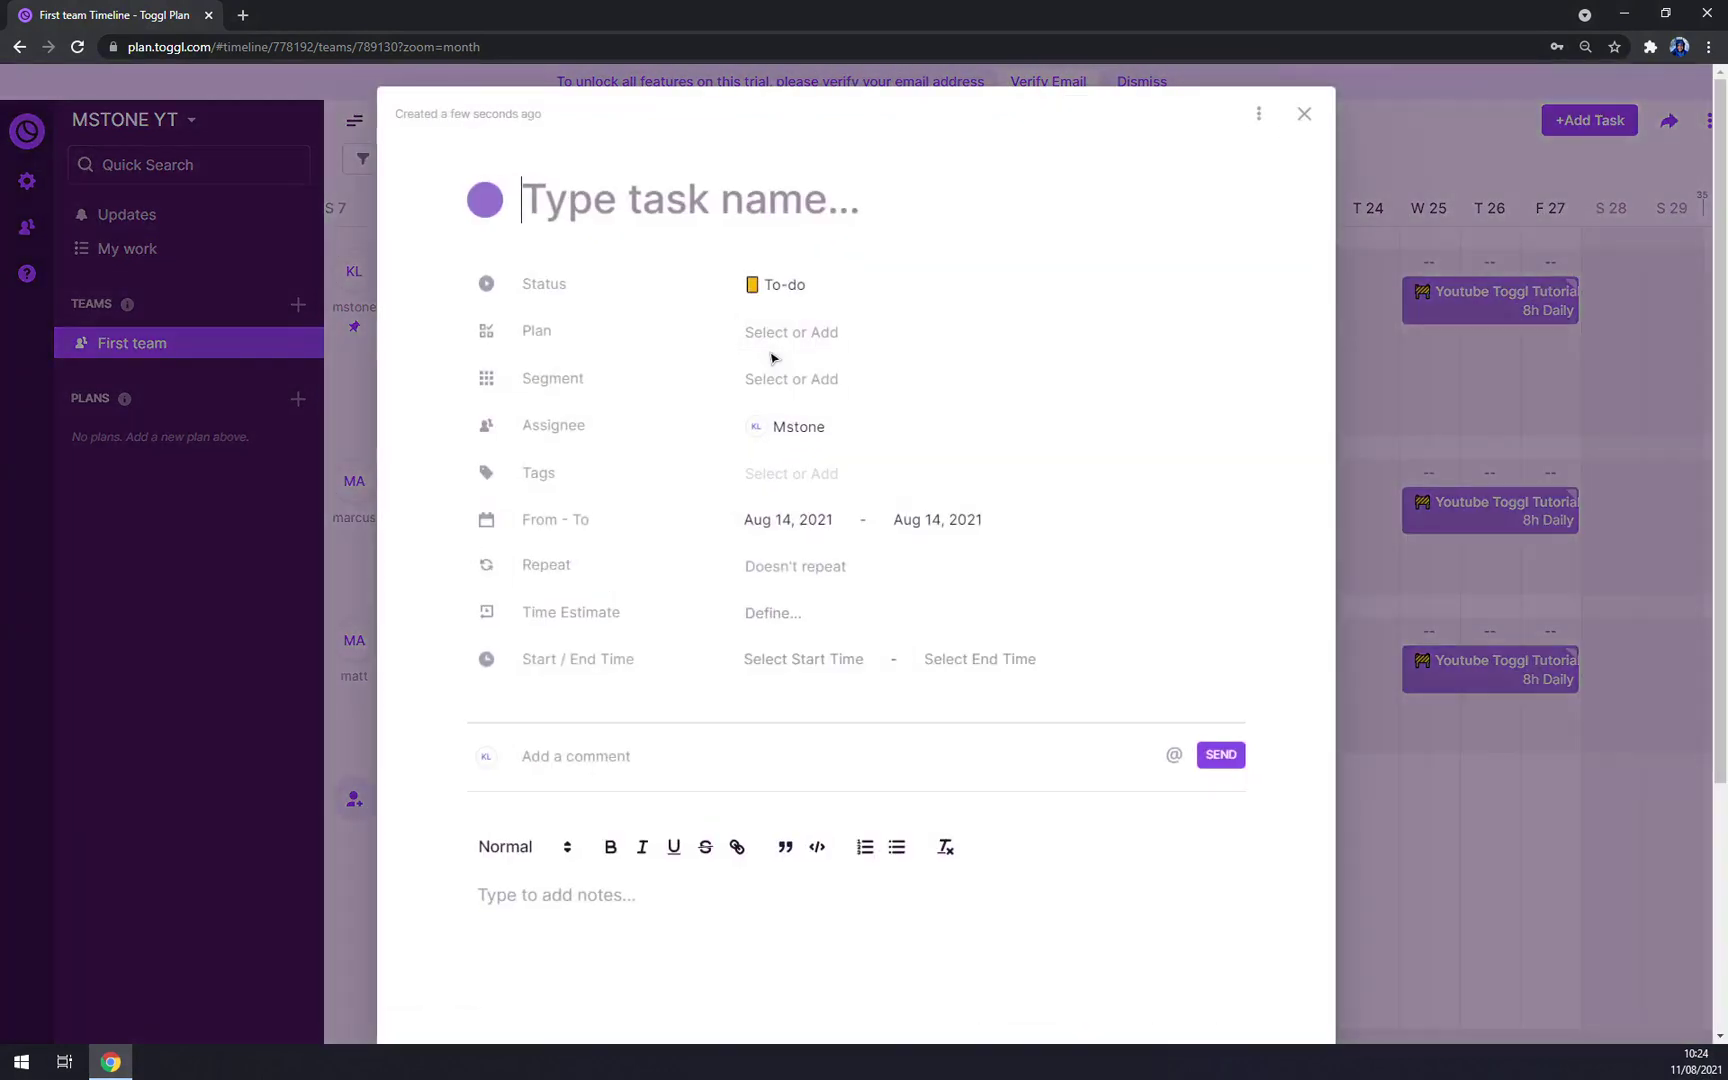
pyautogui.click(792, 284)
pyautogui.click(808, 418)
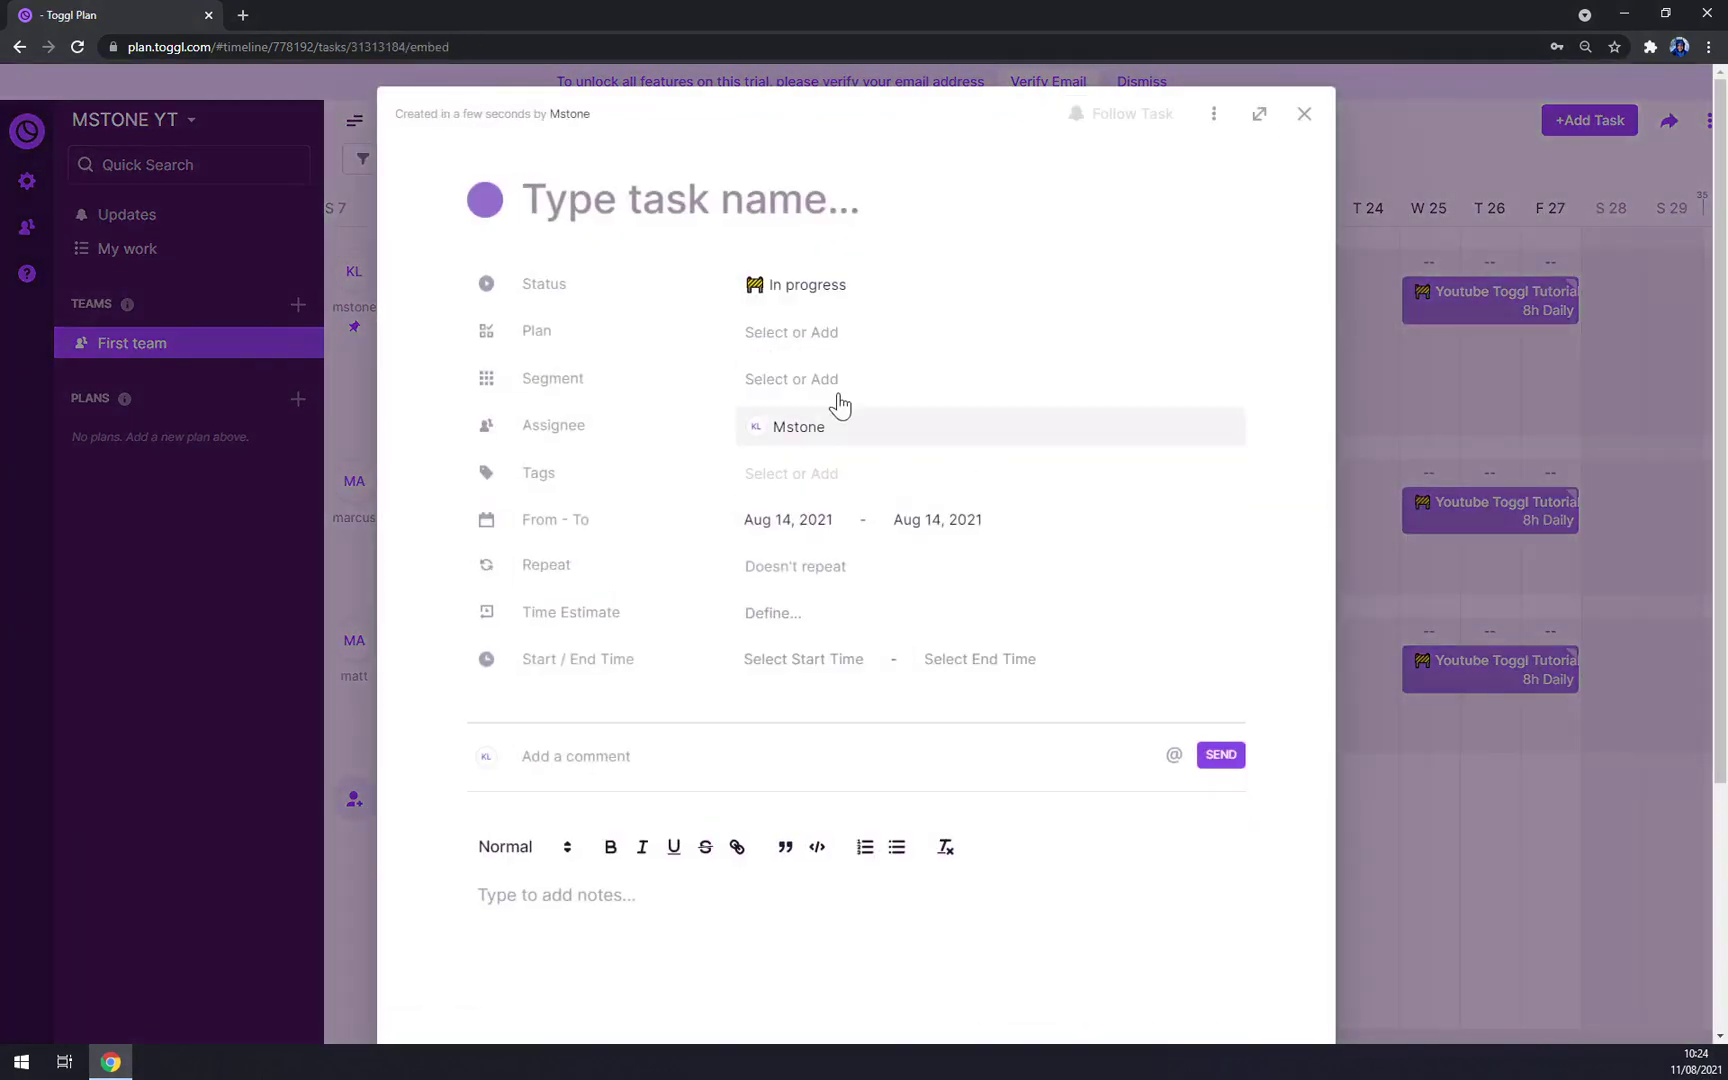
pyautogui.click(858, 442)
pyautogui.click(847, 490)
pyautogui.click(840, 497)
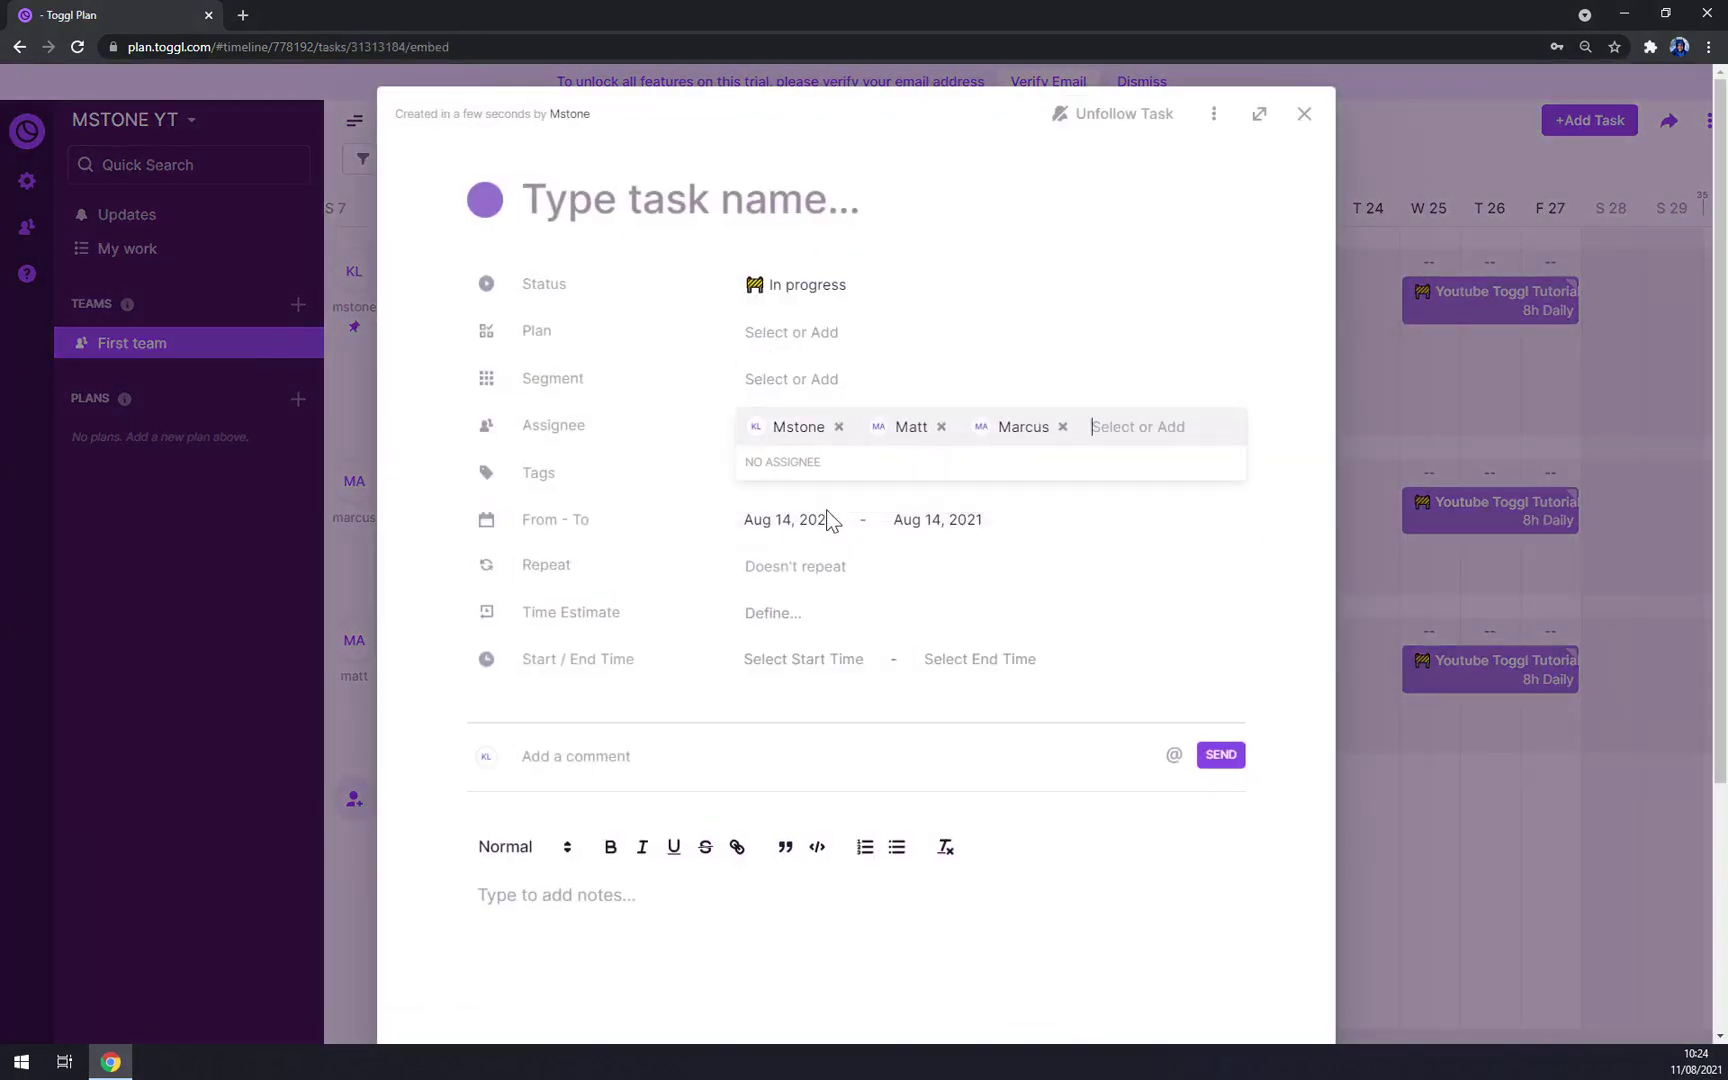
pyautogui.click(1119, 578)
# Step: Make the new task repeat weekly on Saturday, running 8:00–14:00
pyautogui.click(805, 567)
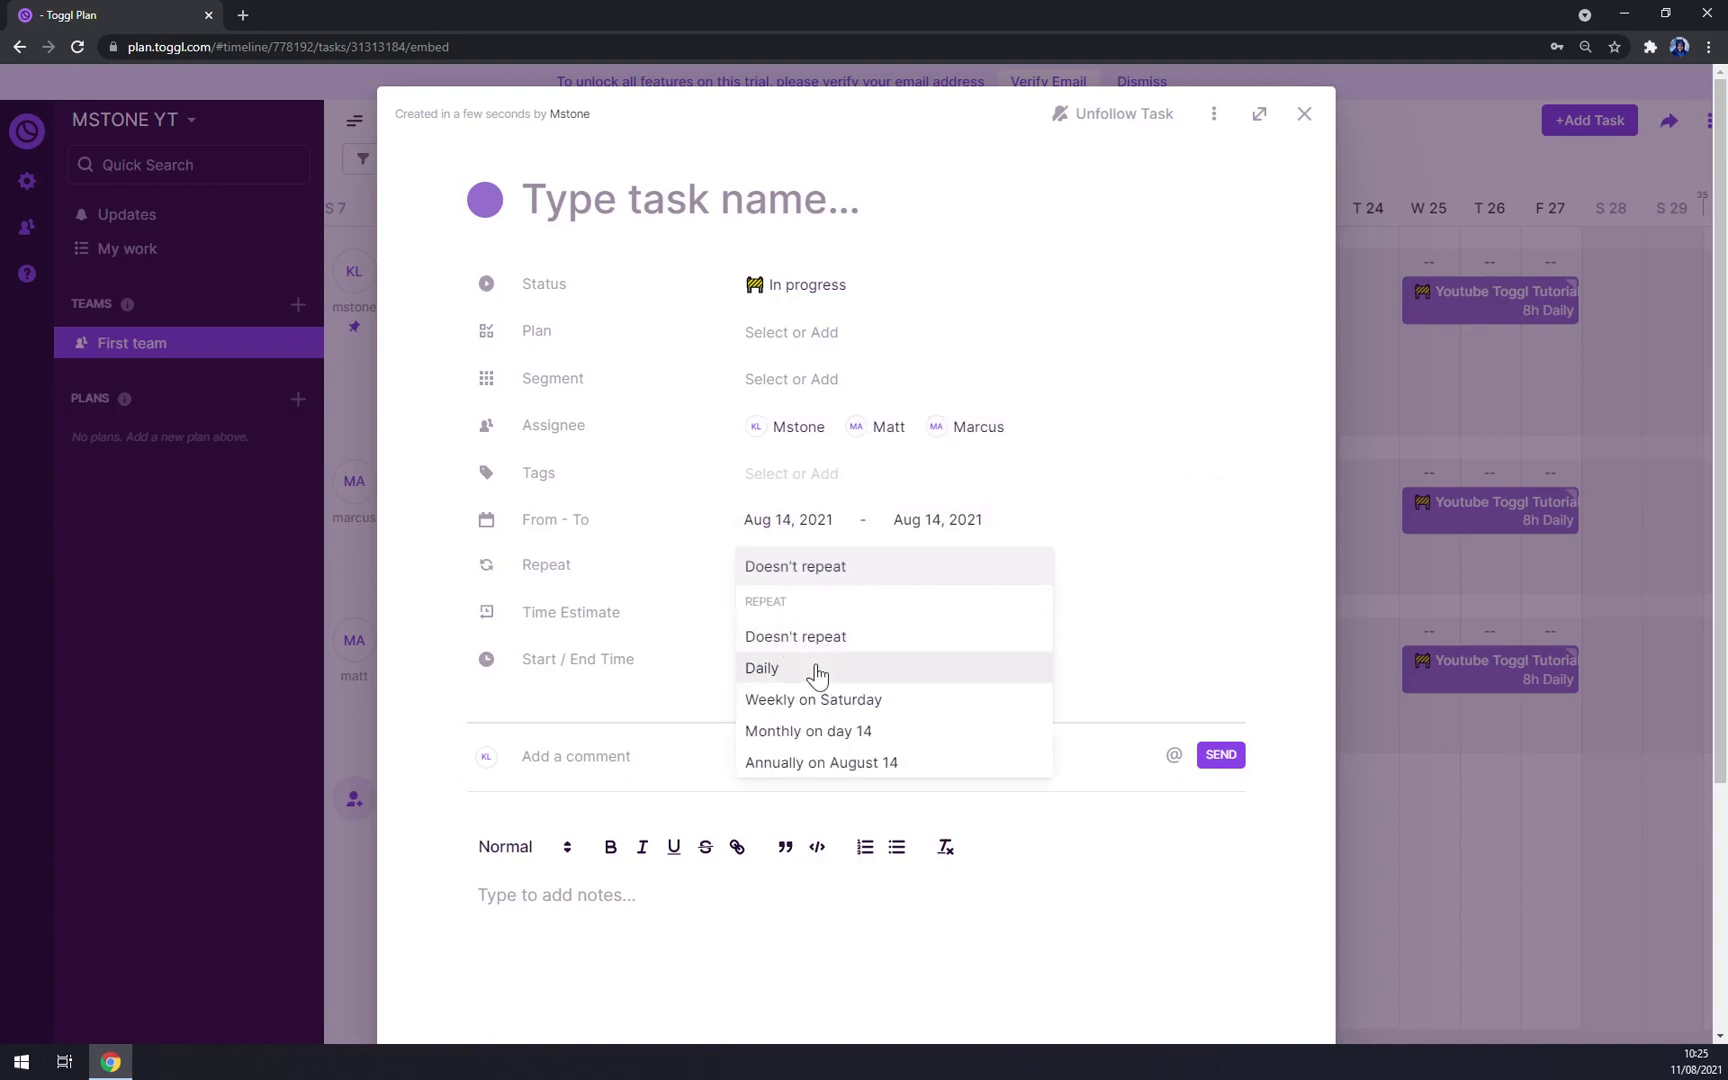
pyautogui.click(835, 700)
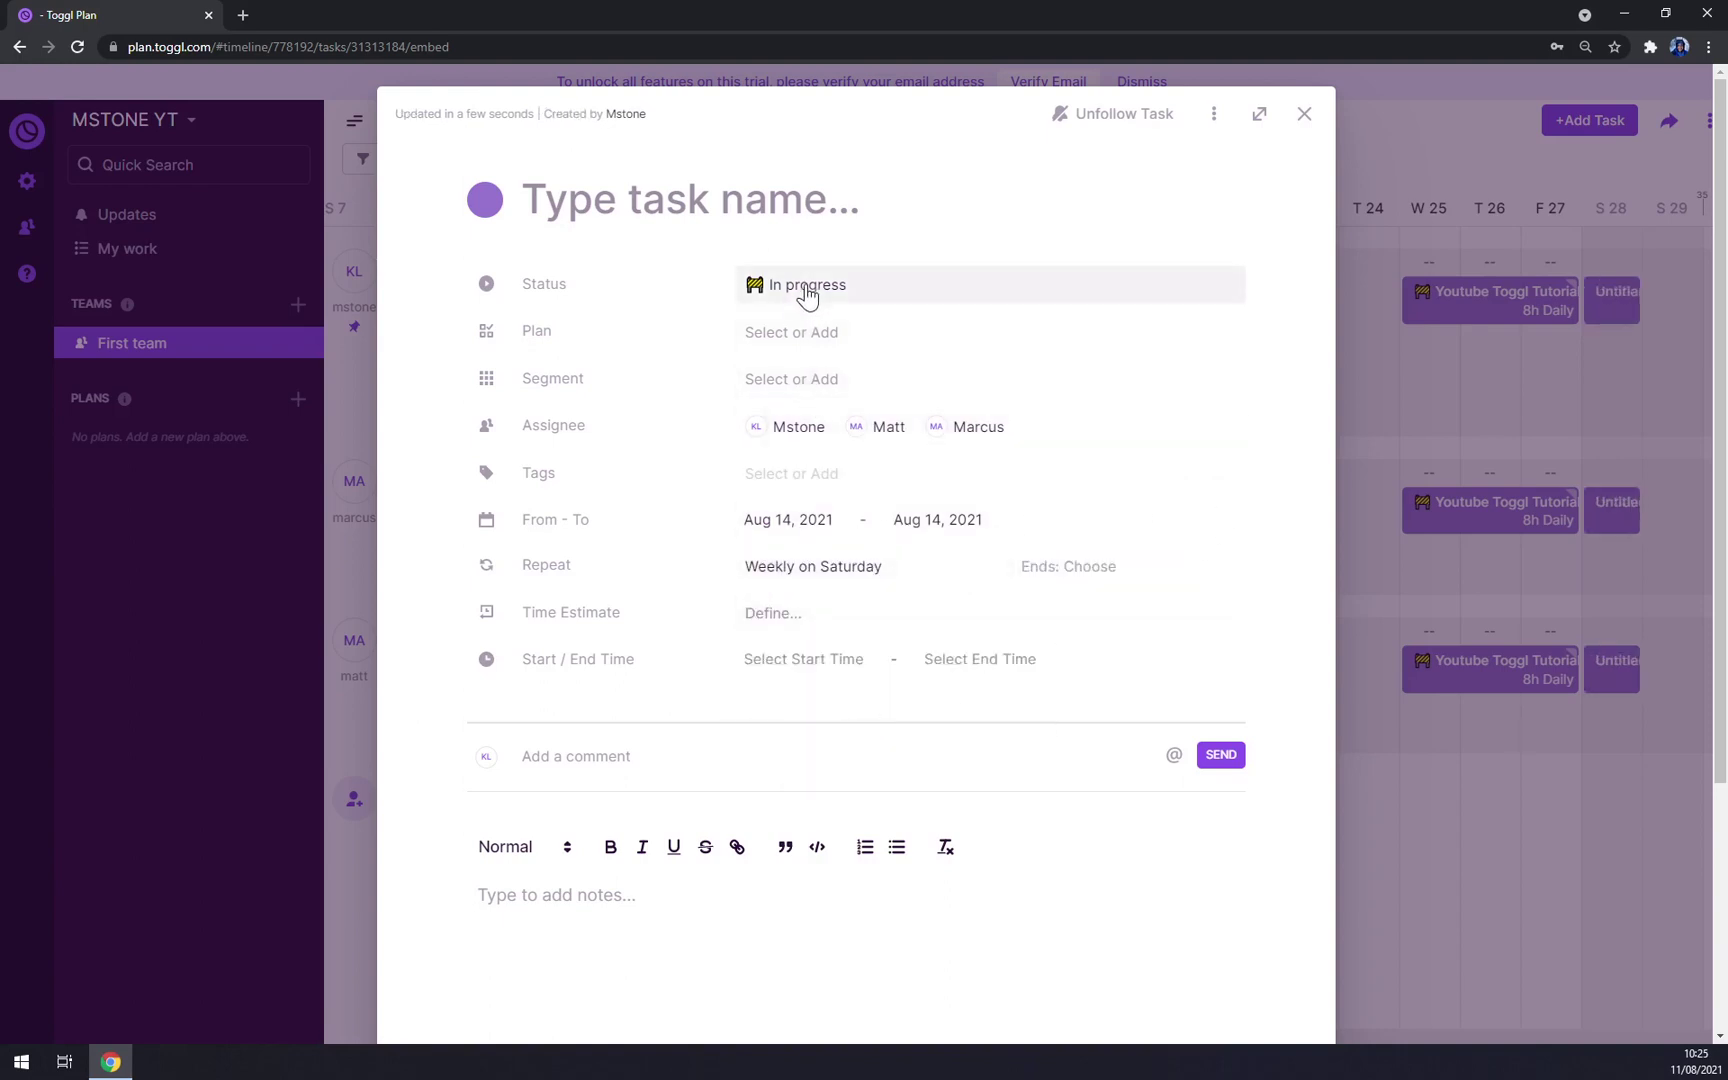
pyautogui.click(789, 670)
pyautogui.click(796, 784)
pyautogui.click(893, 660)
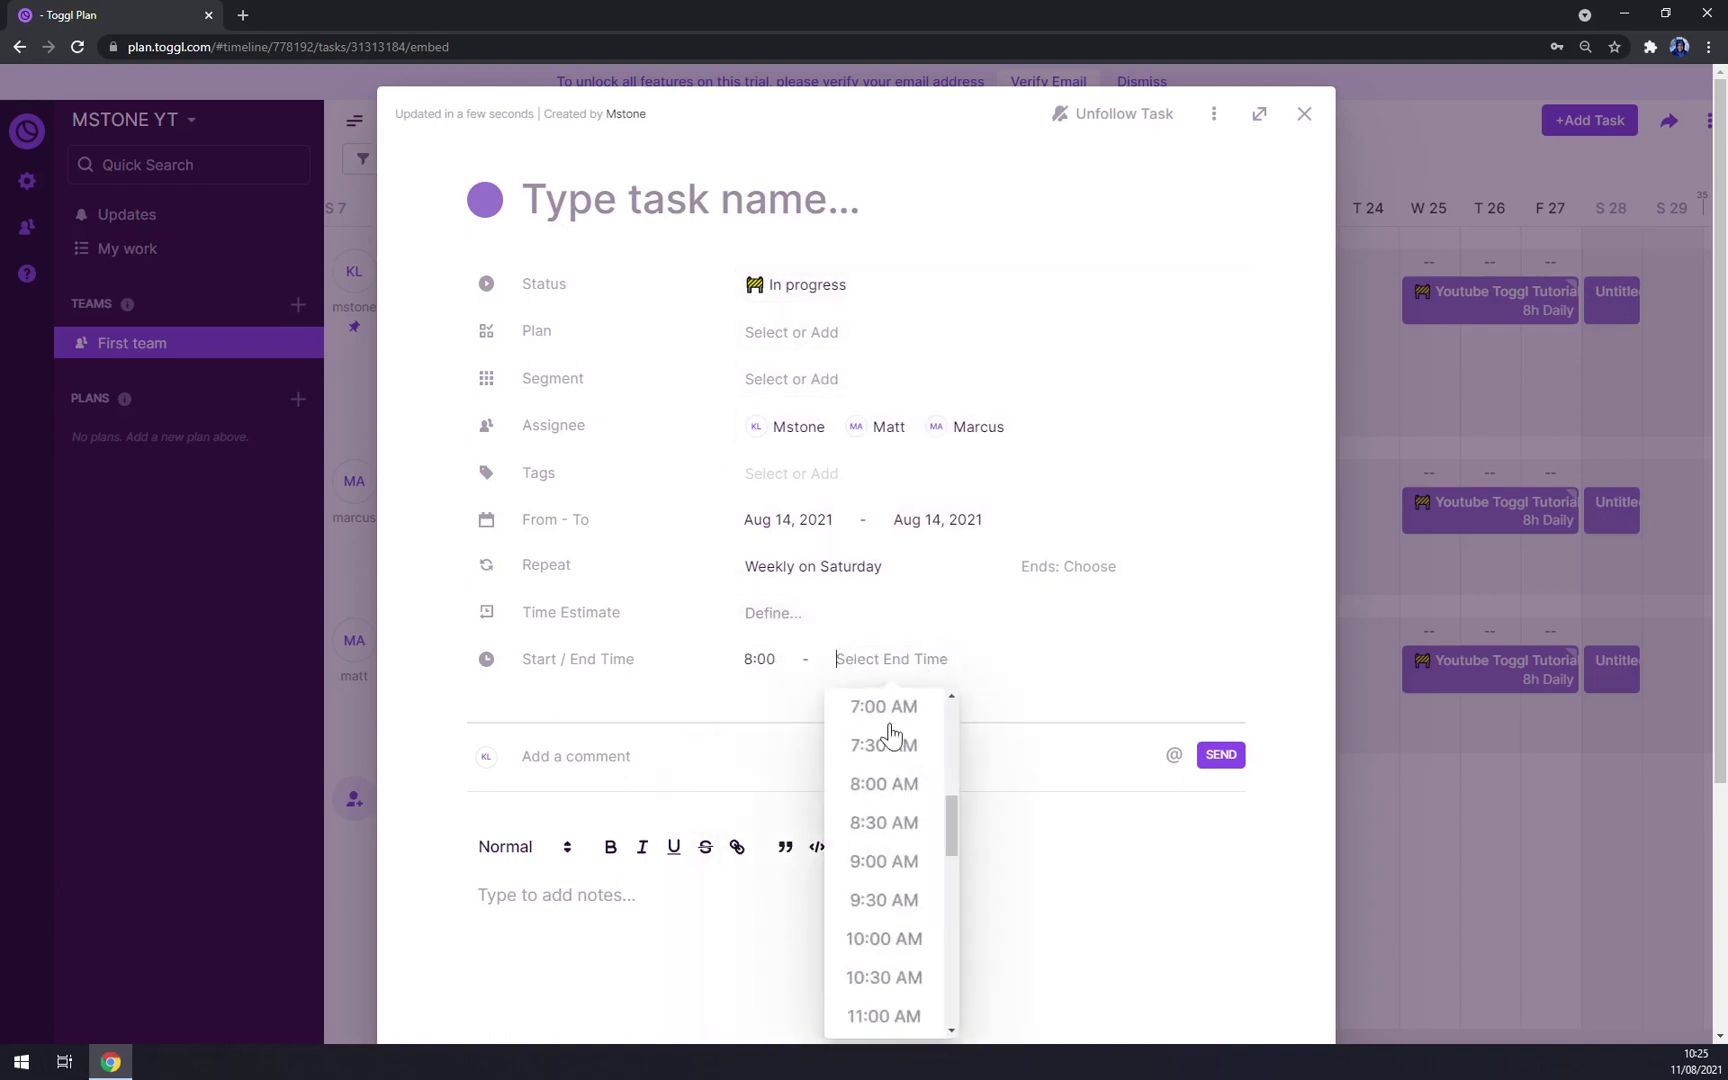
pyautogui.scroll(-3, 885, 899)
pyautogui.click(884, 905)
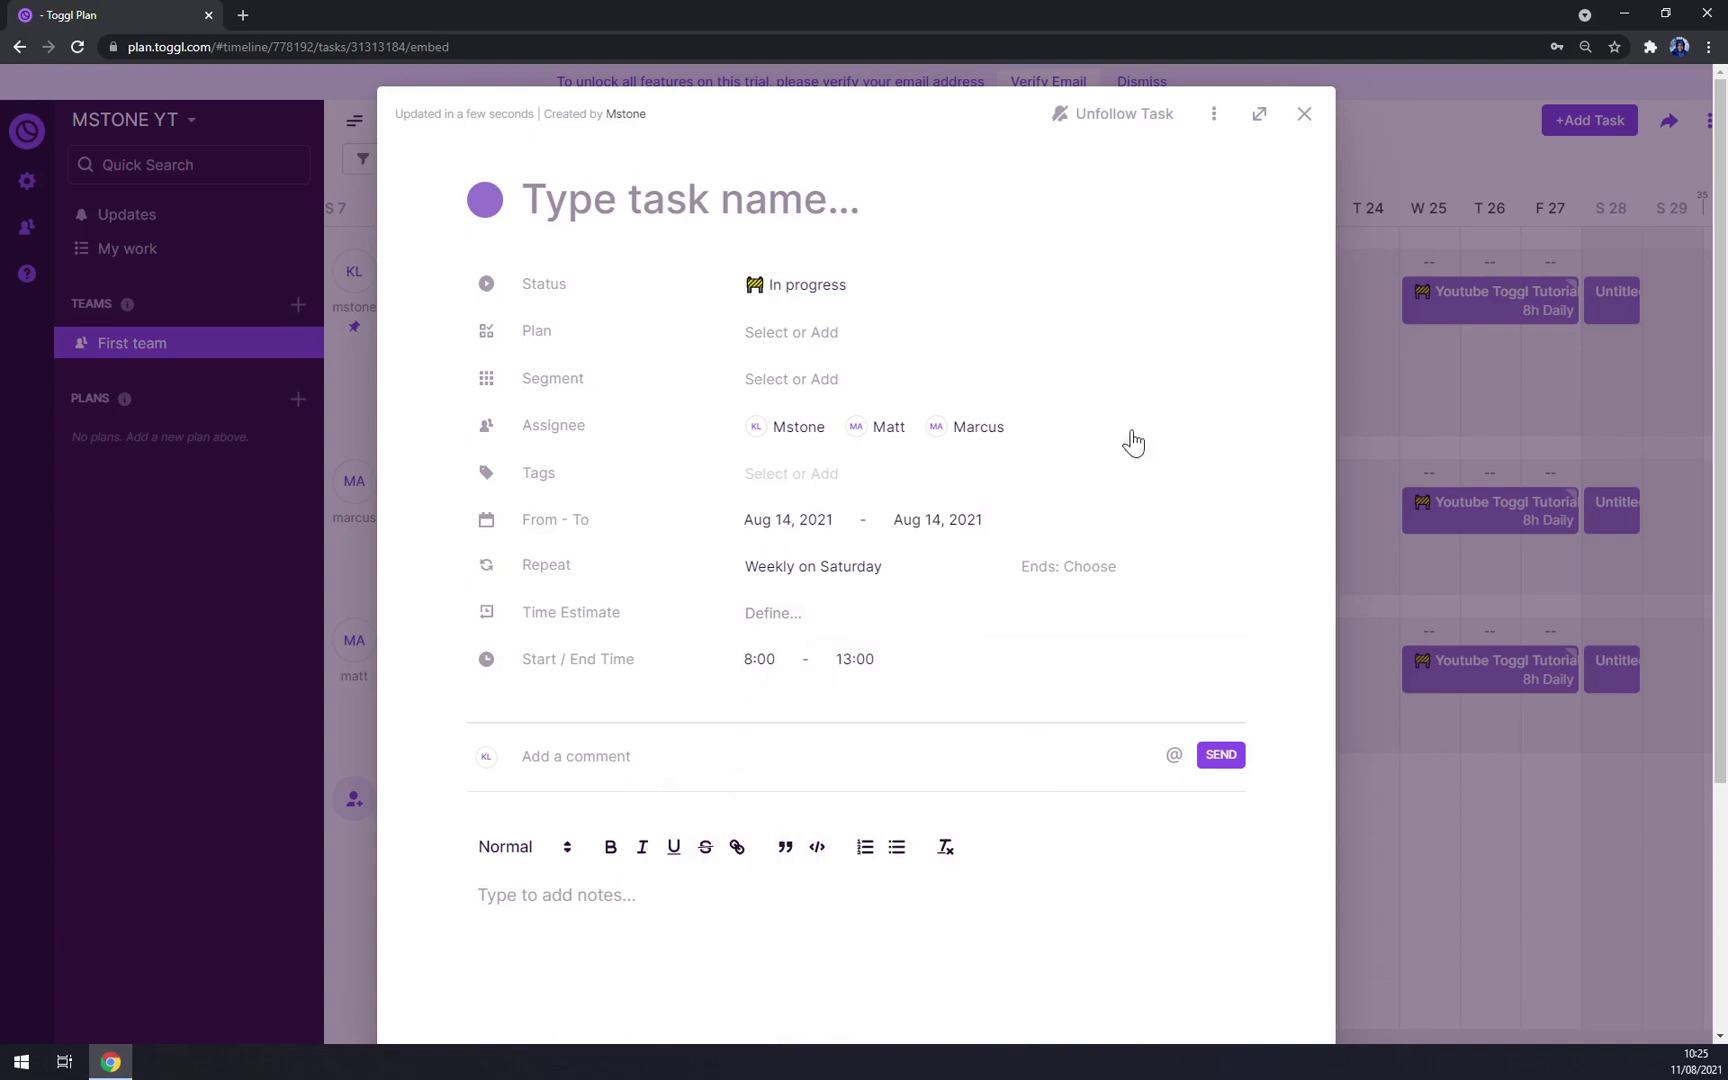
# Step: Give the task a 6-hour daily estimate, check the available plans, and close it
pyautogui.click(767, 612)
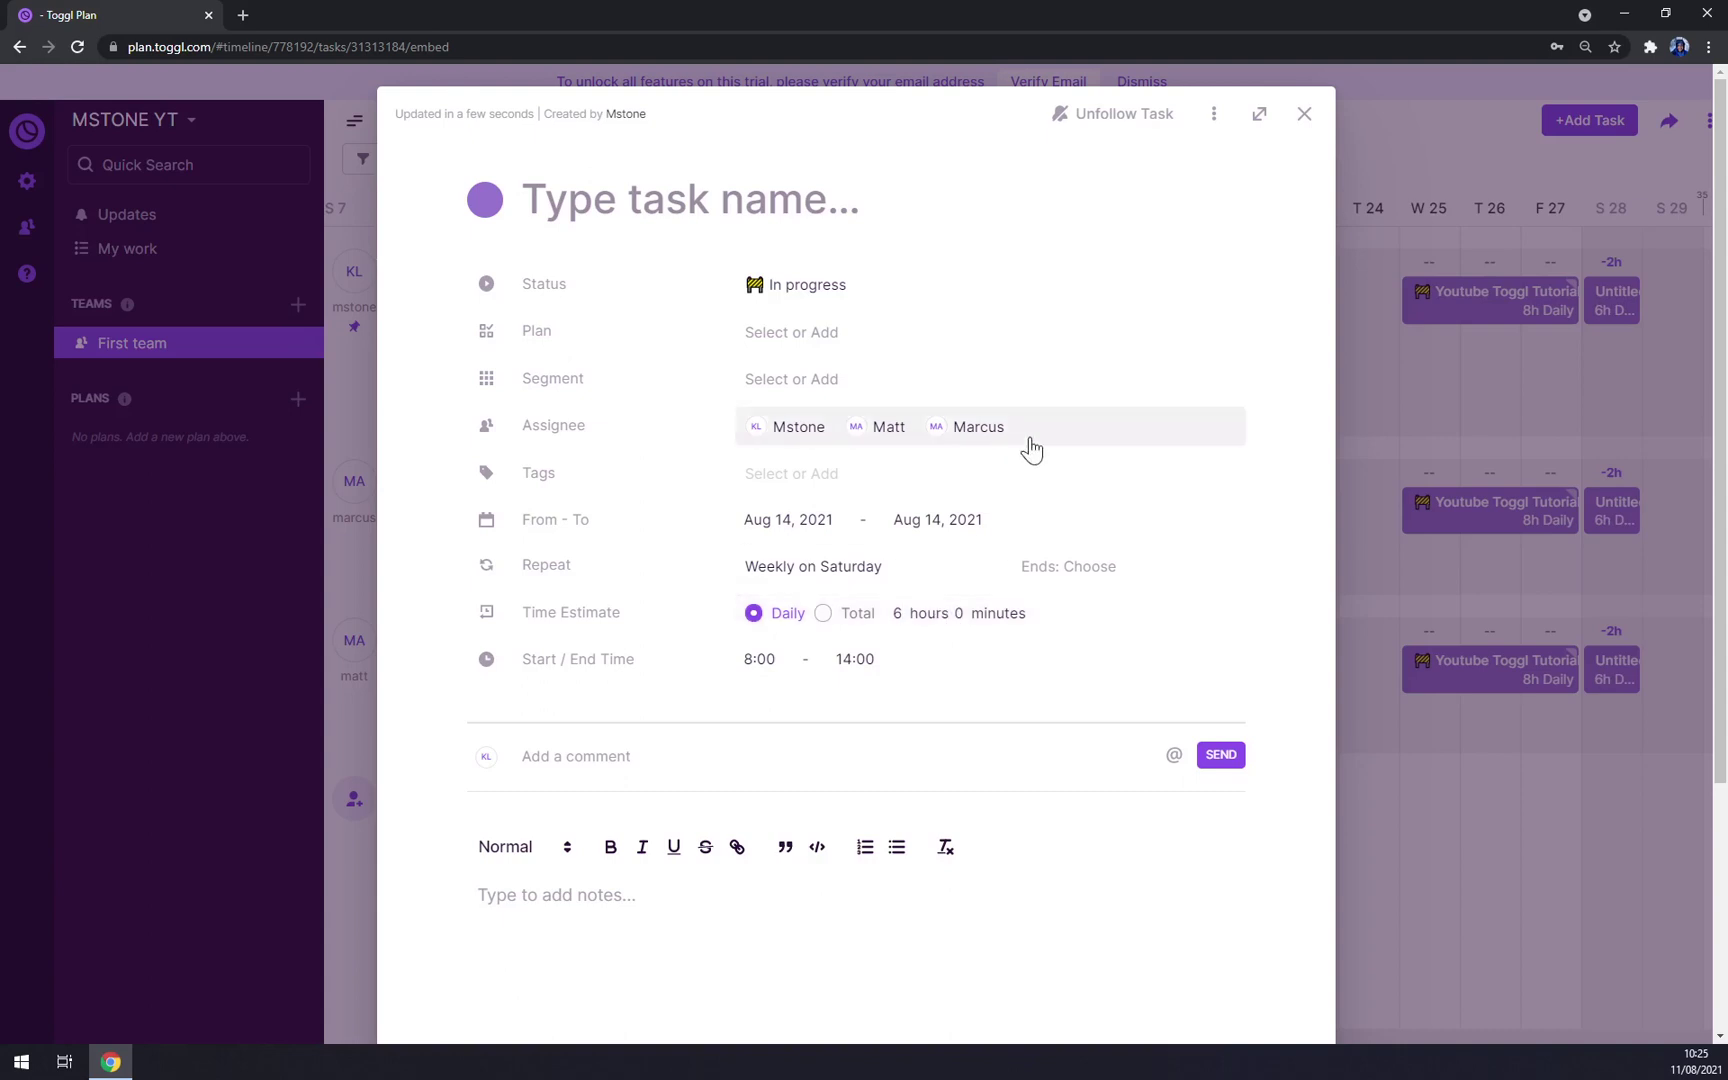
pyautogui.click(791, 335)
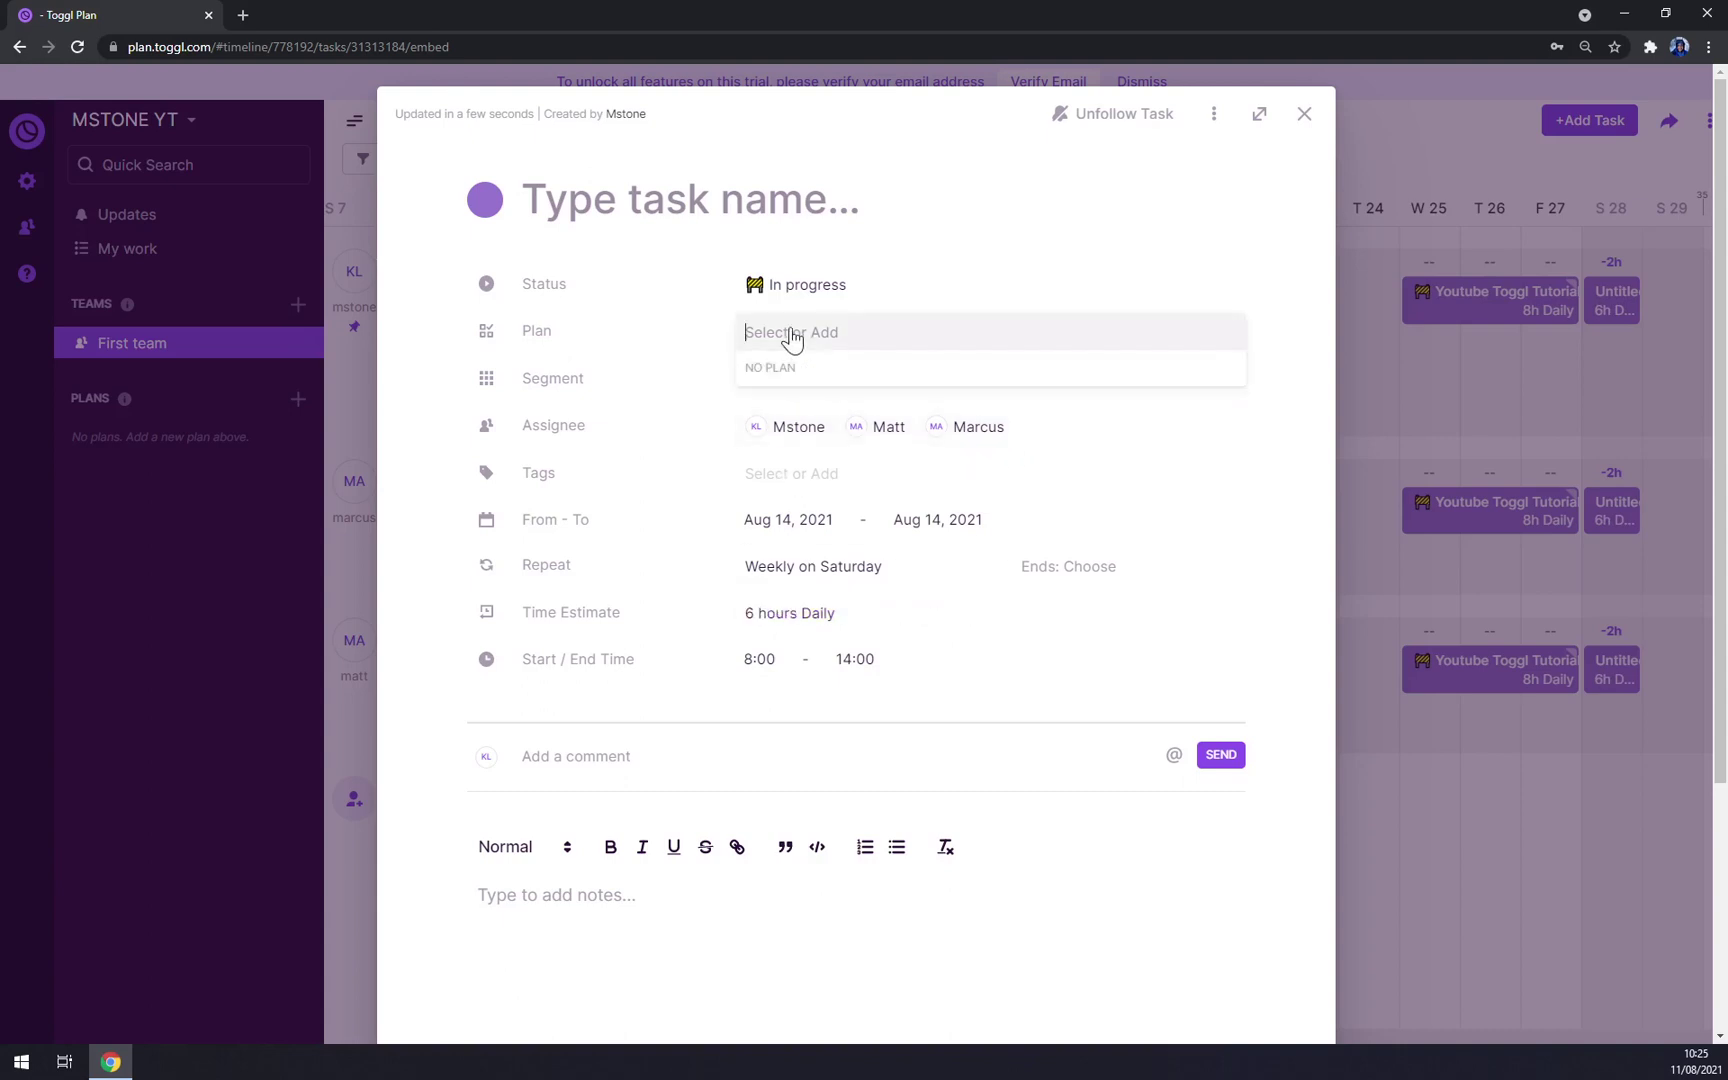
pyautogui.click(764, 310)
pyautogui.click(841, 324)
pyautogui.click(818, 395)
pyautogui.click(1304, 113)
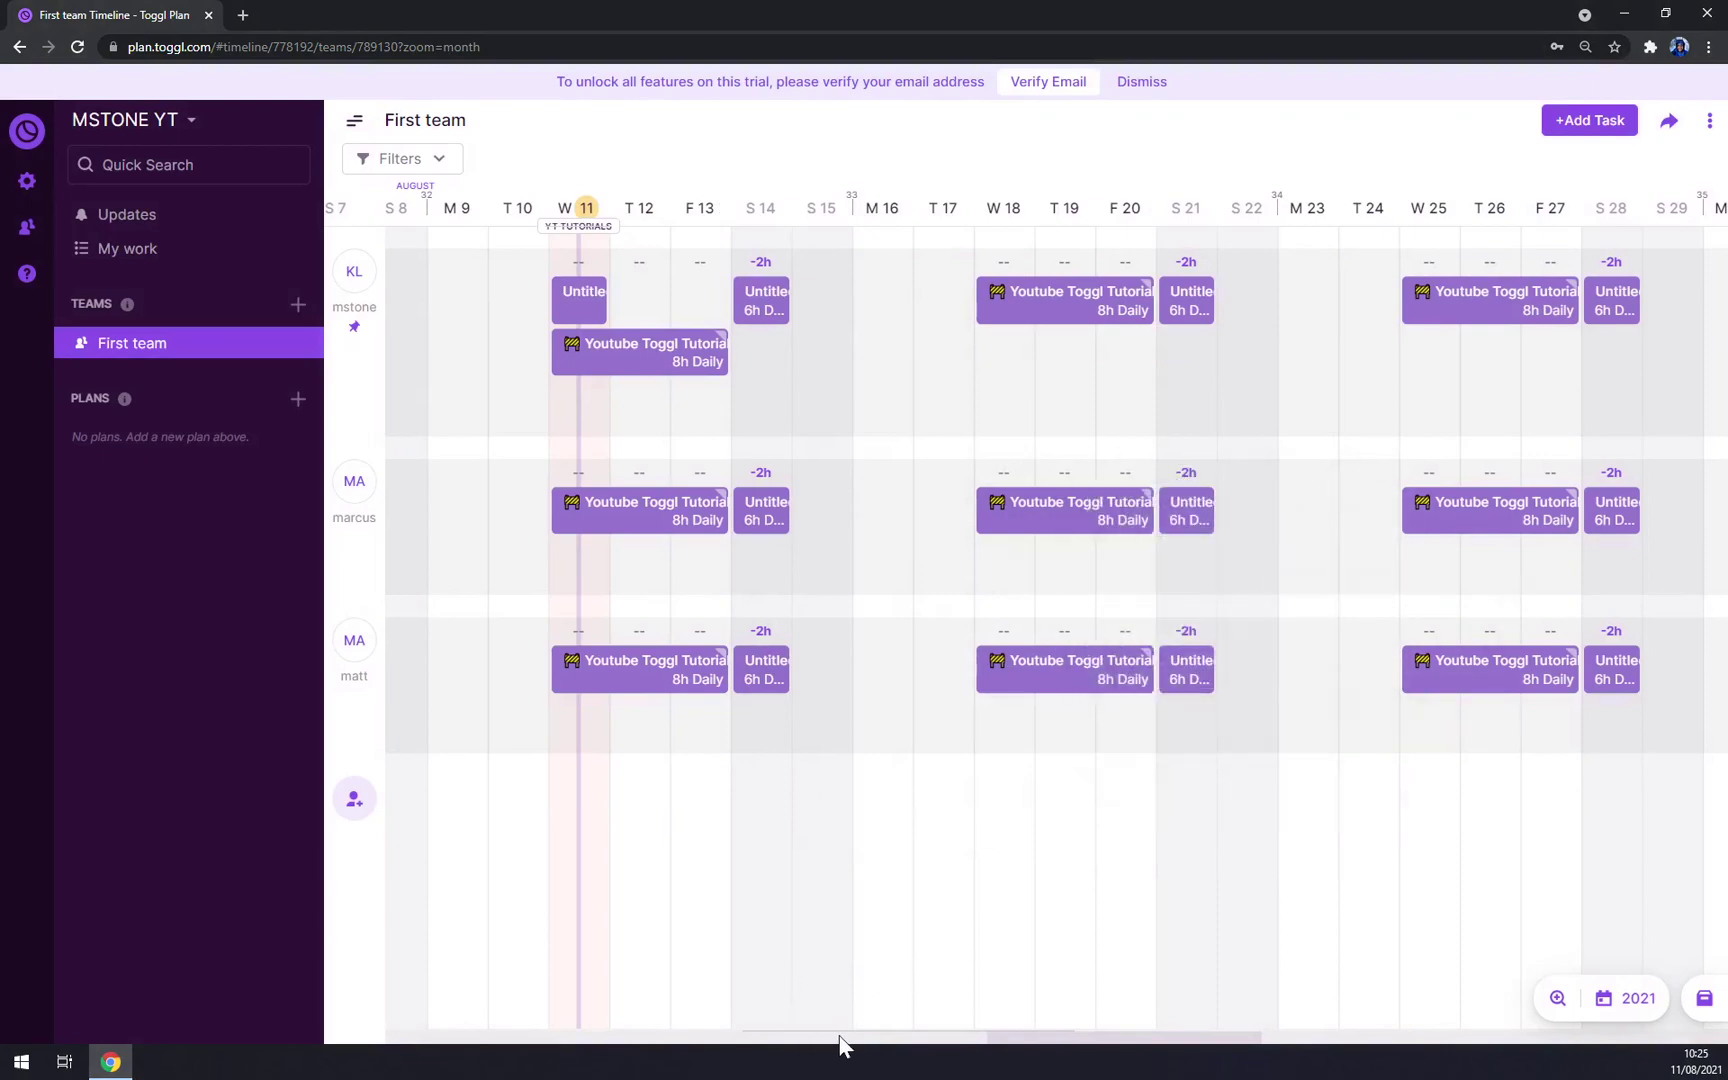
# Step: Bring the timeline to today and switch the Youtube Toggl Tutorial task to the blue colour preset
pyautogui.moveTo(990, 1050); pyautogui.dragTo(1700, 555)
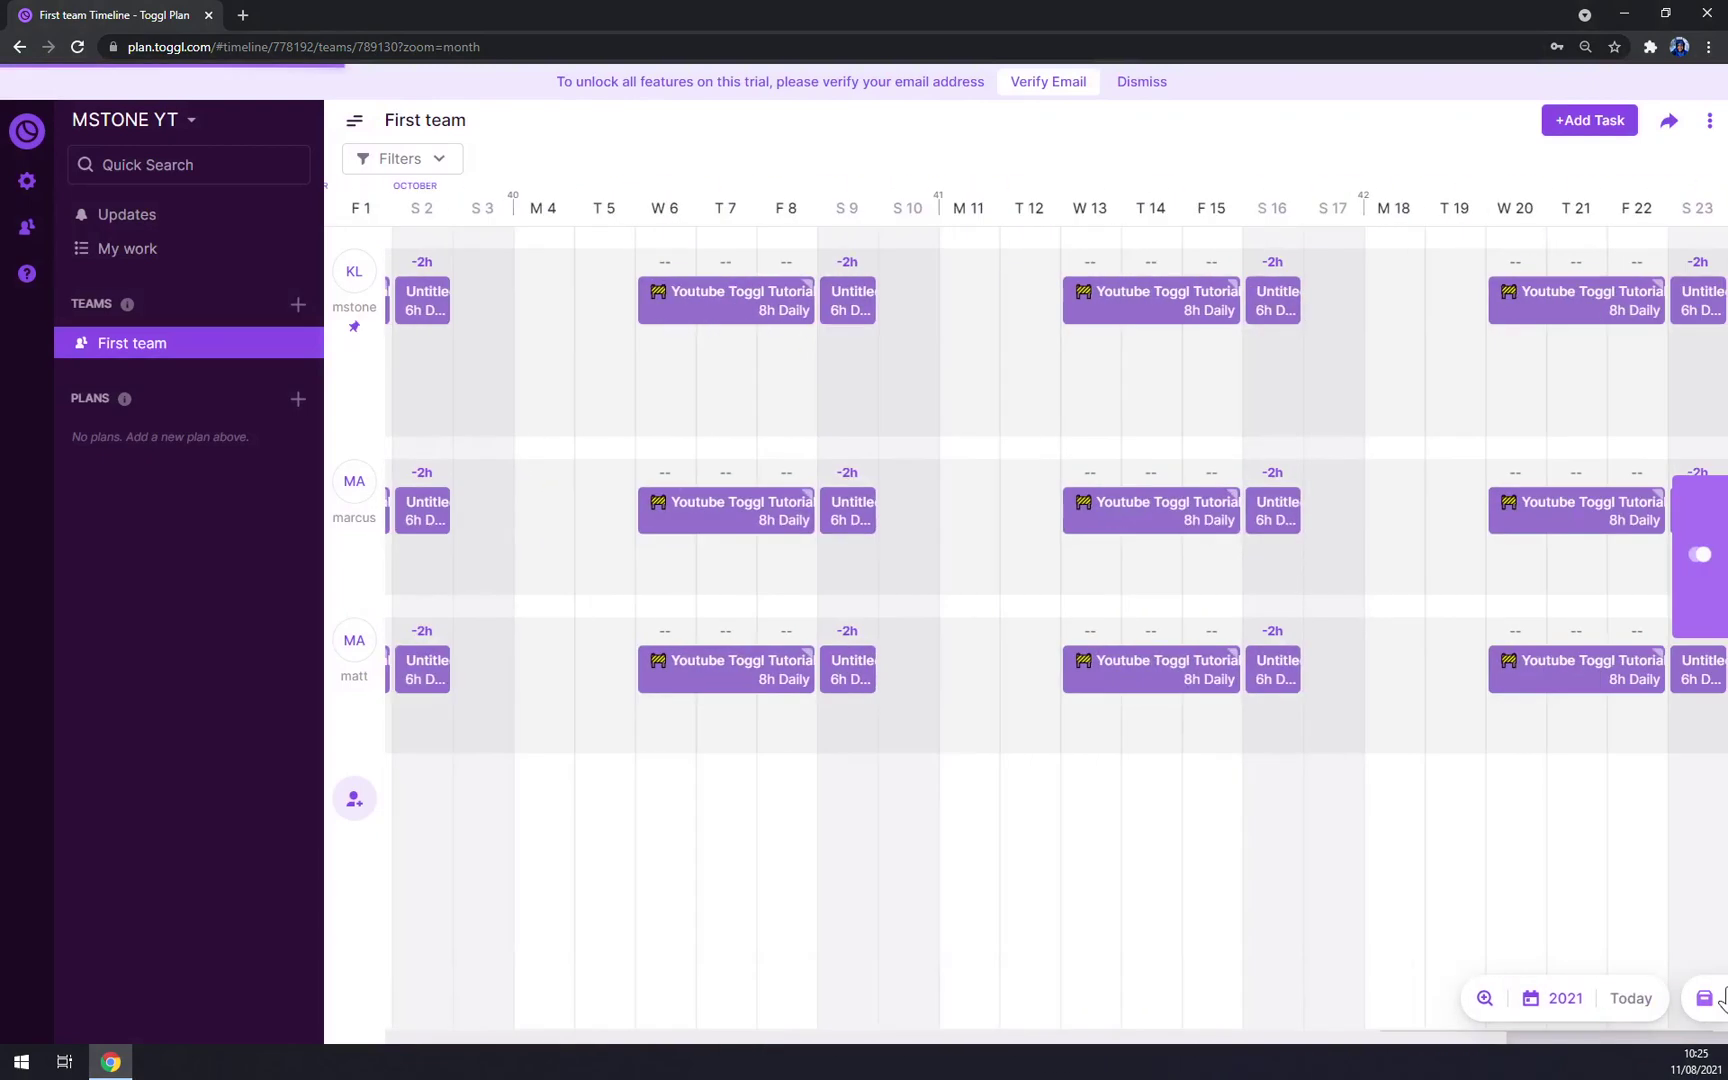
pyautogui.click(1690, 995)
pyautogui.hscroll(-5, 965, 962)
pyautogui.hscroll(8, 918, 976)
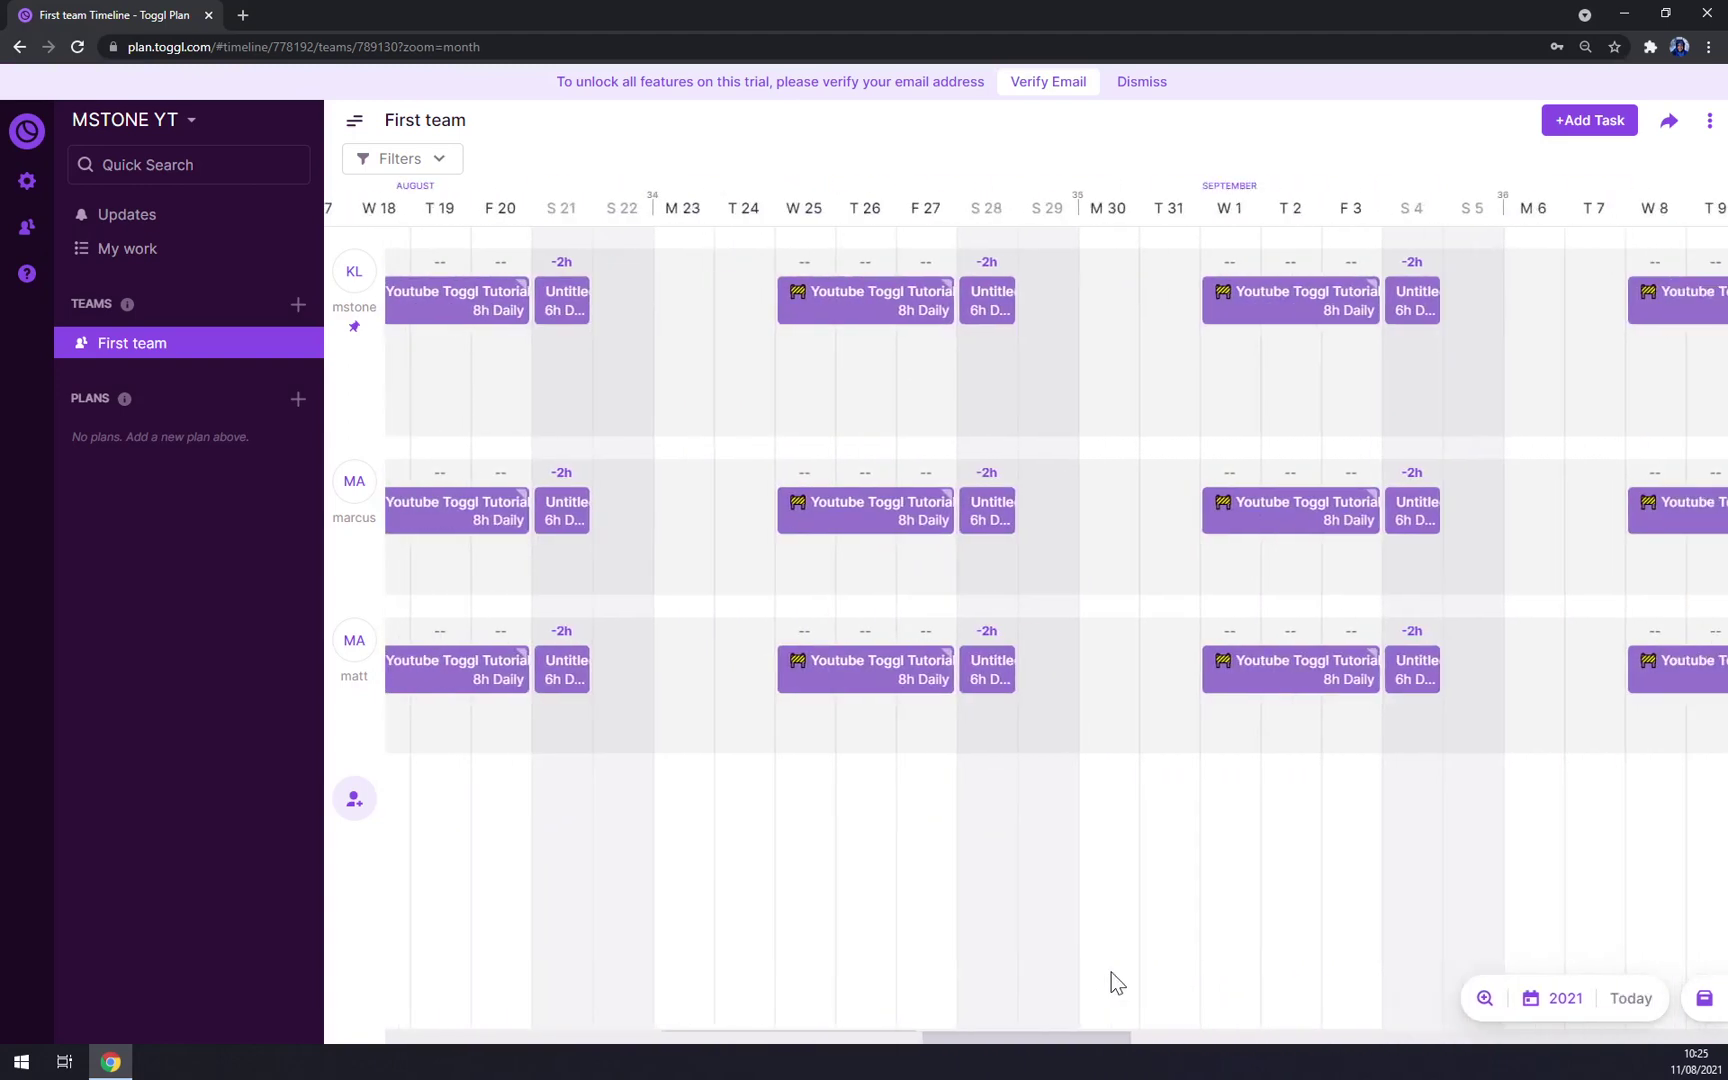
pyautogui.hscroll(-2, 1111, 972)
pyautogui.hscroll(-3, 1058, 973)
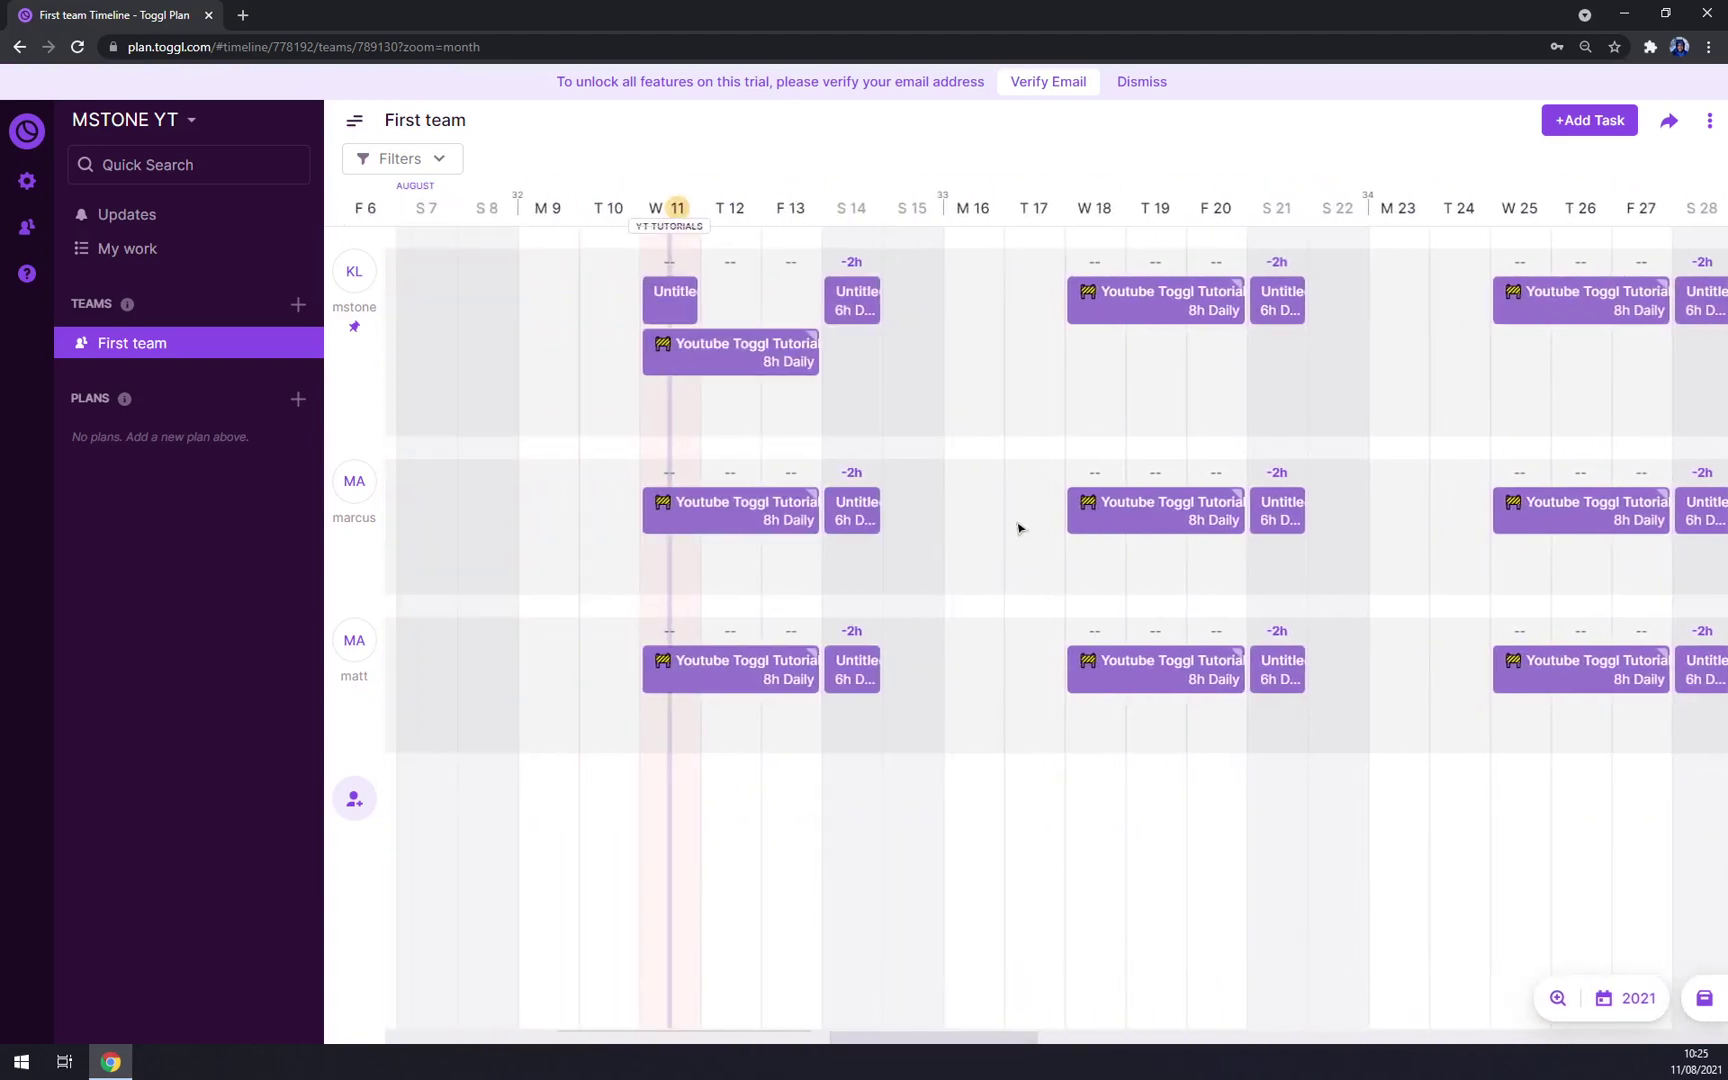
pyautogui.moveTo(728, 373)
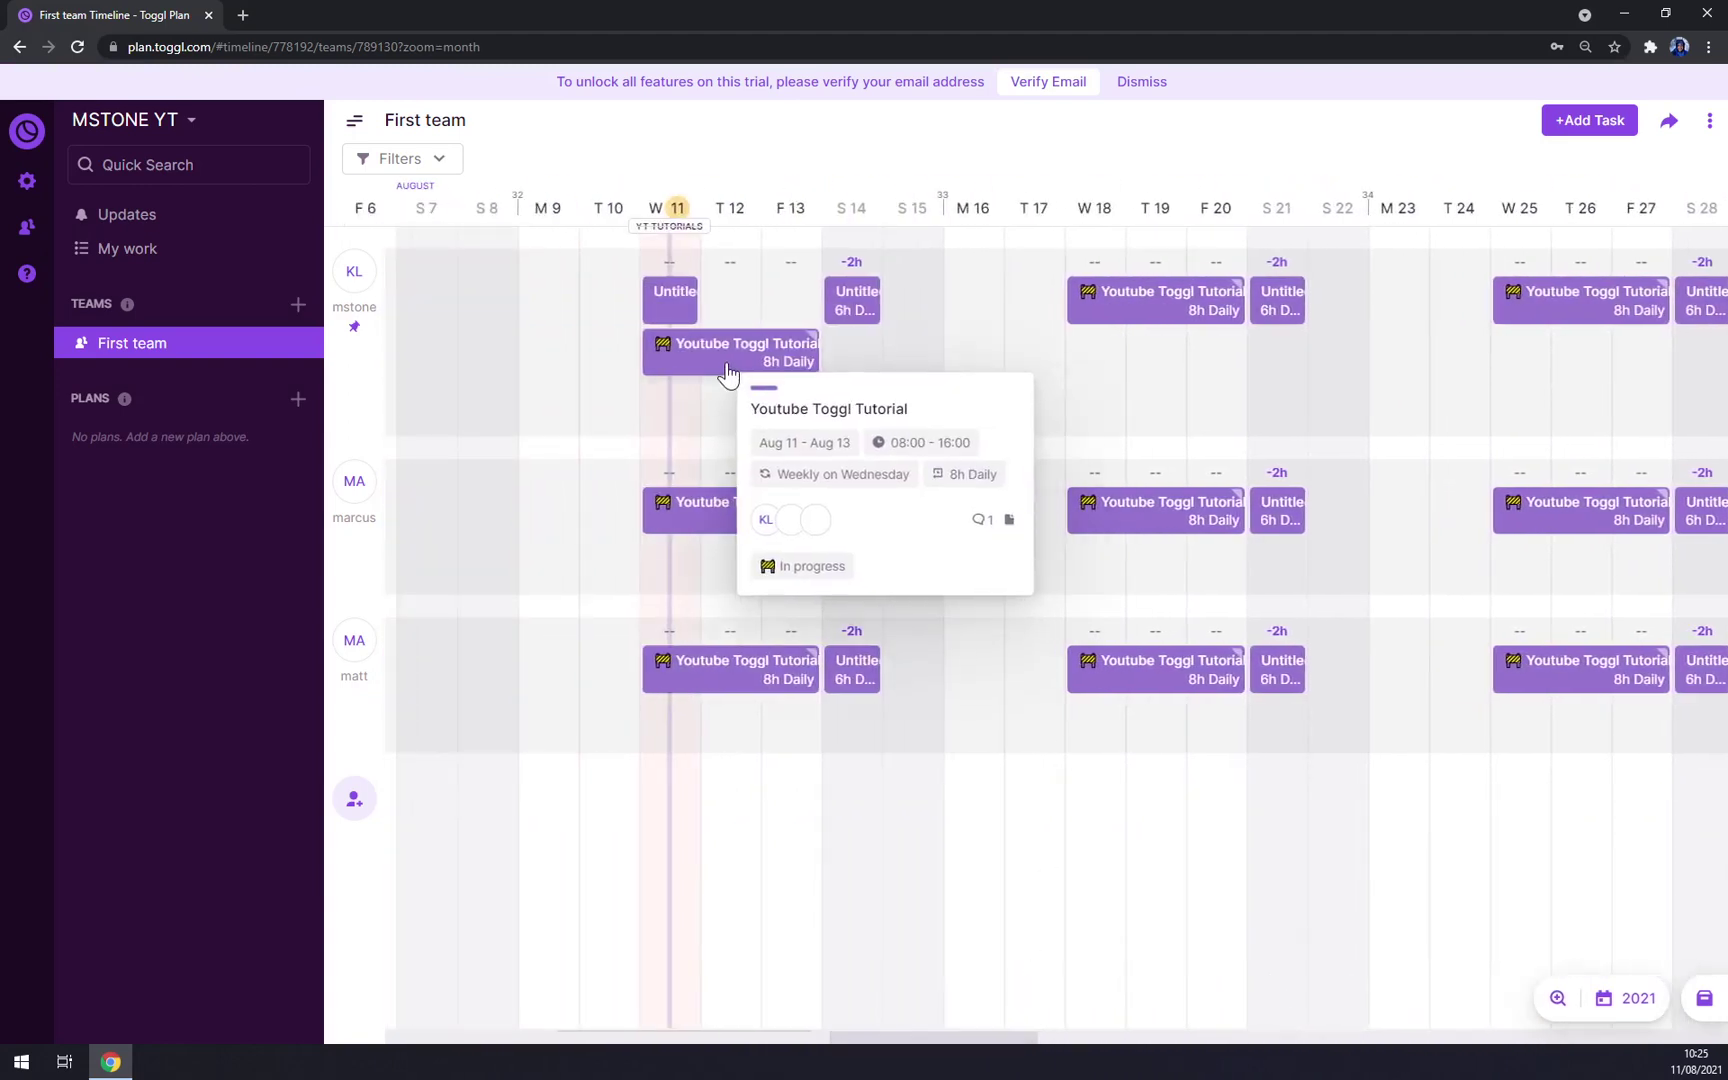
pyautogui.click(728, 373)
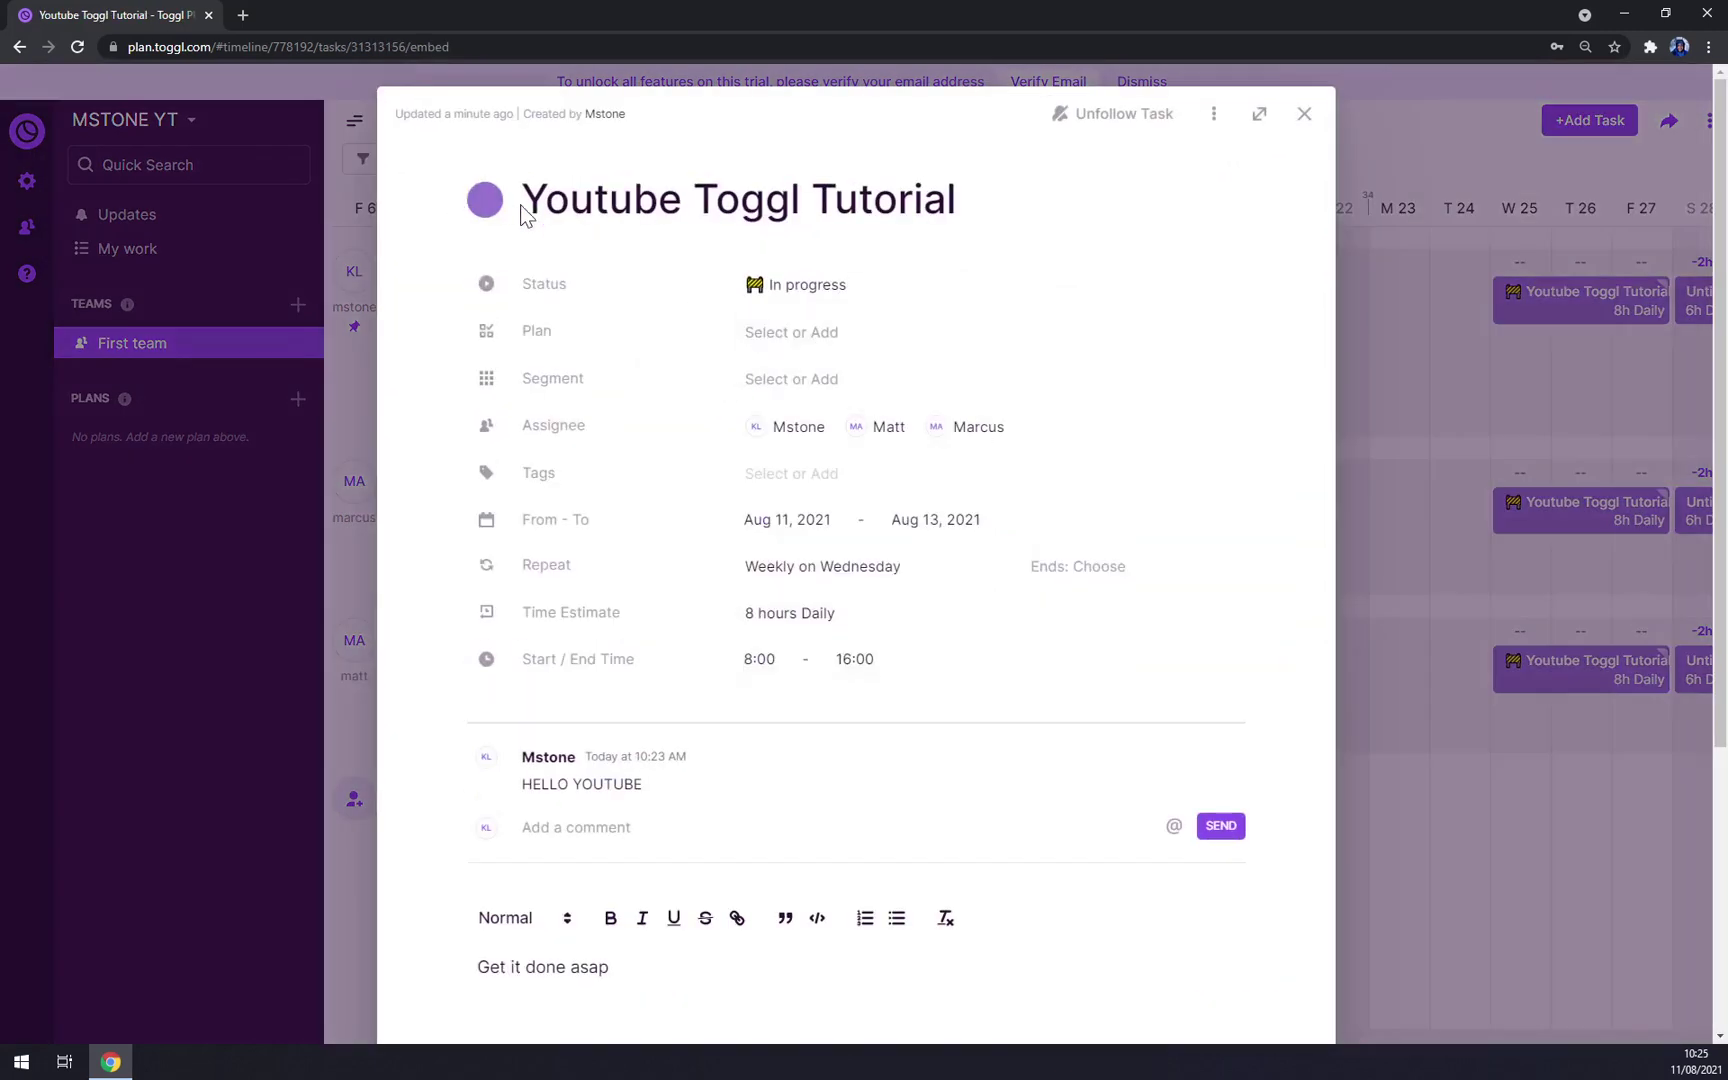
pyautogui.click(487, 202)
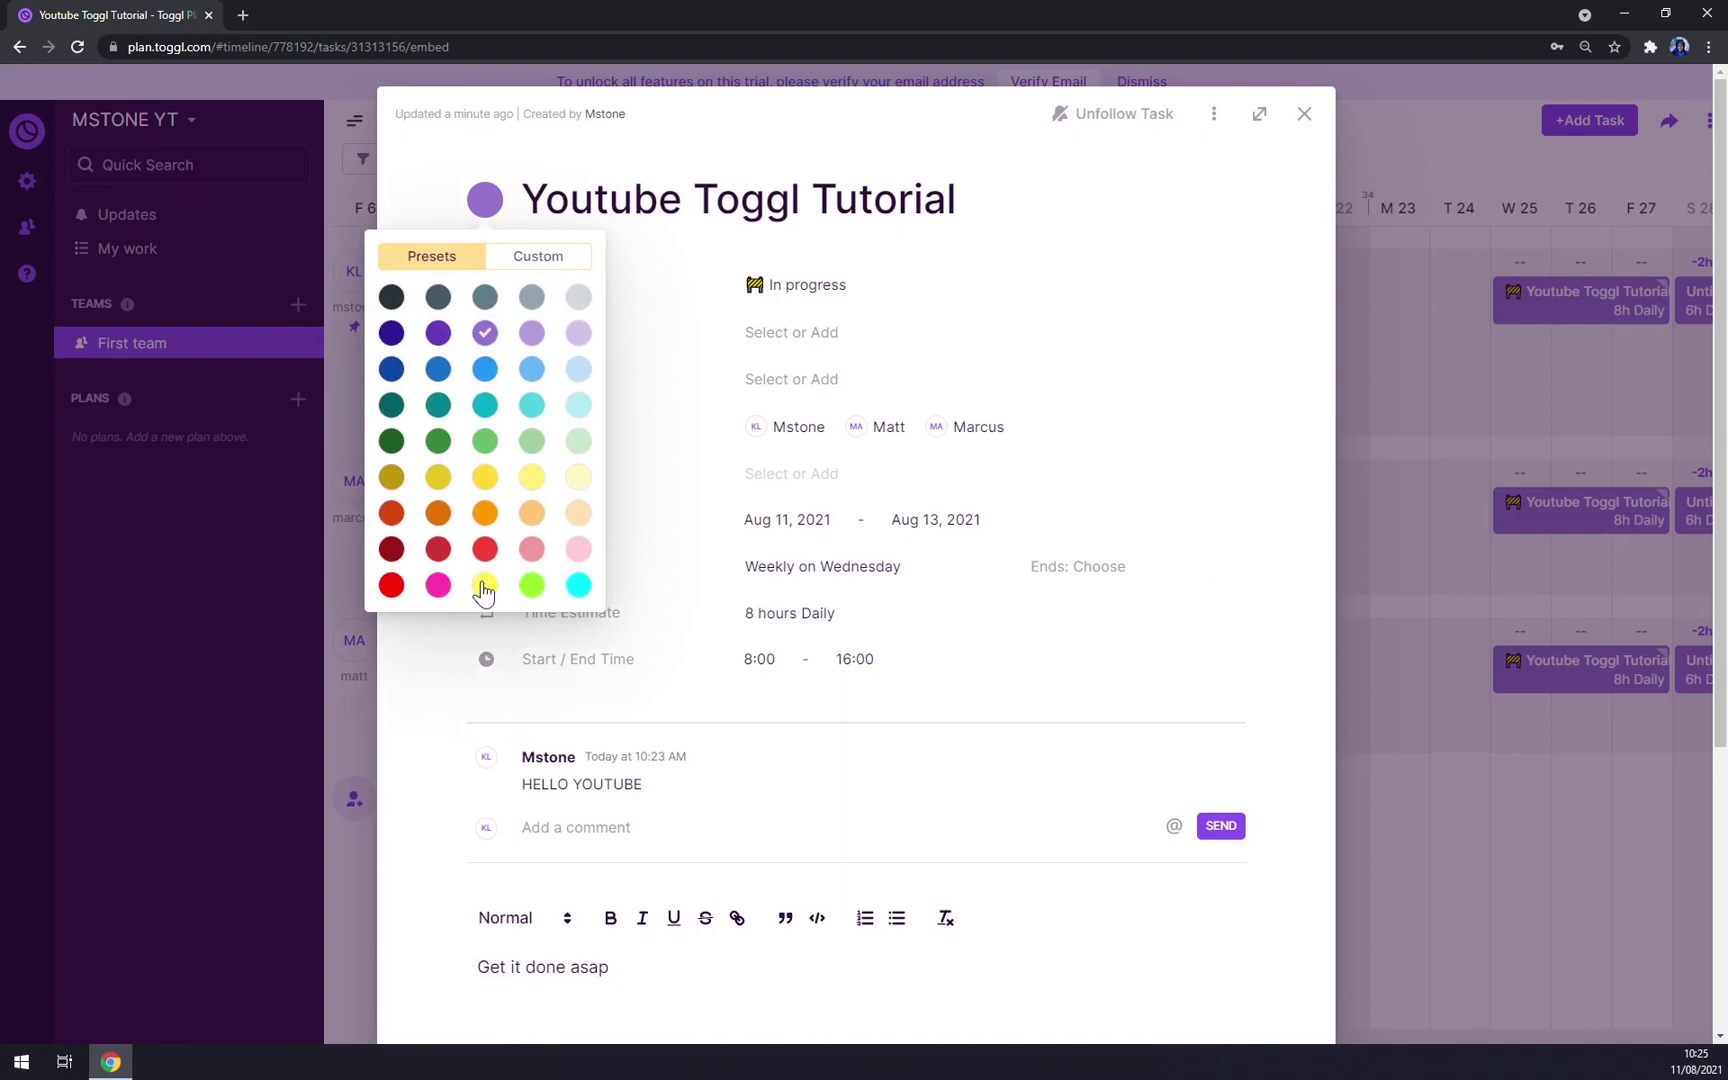
pyautogui.click(485, 370)
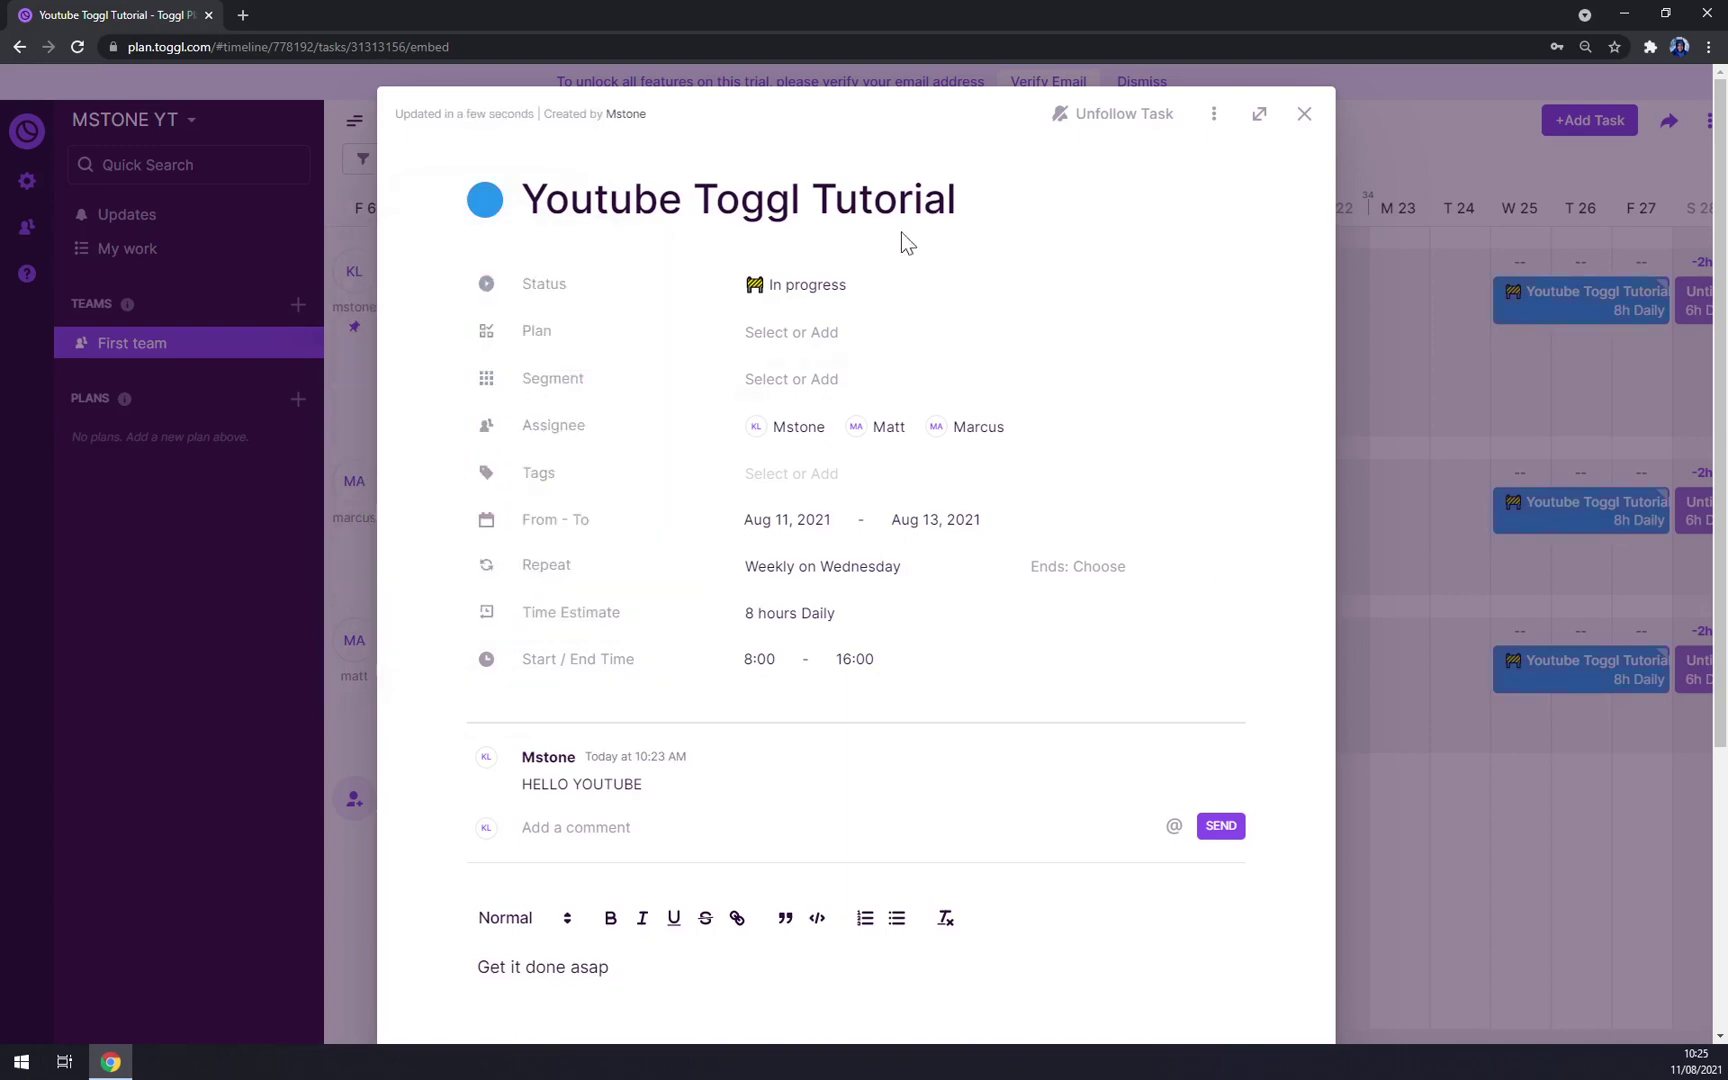
pyautogui.click(1303, 116)
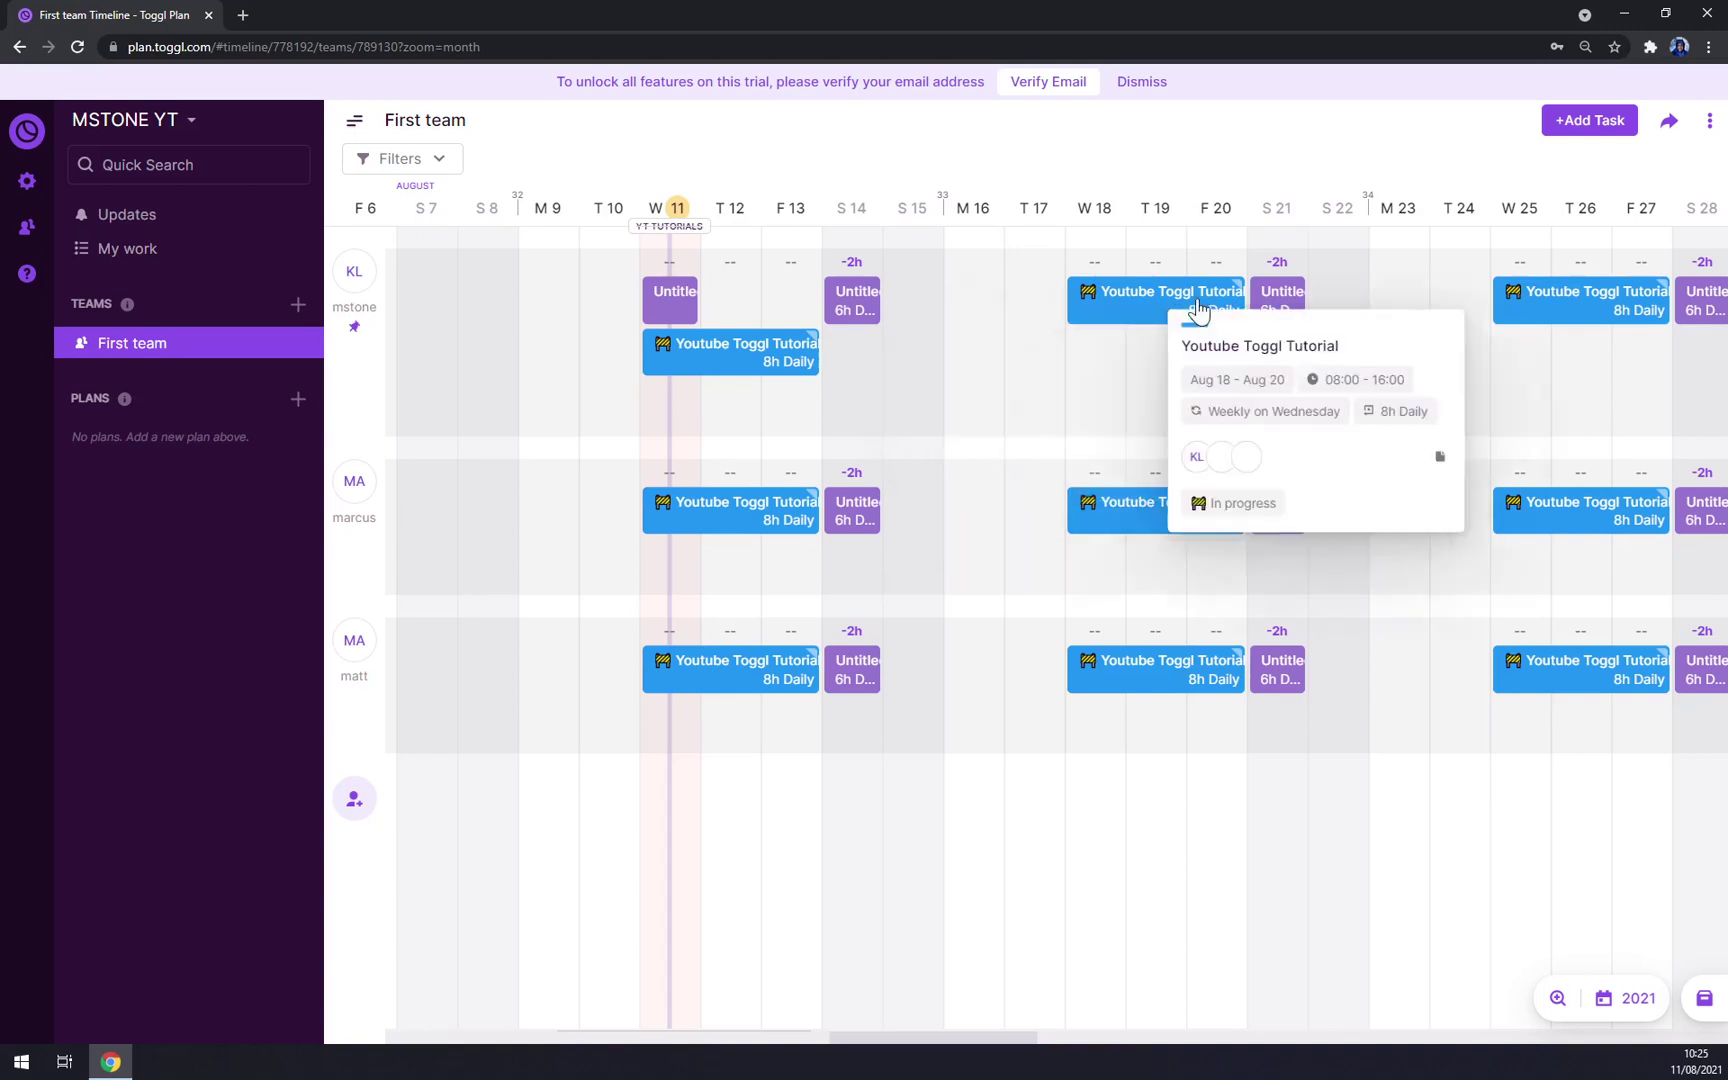
# Step: Open First team's public link options and try the zoom and milestone settings
pyautogui.click(1705, 121)
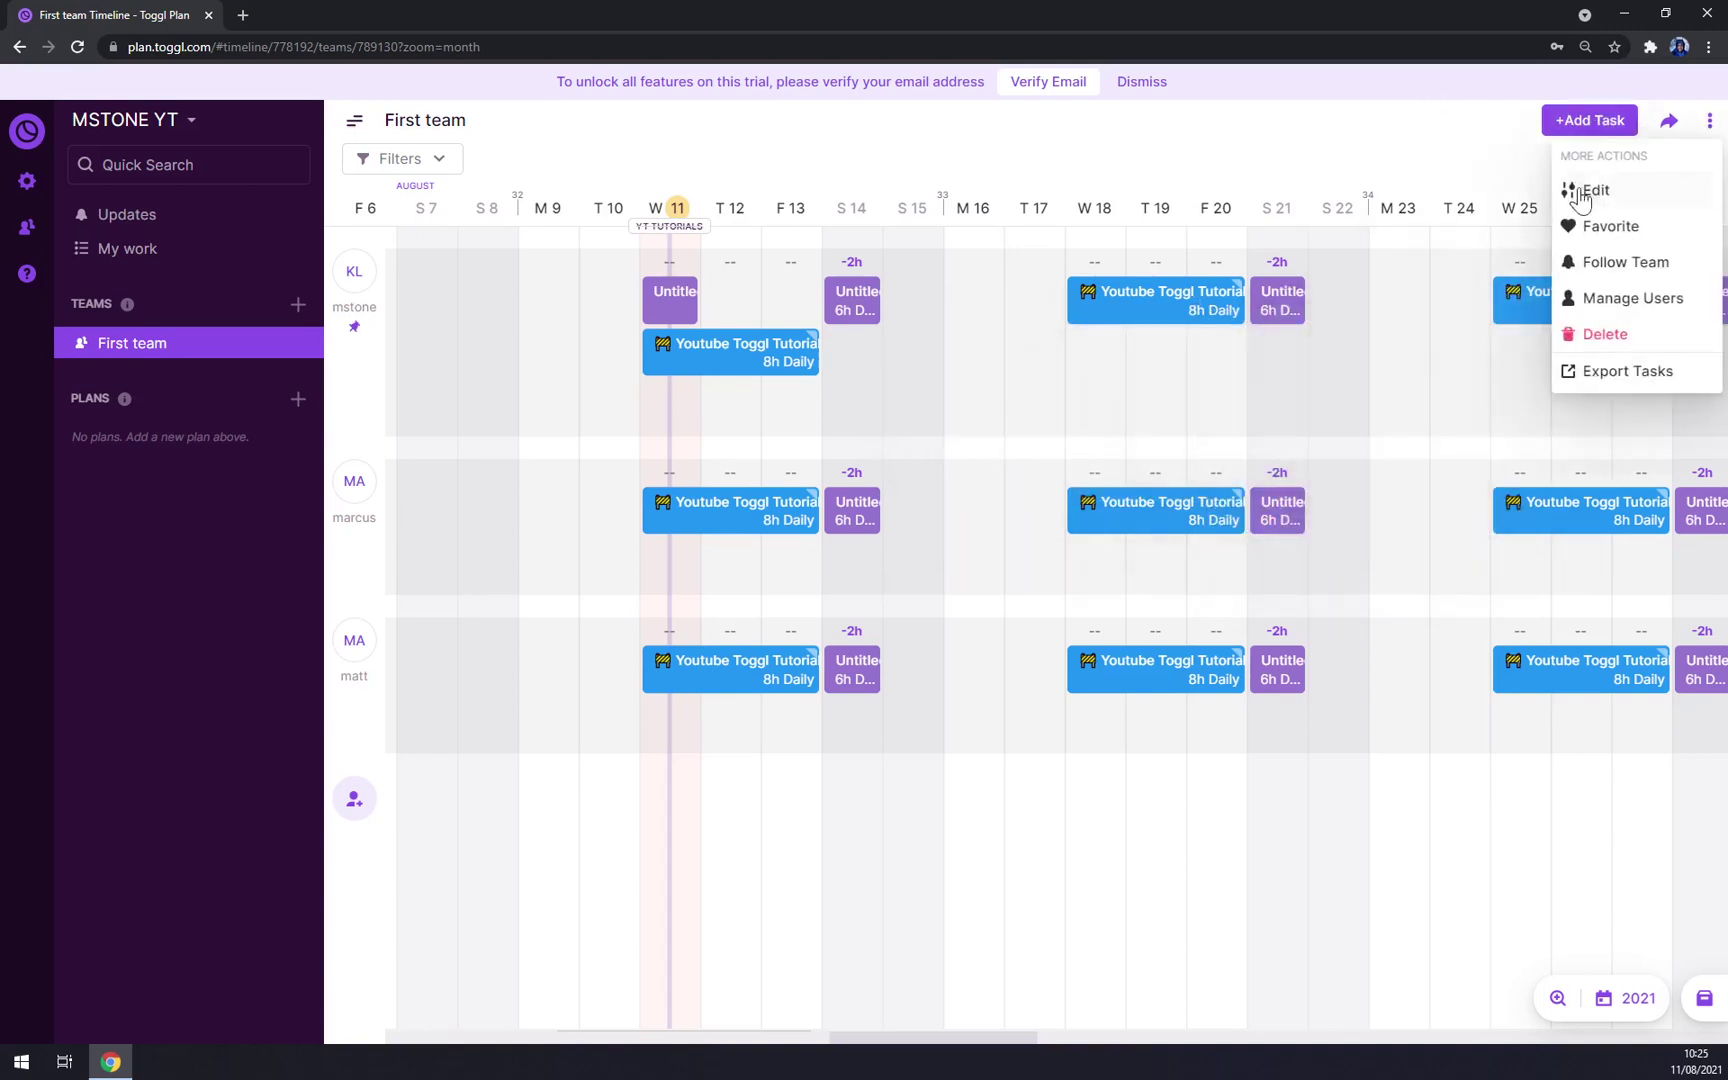
pyautogui.click(1710, 124)
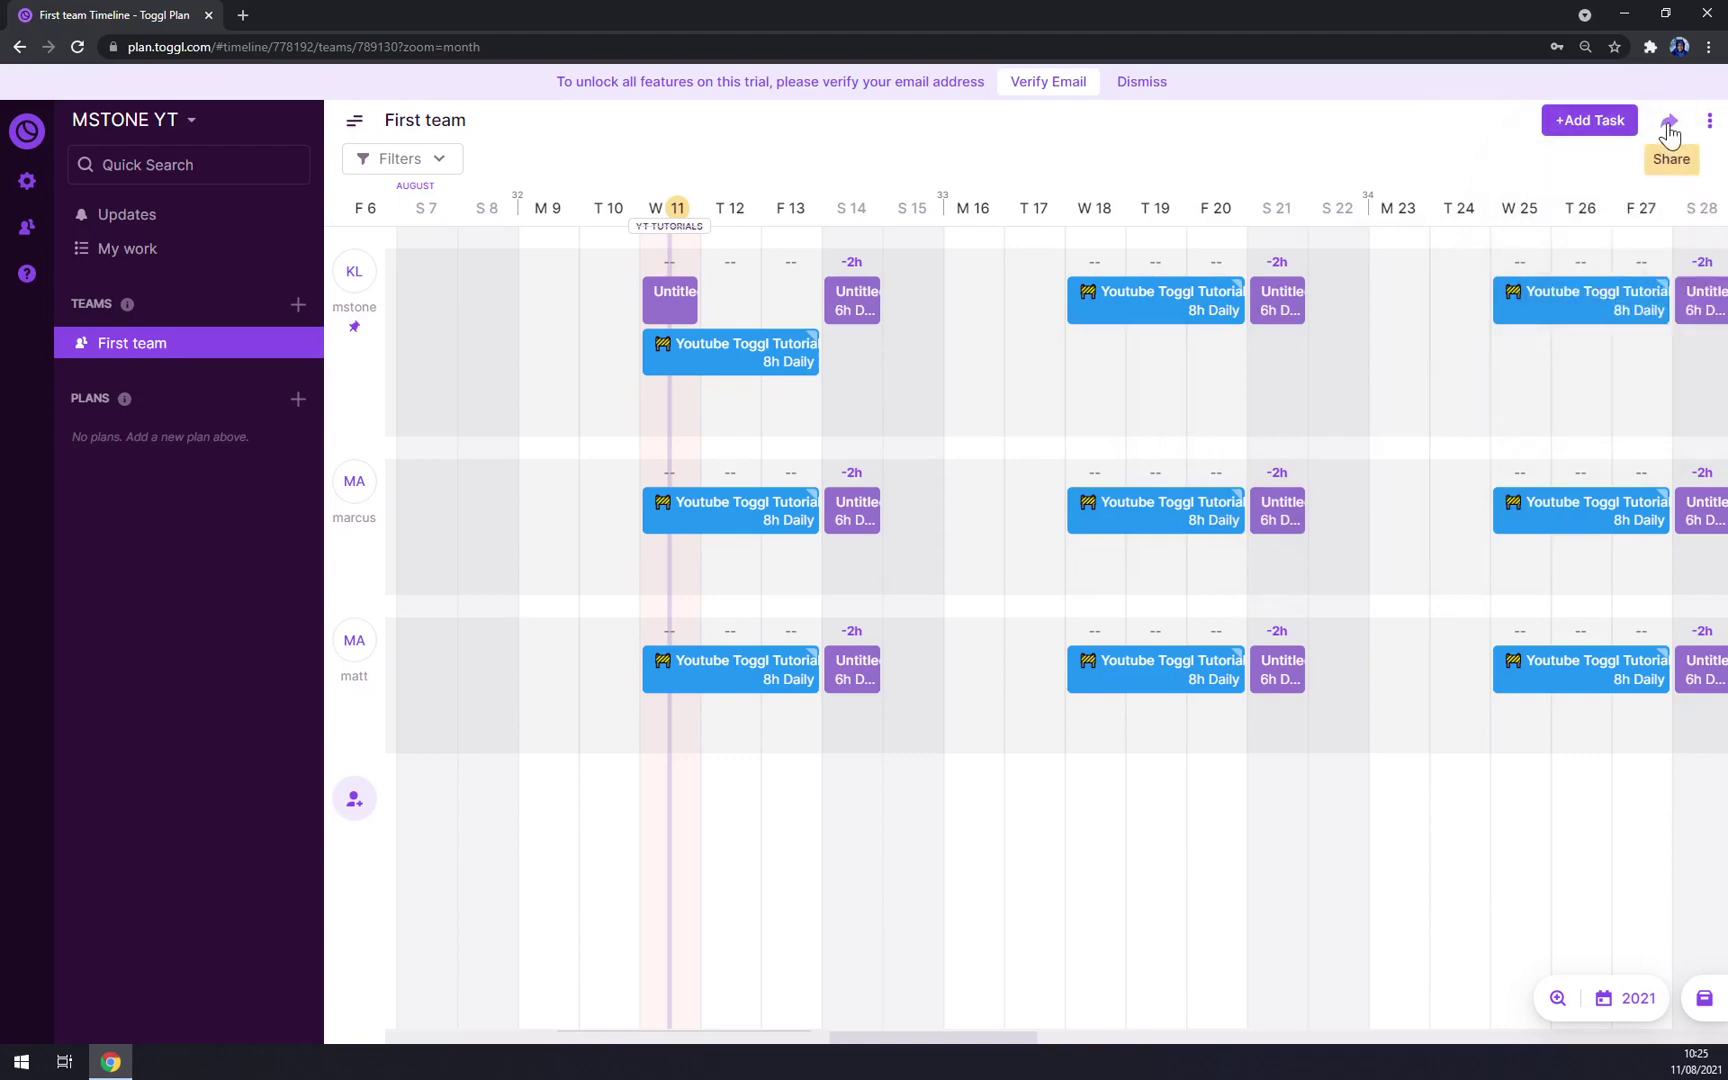
pyautogui.click(1668, 124)
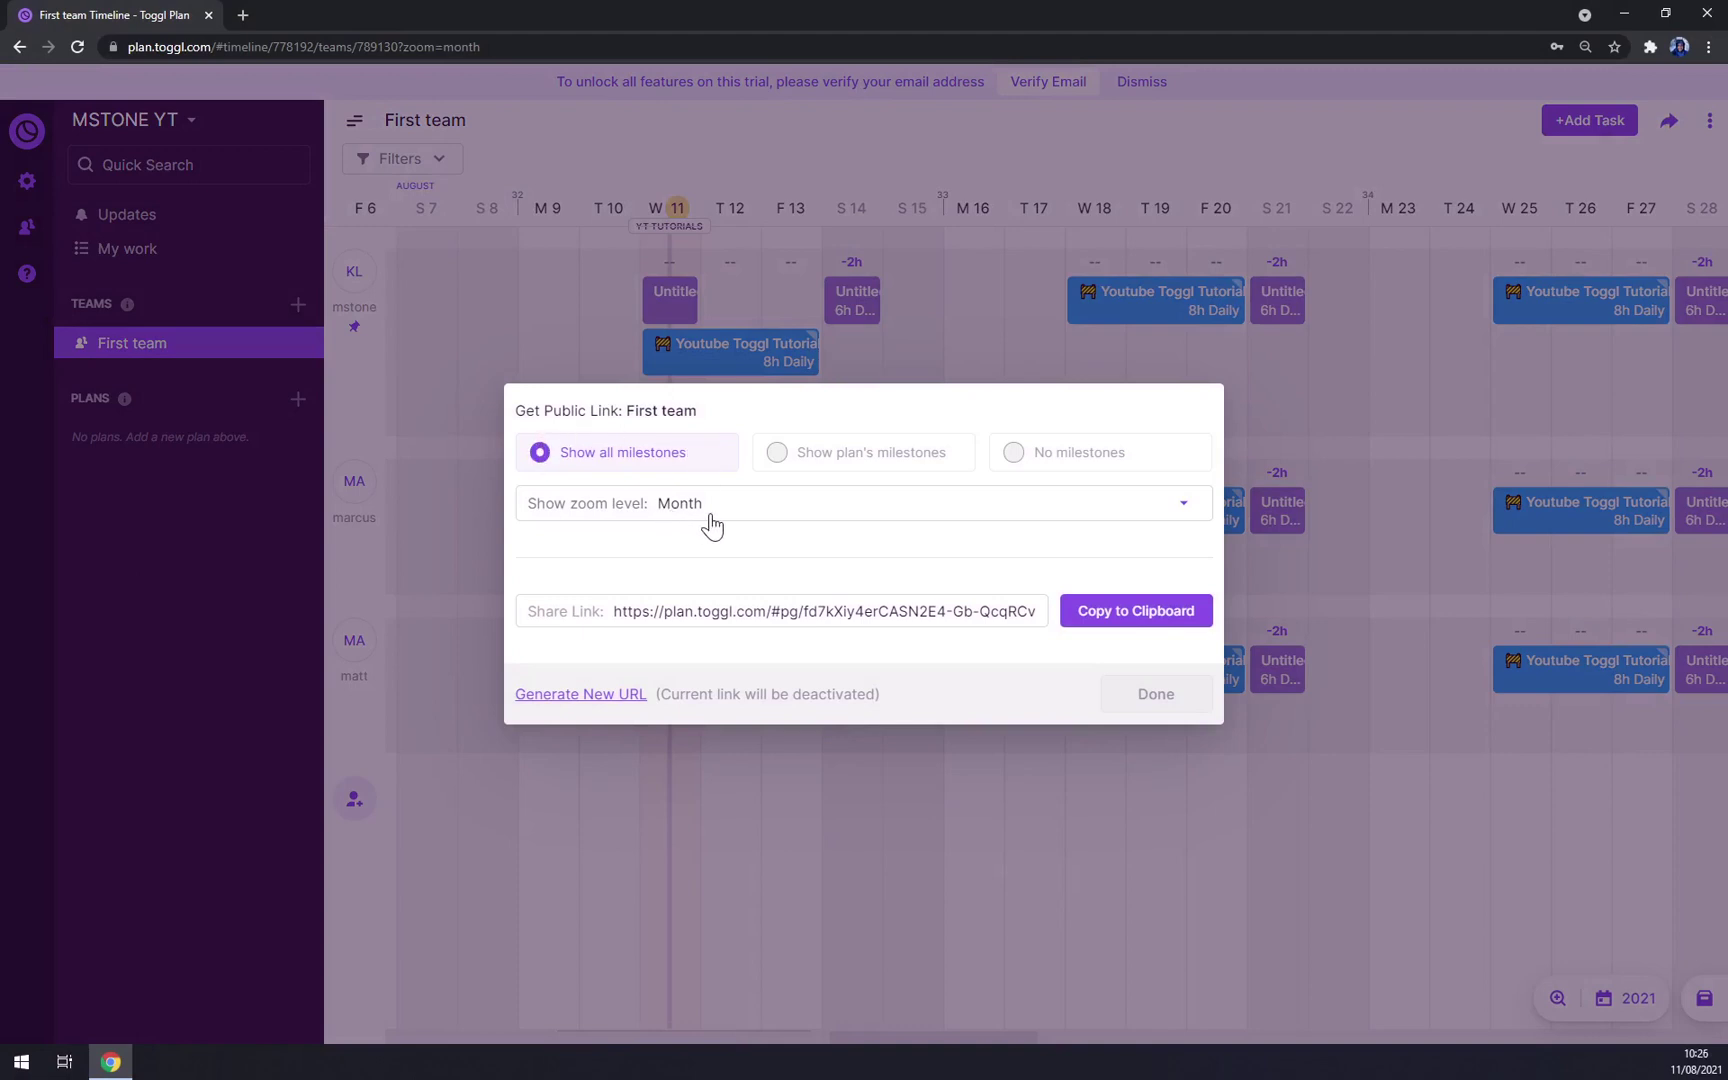
pyautogui.click(791, 513)
pyautogui.click(793, 518)
pyautogui.click(721, 503)
pyautogui.click(597, 565)
pyautogui.click(827, 467)
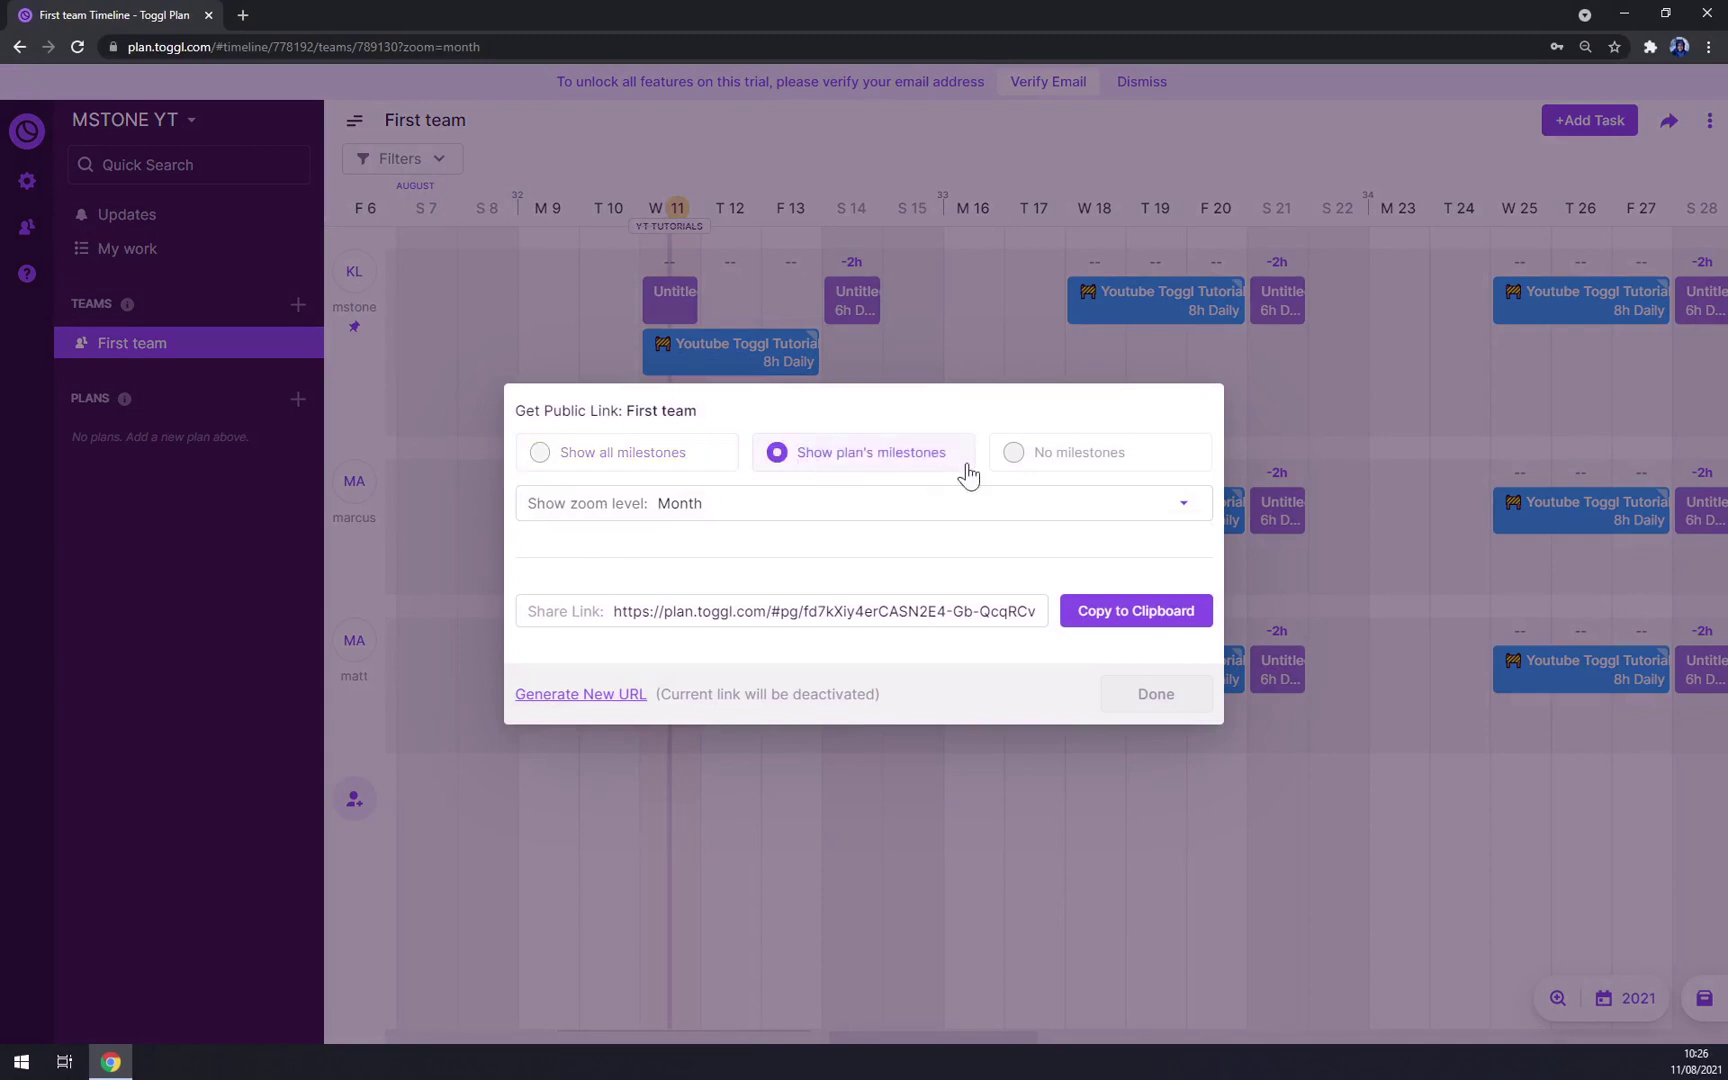
pyautogui.click(1072, 465)
pyautogui.click(568, 472)
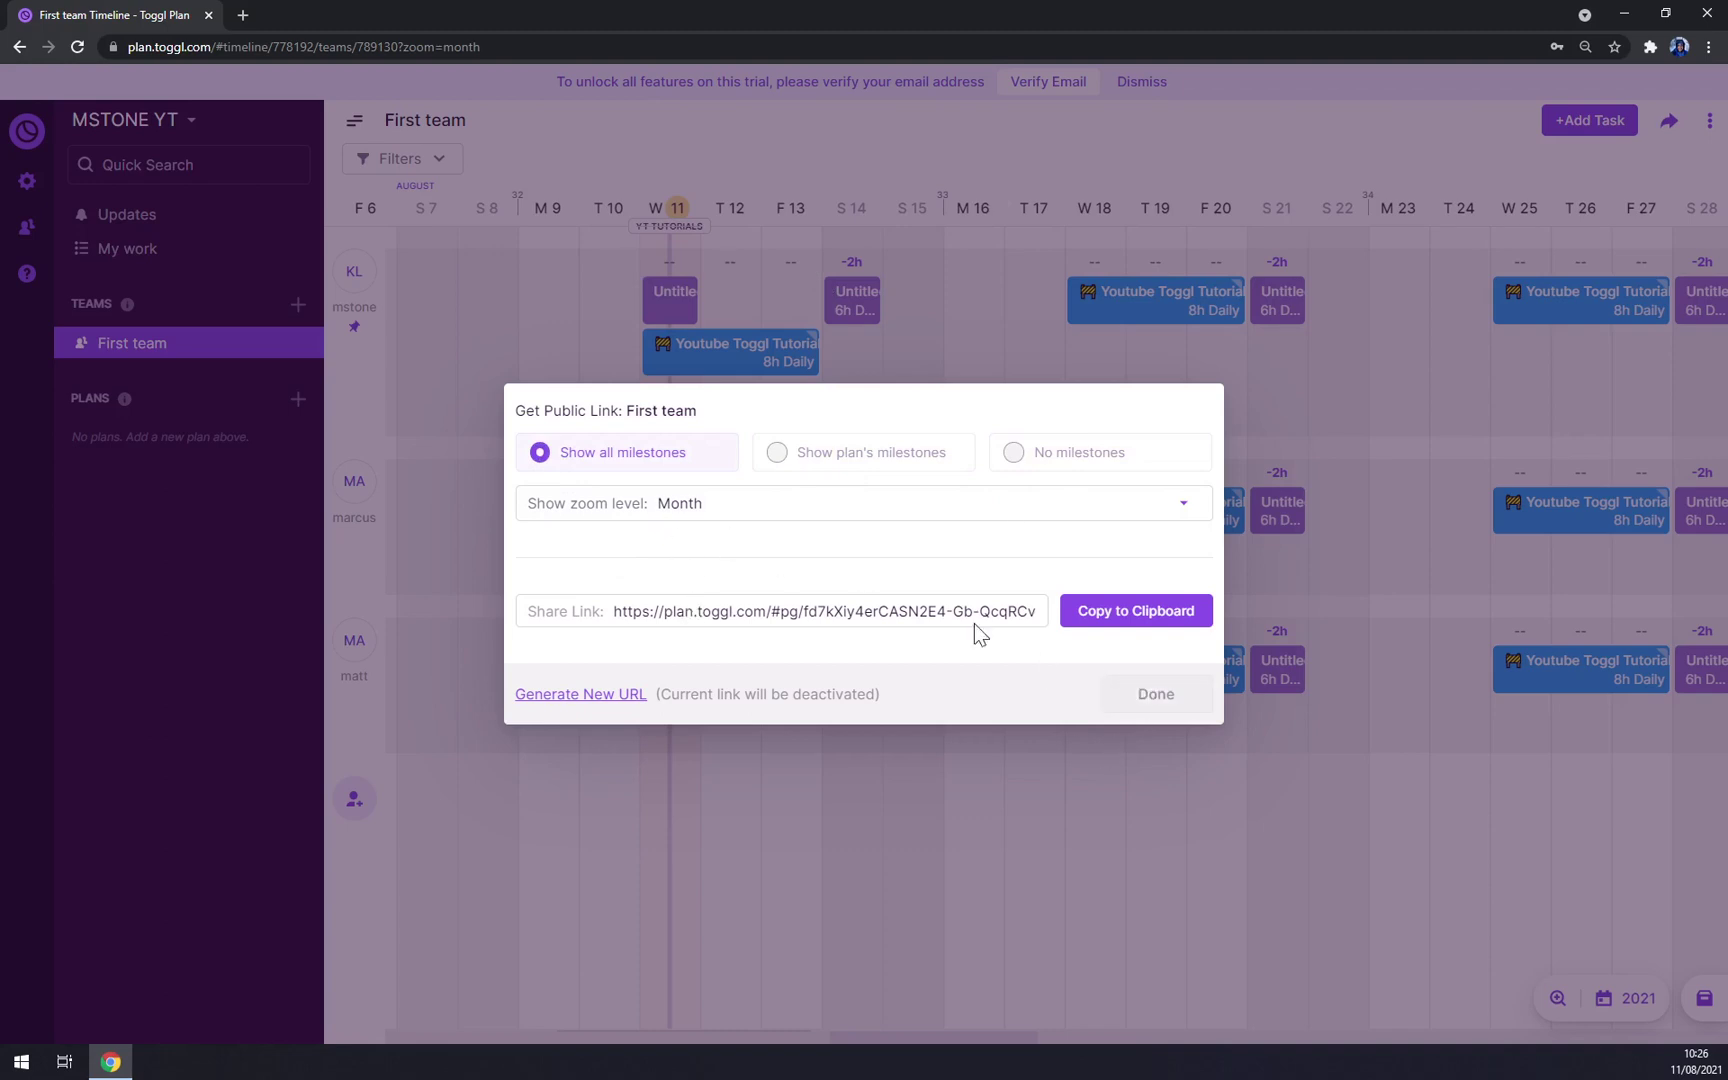
# Step: Copy the public link and test the shared timeline in a new browser tab
pyautogui.click(1140, 613)
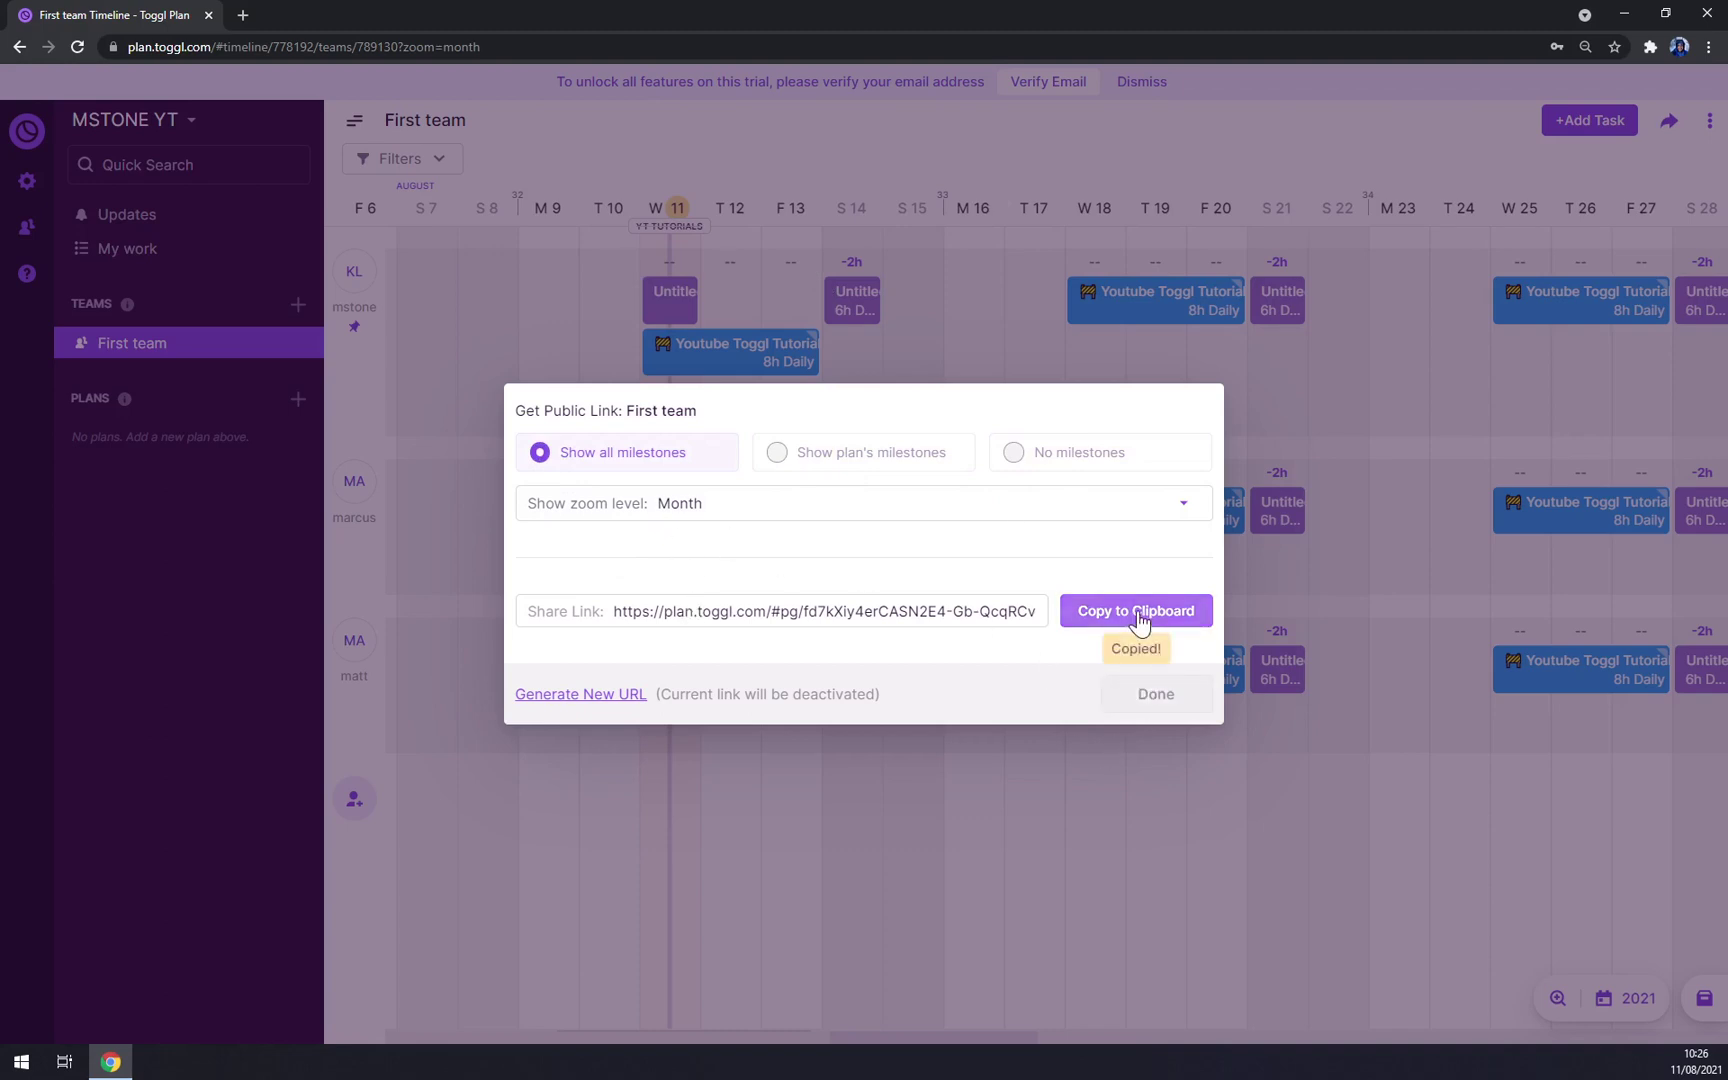
pyautogui.click(247, 14)
pyautogui.hotkey('ctrl', 'v')
pyautogui.press('Return')
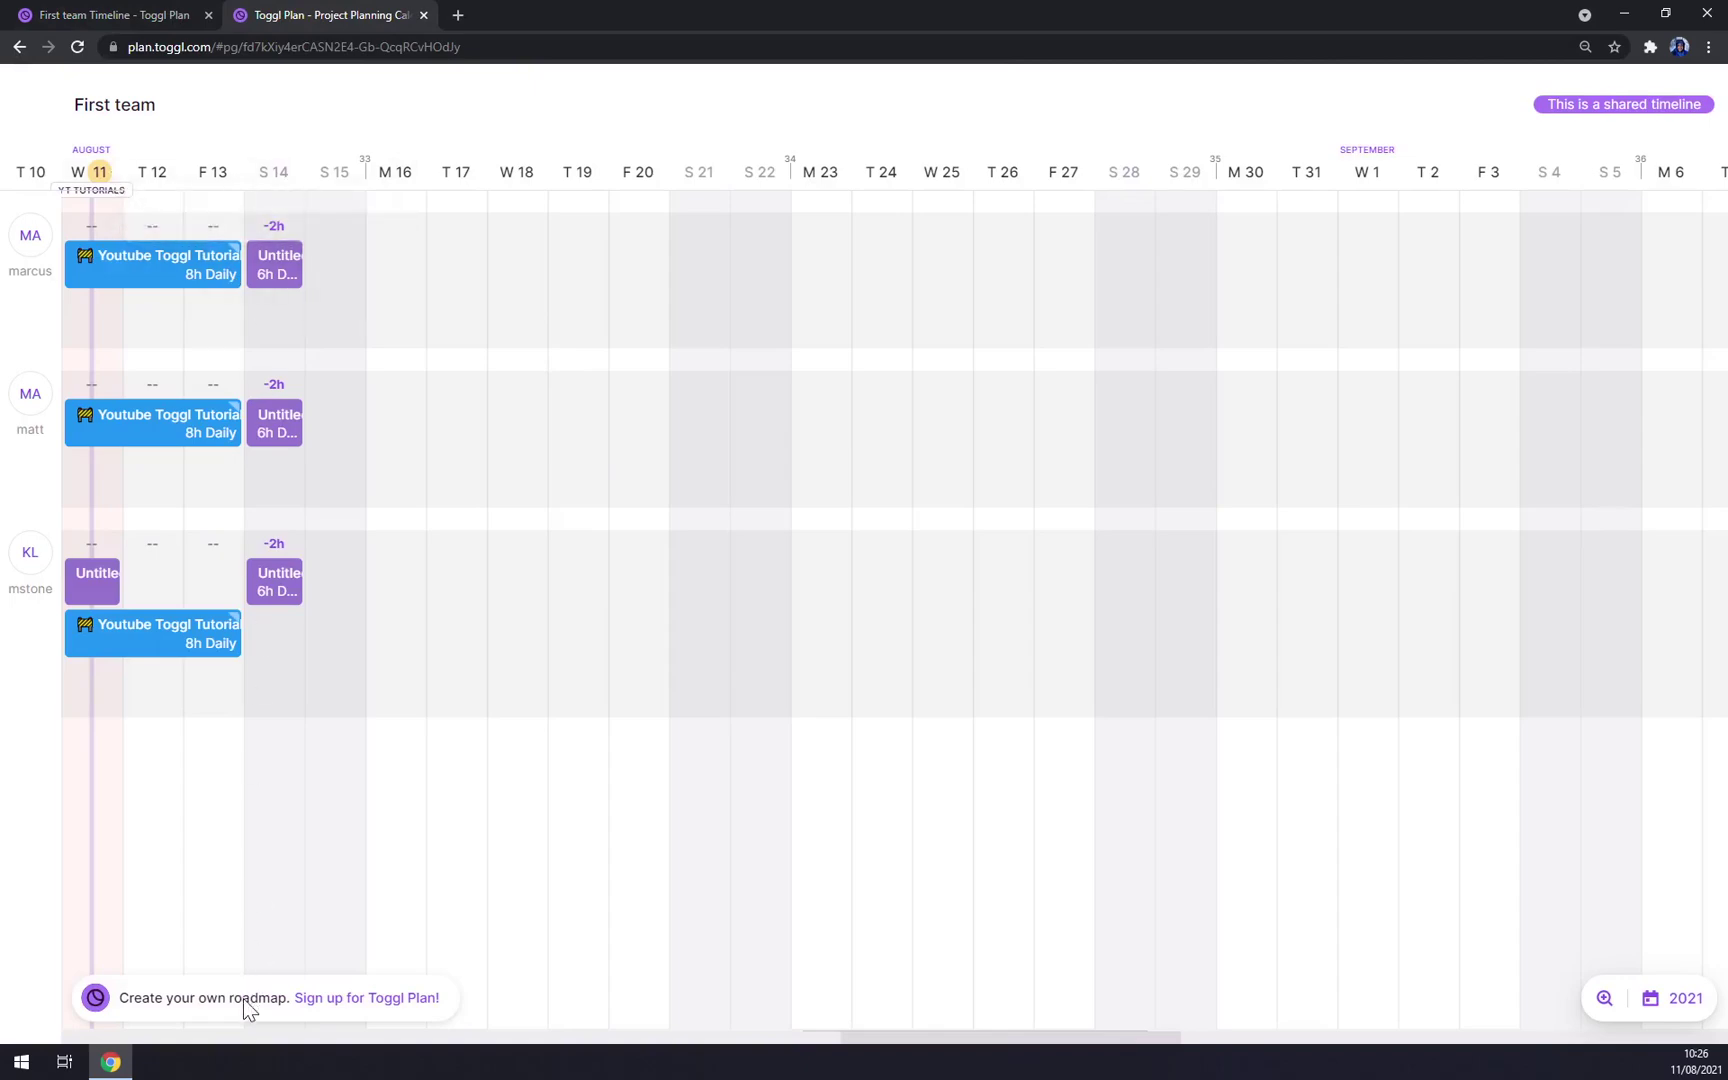
pyautogui.click(197, 282)
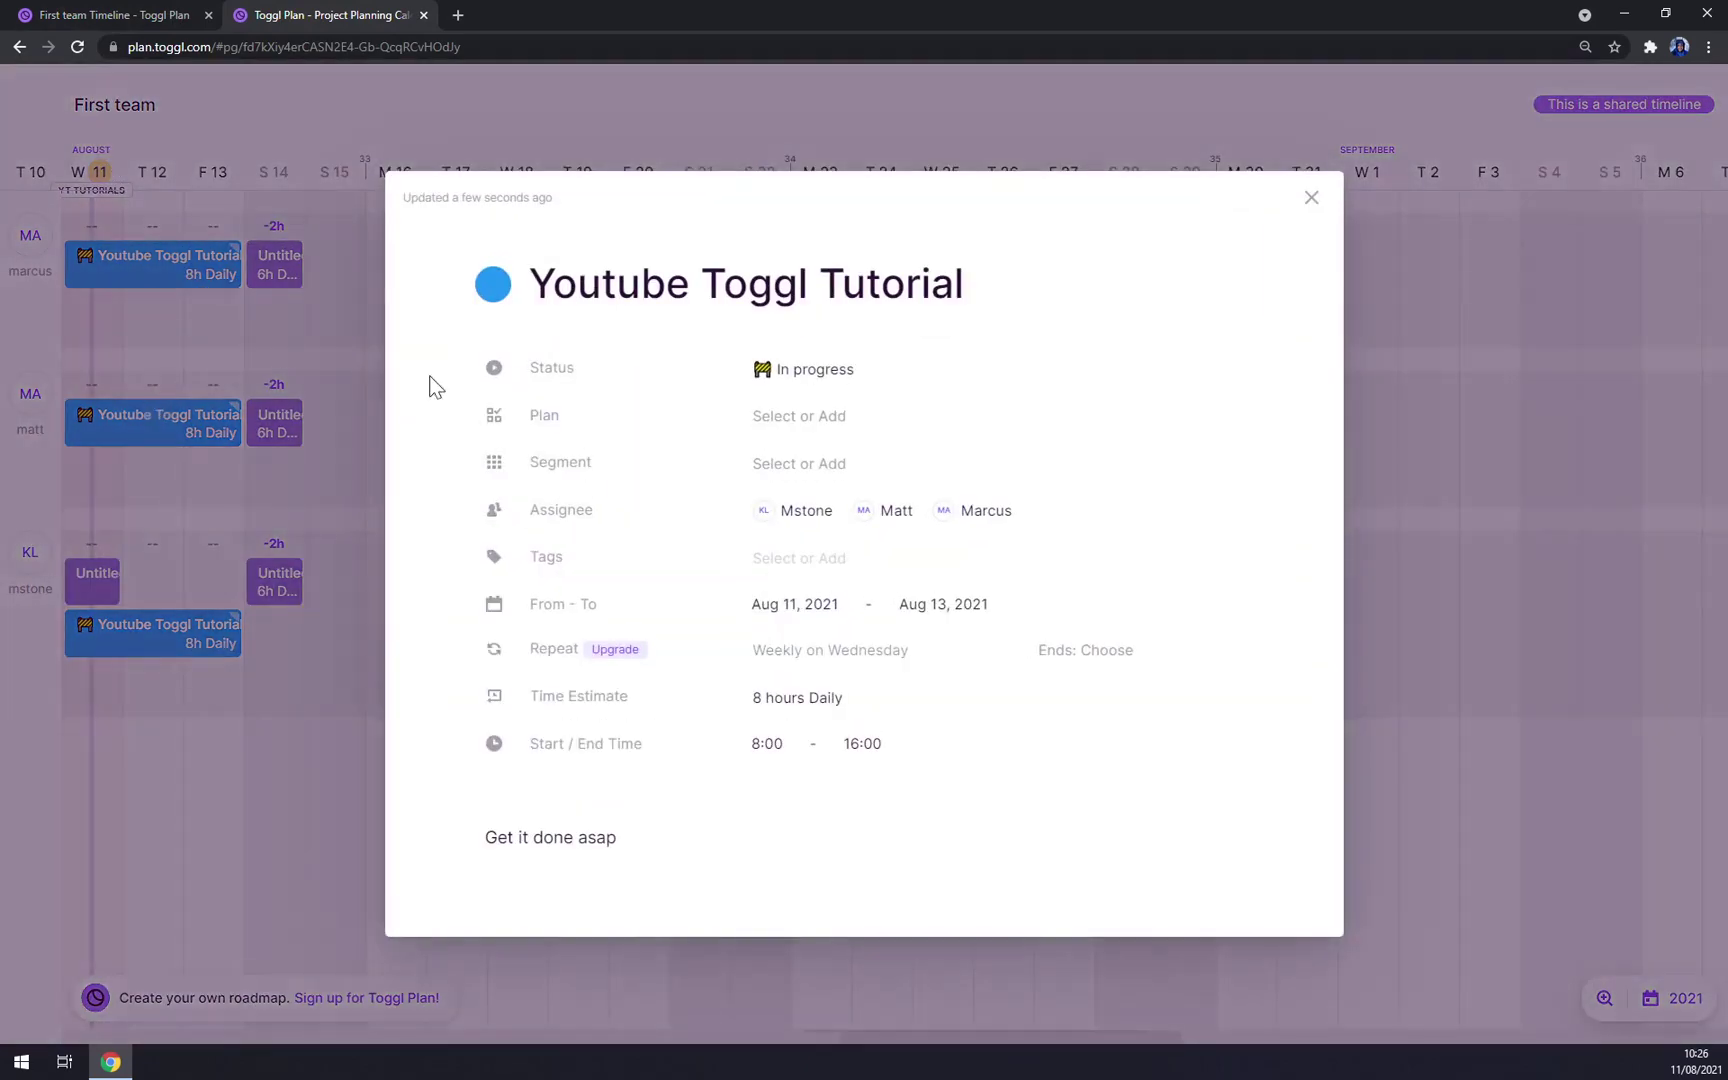
pyautogui.click(1311, 198)
pyautogui.click(424, 15)
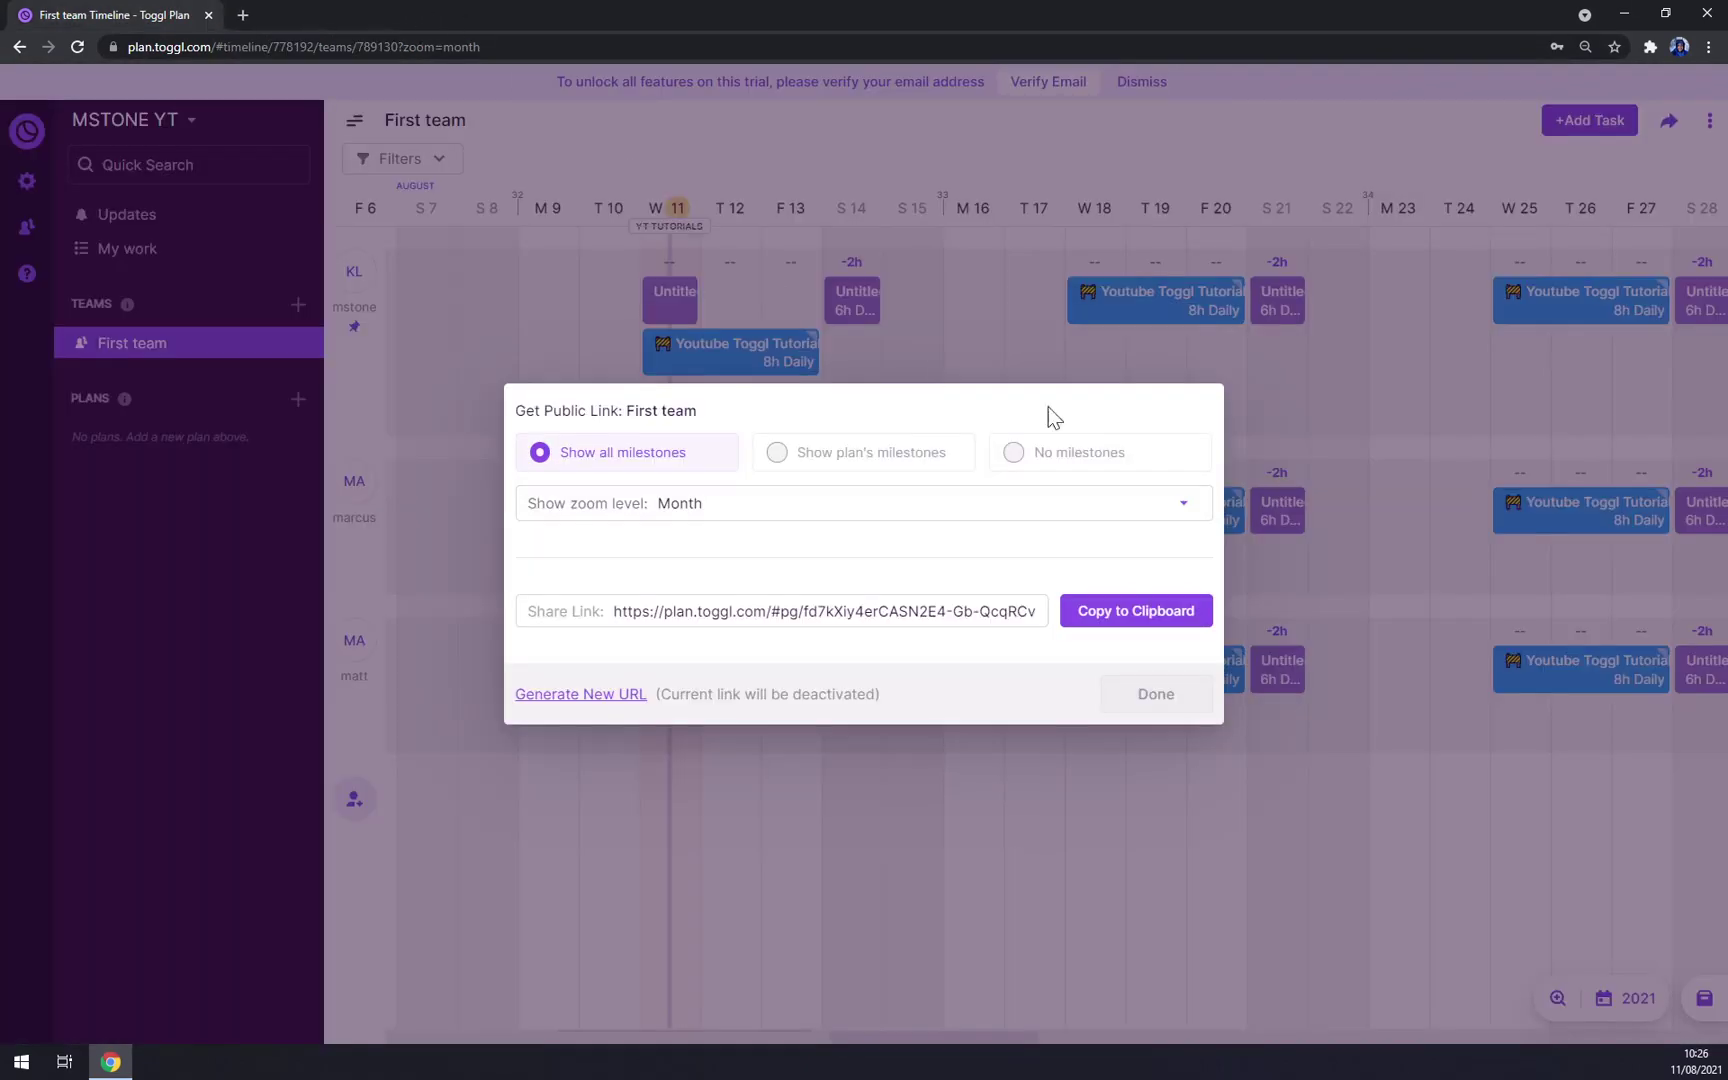
# Step: Set the link's zoom level to 3 months, recopy and test it, then finish
pyautogui.click(724, 510)
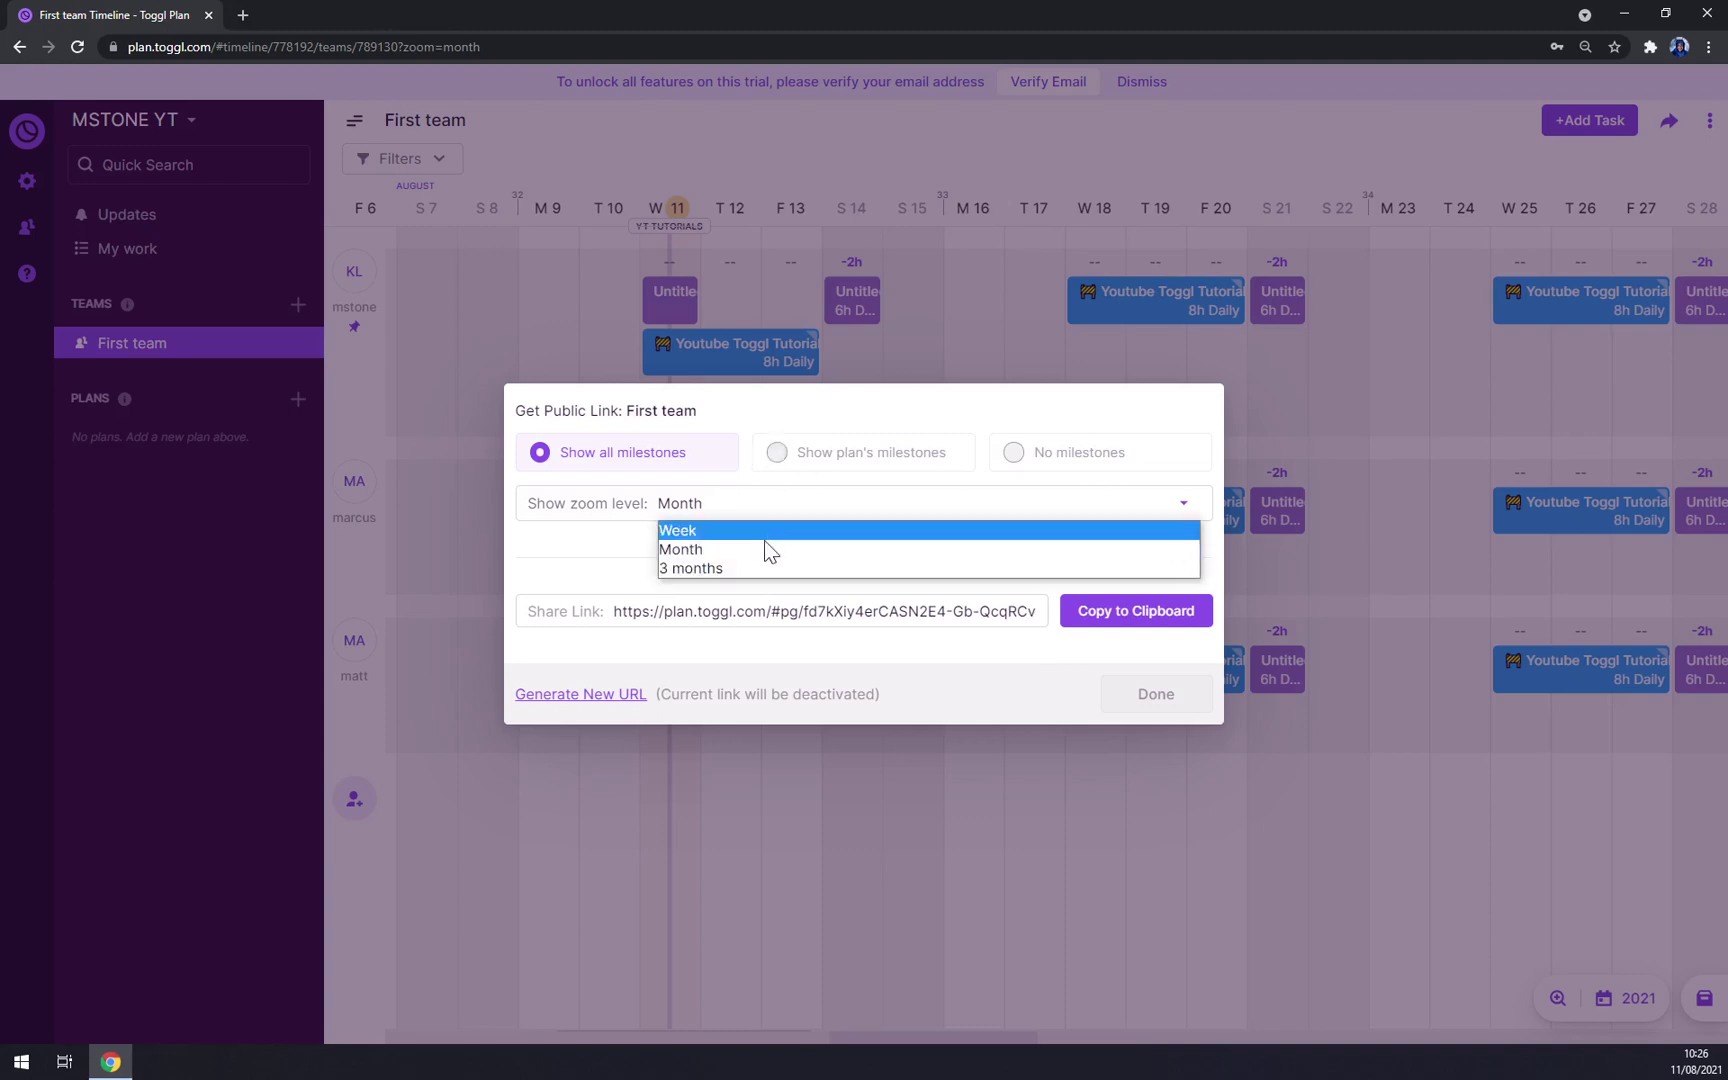
pyautogui.click(720, 573)
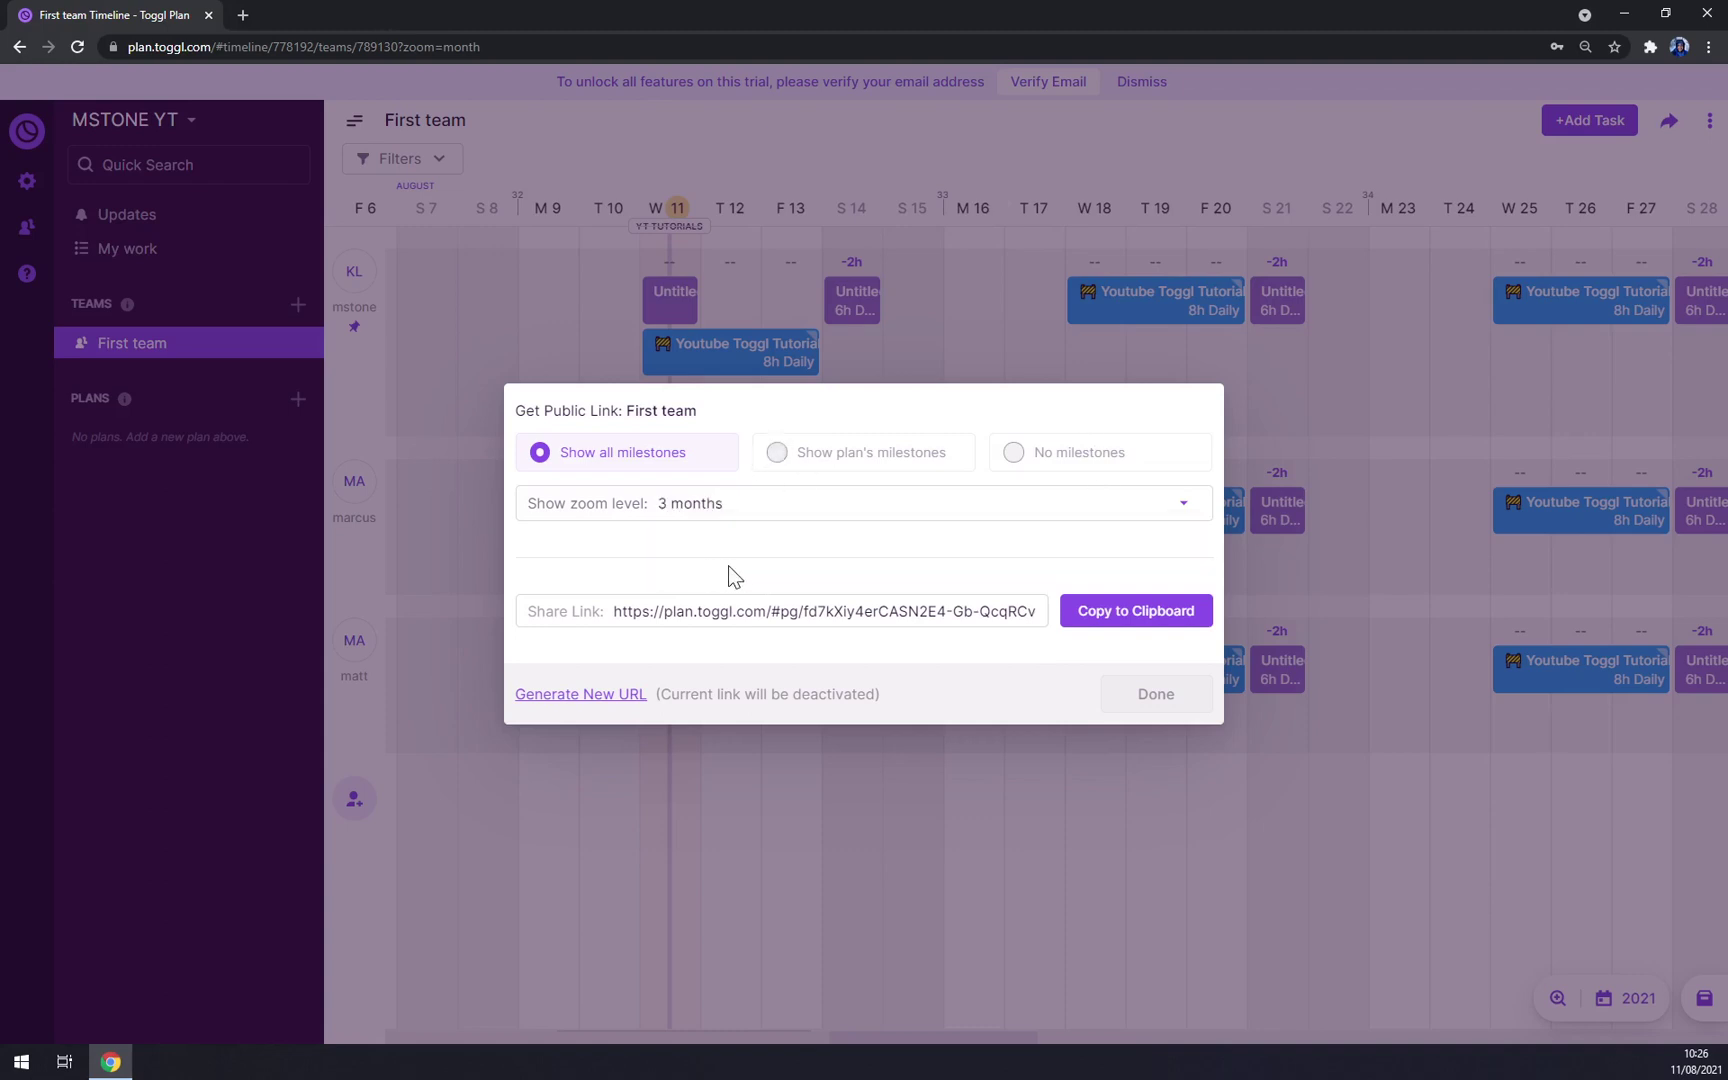
pyautogui.click(1108, 616)
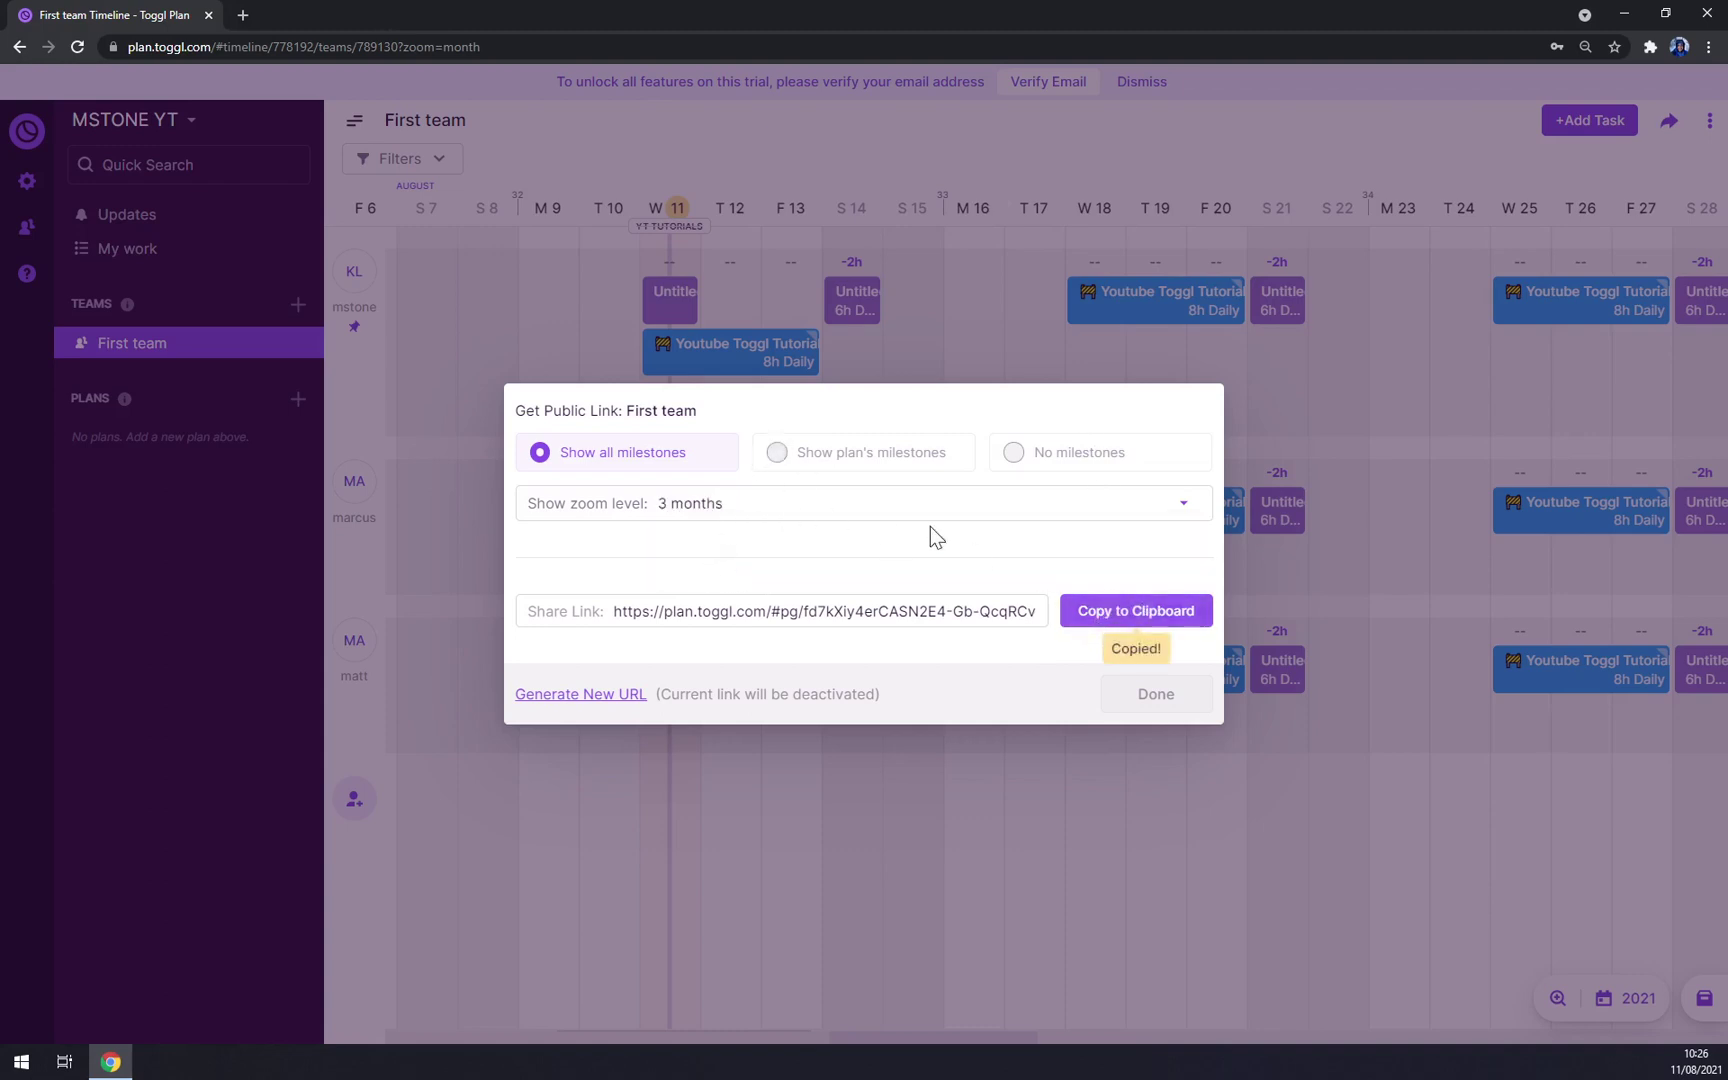
pyautogui.click(242, 14)
pyautogui.hotkey('ctrl', 'v')
pyautogui.press('Return')
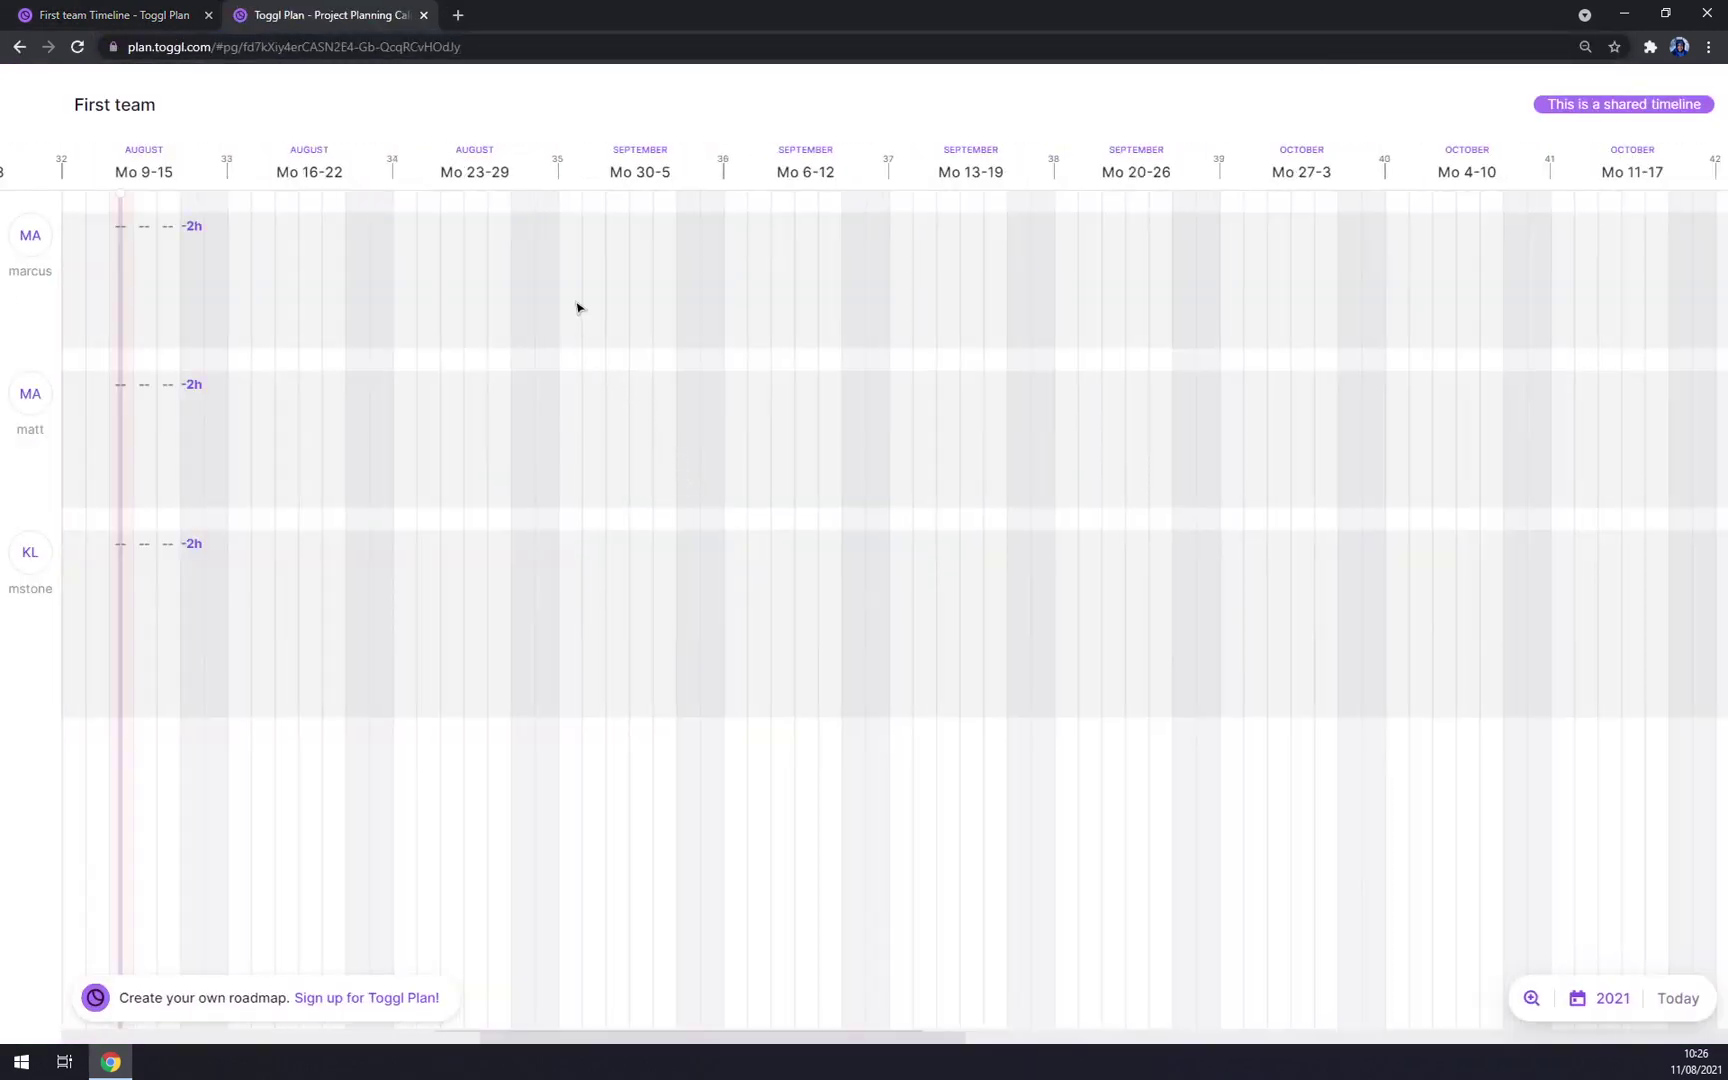
pyautogui.hotkey('ctrl', 'w')
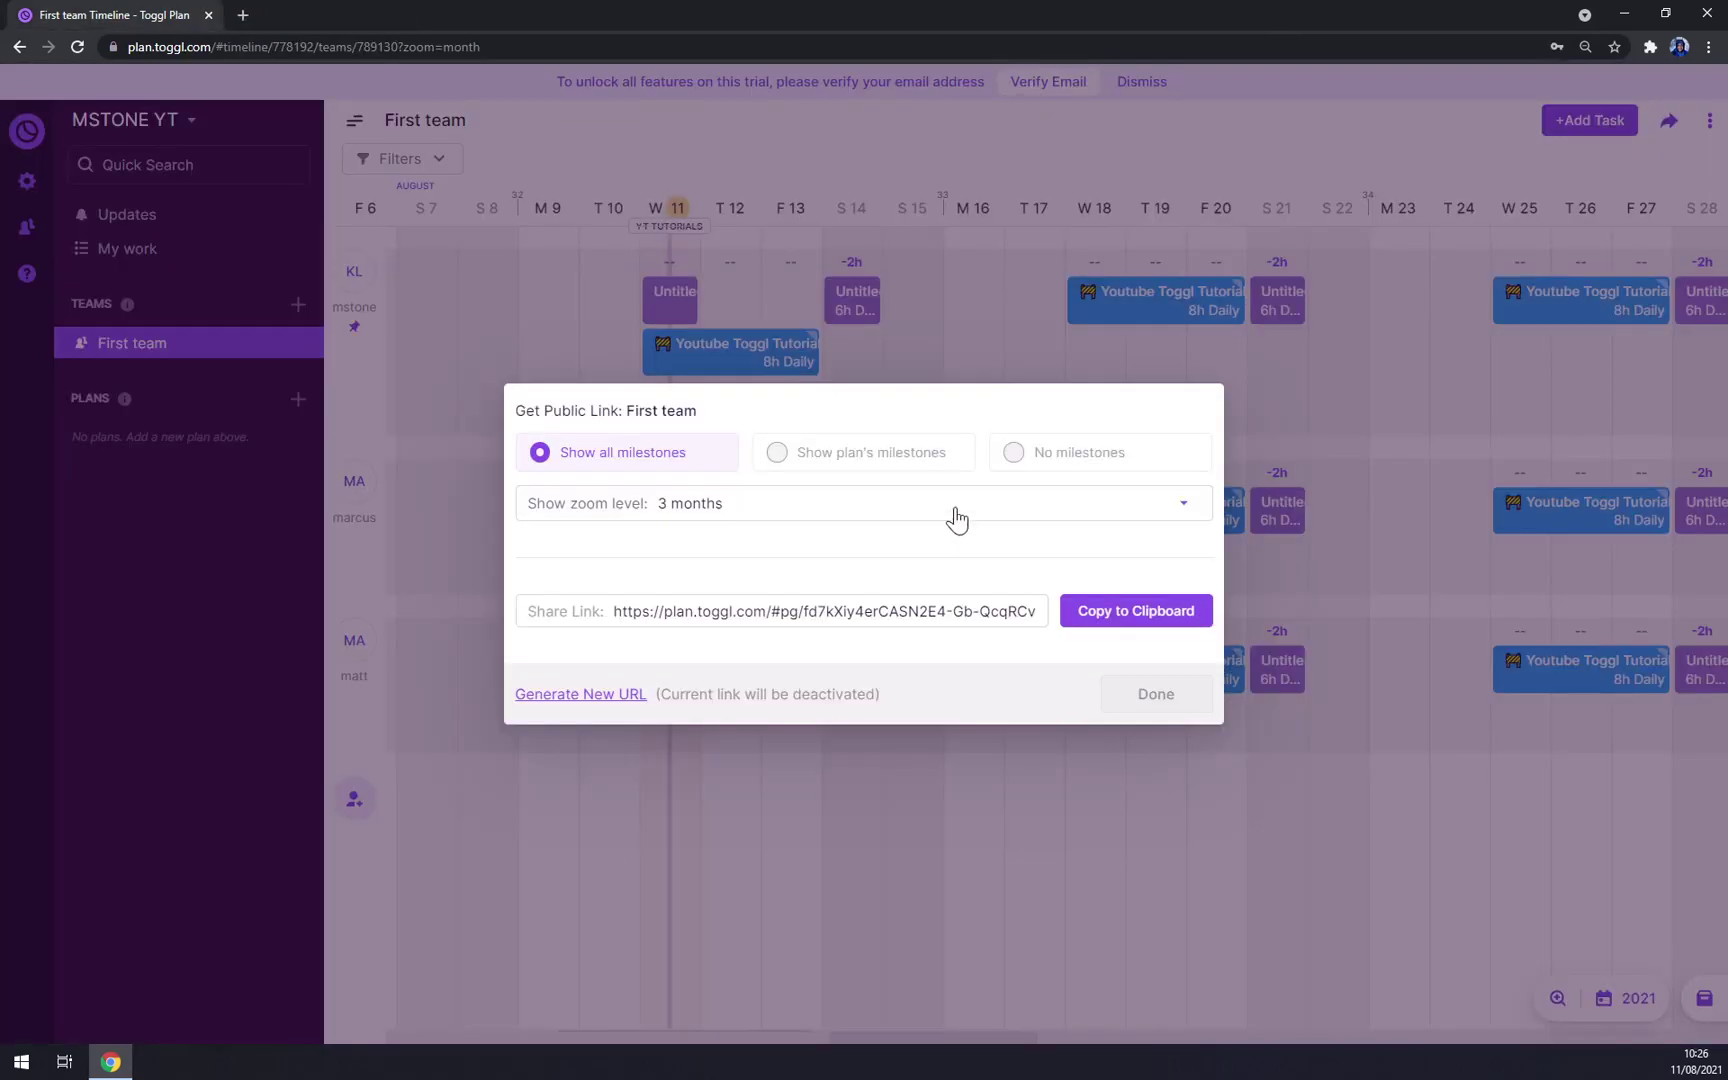
pyautogui.click(1138, 698)
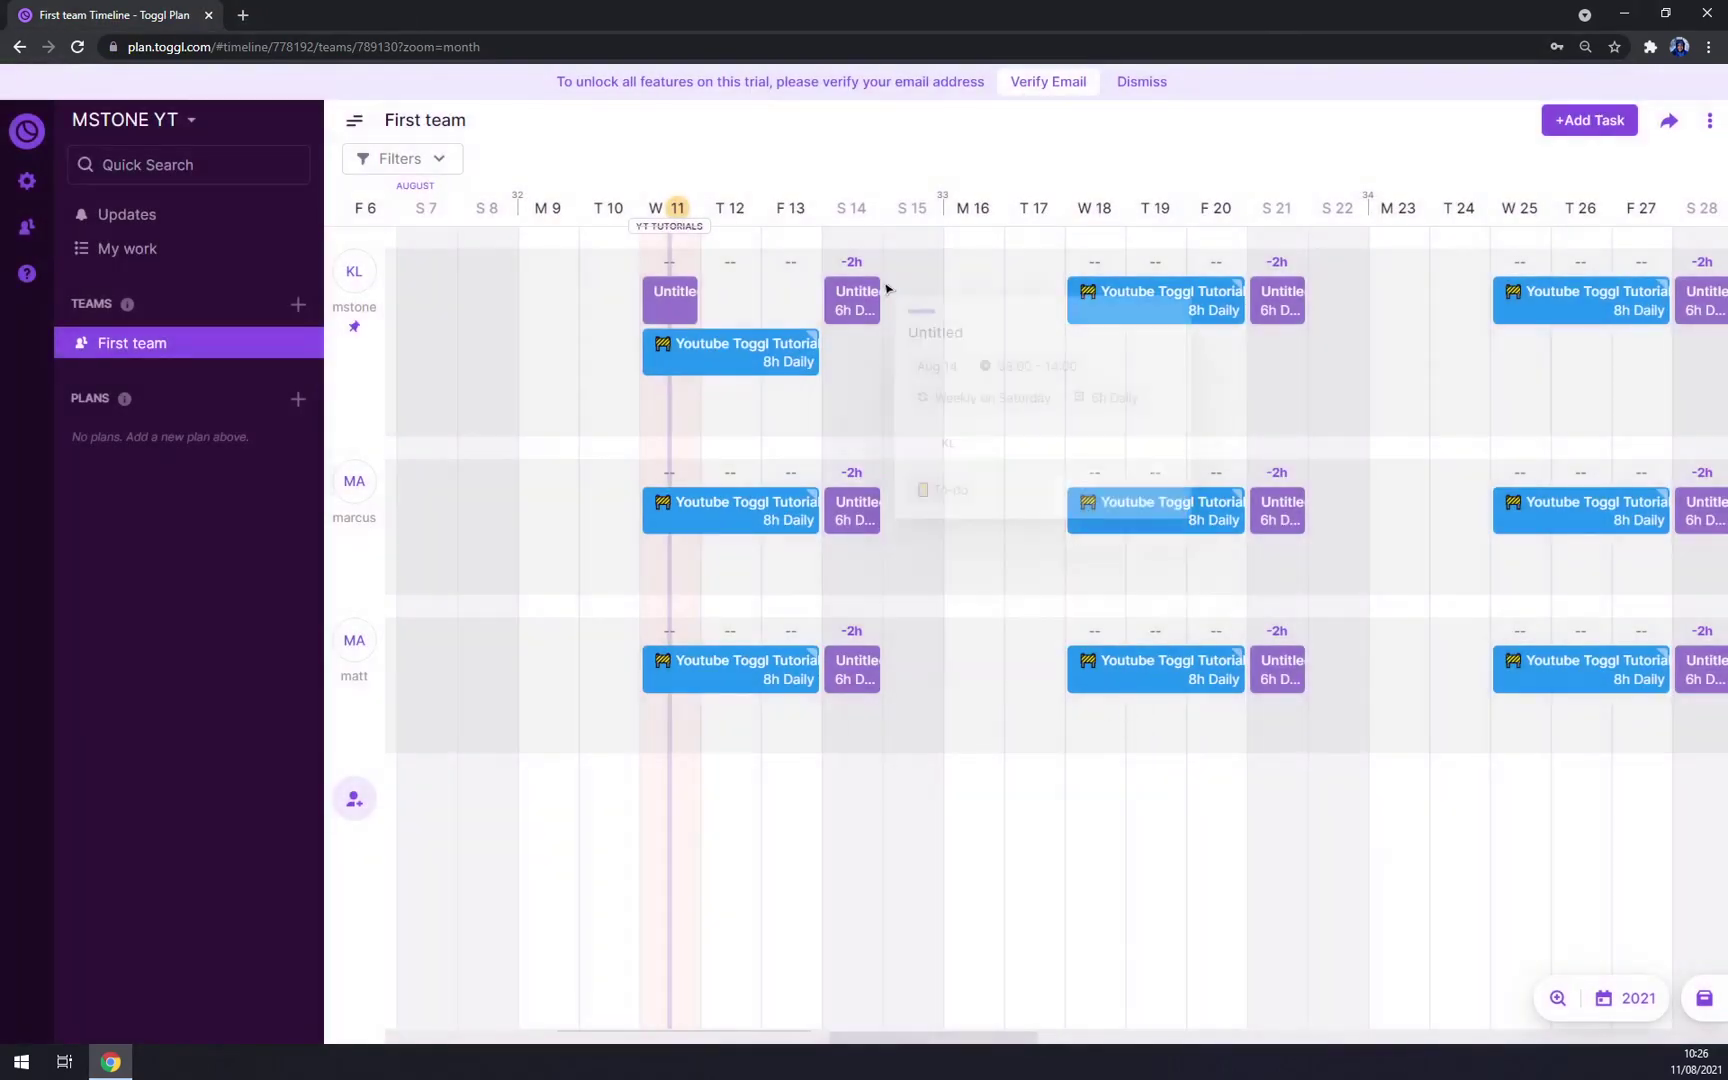
# Step: In First team's member management, invite a new person by e-mail
pyautogui.click(1708, 122)
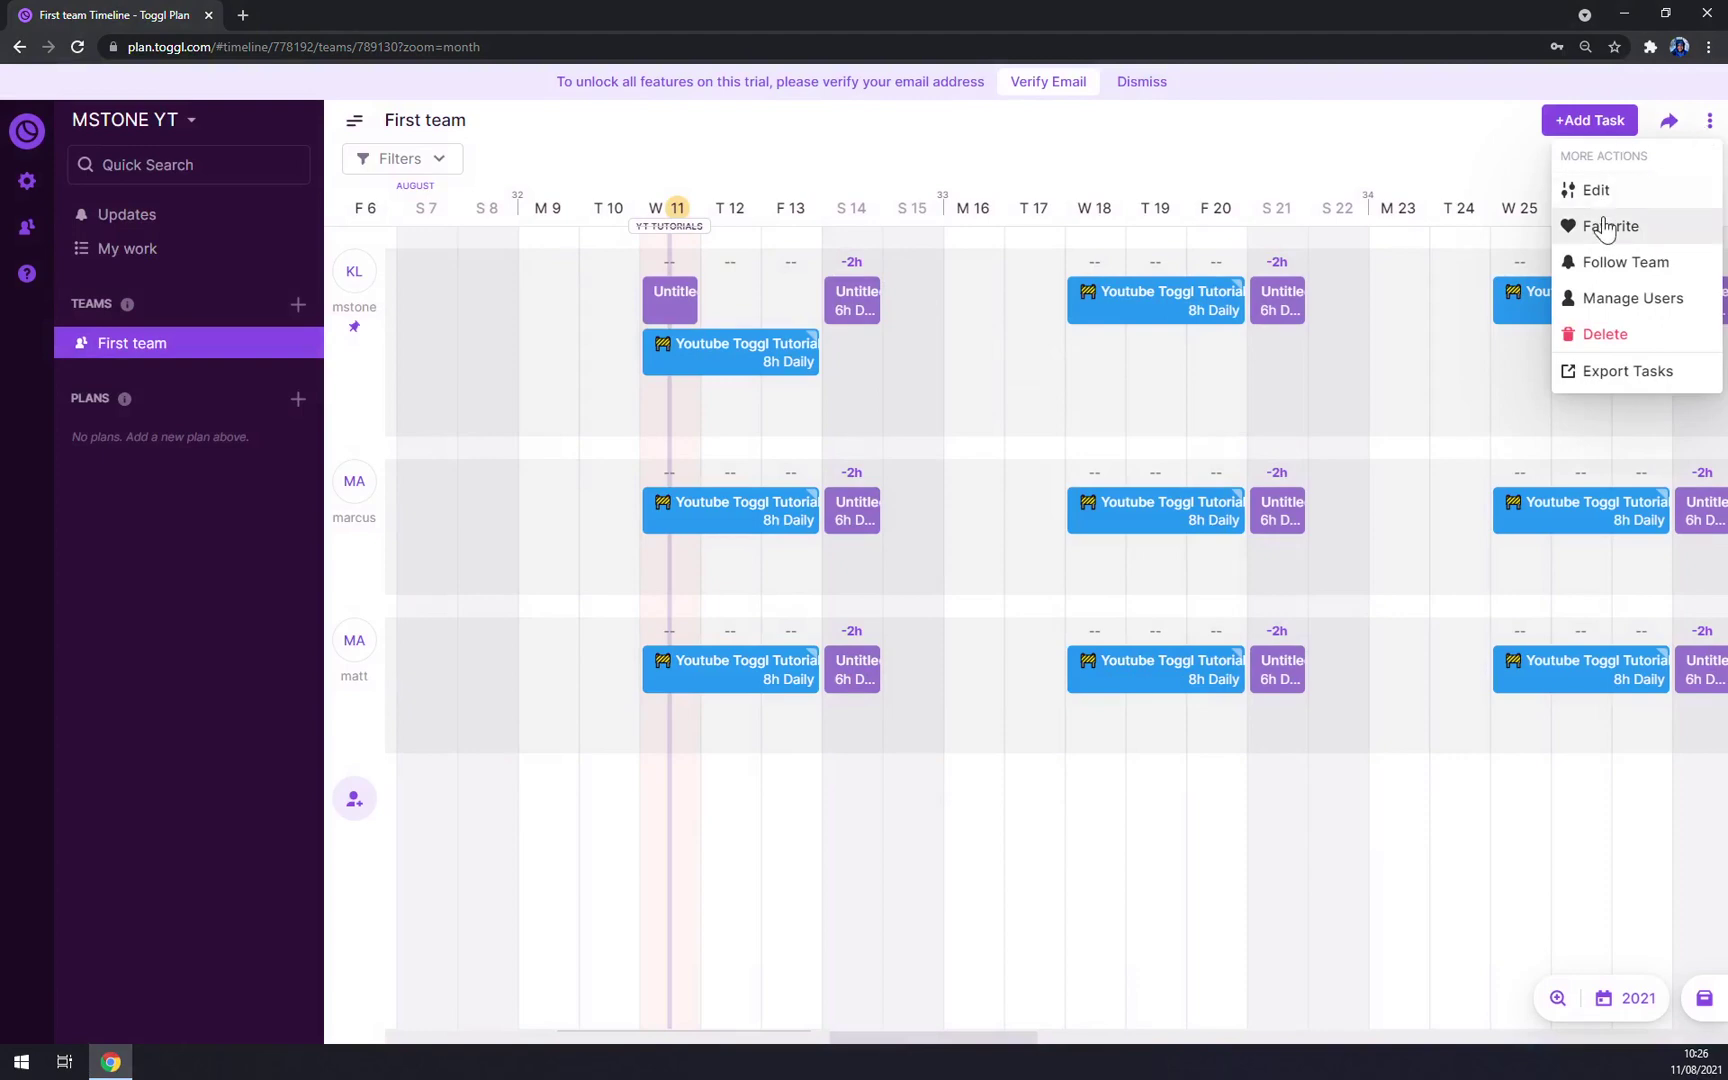
pyautogui.click(1657, 298)
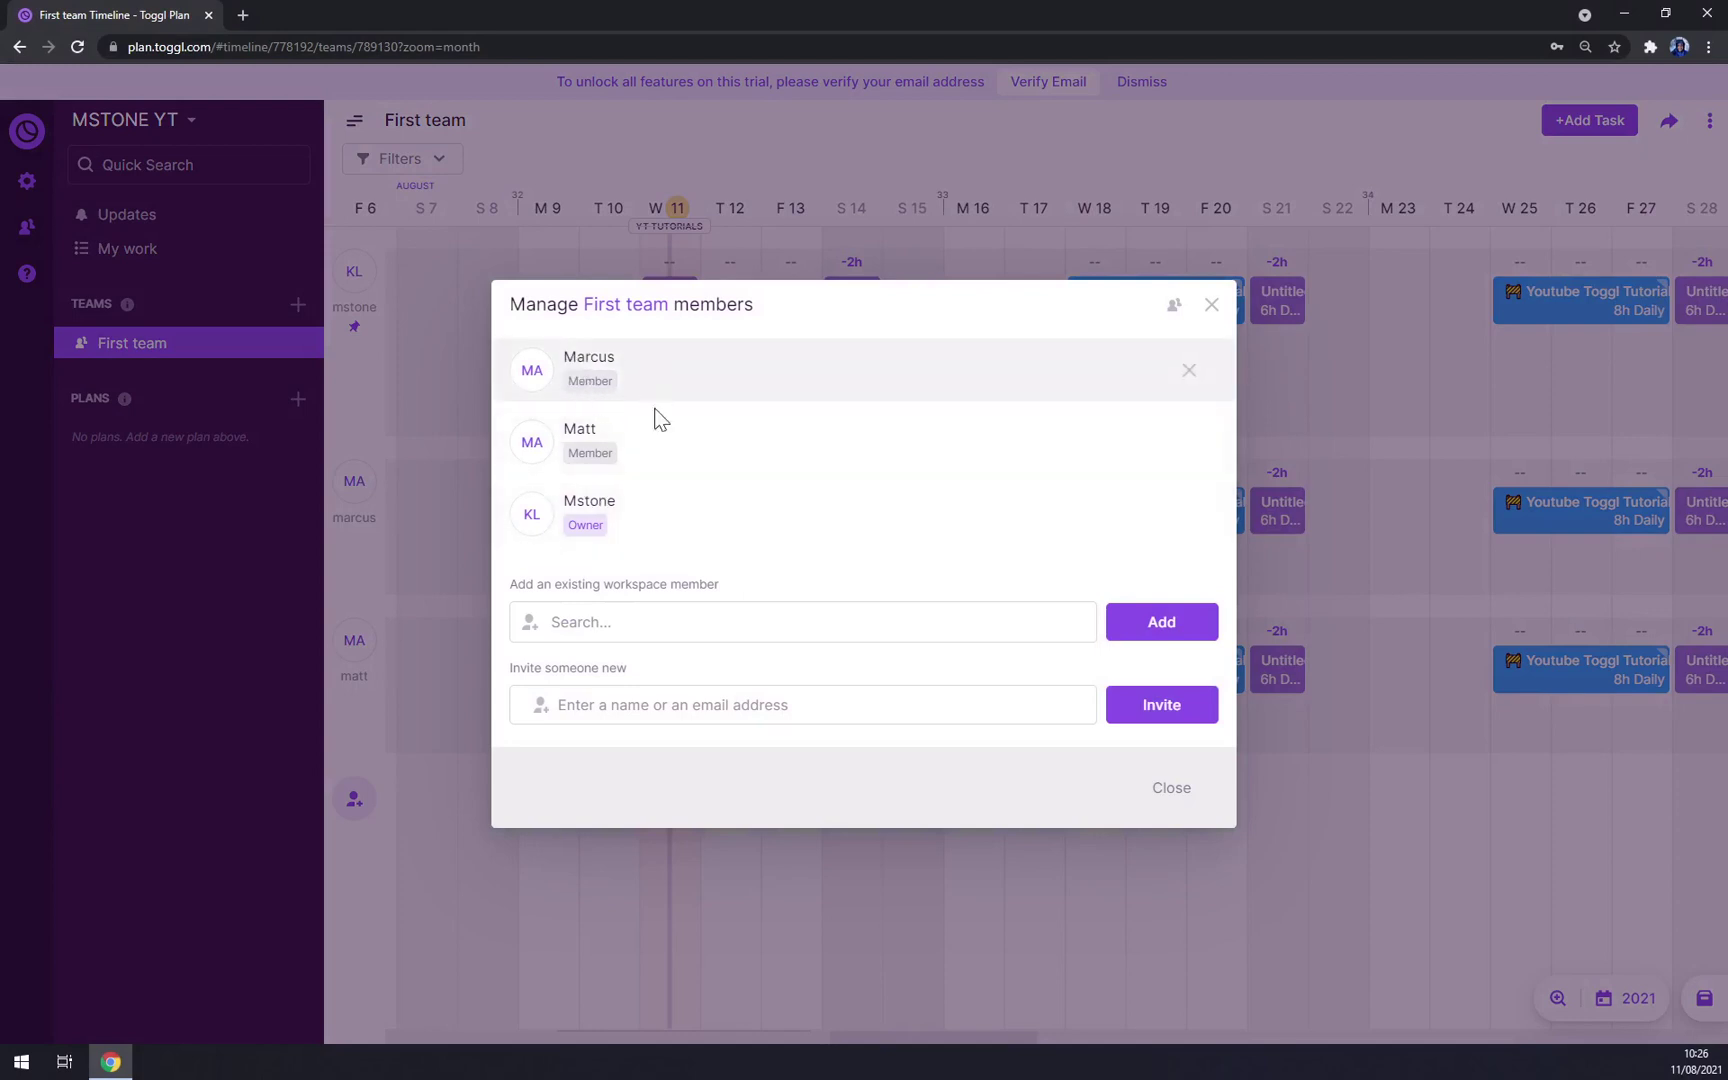
pyautogui.click(552, 621)
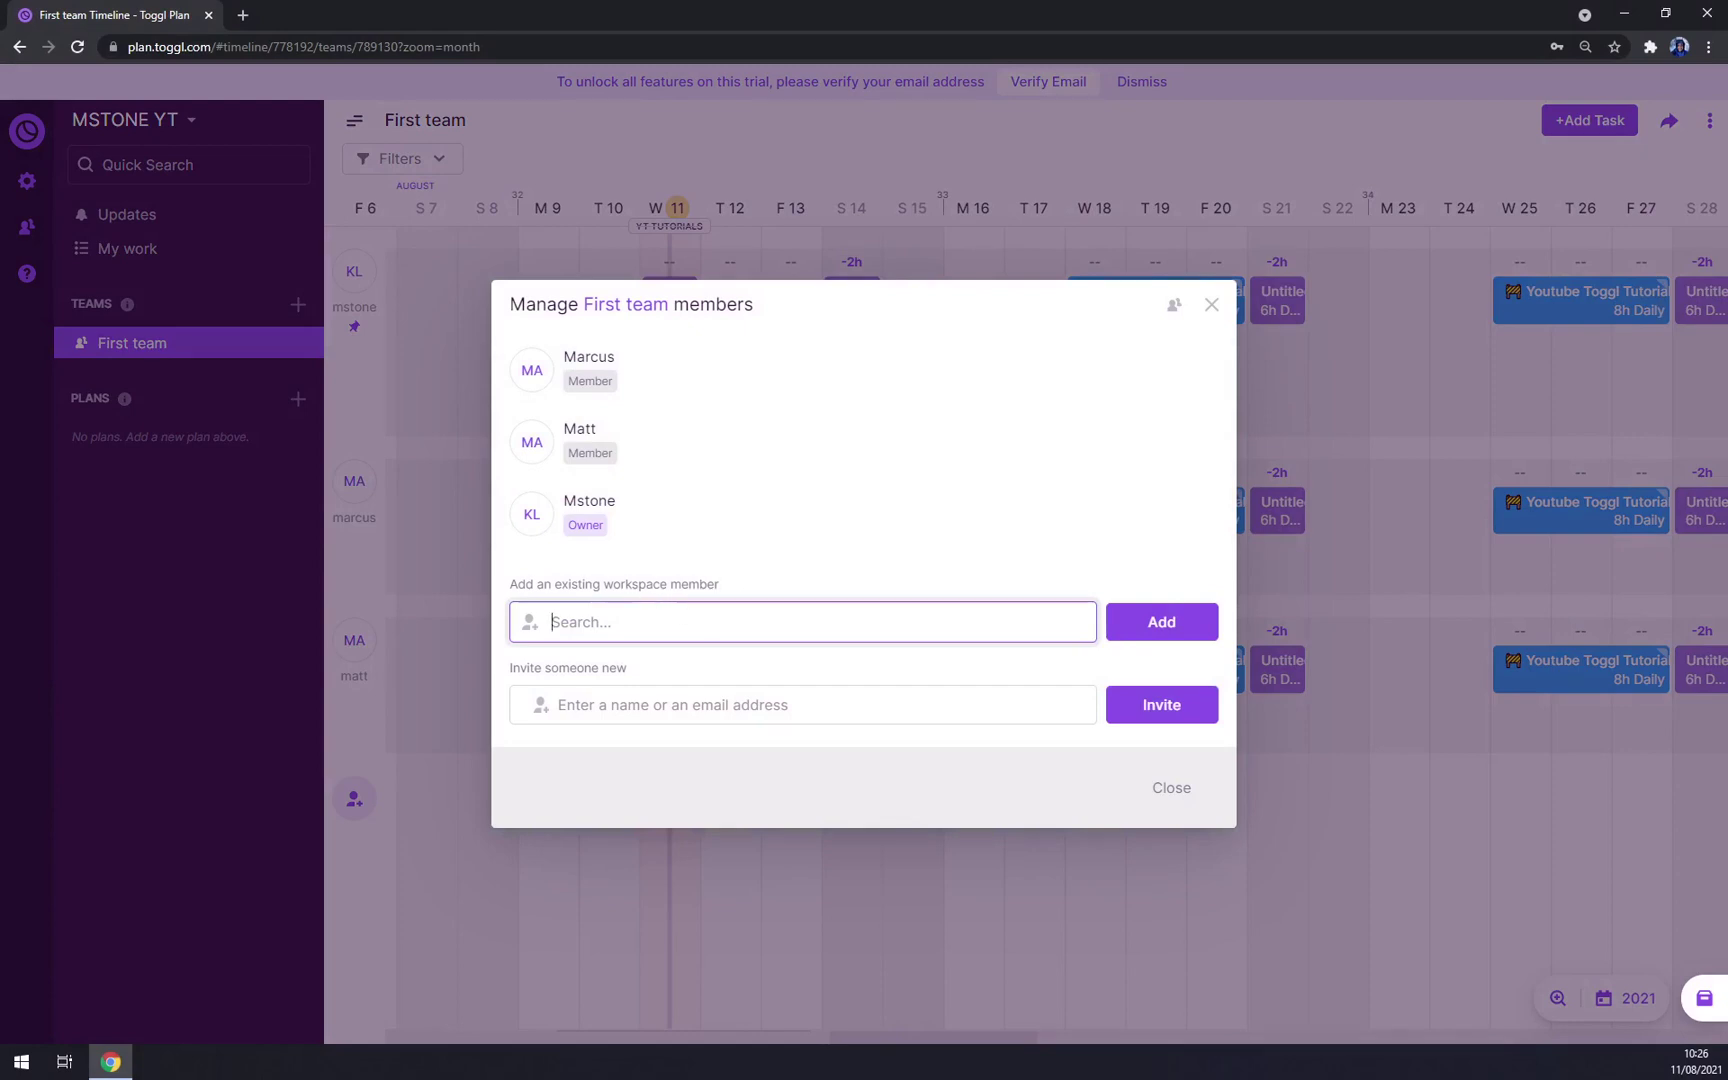
pyautogui.click(558, 704)
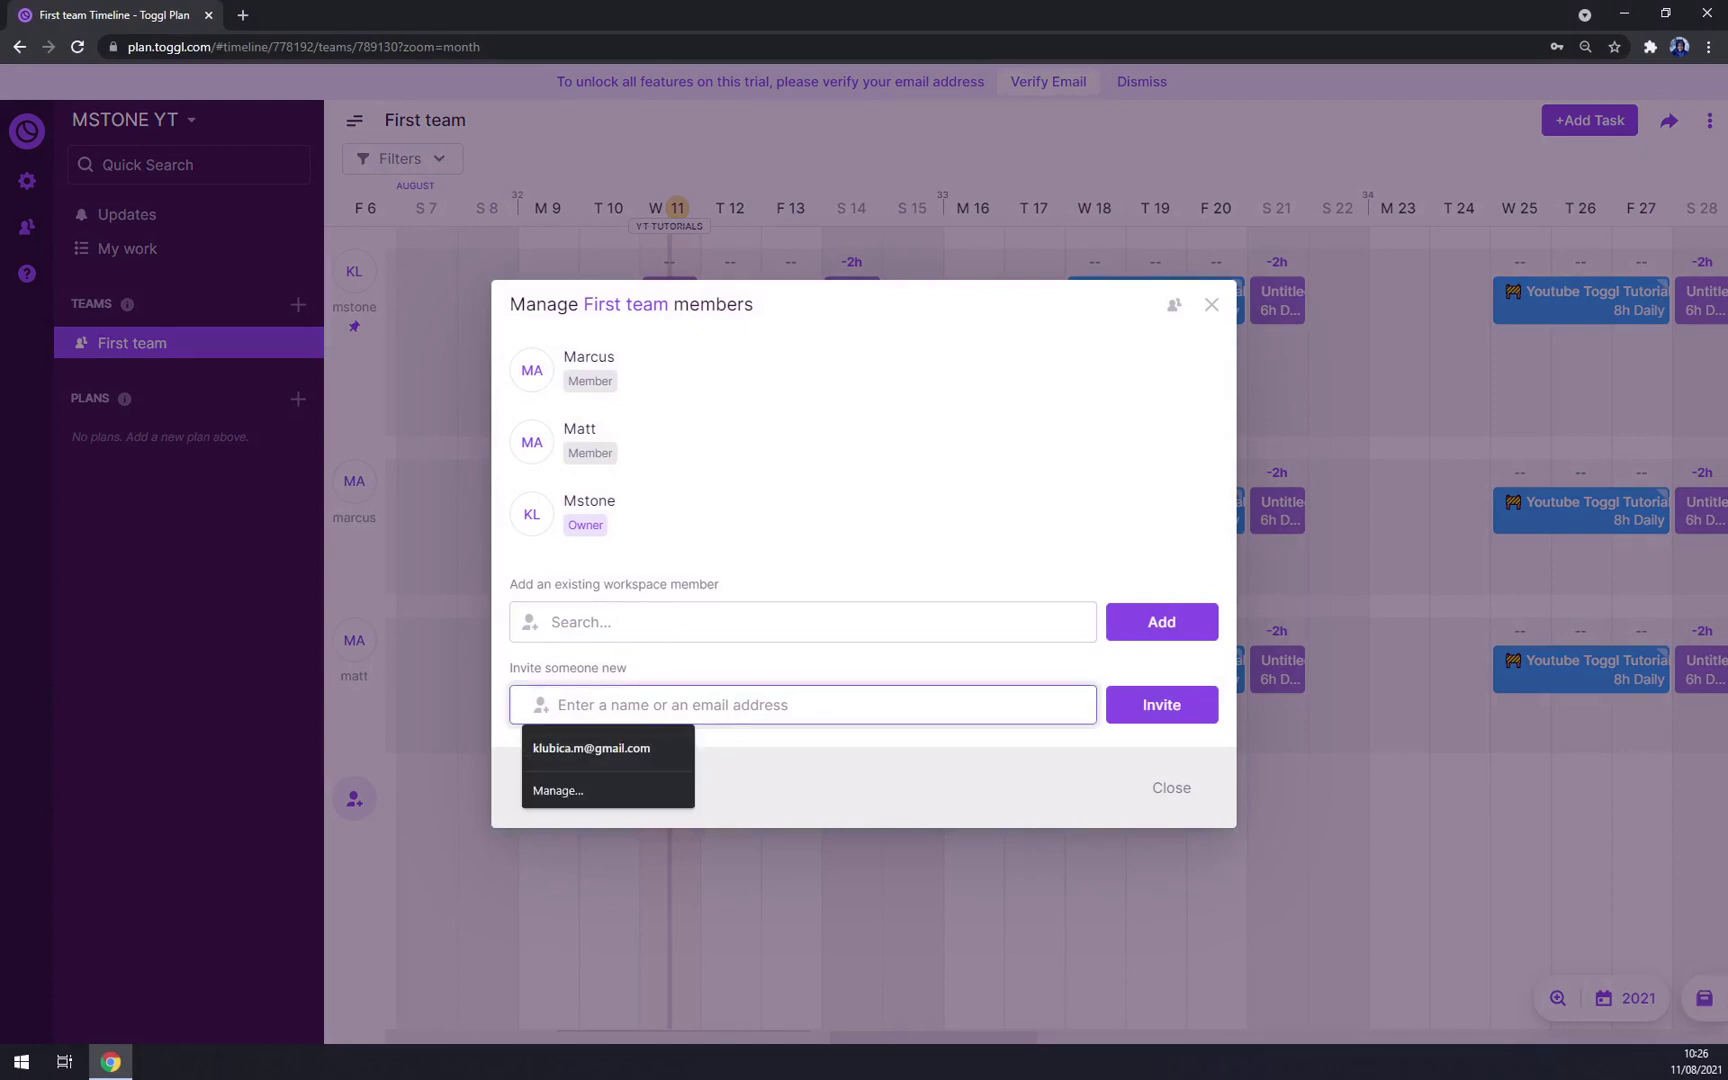
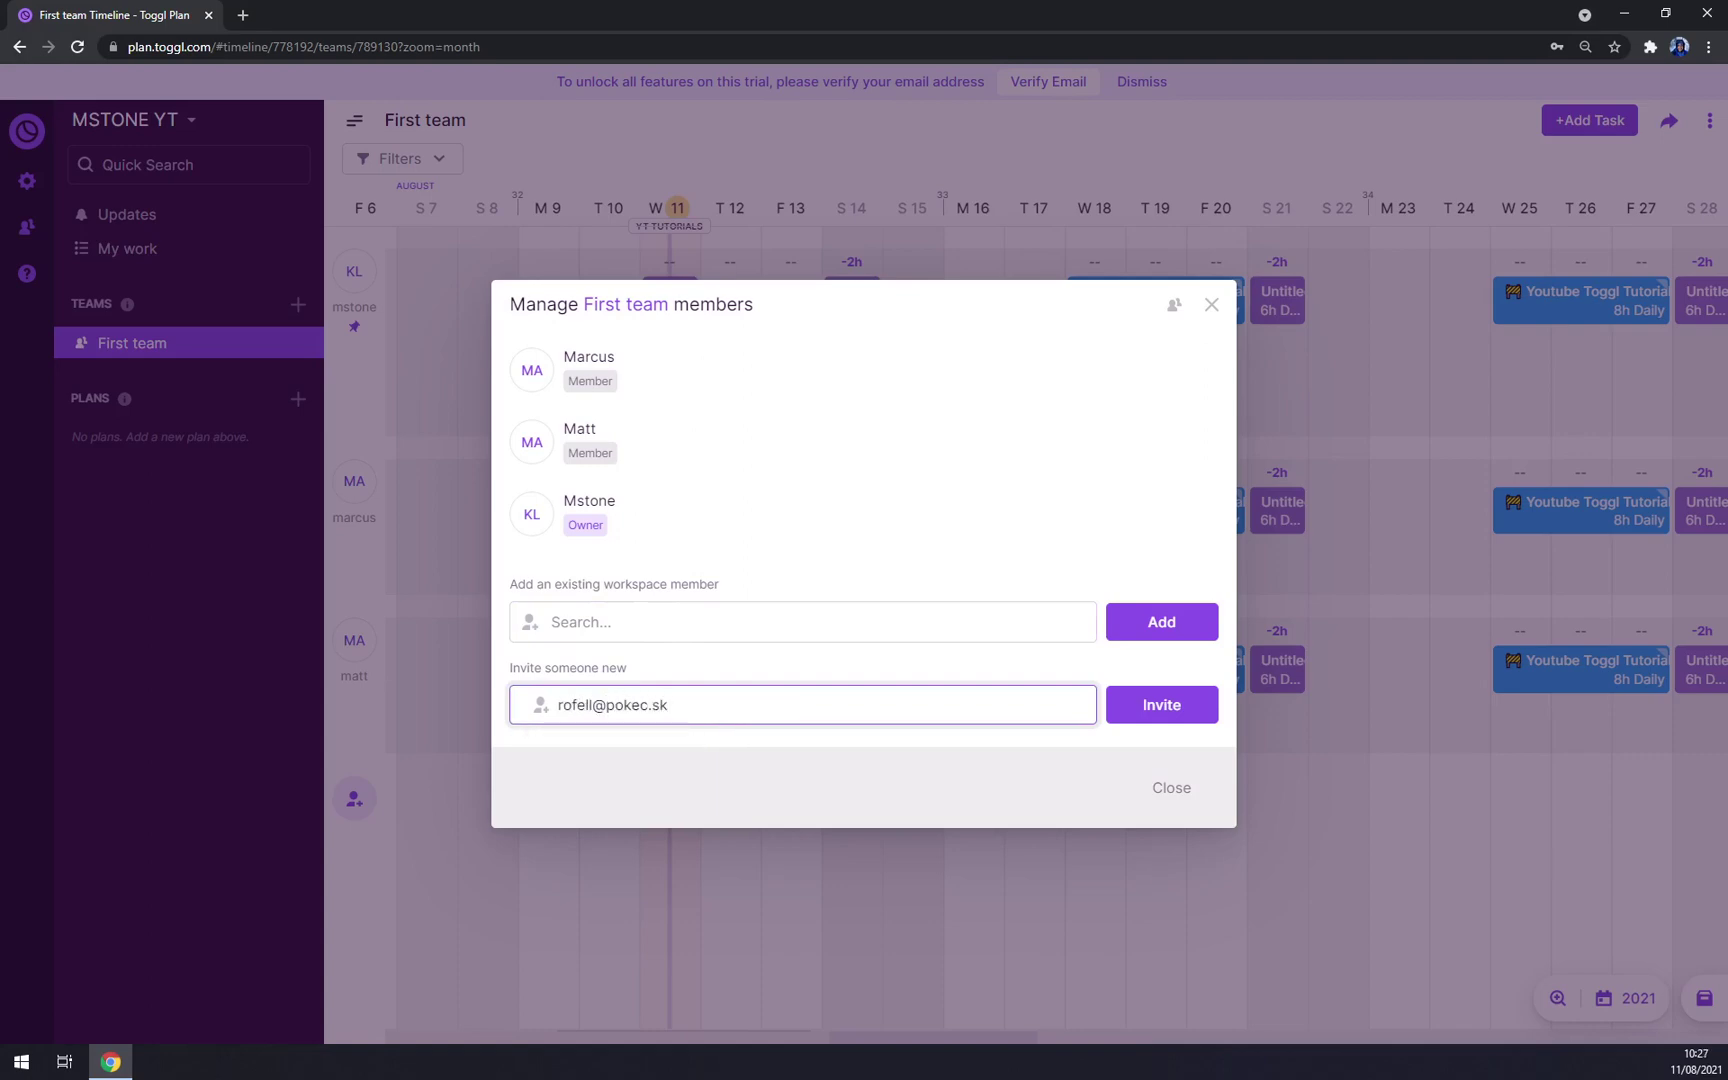
pyautogui.click(1163, 710)
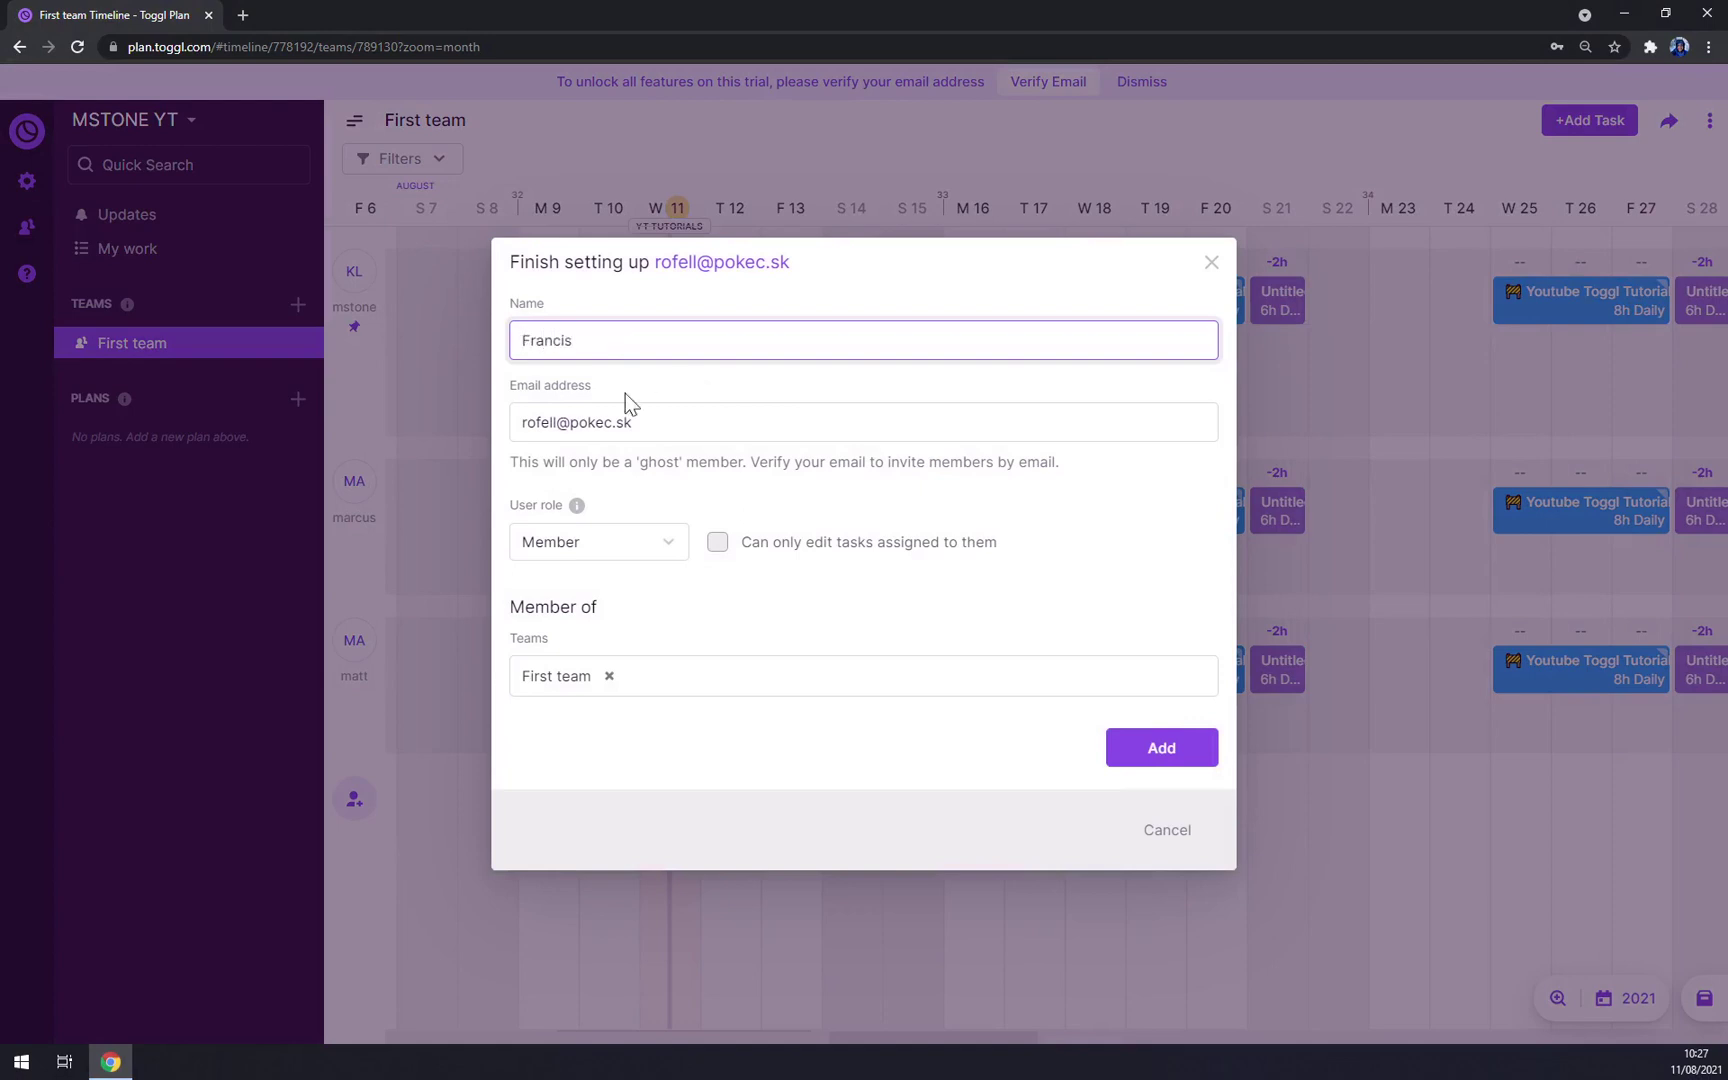
# Step: Add the new member Francis with the Admin role and close the members list
pyautogui.click(615, 548)
pyautogui.click(585, 578)
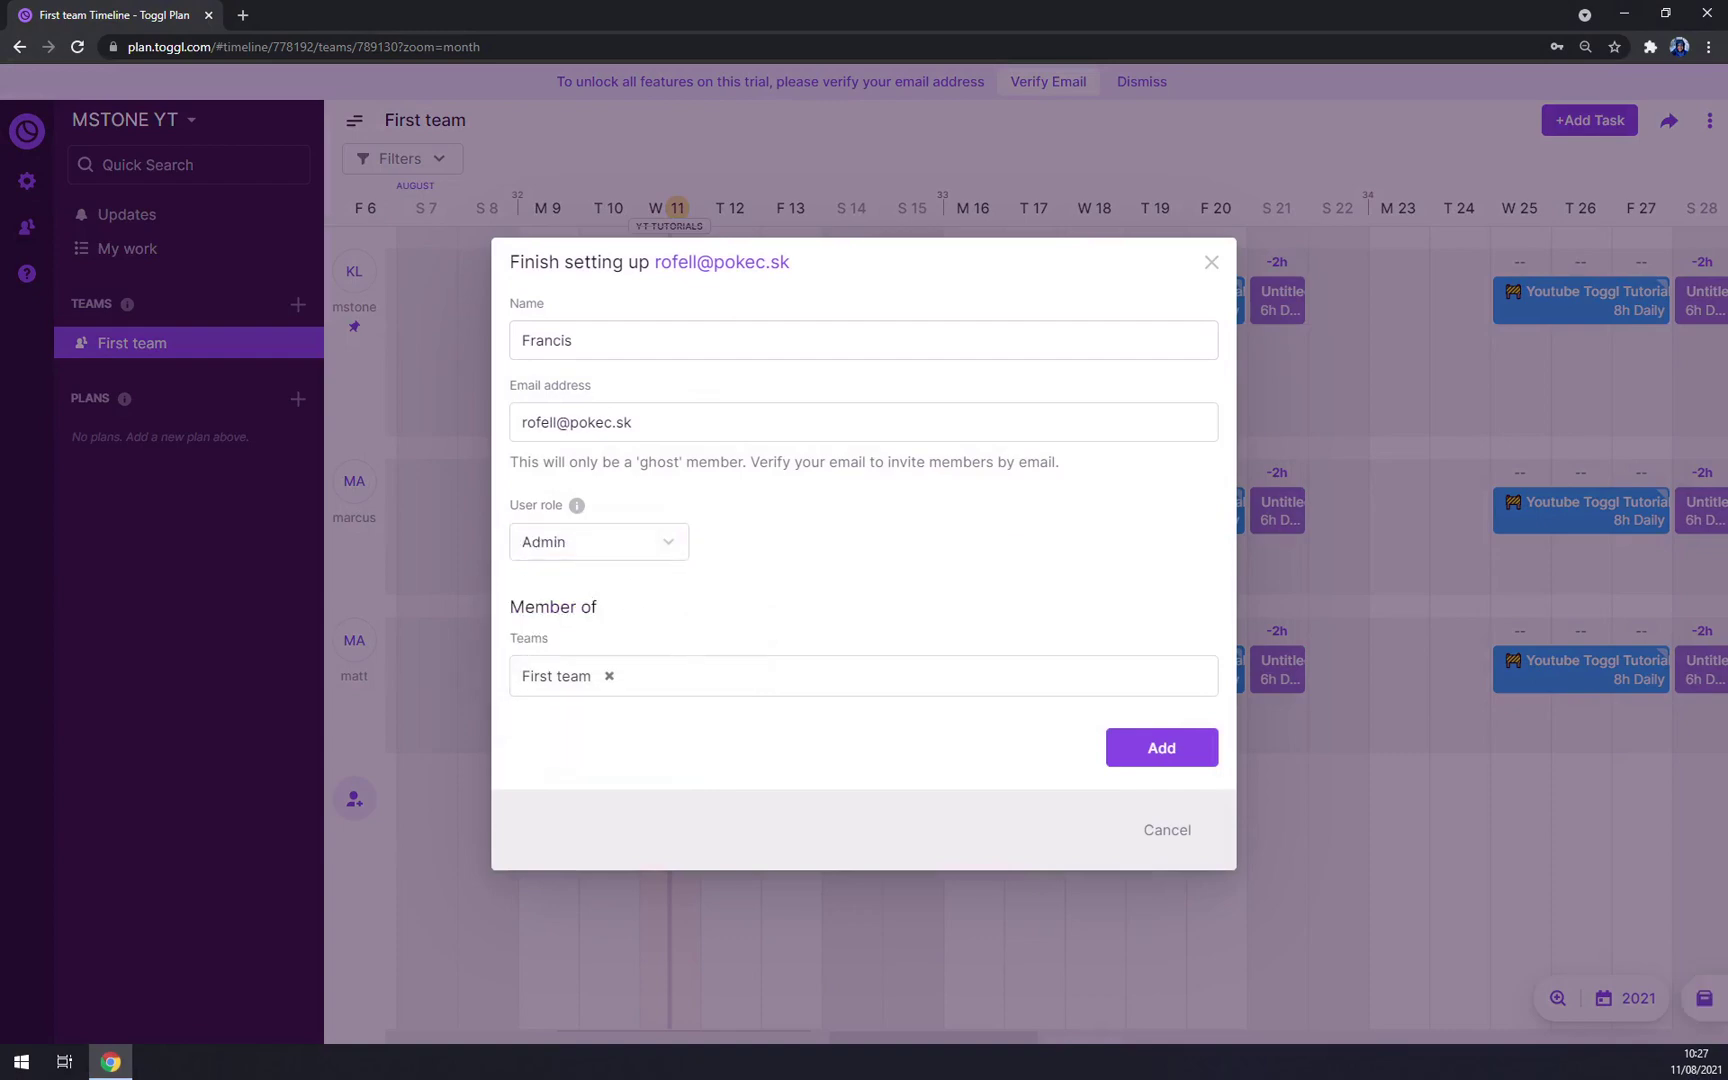
pyautogui.click(629, 676)
pyautogui.click(1178, 762)
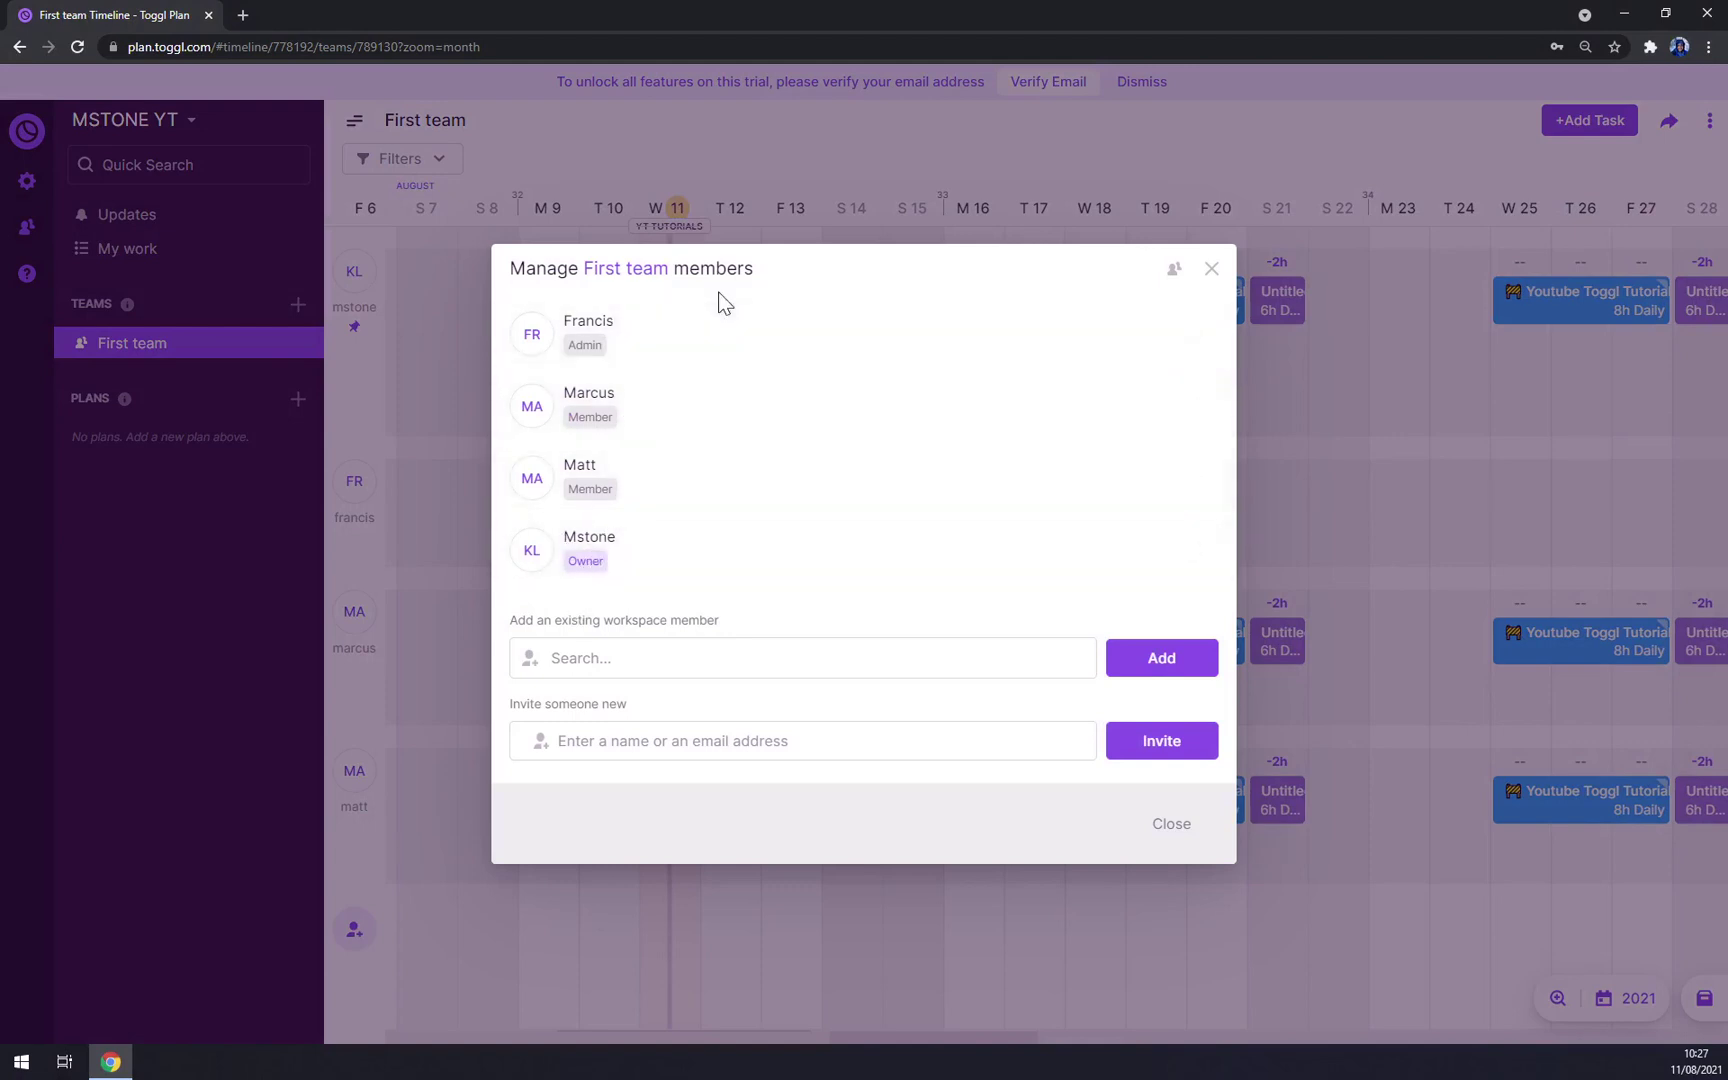
pyautogui.click(1210, 272)
pyautogui.click(1704, 122)
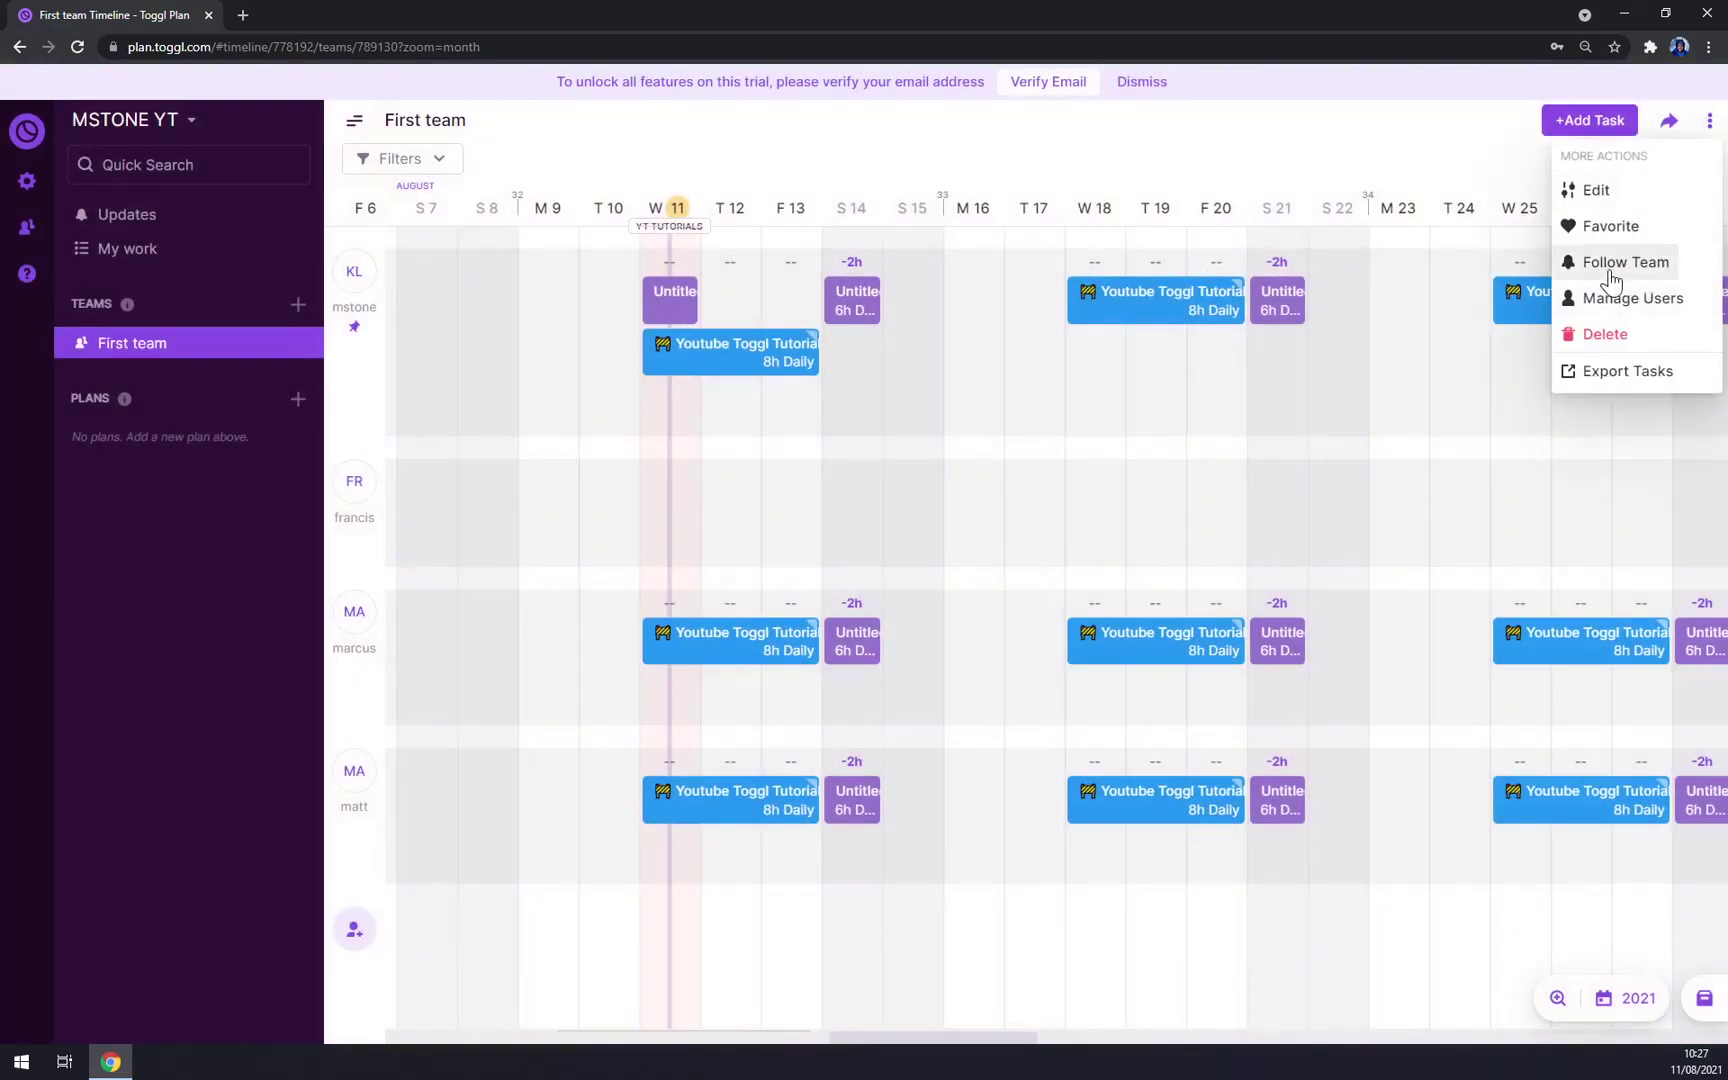
pyautogui.click(1620, 339)
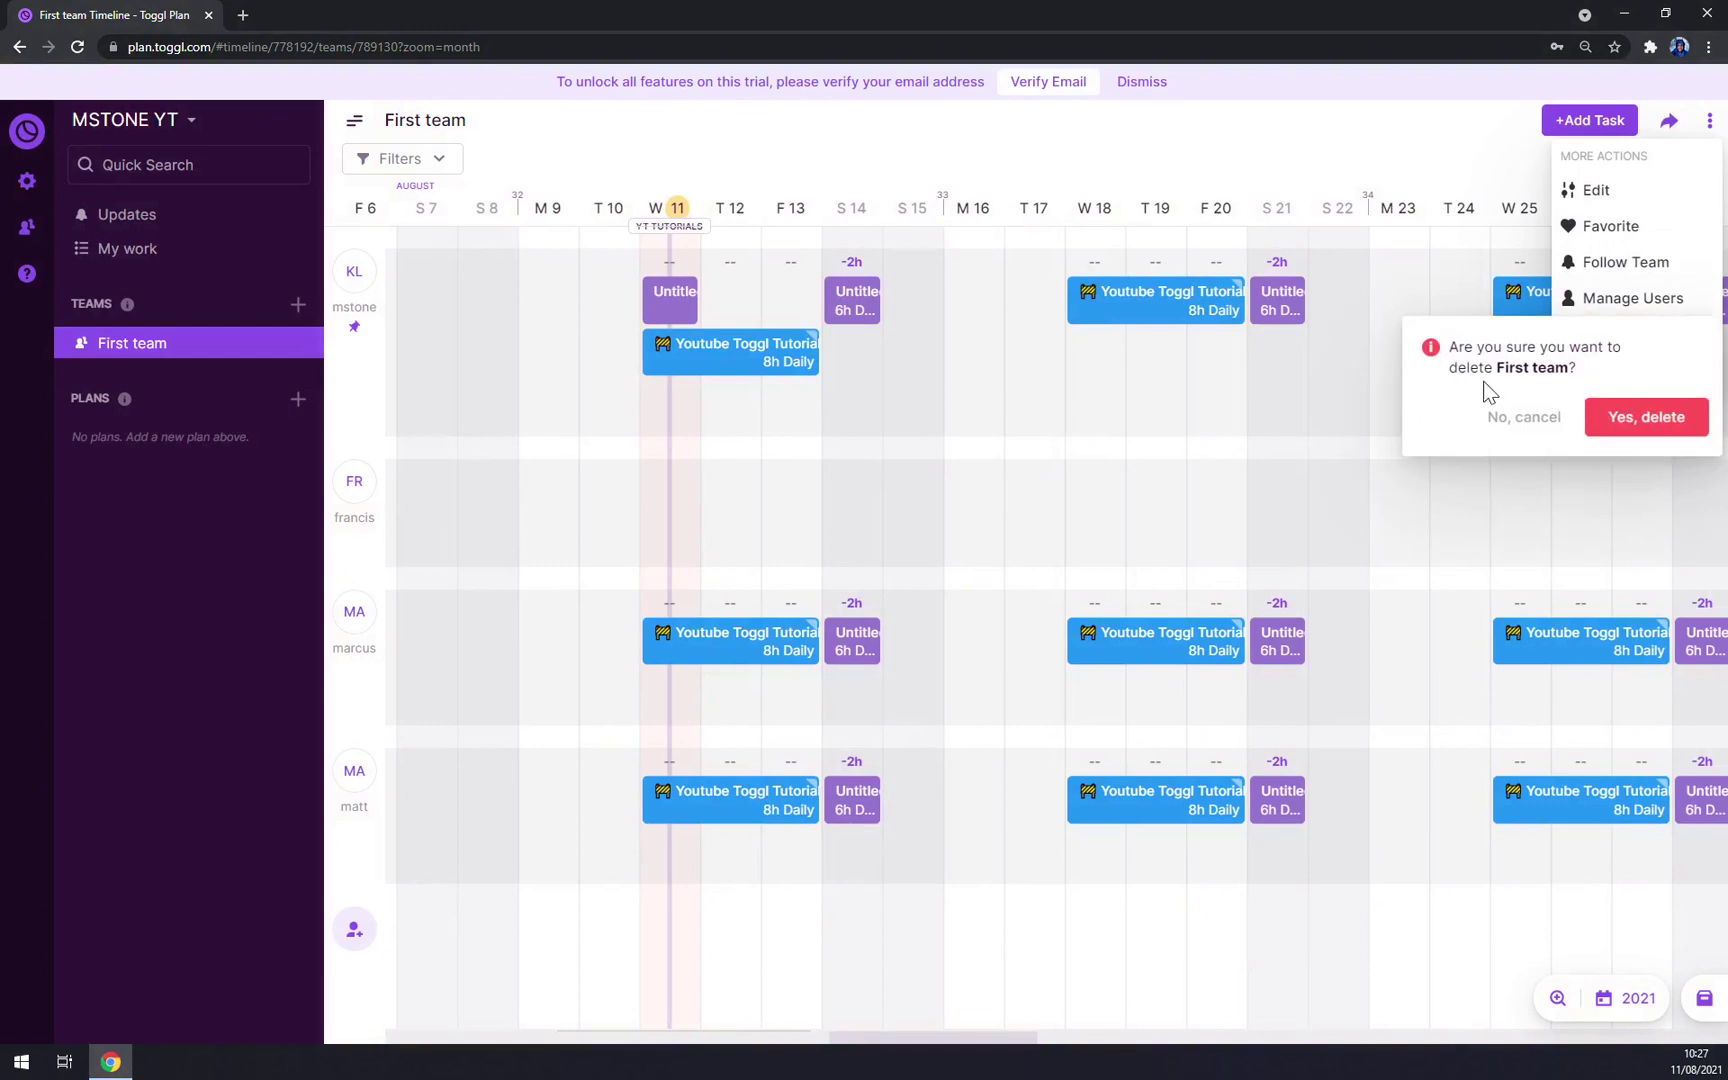
pyautogui.click(1438, 162)
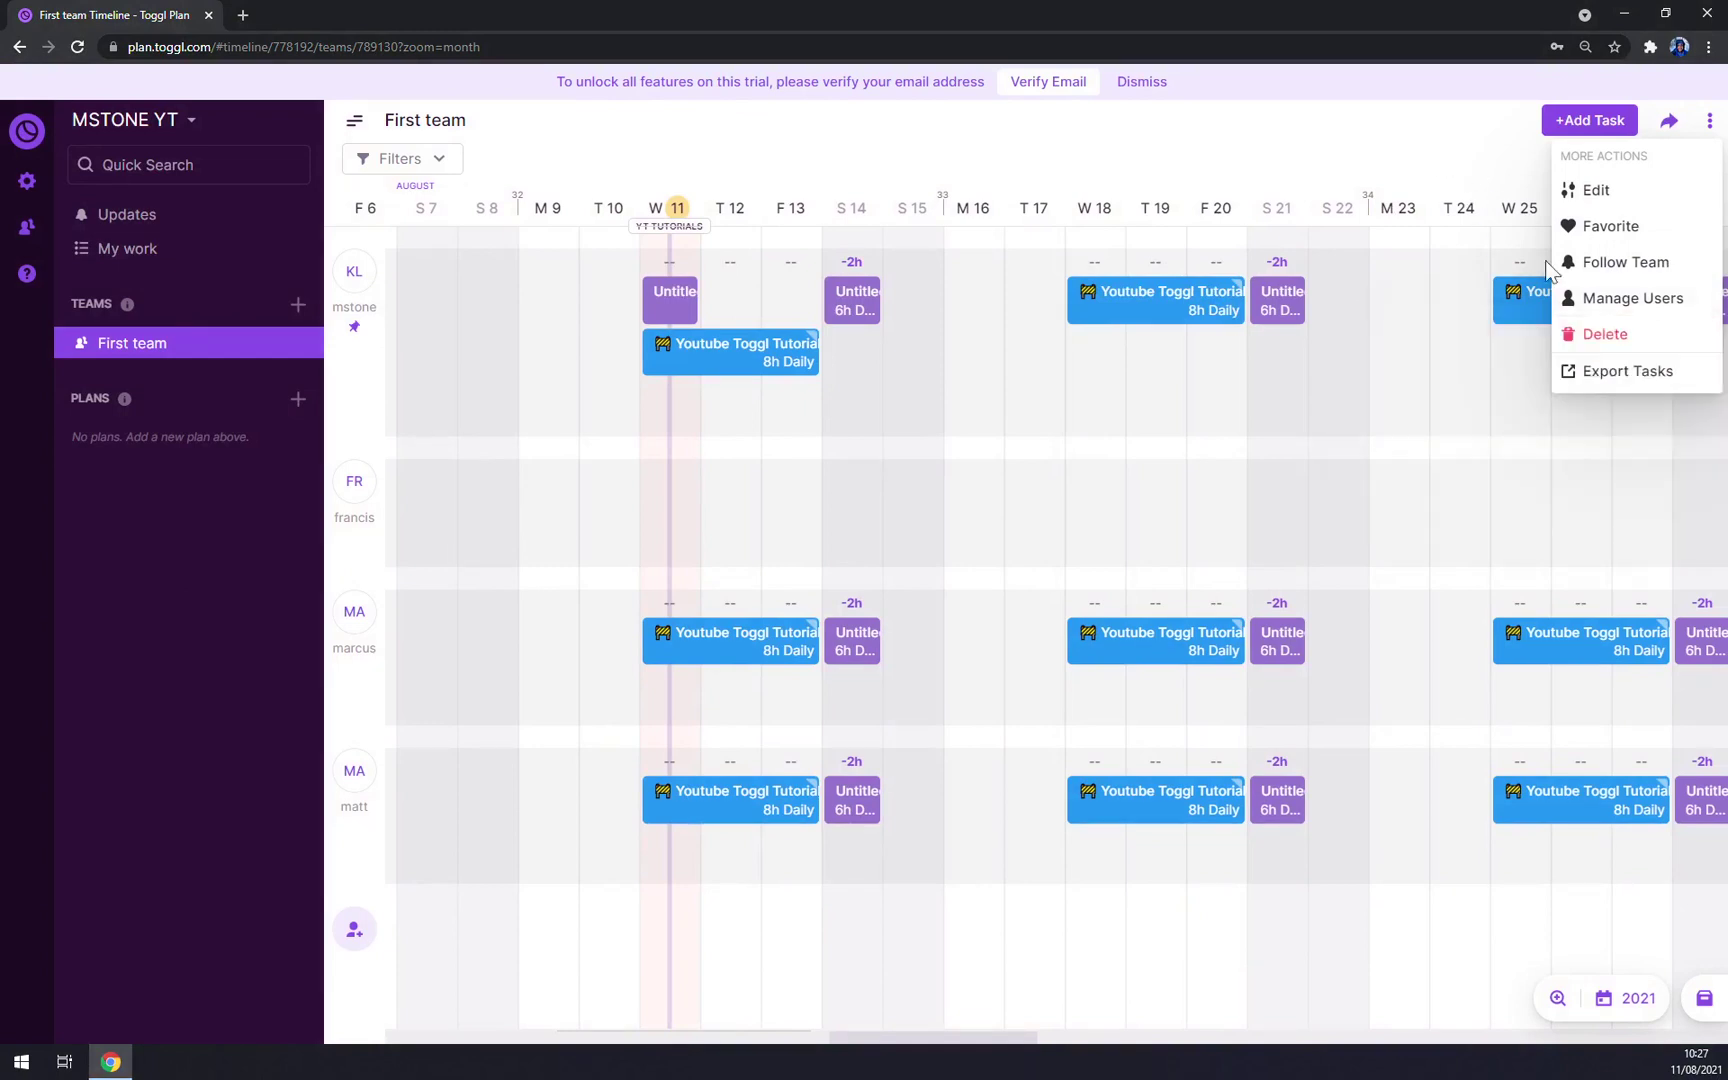
pyautogui.click(1608, 376)
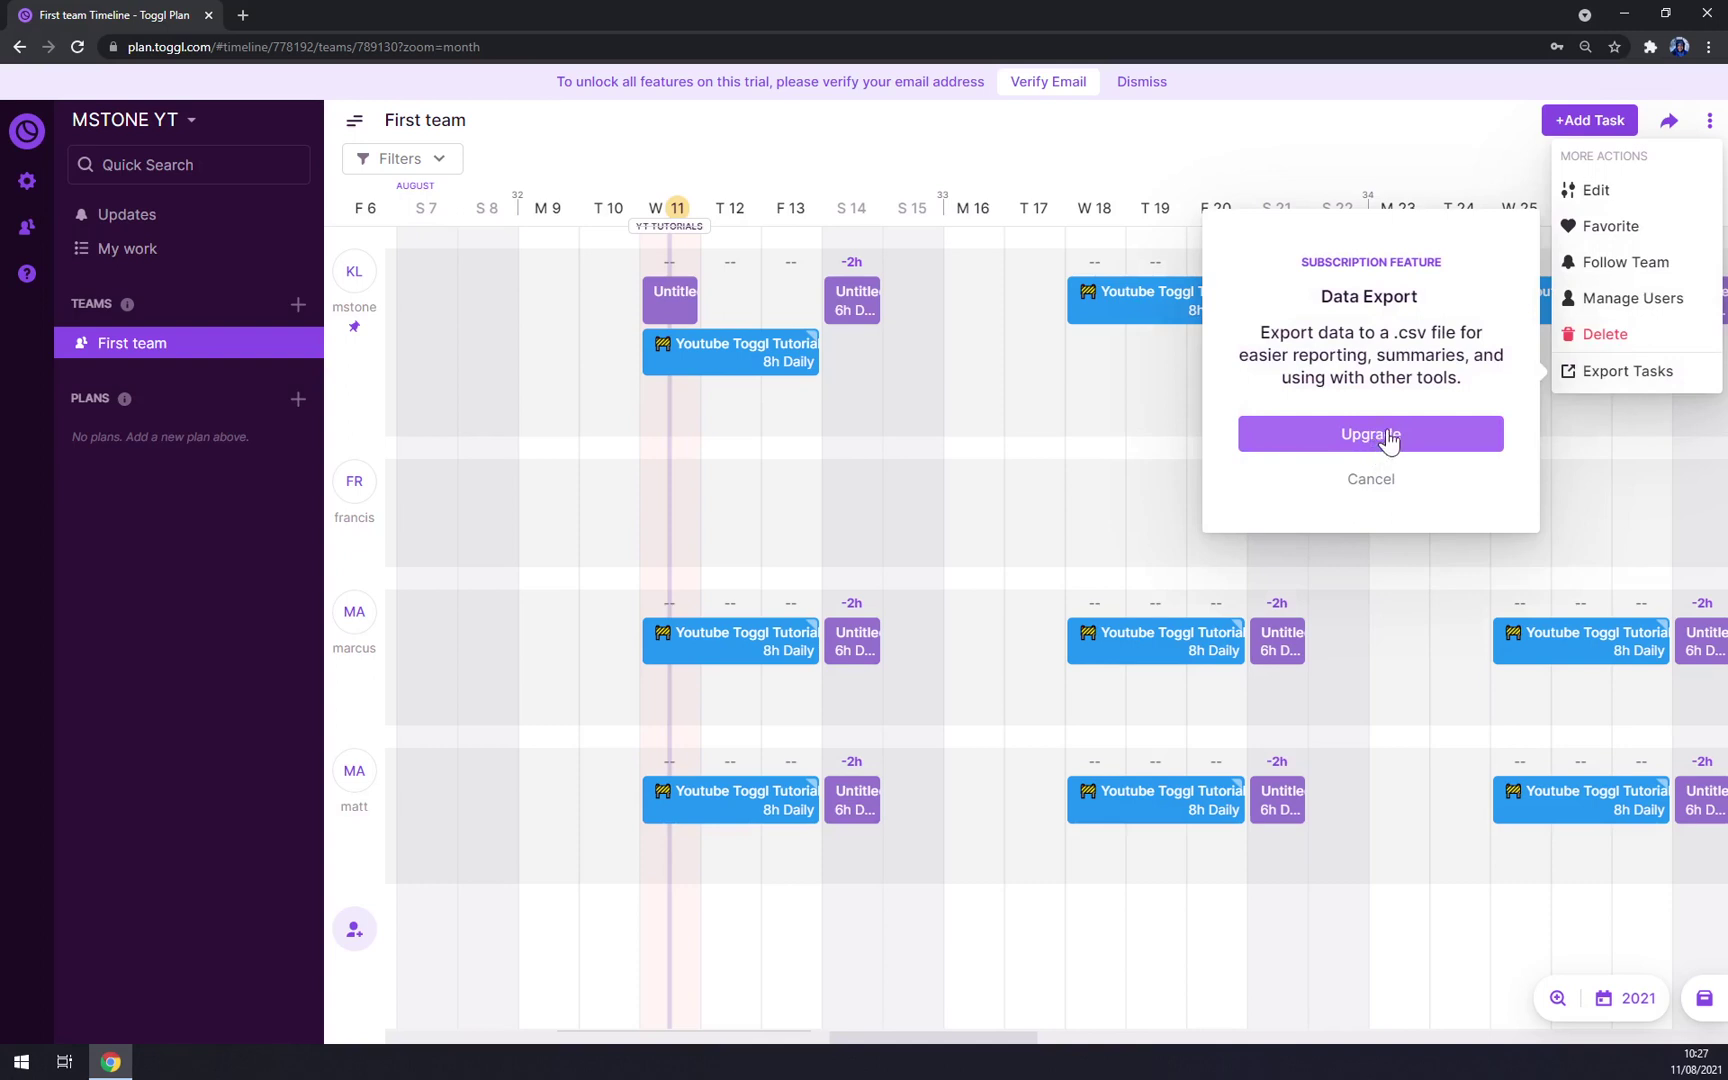
pyautogui.click(773, 170)
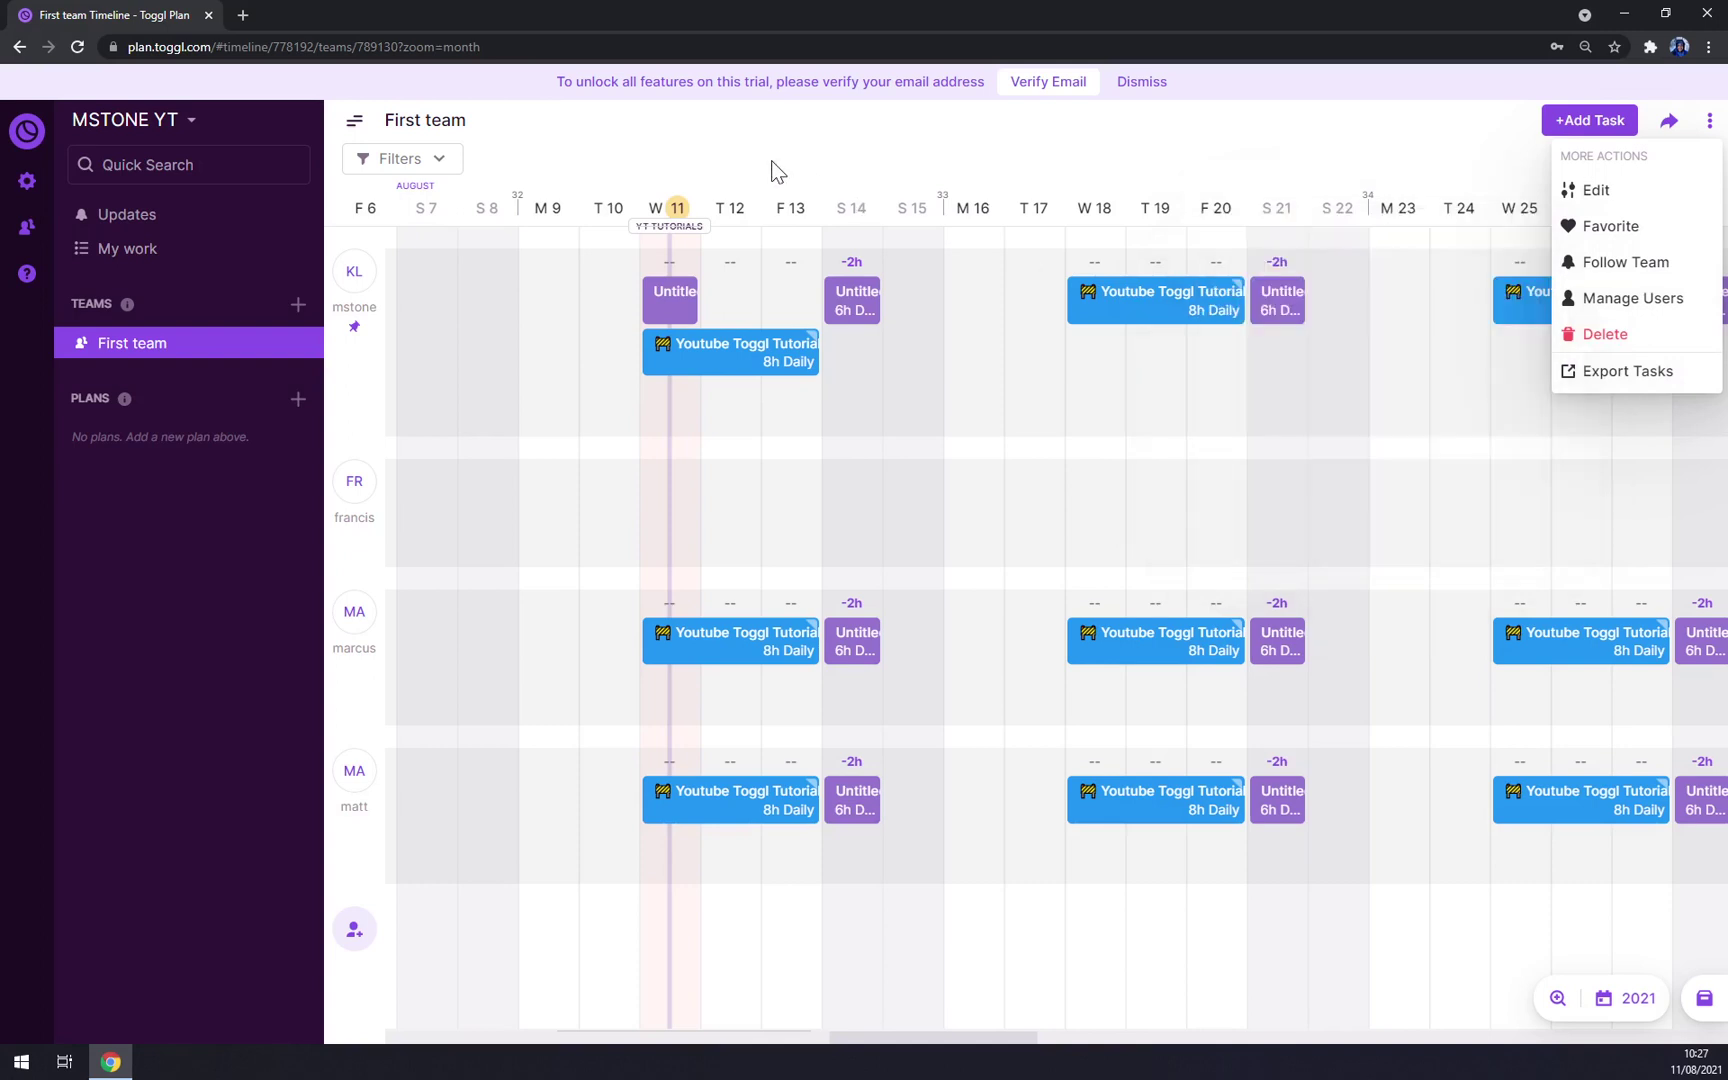
pyautogui.click(199, 119)
pyautogui.click(199, 119)
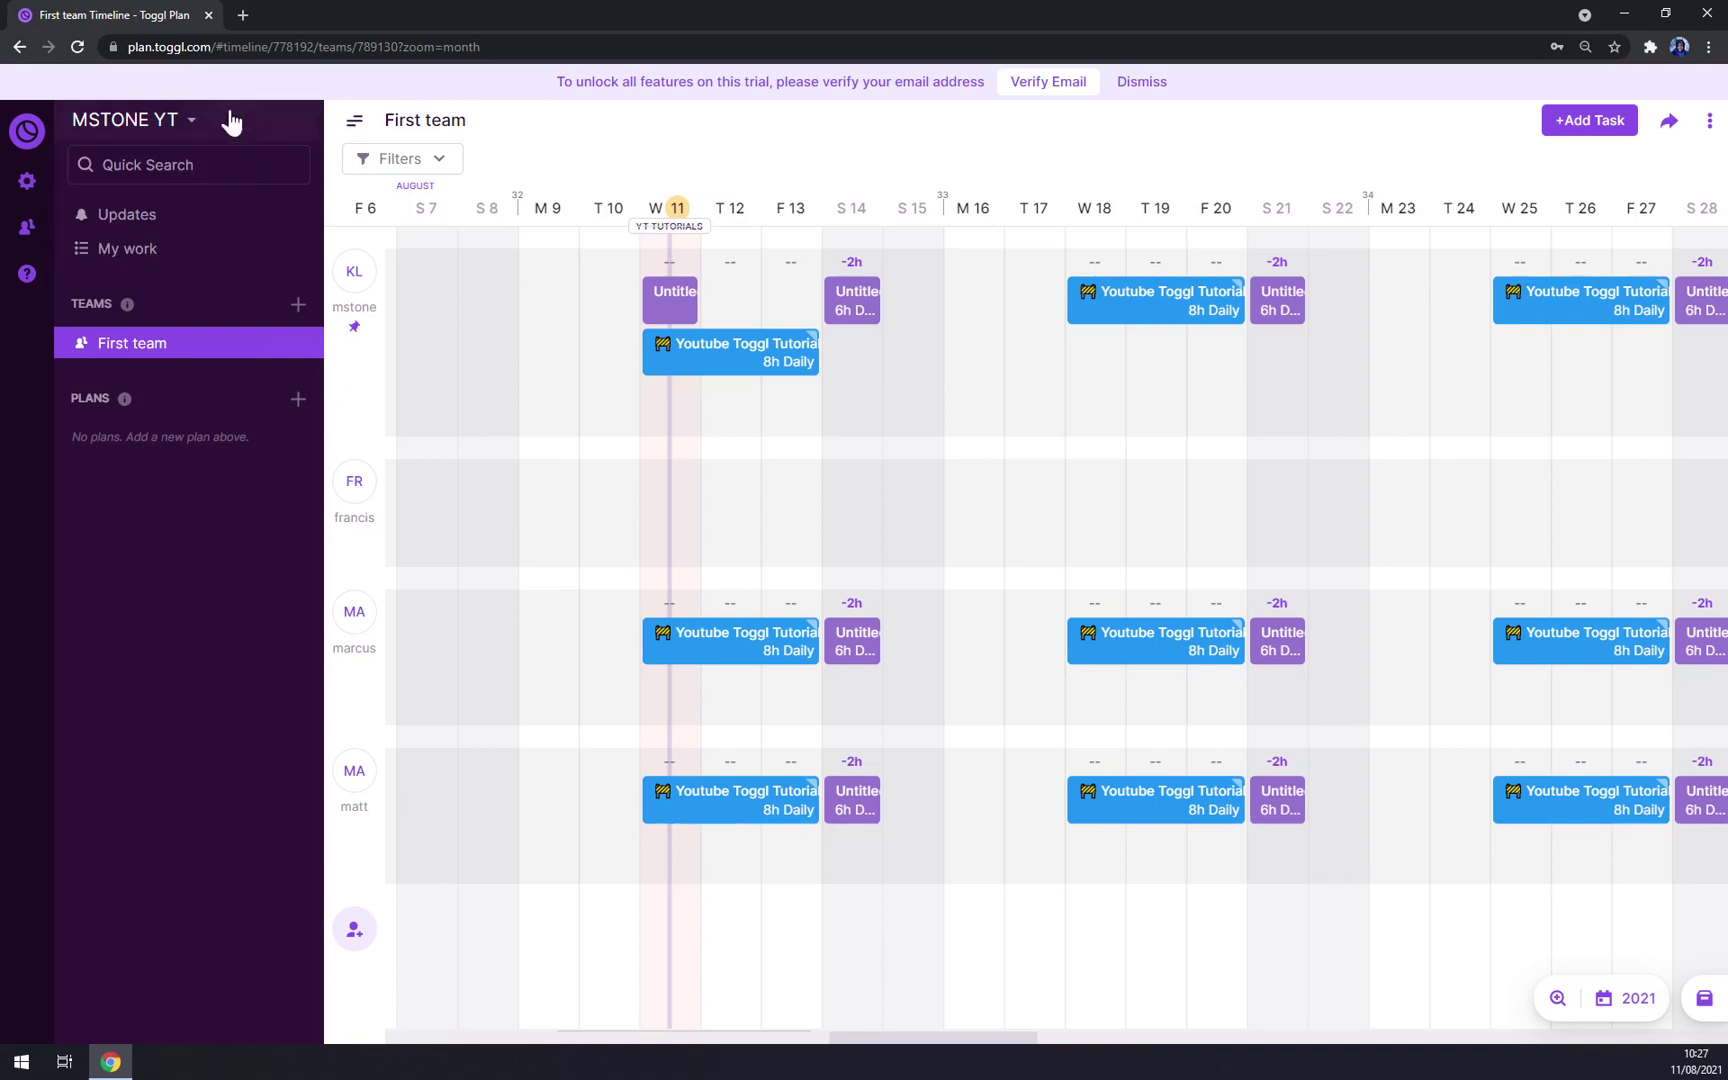
pyautogui.click(132, 222)
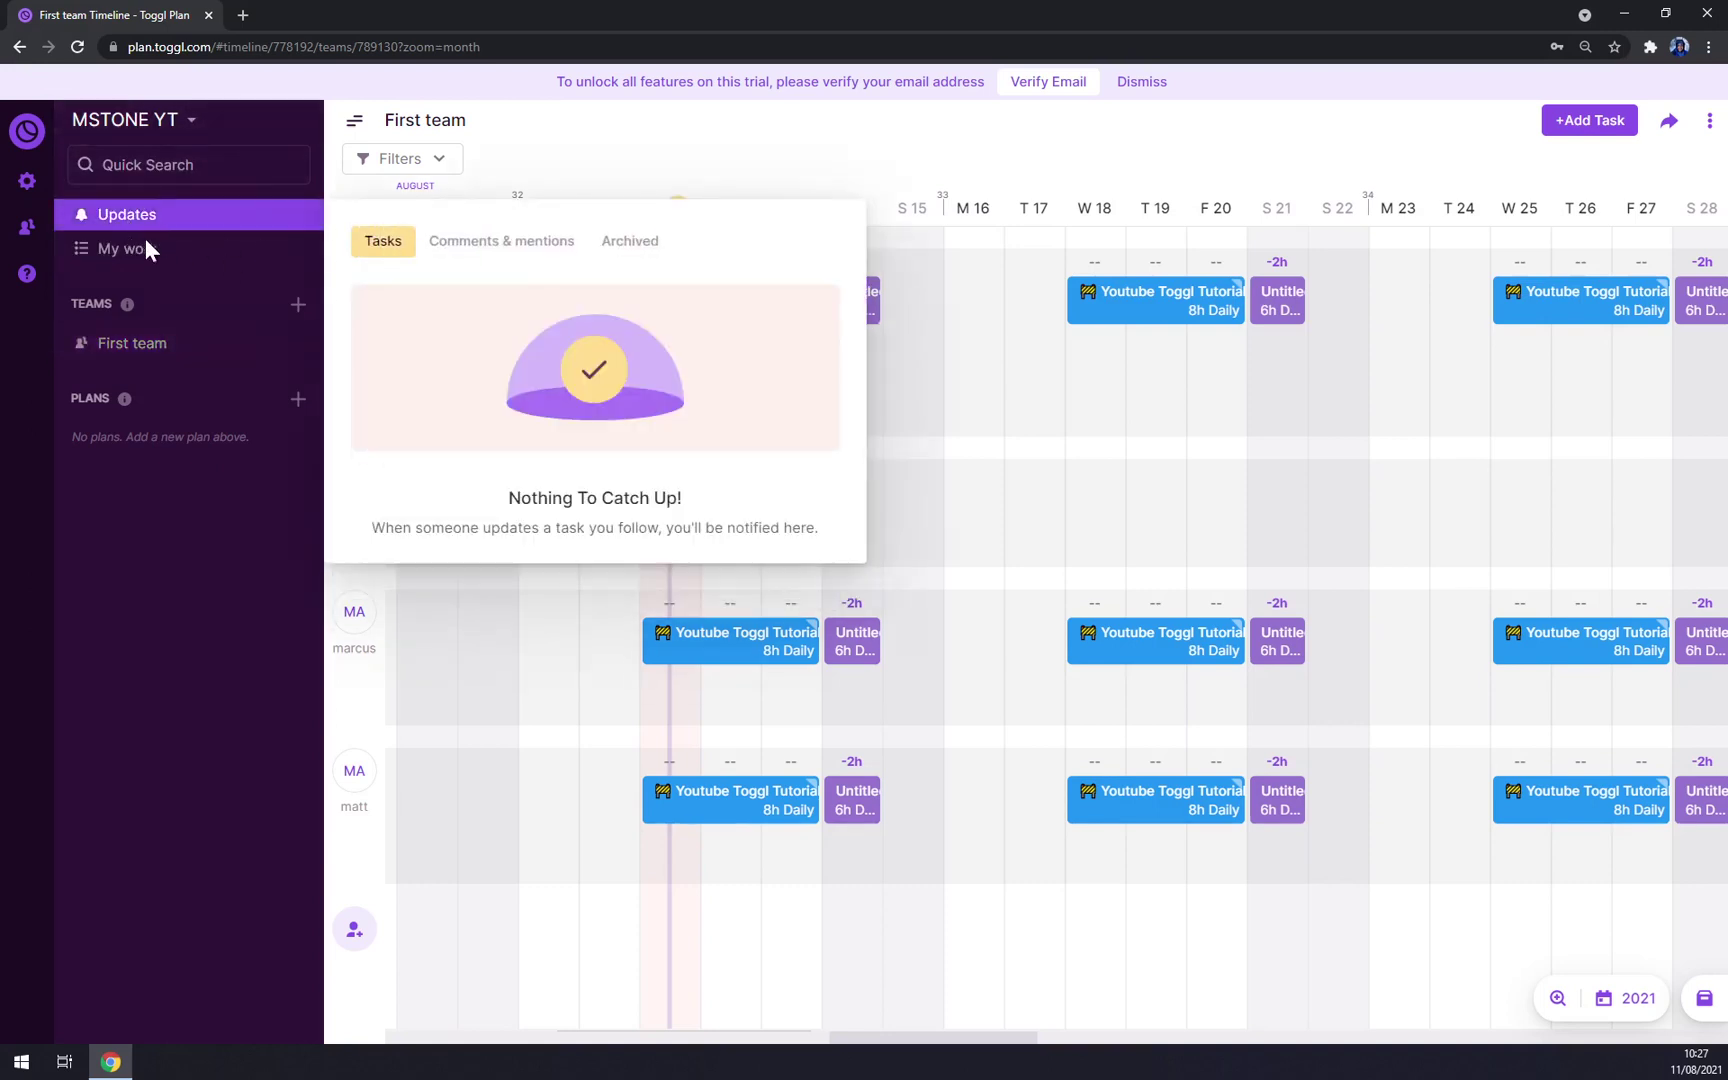
pyautogui.click(110, 250)
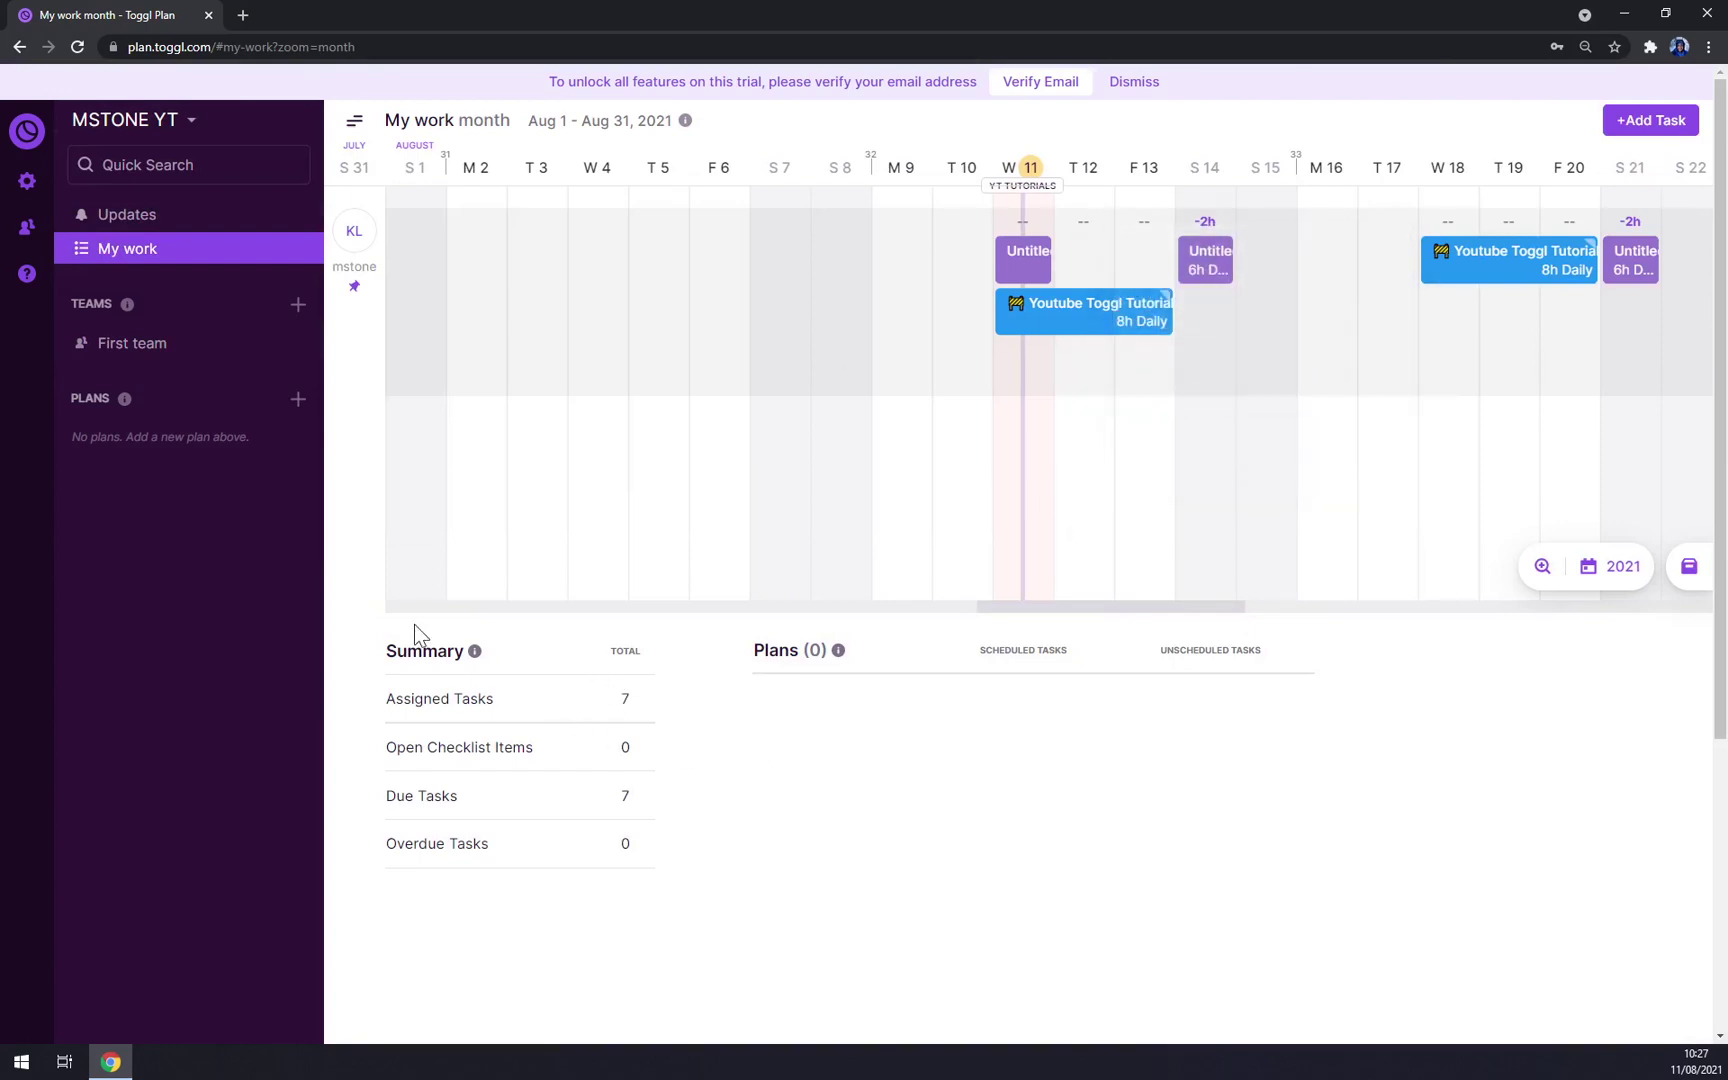
pyautogui.click(106, 348)
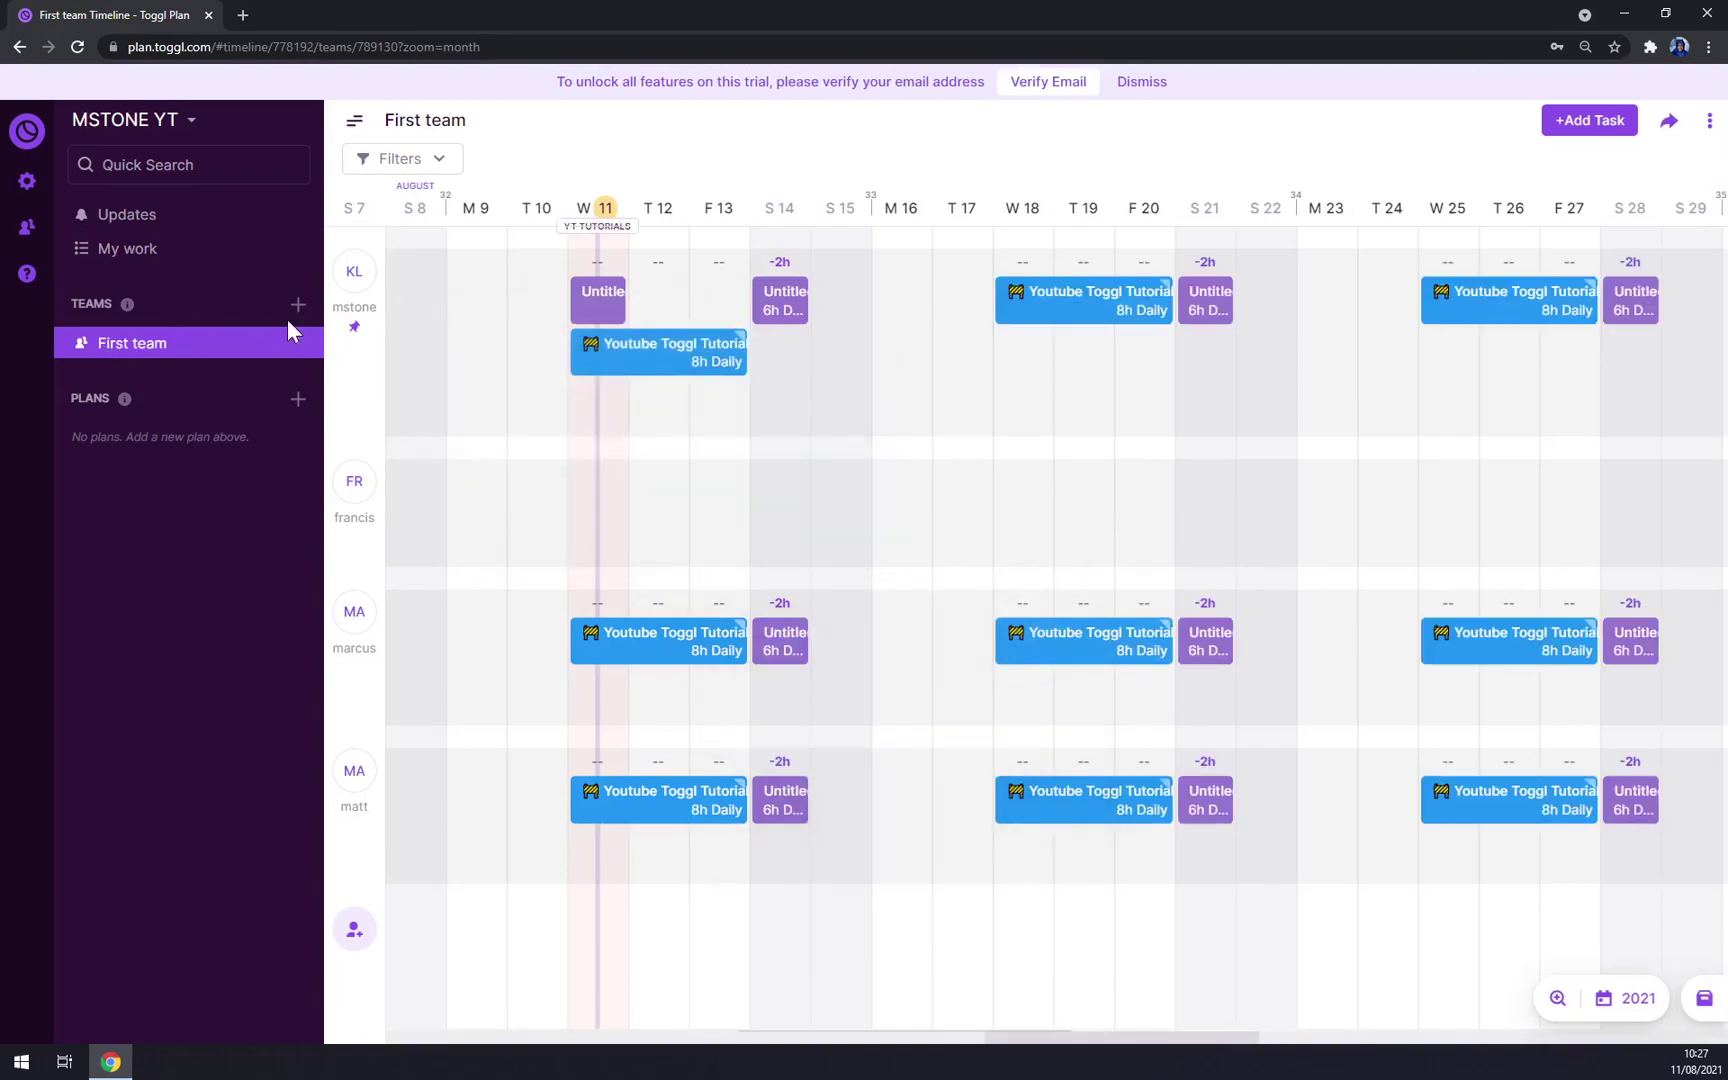
pyautogui.click(298, 304)
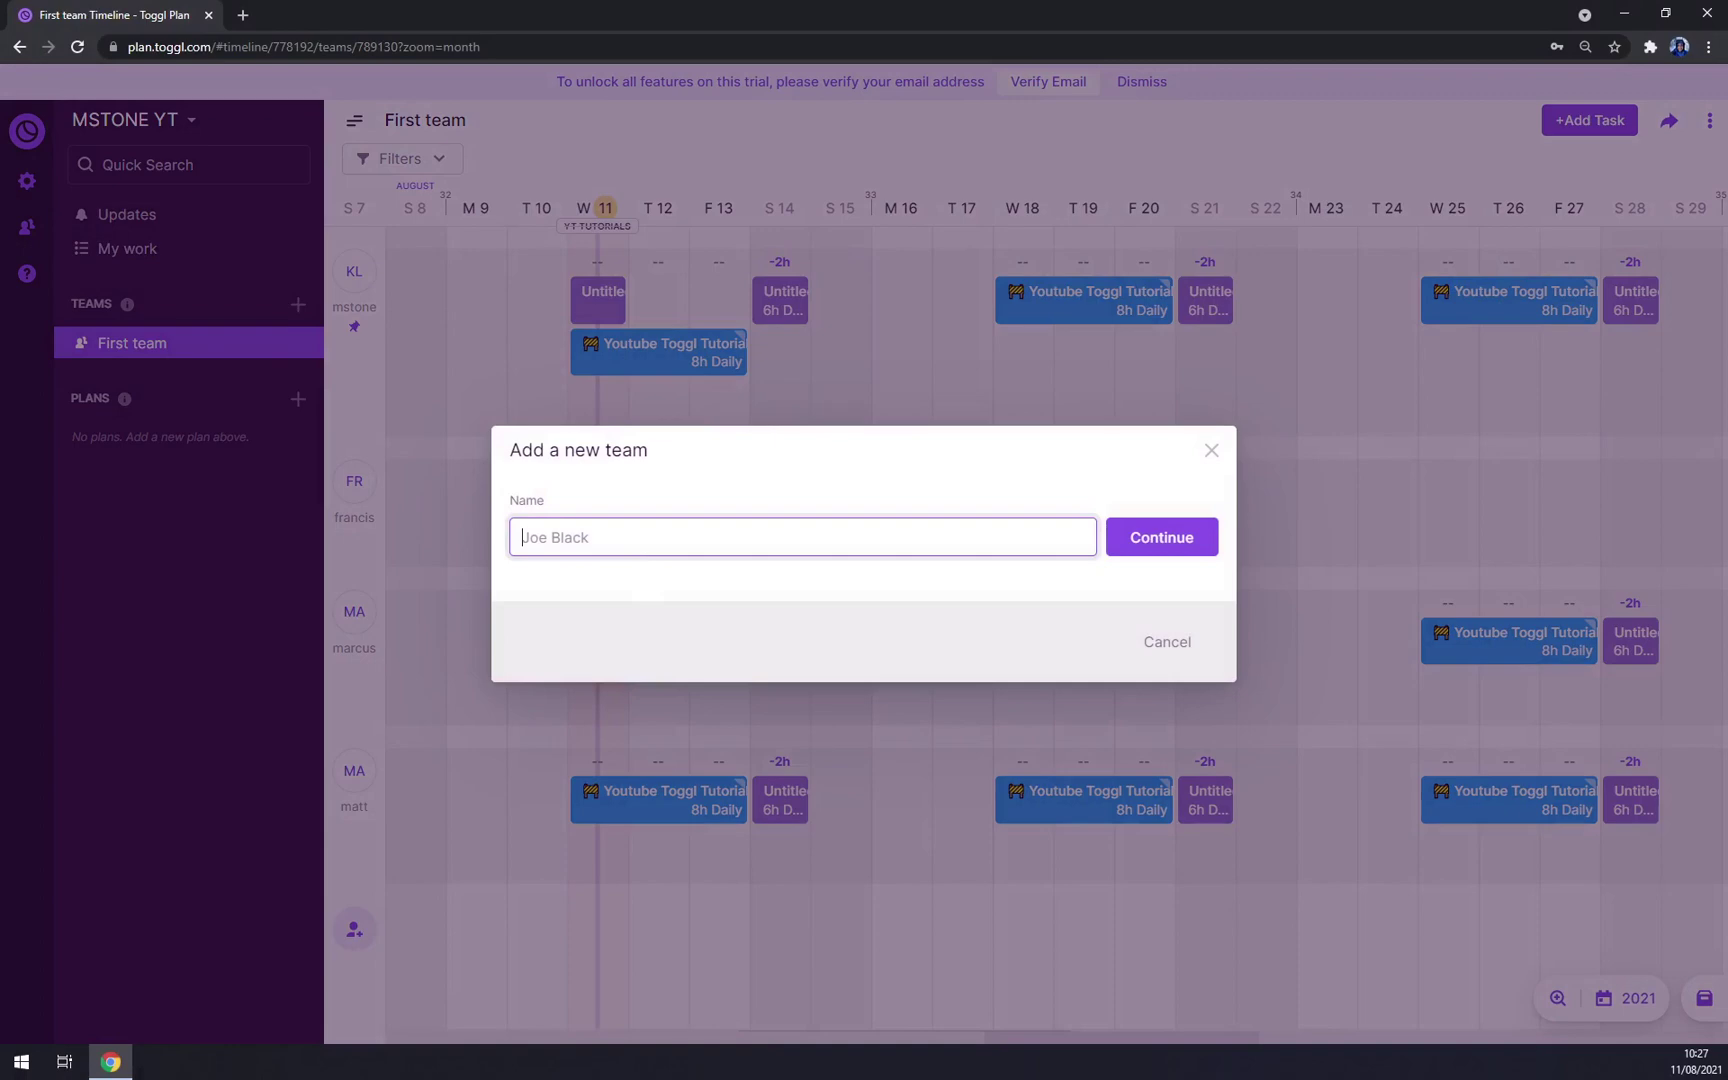
# Step: Create the Team Two team and add Mstone, Matt, Marcus and Francis to it
pyautogui.write('Team Two')
pyautogui.click(1206, 535)
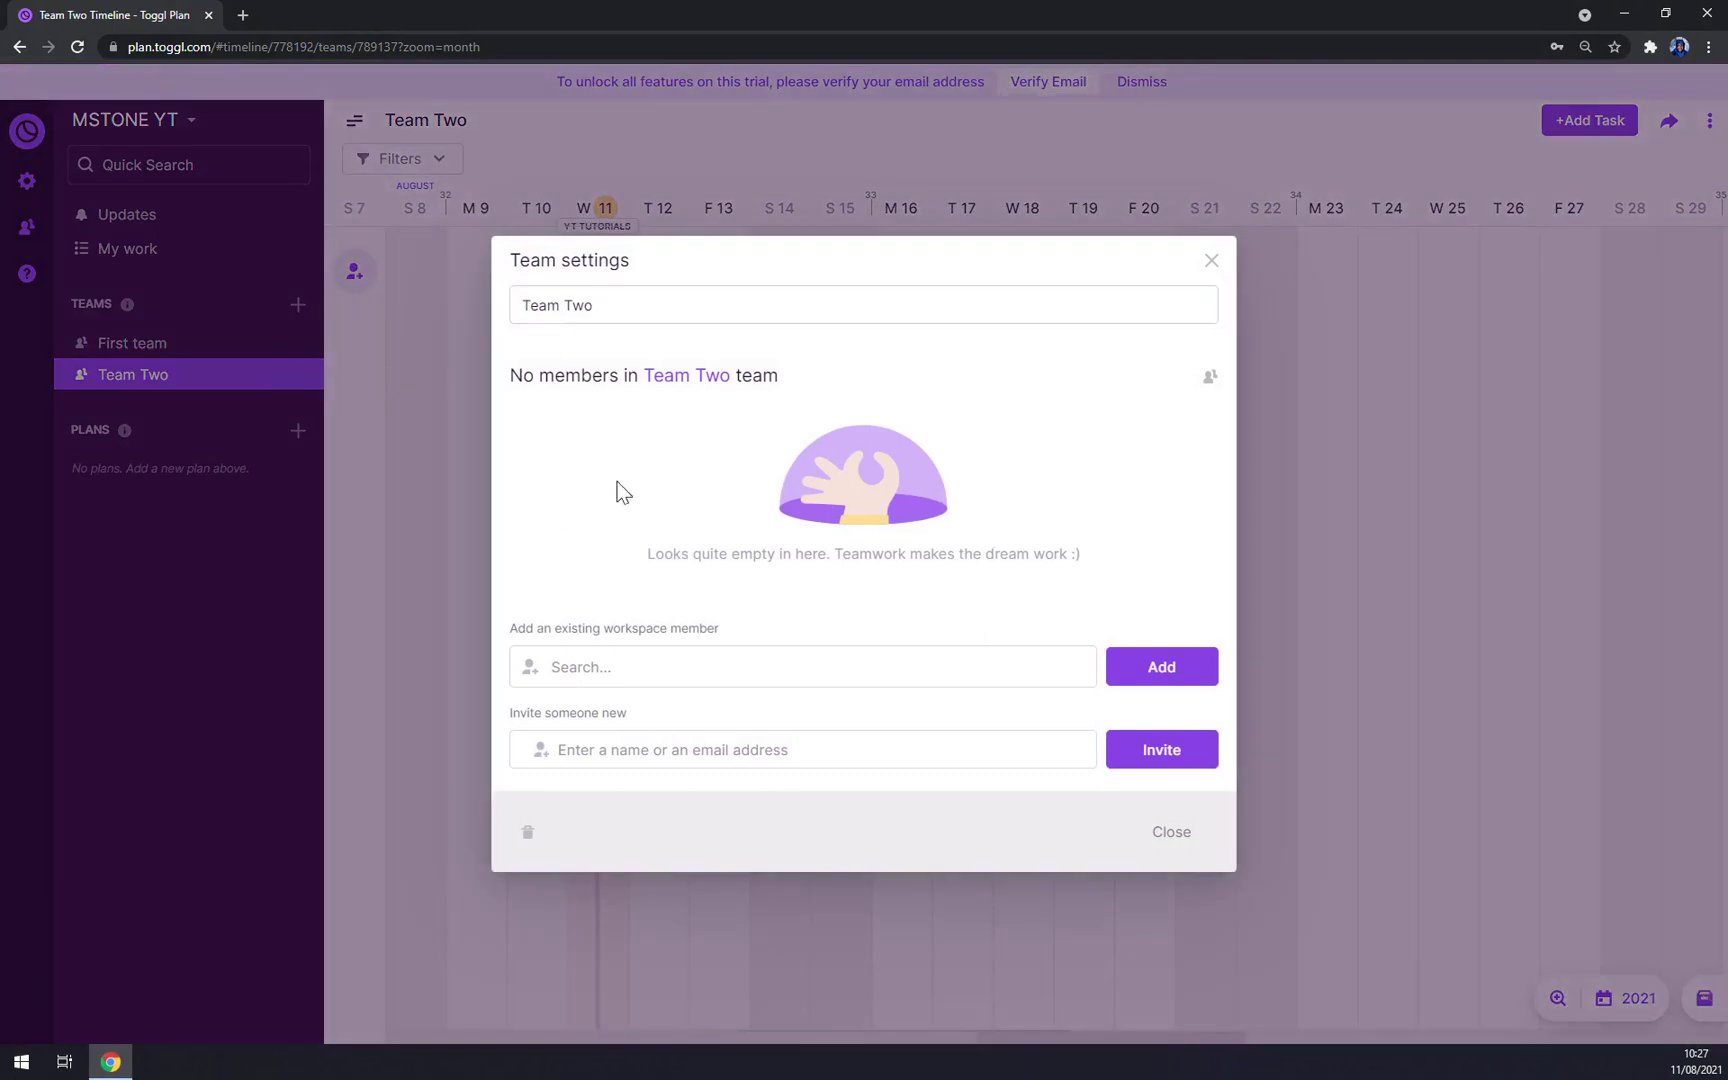
pyautogui.click(605, 667)
pyautogui.click(556, 732)
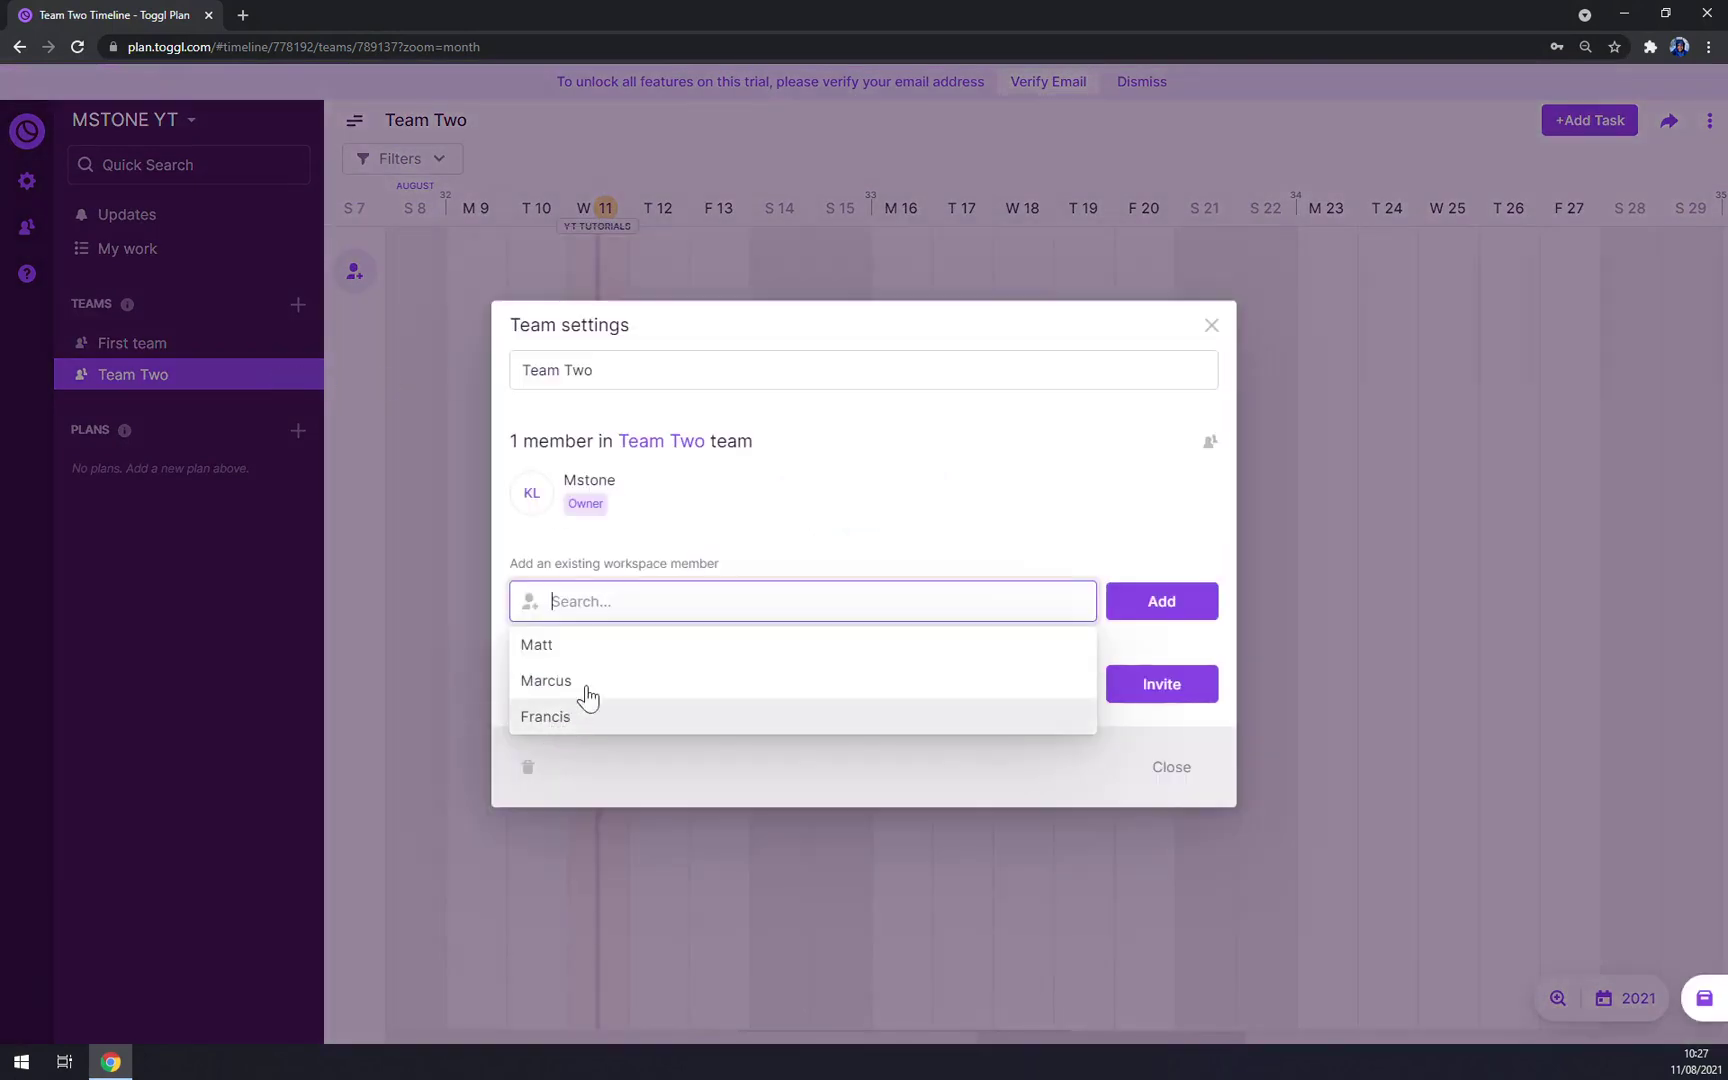
pyautogui.click(568, 652)
pyautogui.click(566, 680)
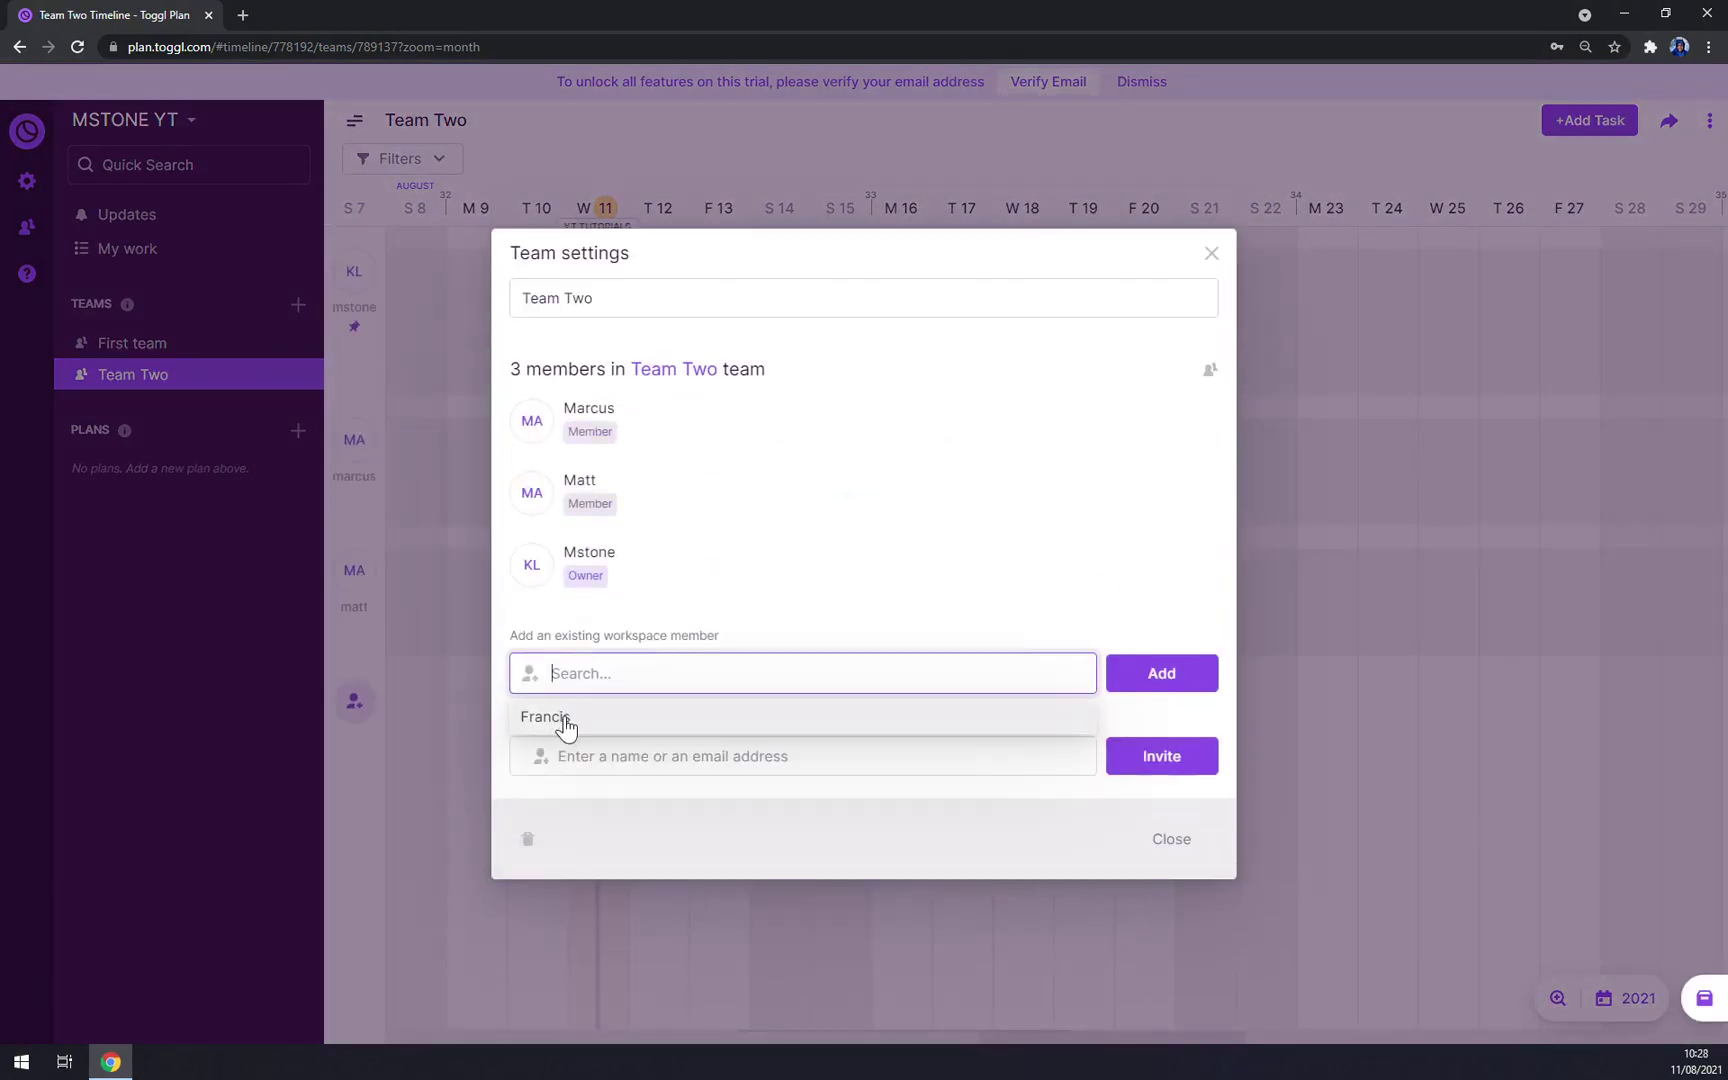
pyautogui.click(566, 720)
pyautogui.click(1169, 873)
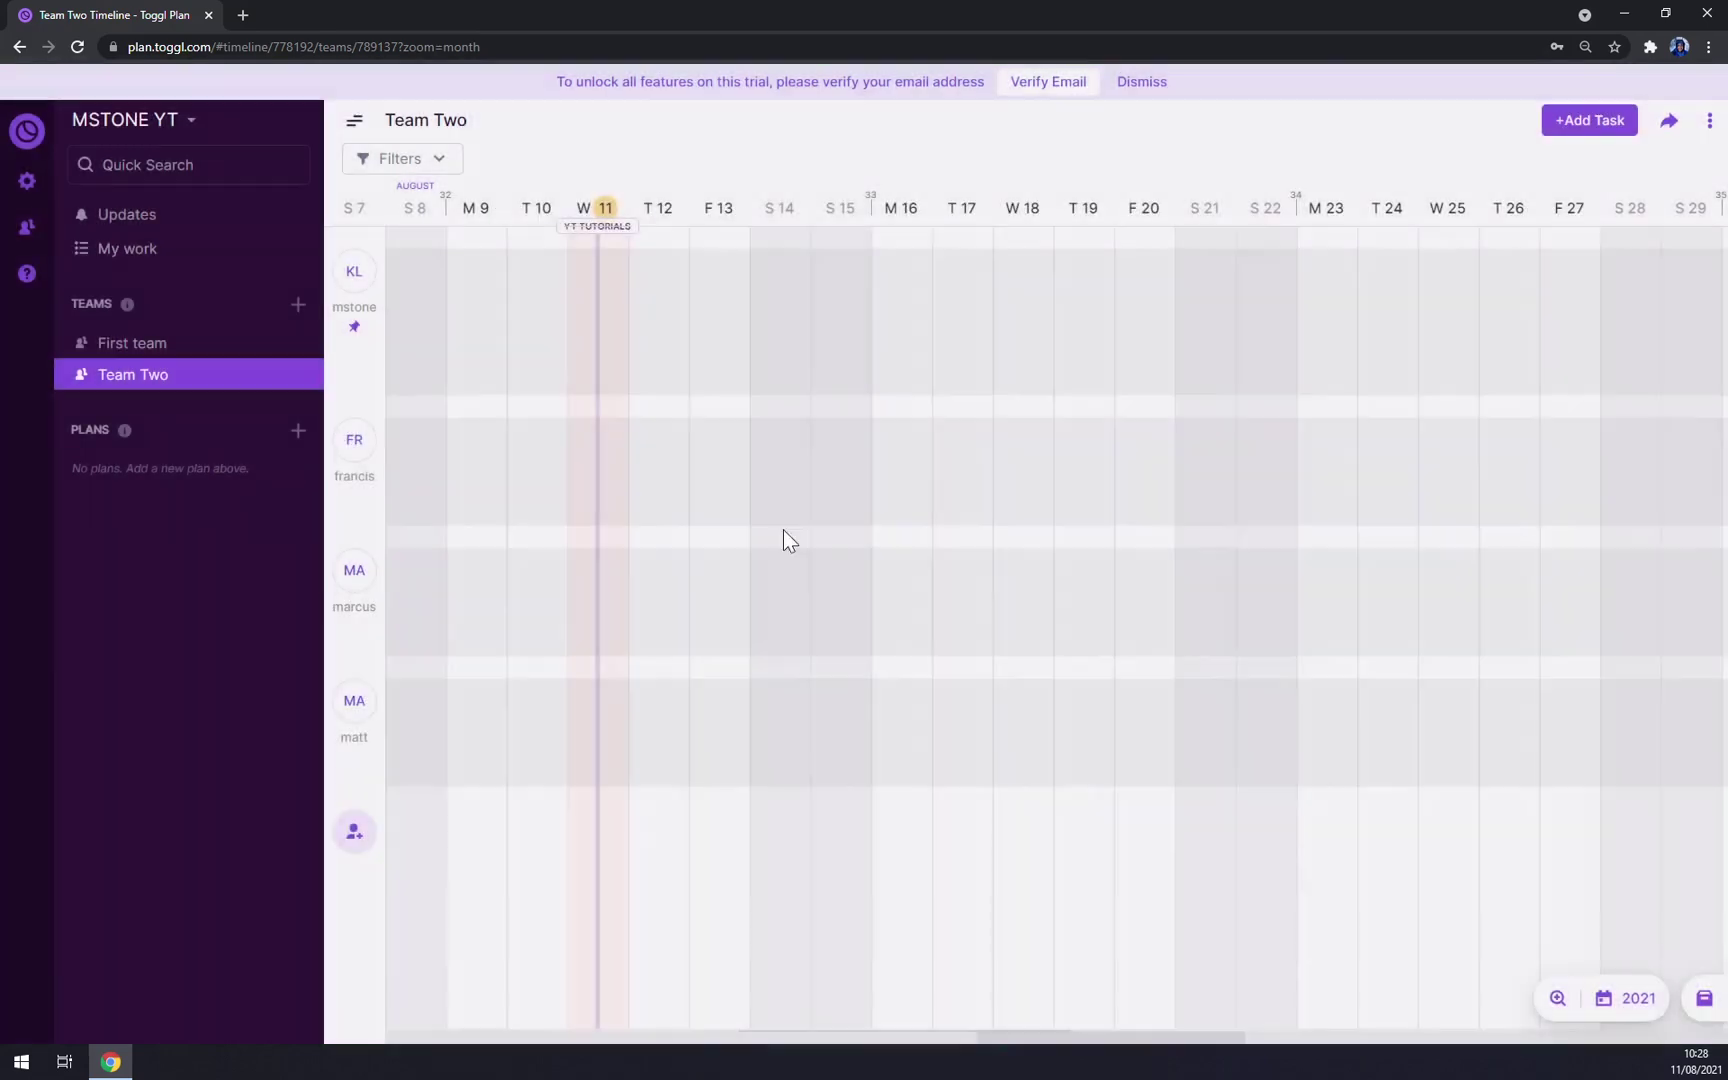
# Step: Create an 11 August task and assign Matt, Francis and Marcus to it
pyautogui.click(600, 288)
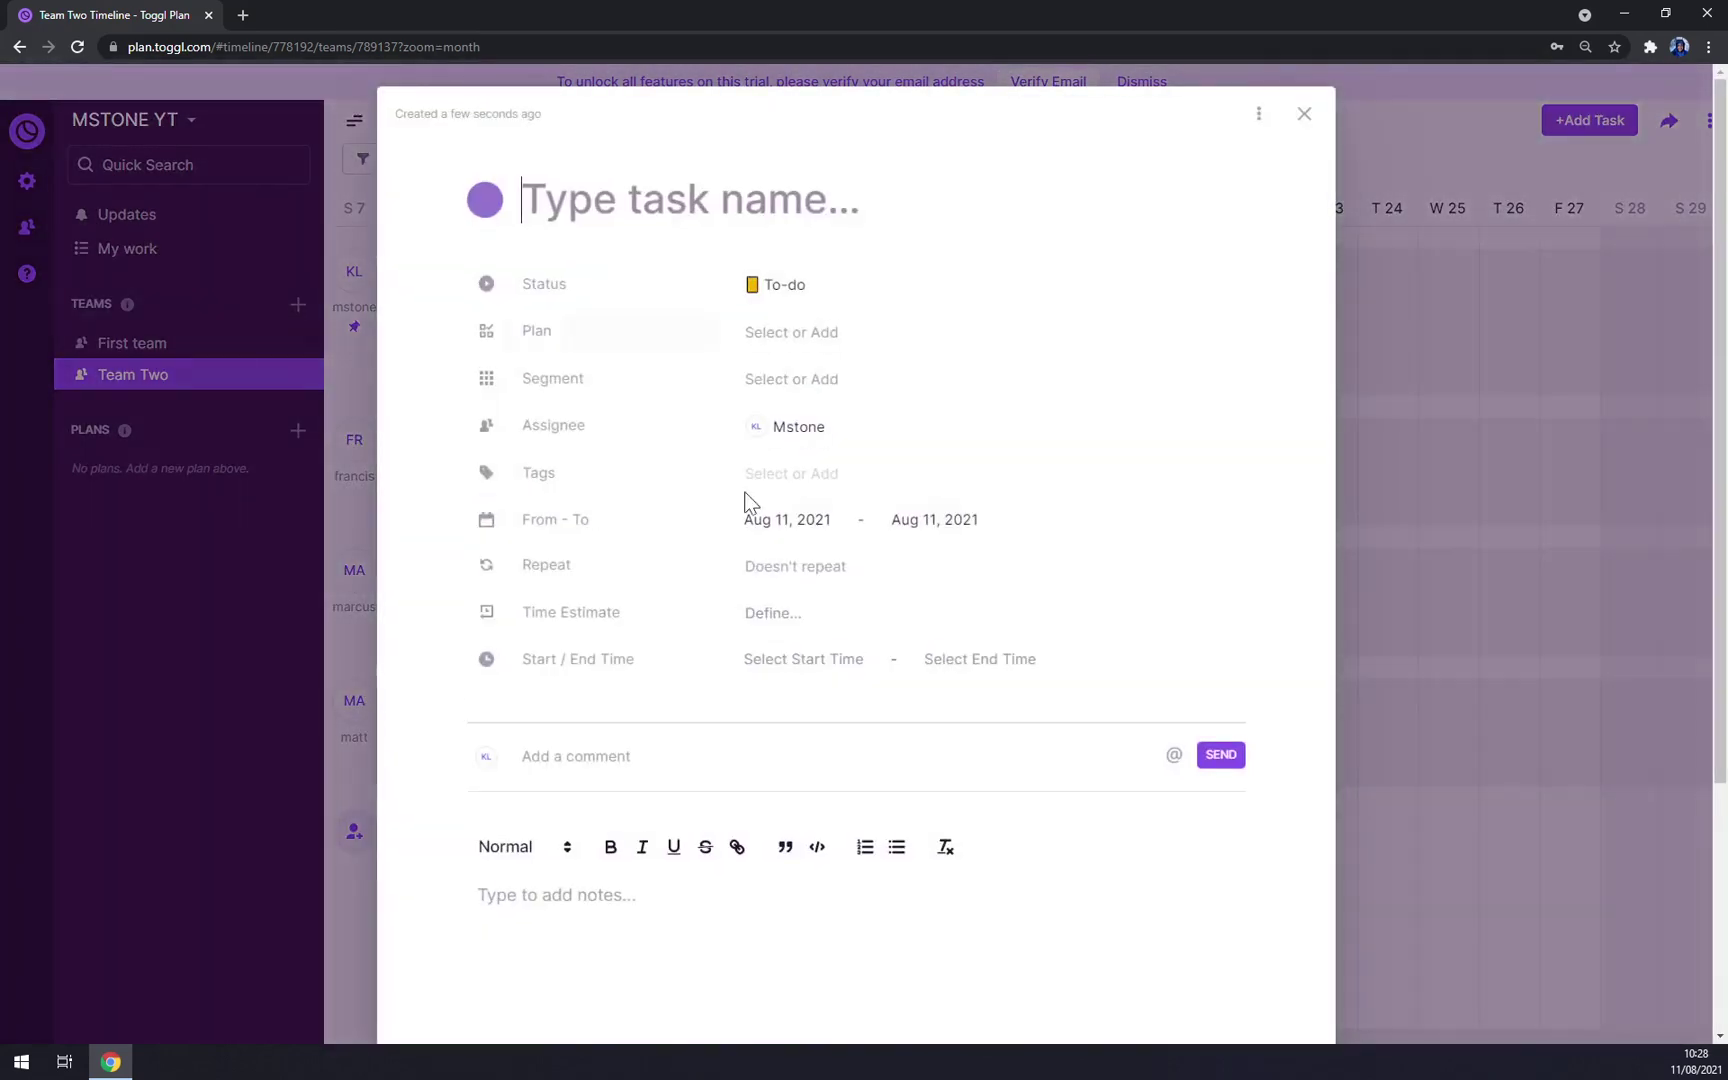
pyautogui.click(803, 434)
pyautogui.click(789, 497)
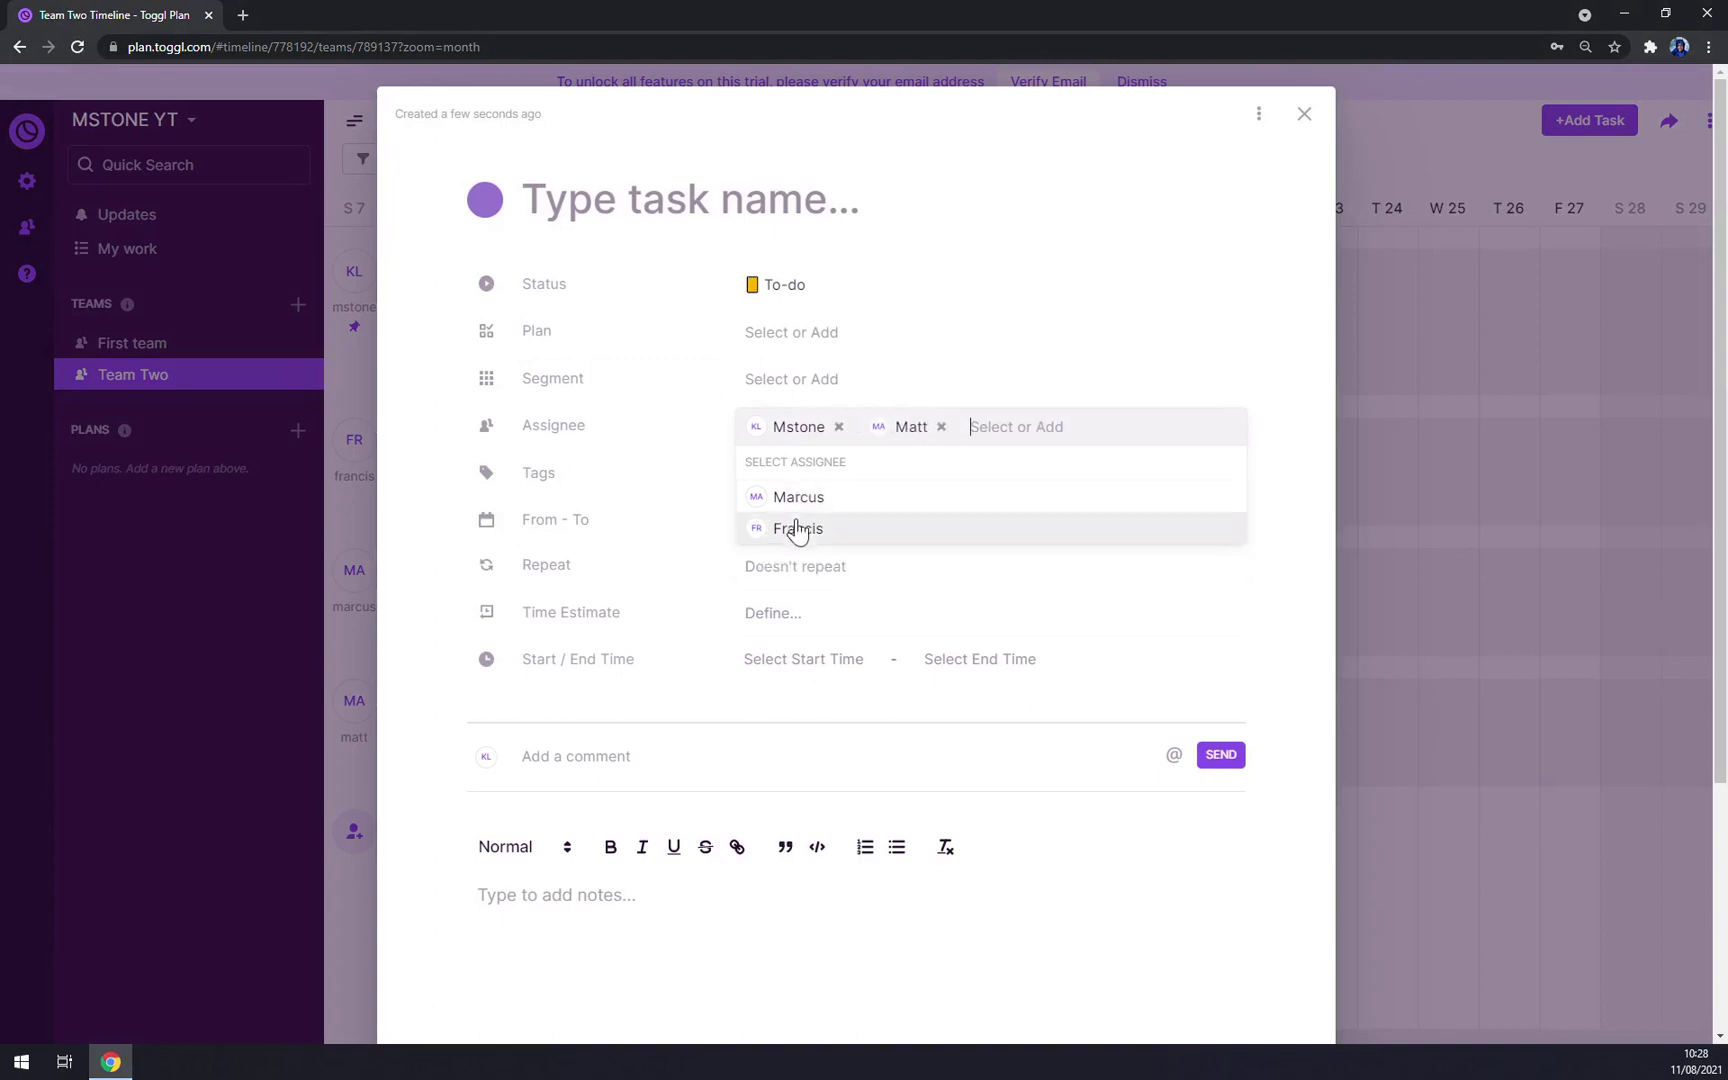
pyautogui.click(760, 527)
pyautogui.click(760, 494)
pyautogui.click(1313, 107)
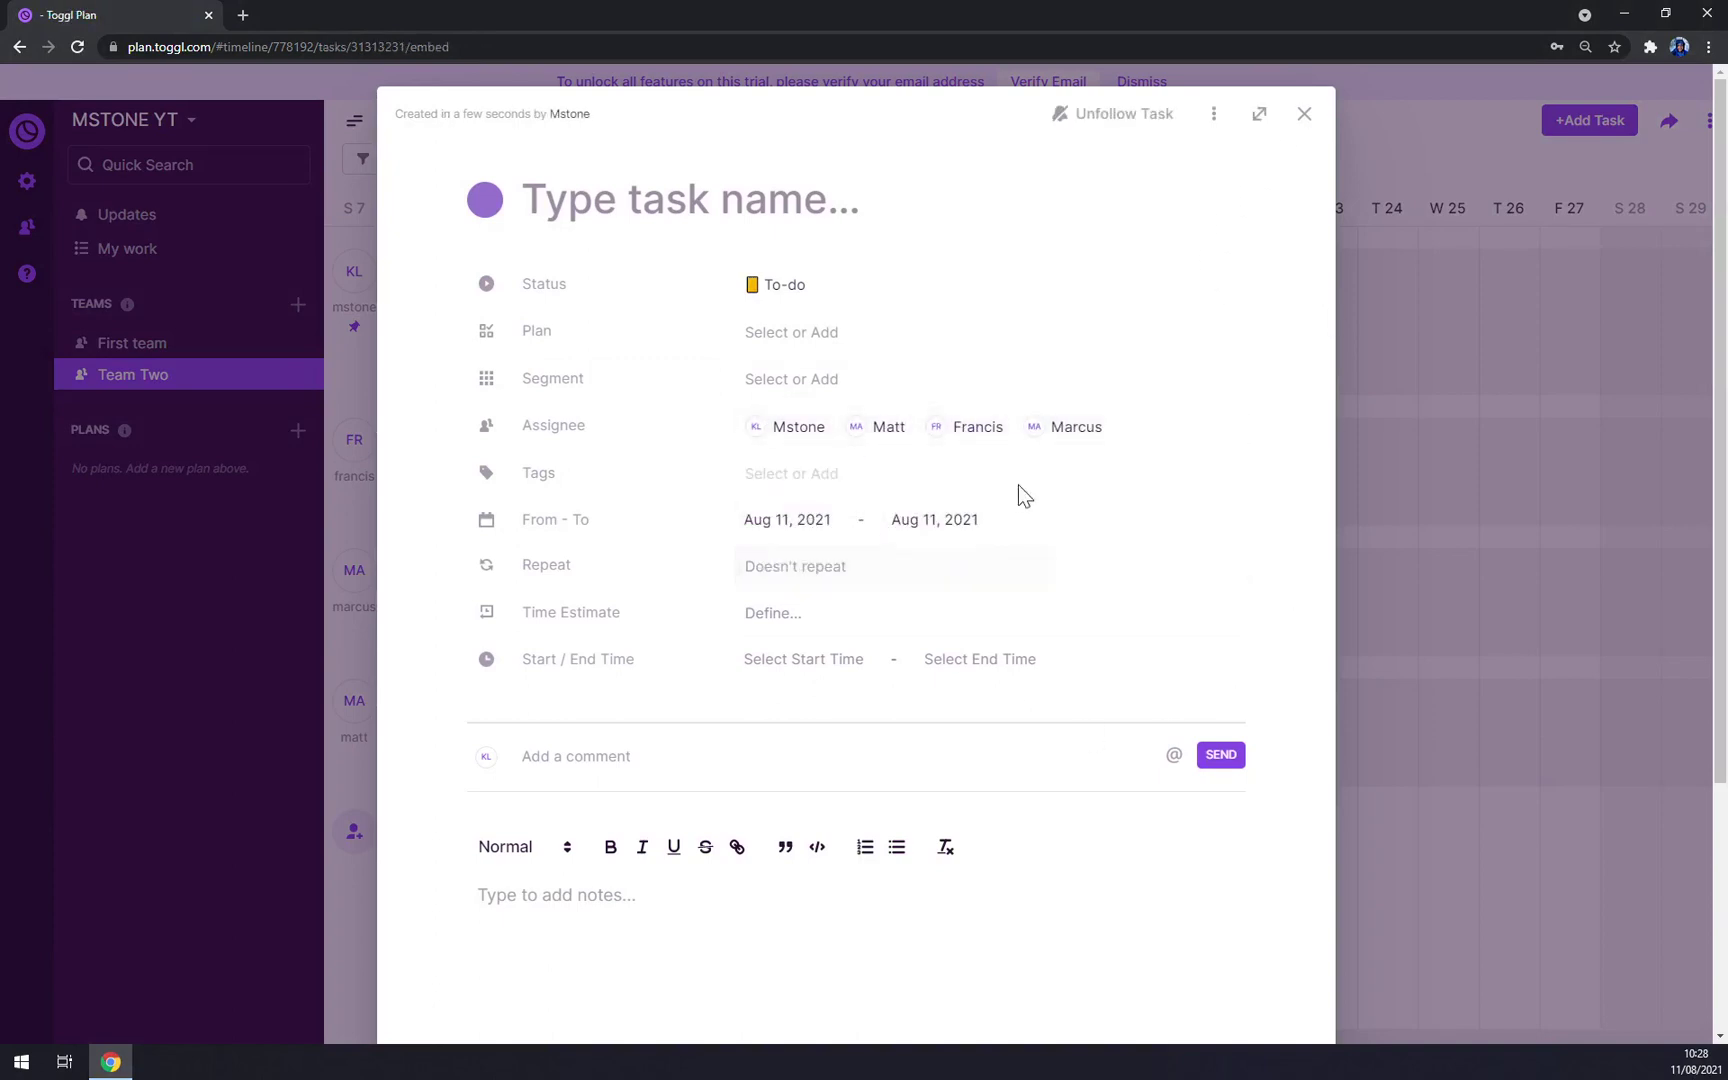
# Step: Close the task and sign out of Toggl Plan
pyautogui.click(1304, 114)
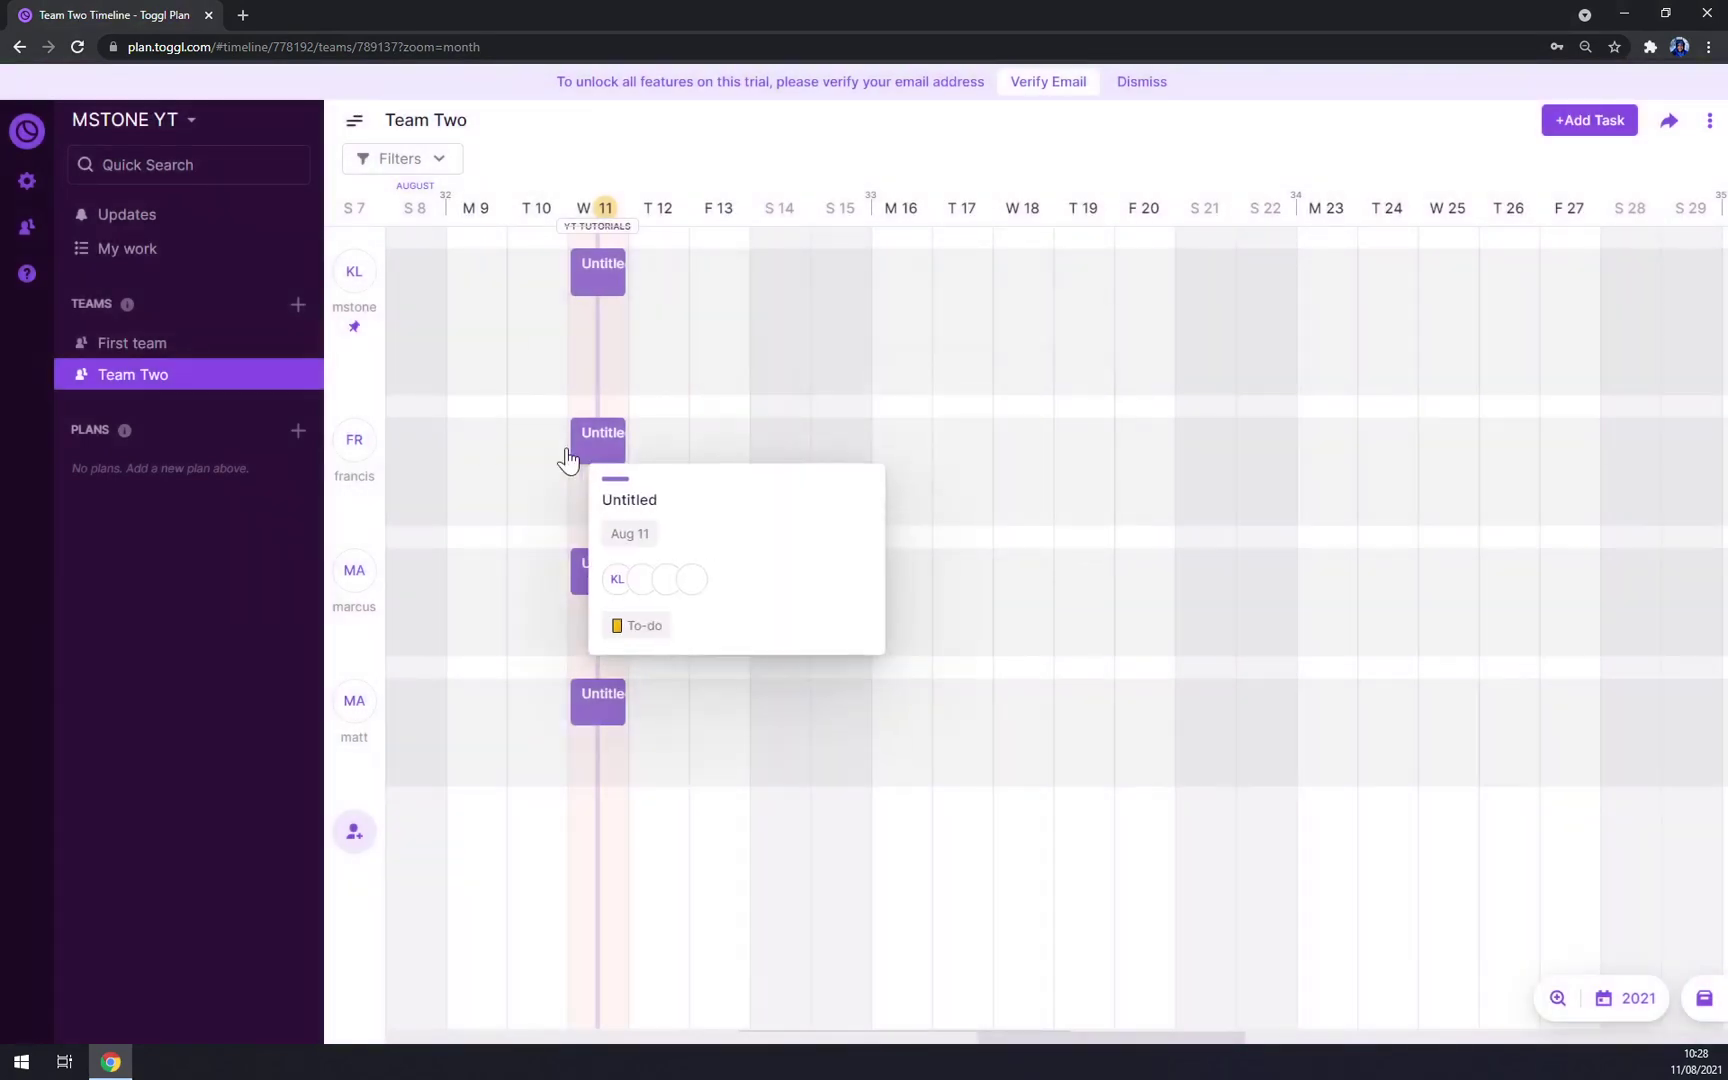
pyautogui.click(177, 131)
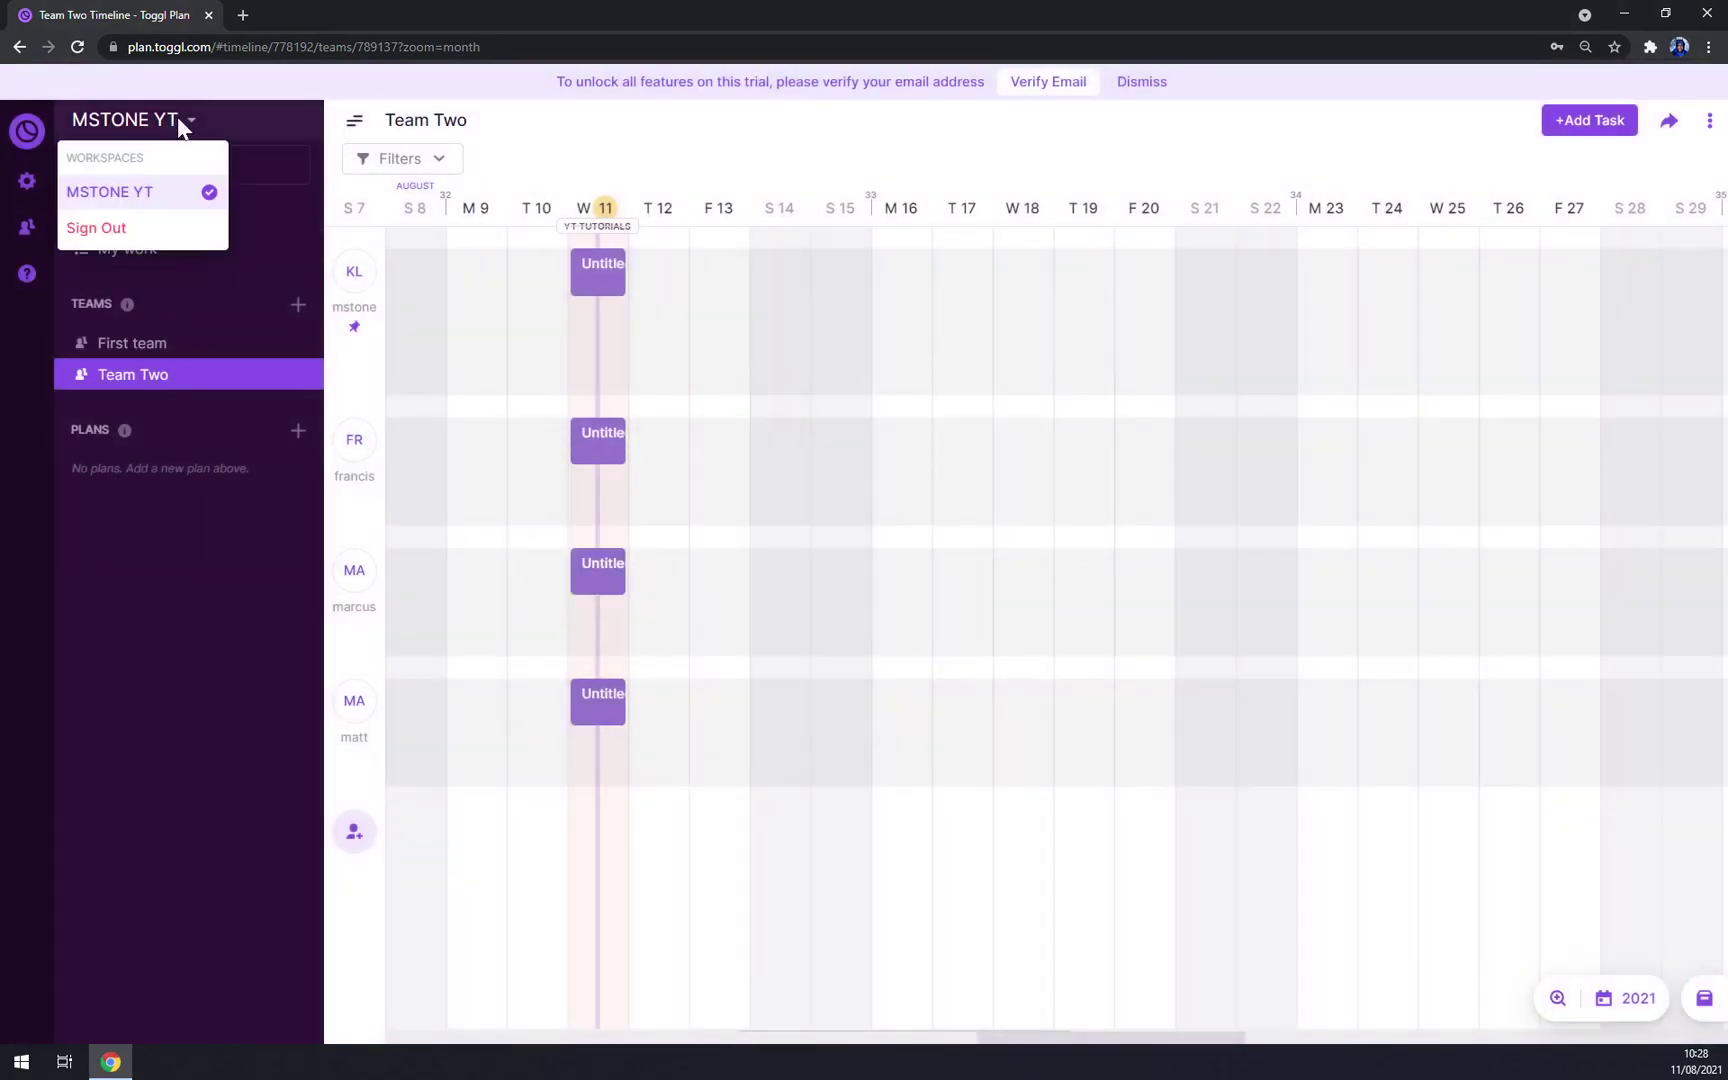
pyautogui.click(91, 236)
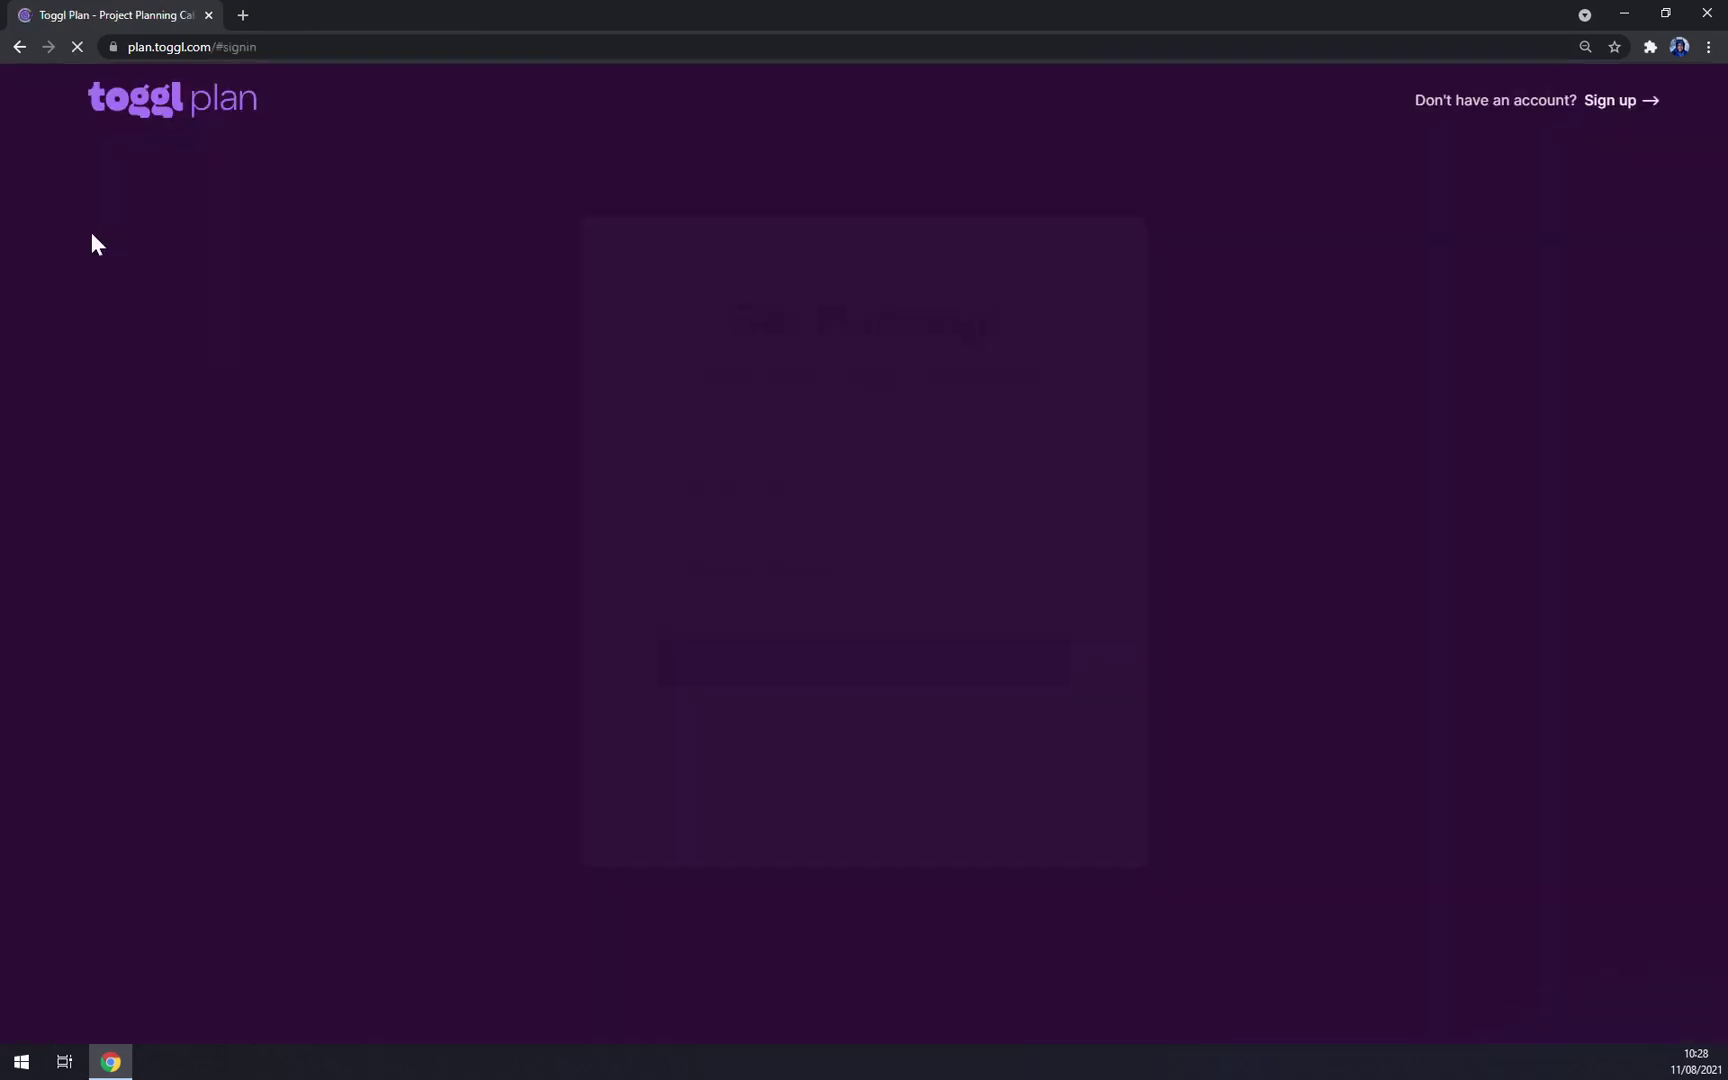